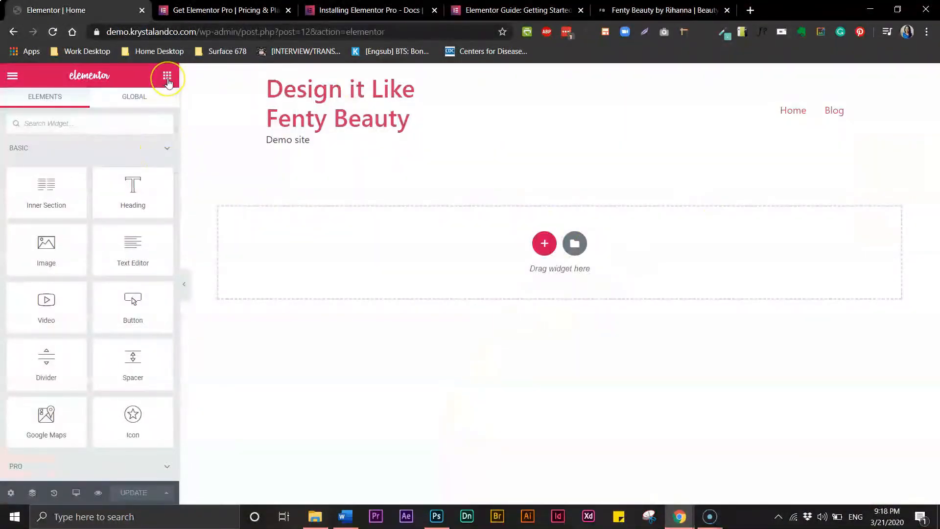
# Add a one-column section and duplicate it five times into stacked empty sections.
pyautogui.click(575, 244)
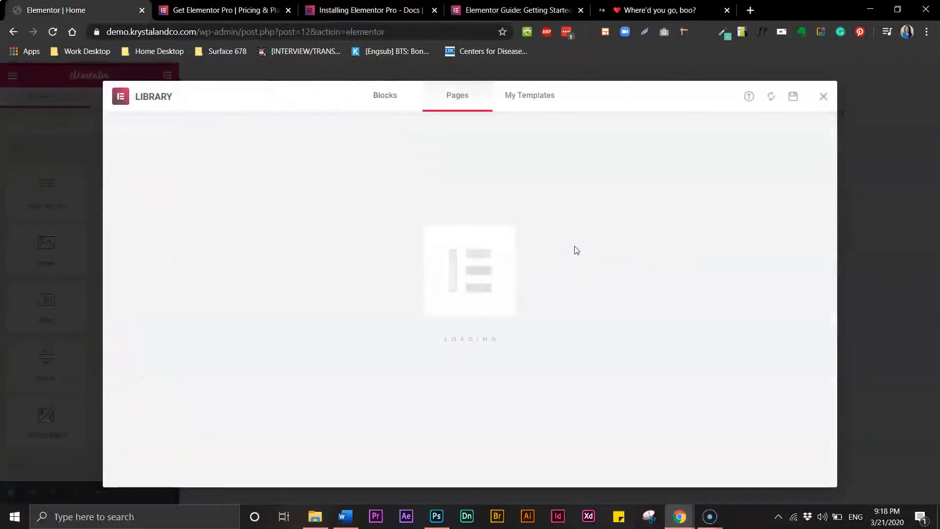
pyautogui.click(825, 97)
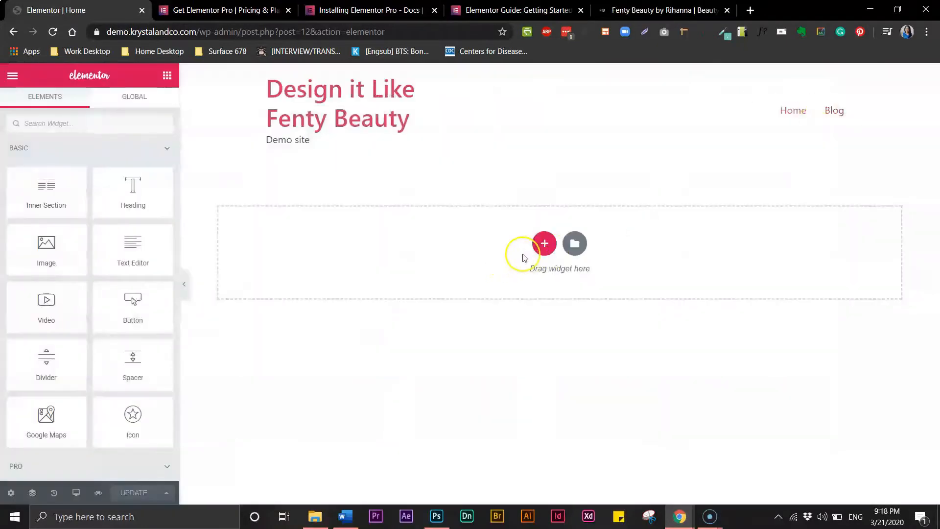
pyautogui.click(543, 244)
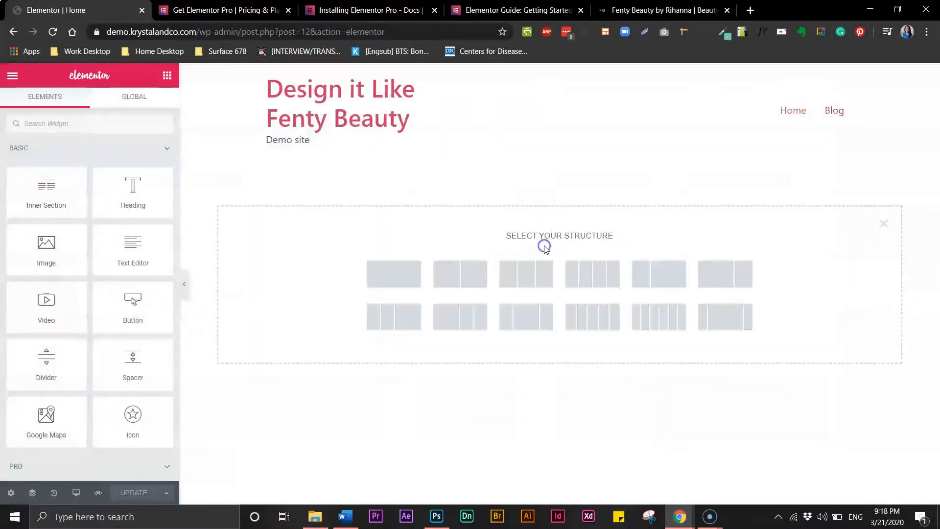
pyautogui.click(401, 281)
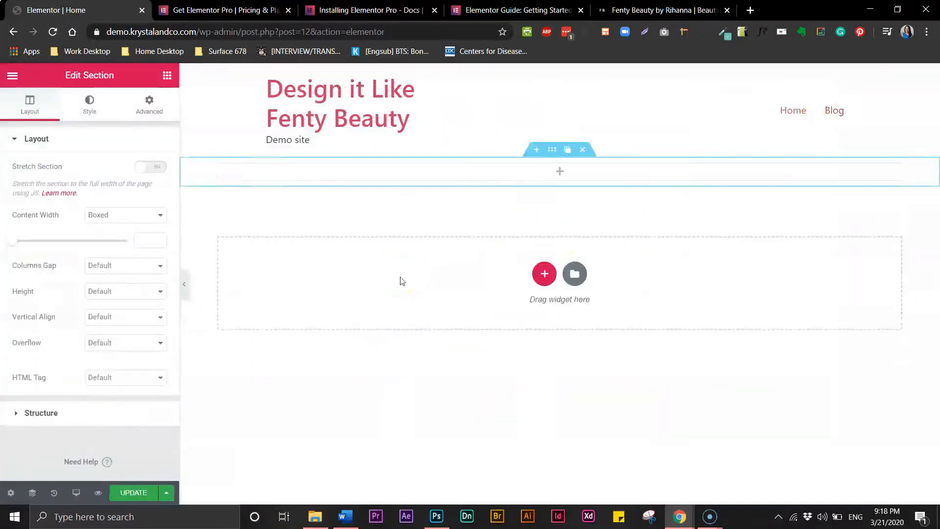
pyautogui.click(568, 154)
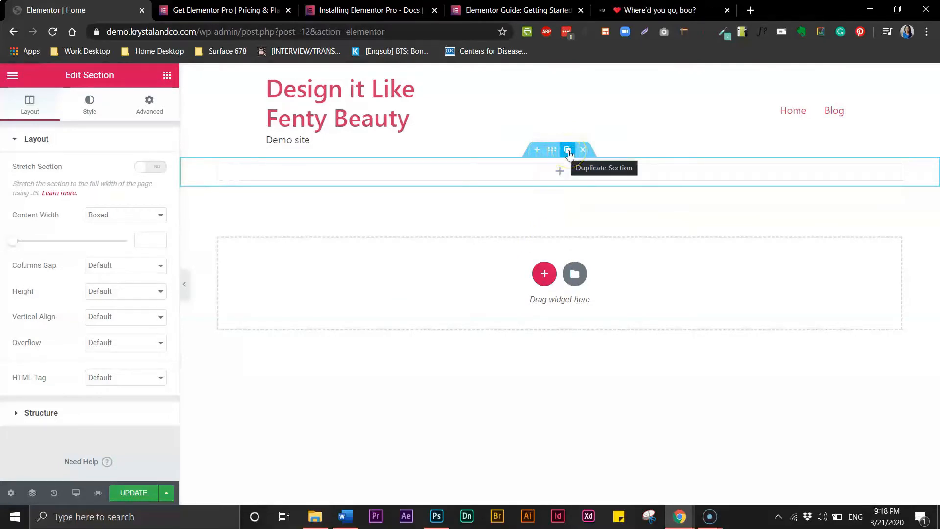
pyautogui.click(568, 152)
pyautogui.click(568, 152)
pyautogui.click(568, 152)
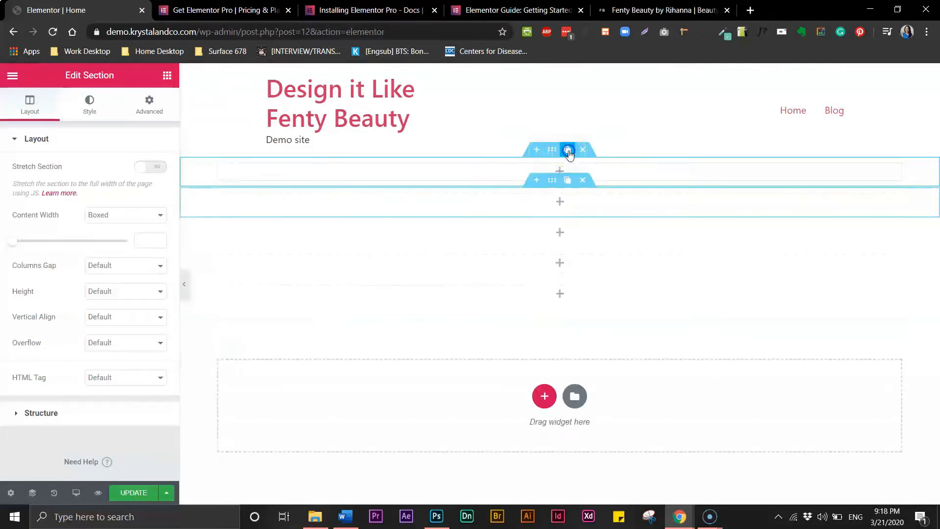
pyautogui.click(568, 152)
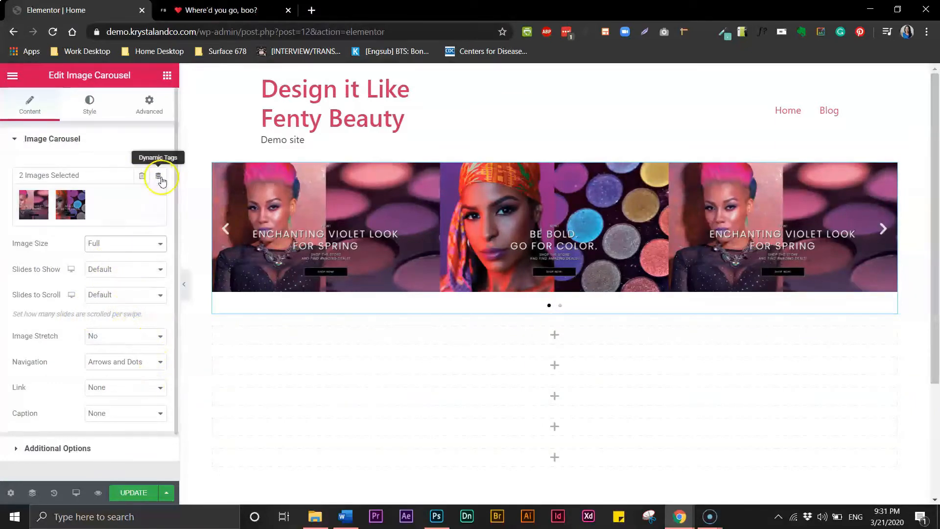
# Set the carousel's Slides to Show to 1.
pyautogui.click(144, 270)
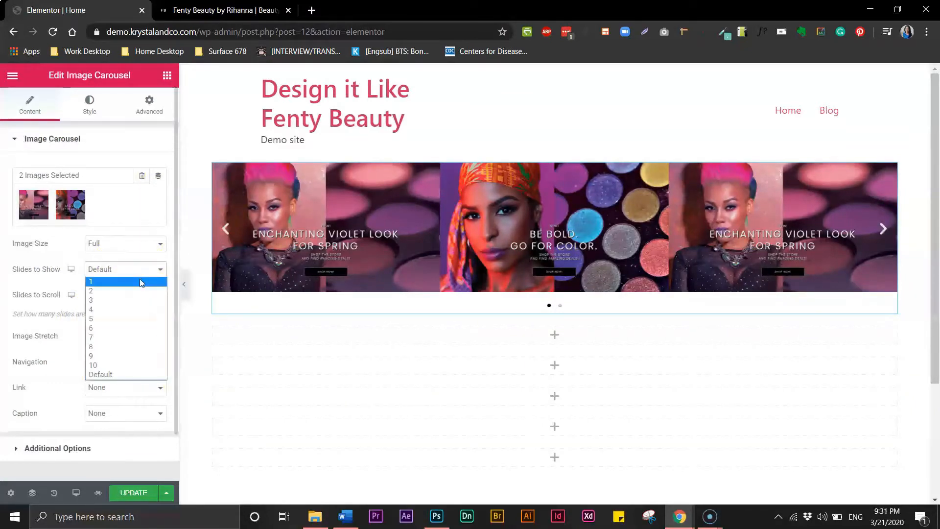
pyautogui.click(140, 283)
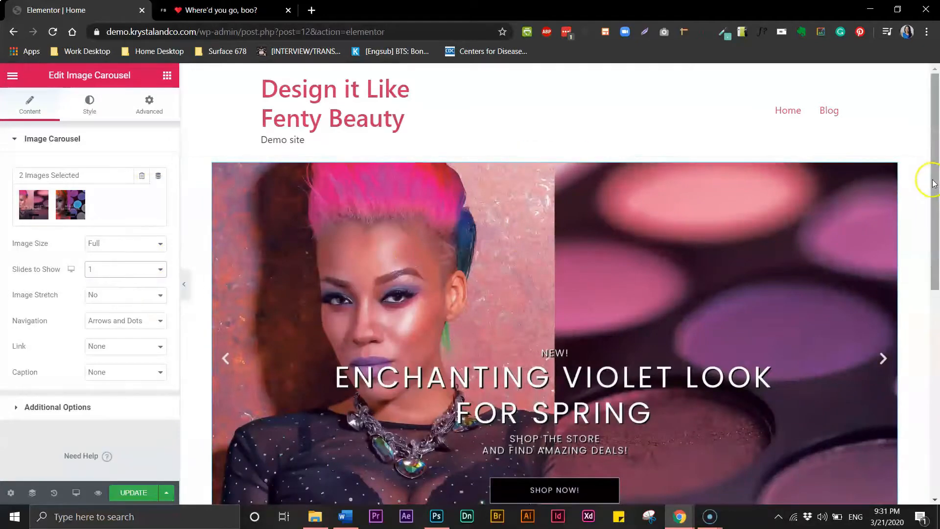
pyautogui.moveTo(935, 184); pyautogui.dragTo(936, 208)
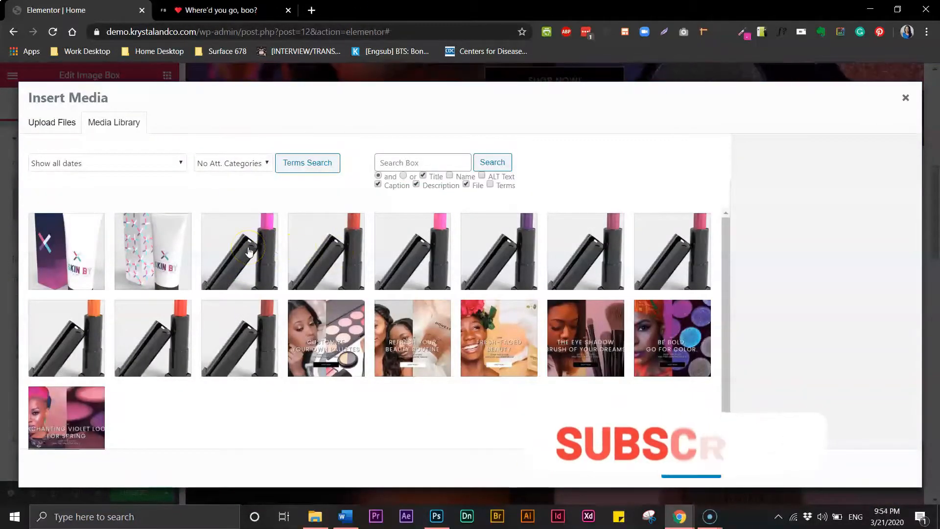
# Insert the third lipstick image and duplicate its column three times.
pyautogui.click(251, 249)
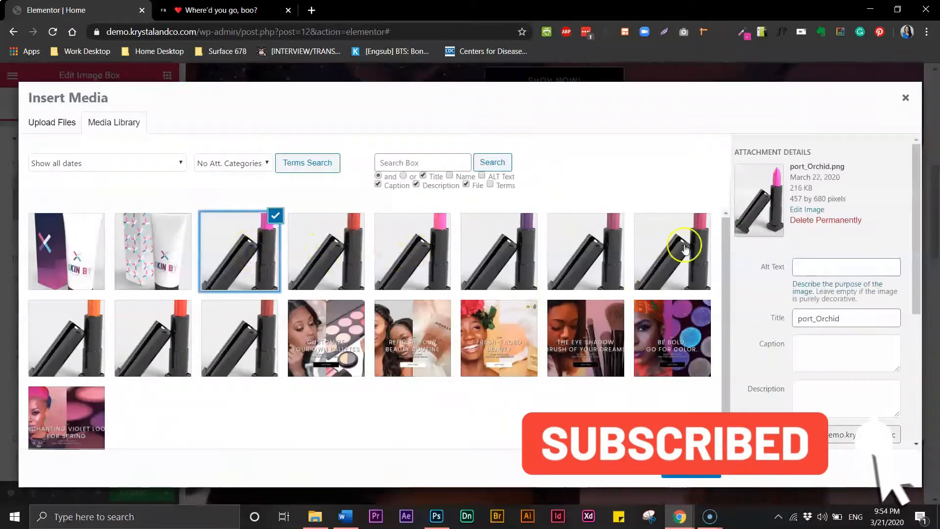
pyautogui.click(698, 475)
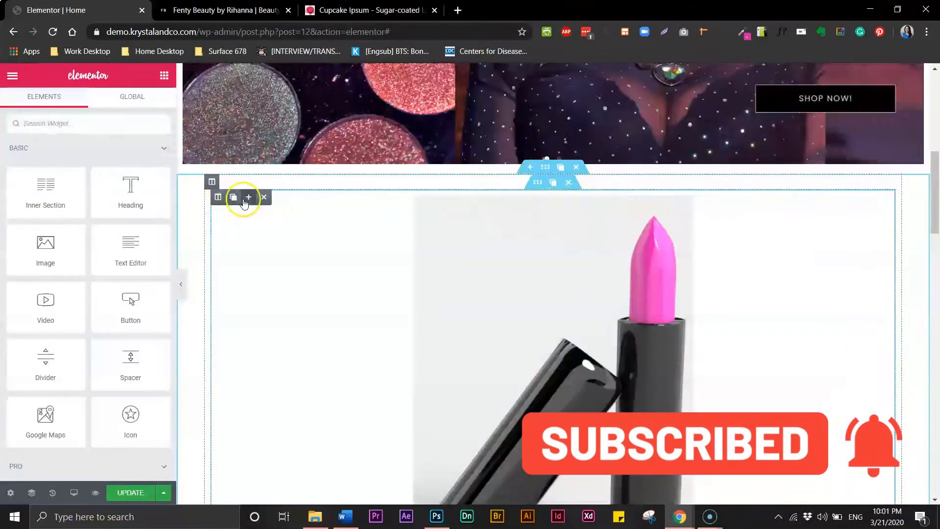
pyautogui.click(234, 200)
pyautogui.click(234, 197)
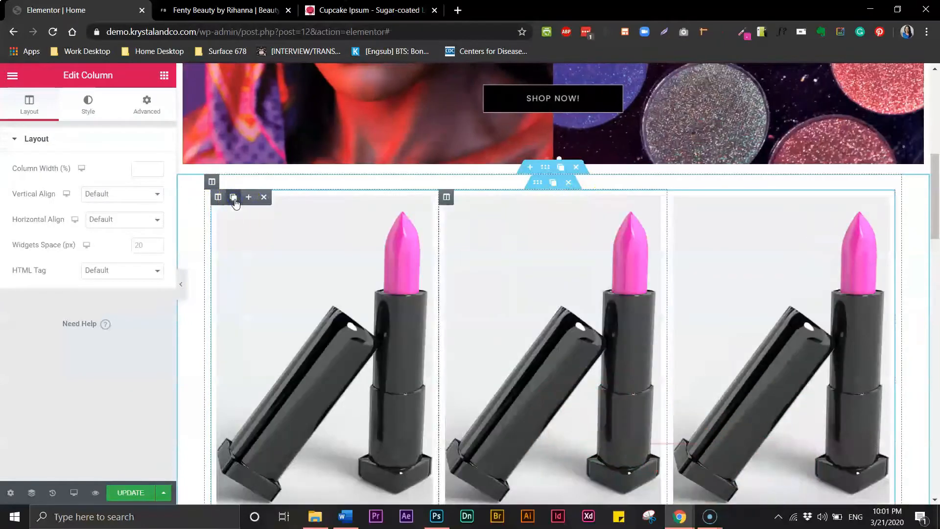
pyautogui.click(234, 198)
pyautogui.moveTo(936, 211); pyautogui.dragTo(937, 232)
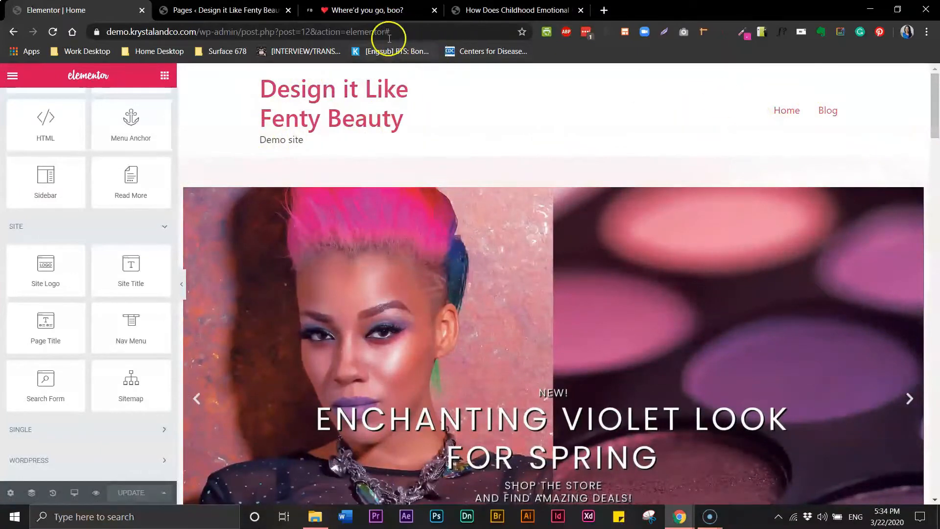
# Switch from the WordPress pages list to the Fenty Beauty shade finder reference page.
pyautogui.click(221, 11)
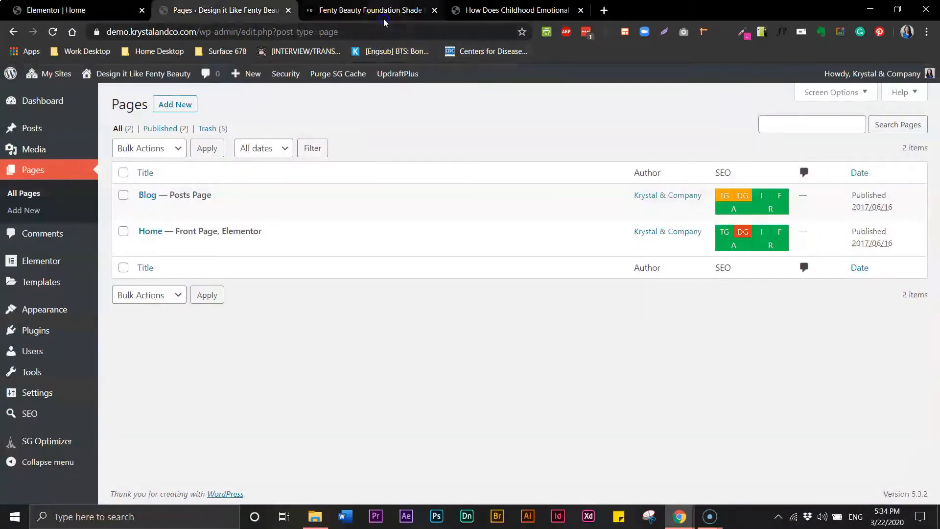
pyautogui.click(372, 11)
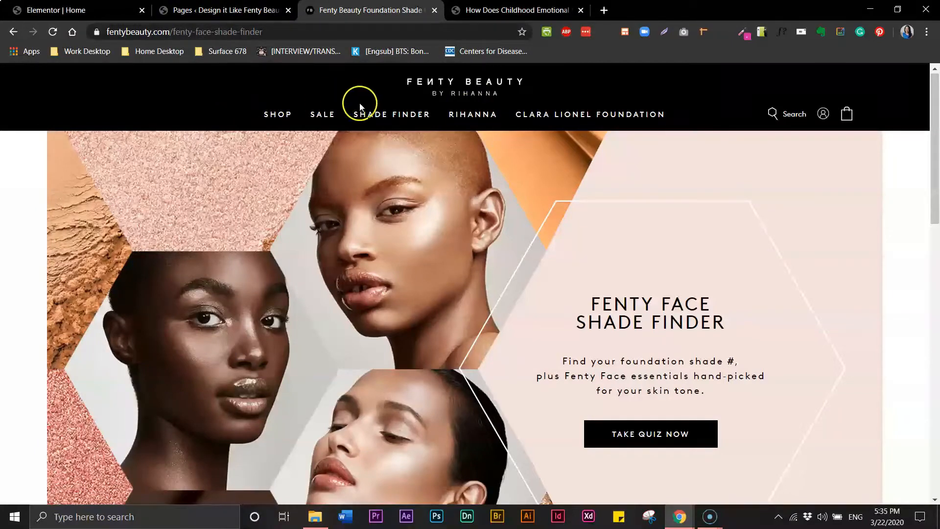
# Review the Fenty header's SHOP menu and shopping bag, then return to the WordPress pages list.
pyautogui.moveTo(277, 118)
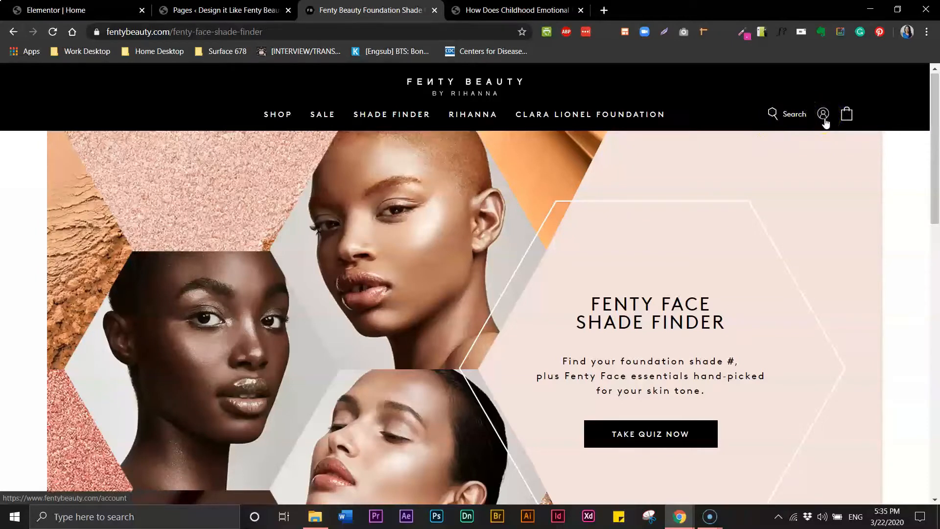
pyautogui.click(850, 119)
pyautogui.click(198, 21)
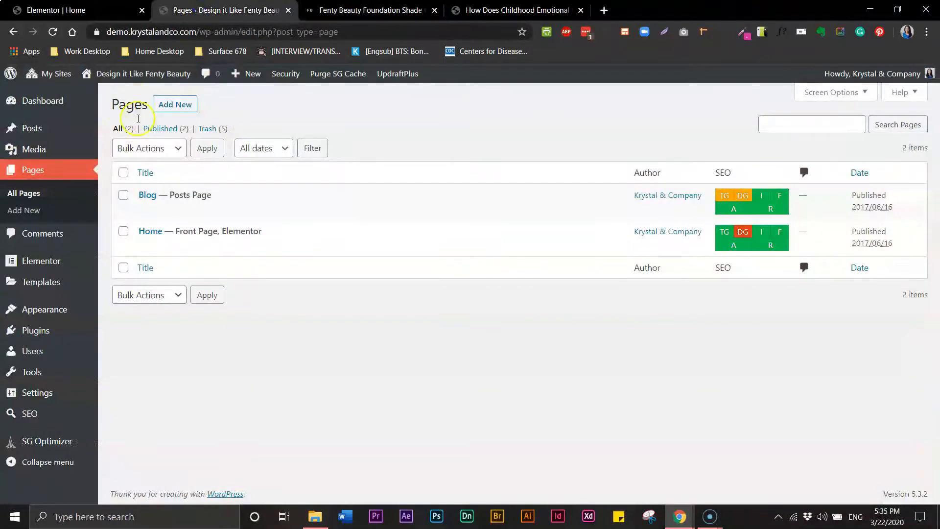
# Look over the Blog and Home pages, then create a new blank page with Add New.
pyautogui.moveTo(143, 214)
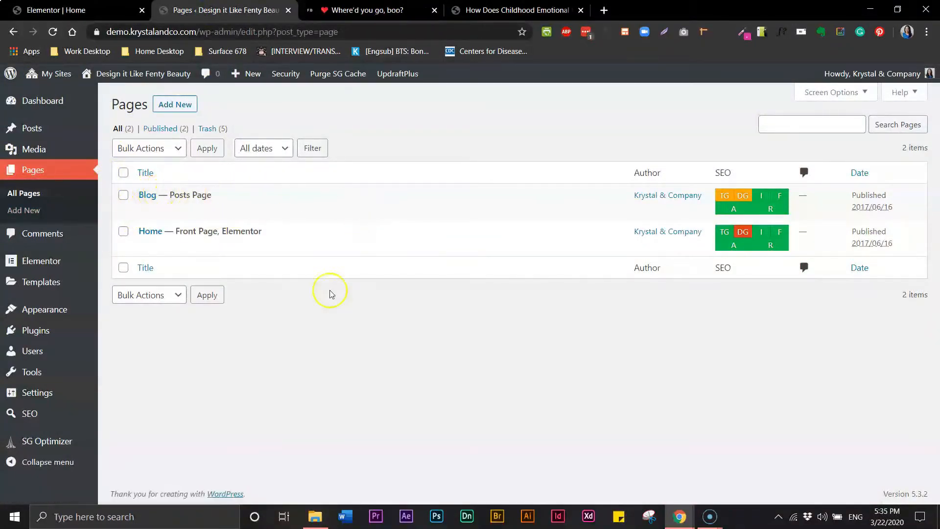
pyautogui.moveTo(157, 235)
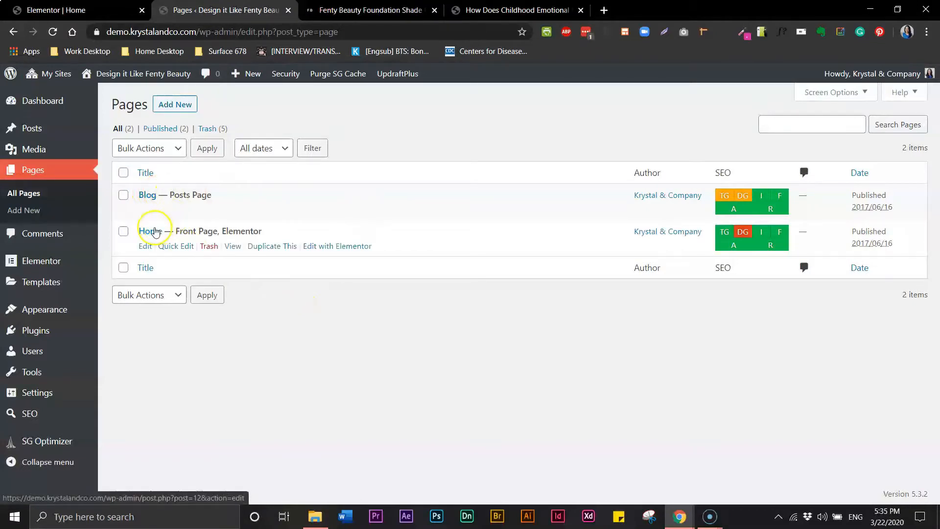
pyautogui.moveTo(367, 200)
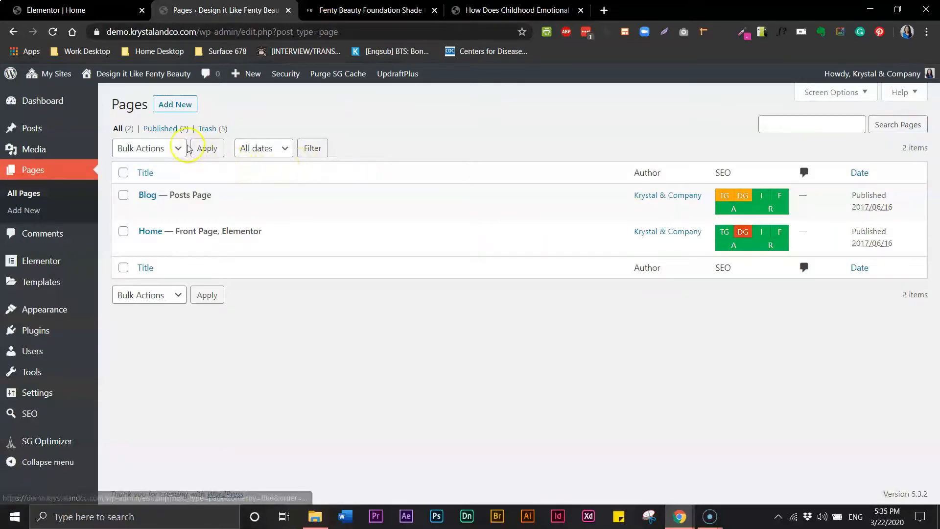
pyautogui.click(170, 113)
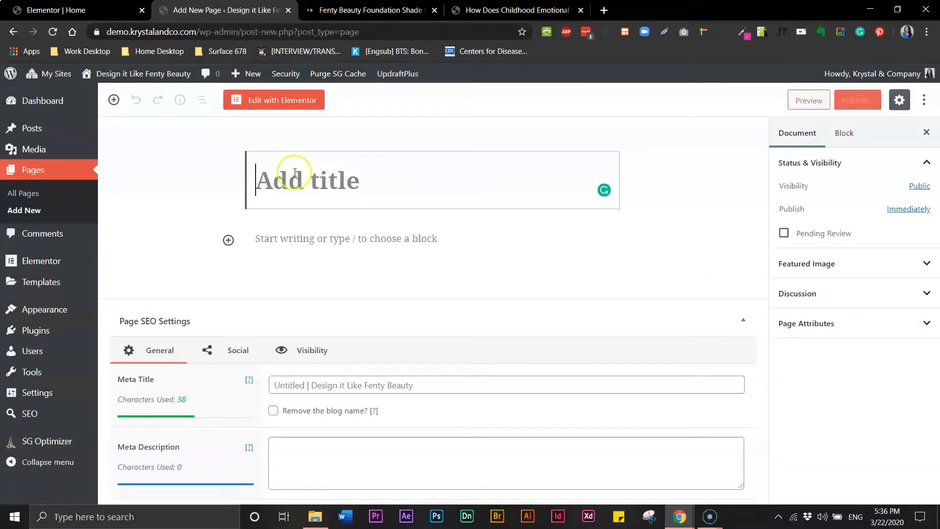
# Title the new page 'About' and publish it.
pyautogui.write('Aboiut')
pyautogui.press('BackSpace')
pyautogui.press('BackSpace')
pyautogui.press('BackSpace')
pyautogui.write('ut')
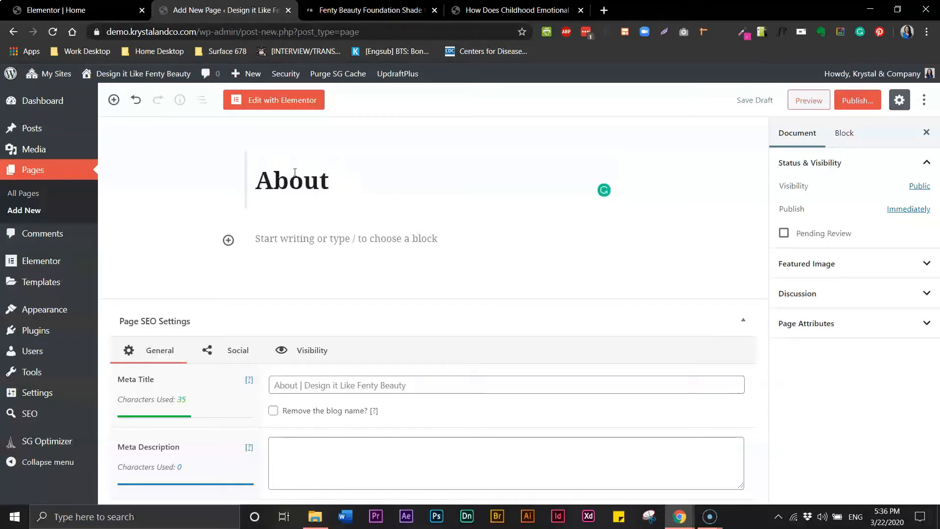
pyautogui.click(856, 101)
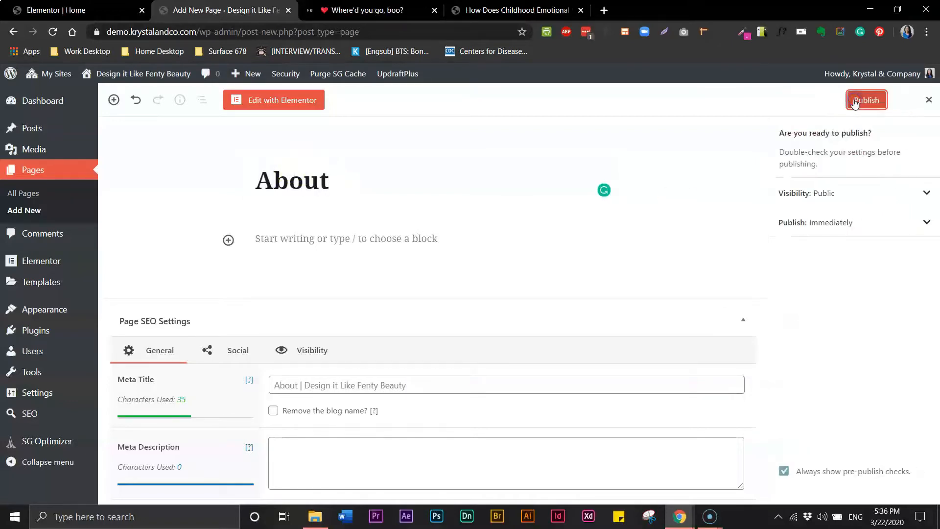
pyautogui.click(853, 103)
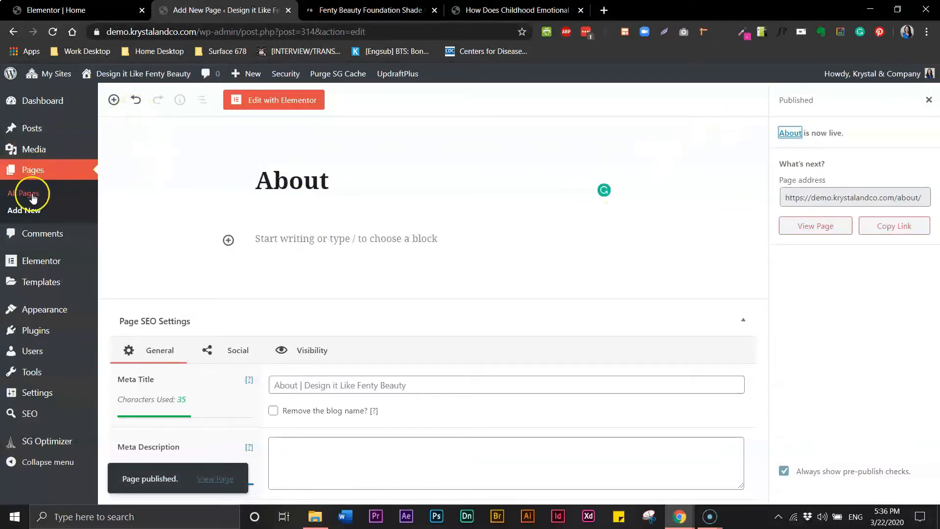
# Create and publish a 'Gallery' page, then return to All Pages.
pyautogui.click(33, 211)
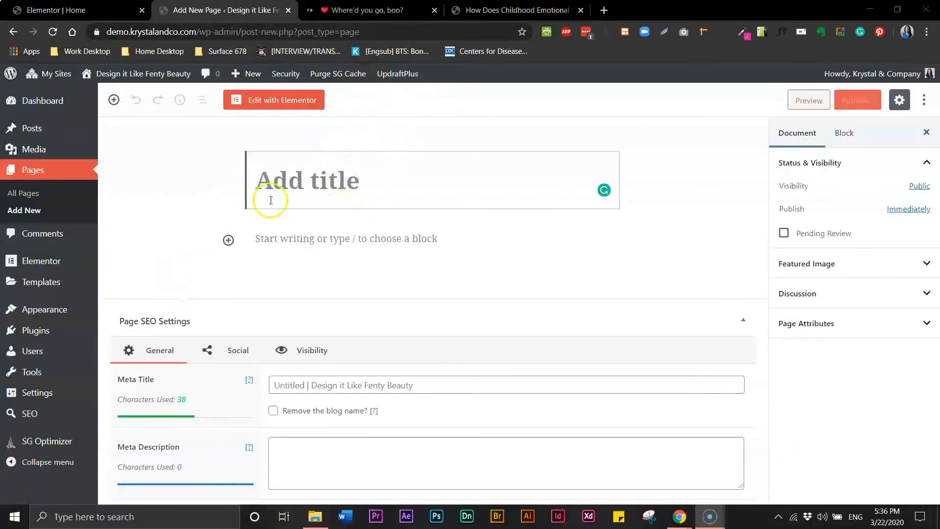
pyautogui.click(297, 182)
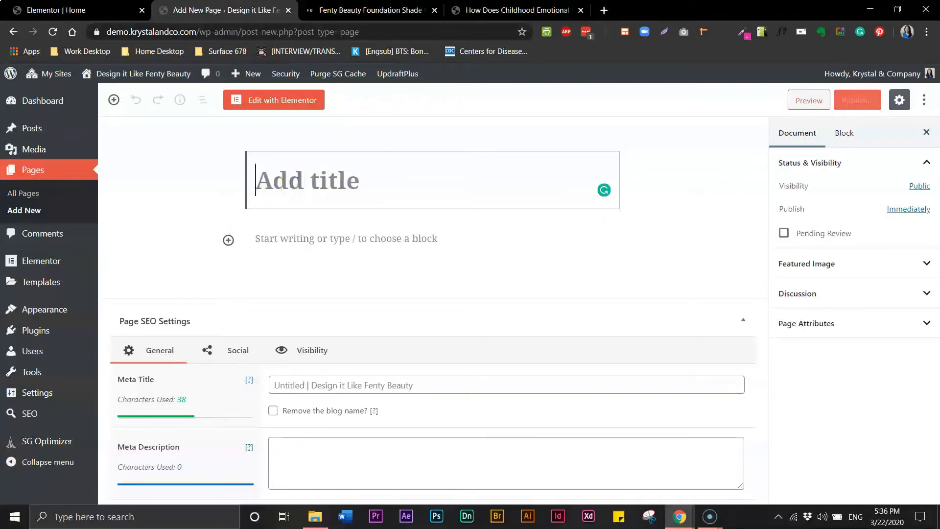
pyautogui.write('Gallery')
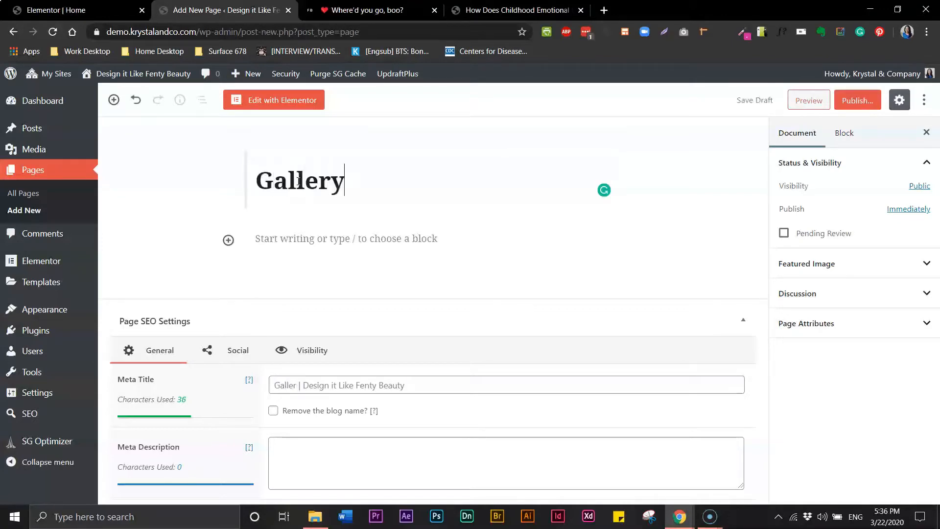
pyautogui.click(850, 100)
pyautogui.click(865, 100)
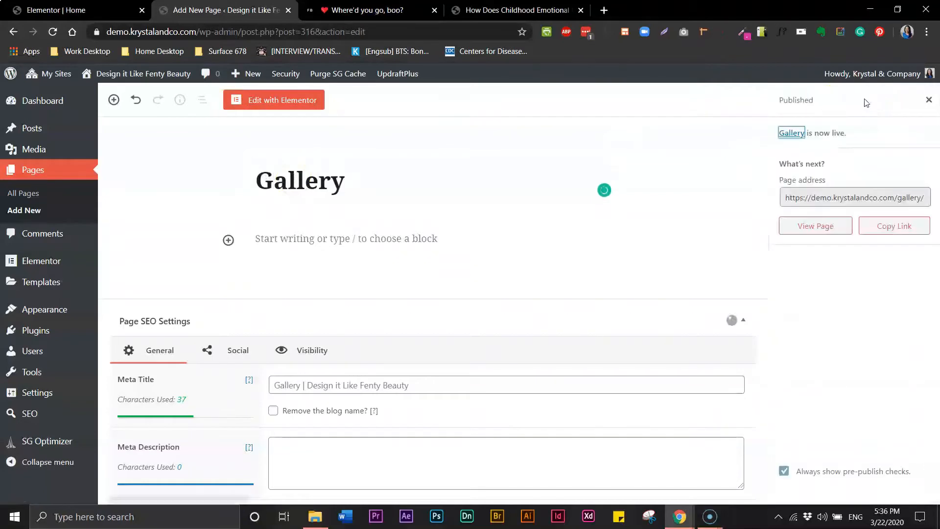
pyautogui.click(283, 240)
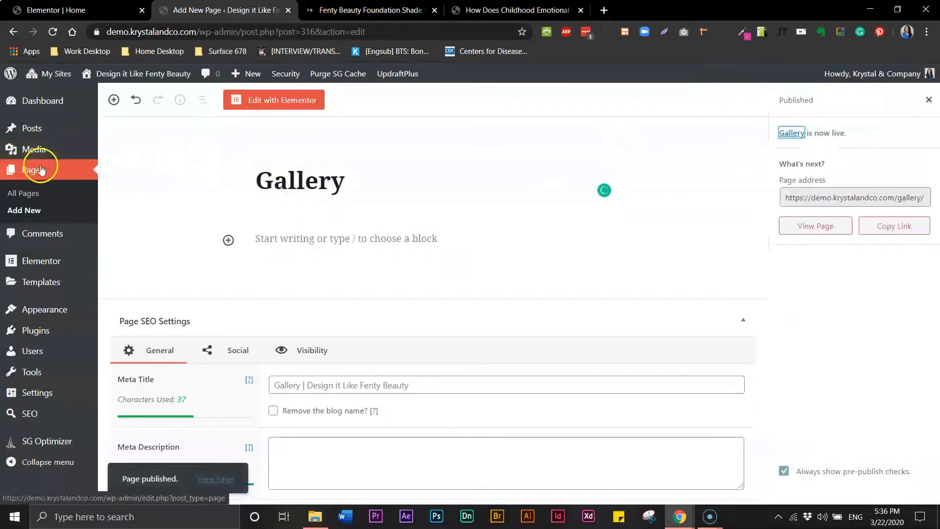
pyautogui.click(27, 195)
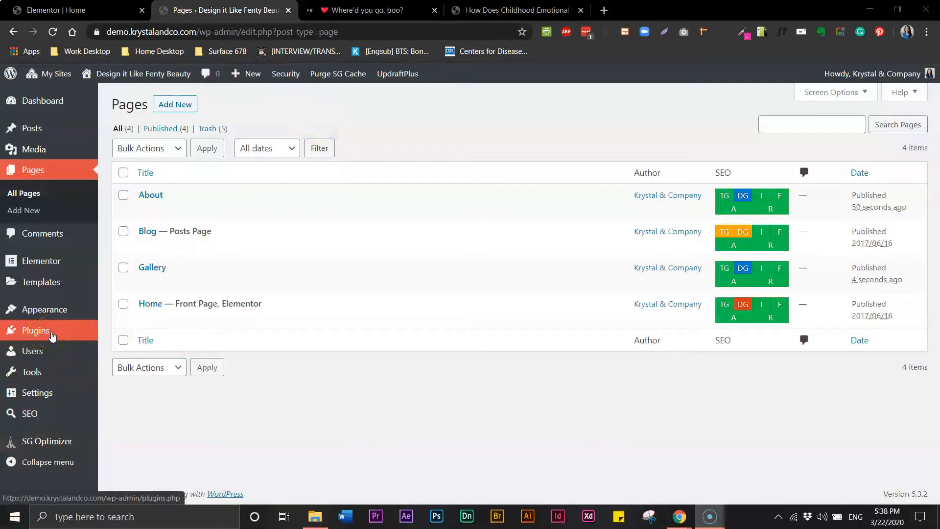
# Search network plugins for 'woocommerce', then open the Design it Like Fenty Beauty dashboard.
pyautogui.moveTo(51, 74)
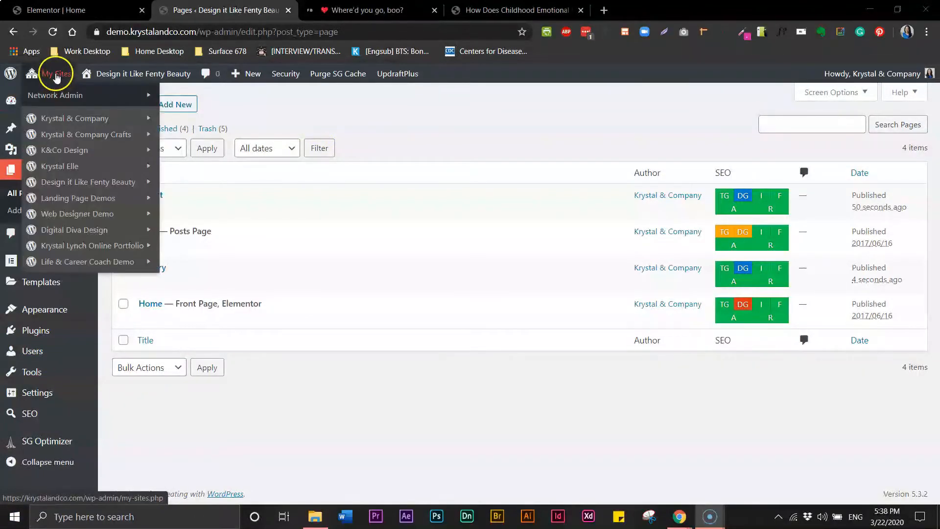
pyautogui.moveTo(55, 96)
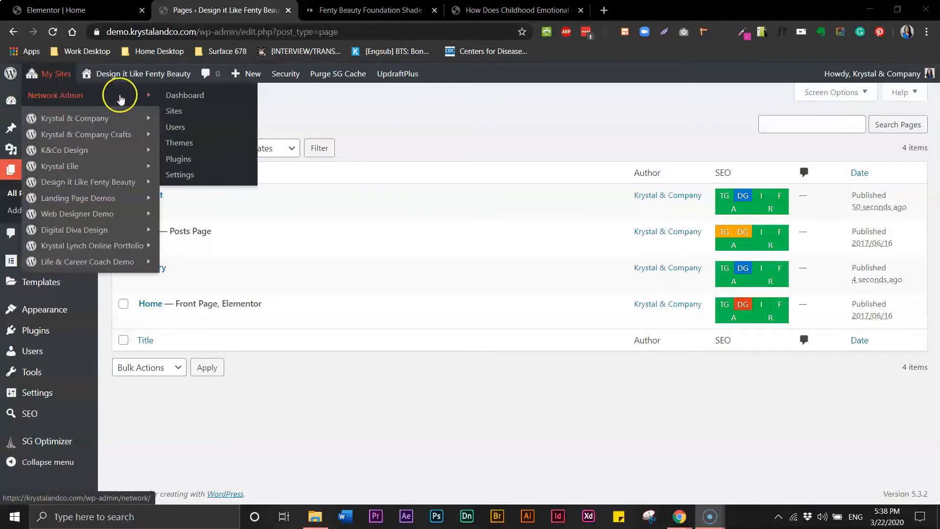
pyautogui.click(182, 160)
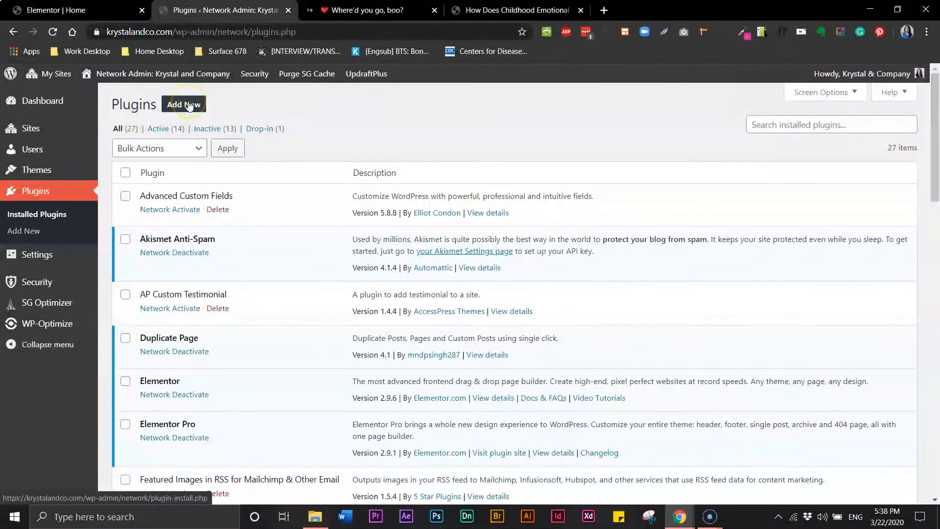
pyautogui.click(185, 105)
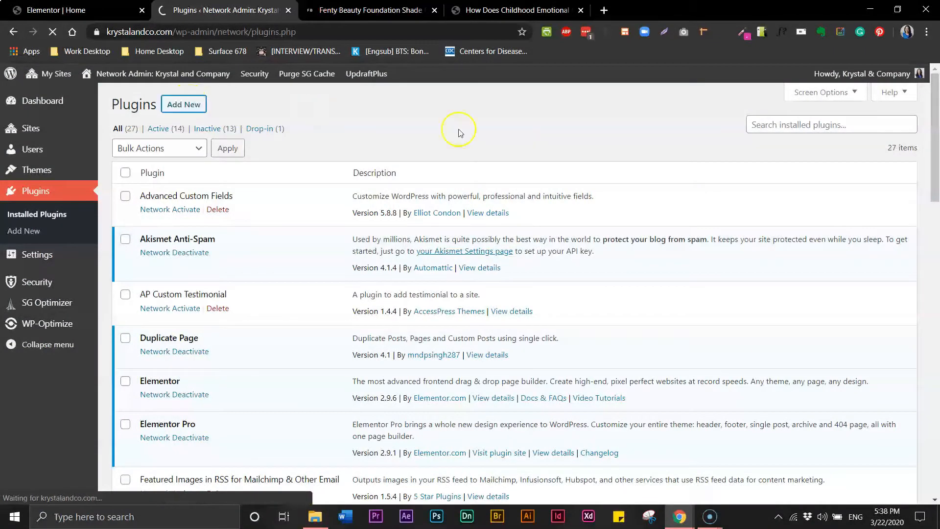
pyautogui.click(771, 139)
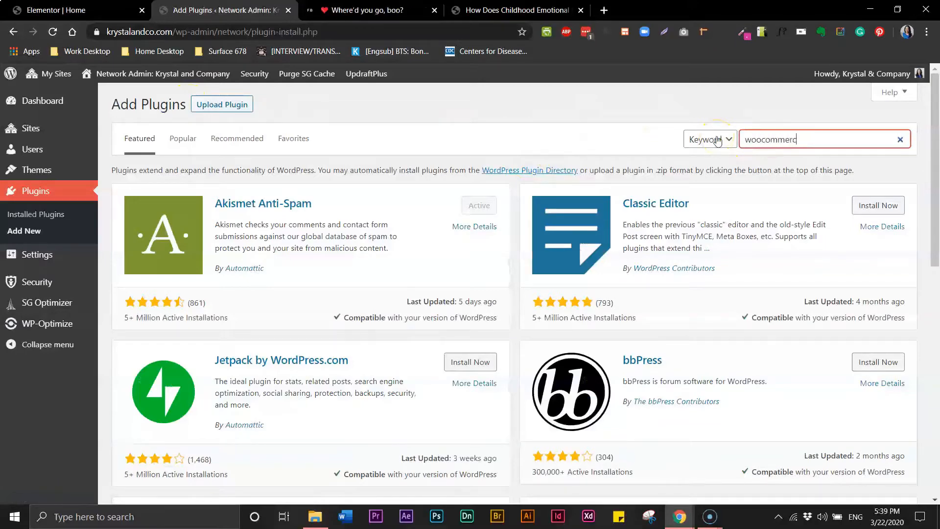
pyautogui.write('woocommerce')
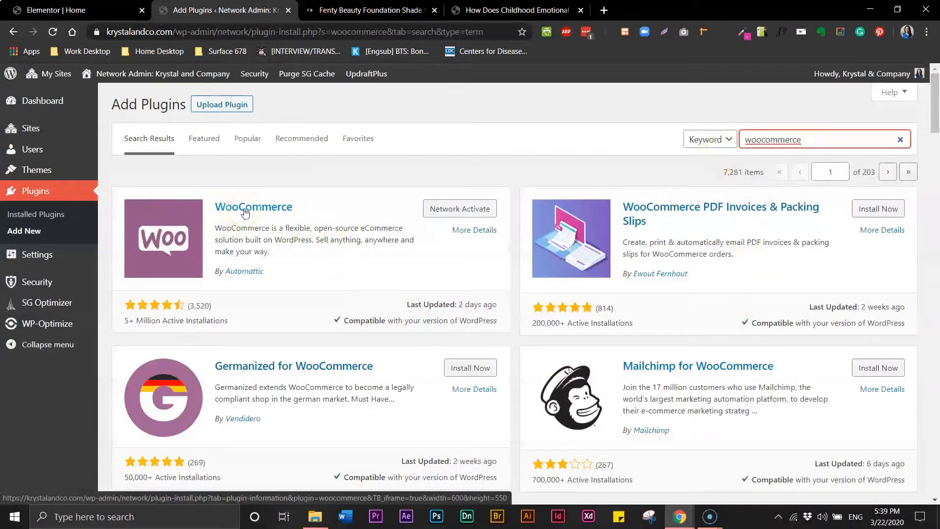
pyautogui.click(257, 218)
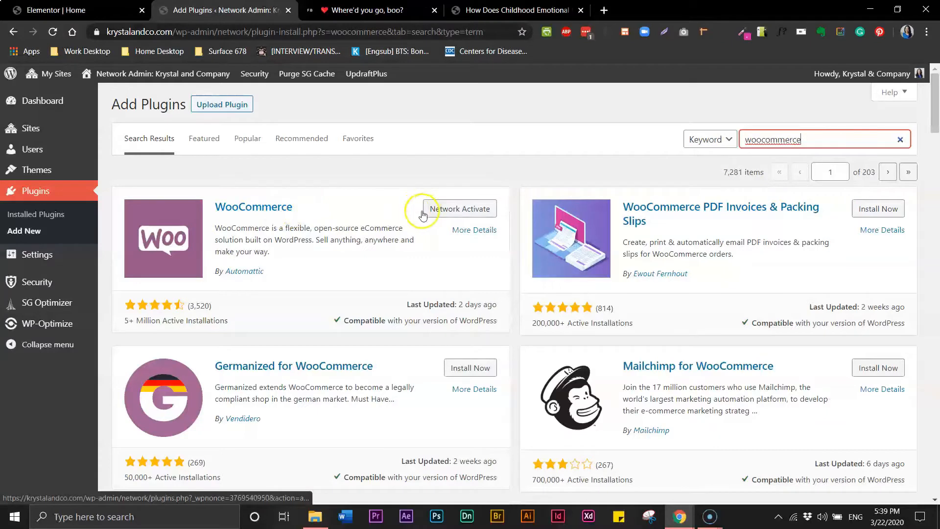
pyautogui.moveTo(61, 73)
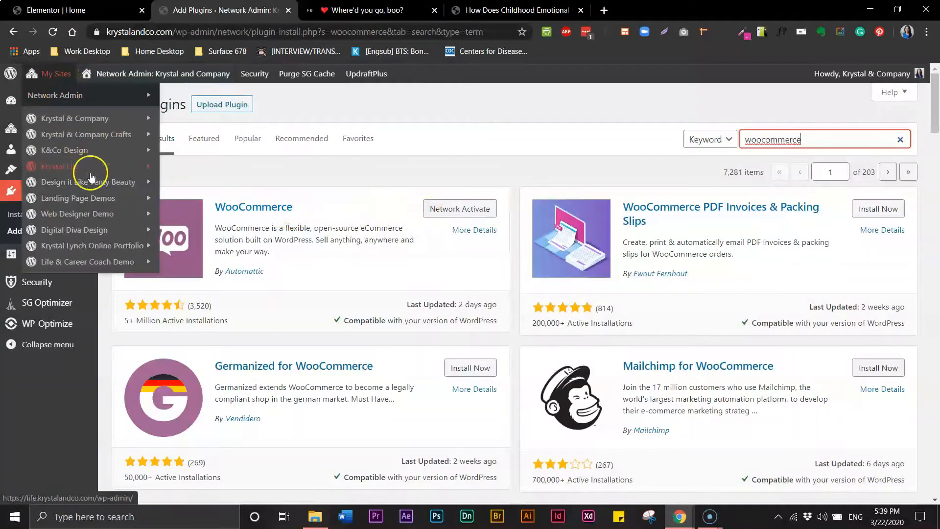
pyautogui.click(185, 188)
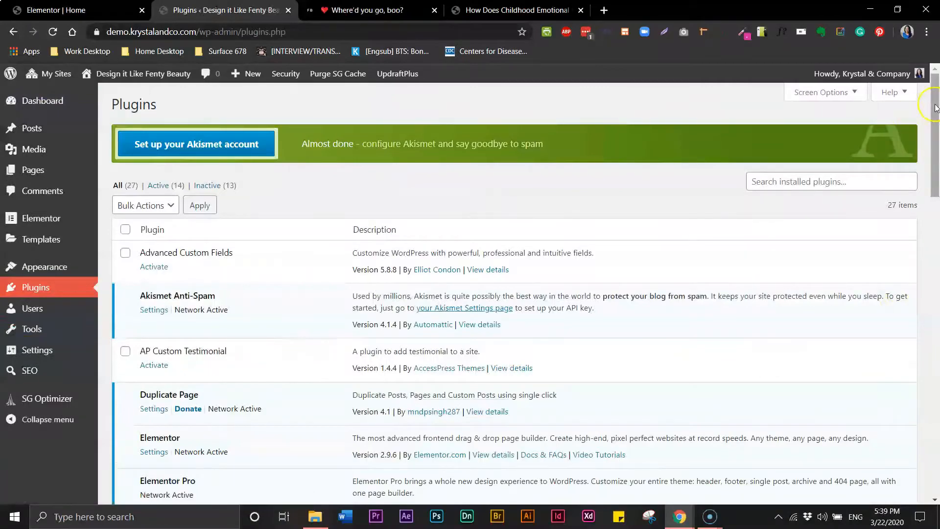
# Bulk-activate the WooCommerce and WooCommerce Menu Cart plugins.
pyautogui.moveTo(935, 116); pyautogui.dragTo(933, 386)
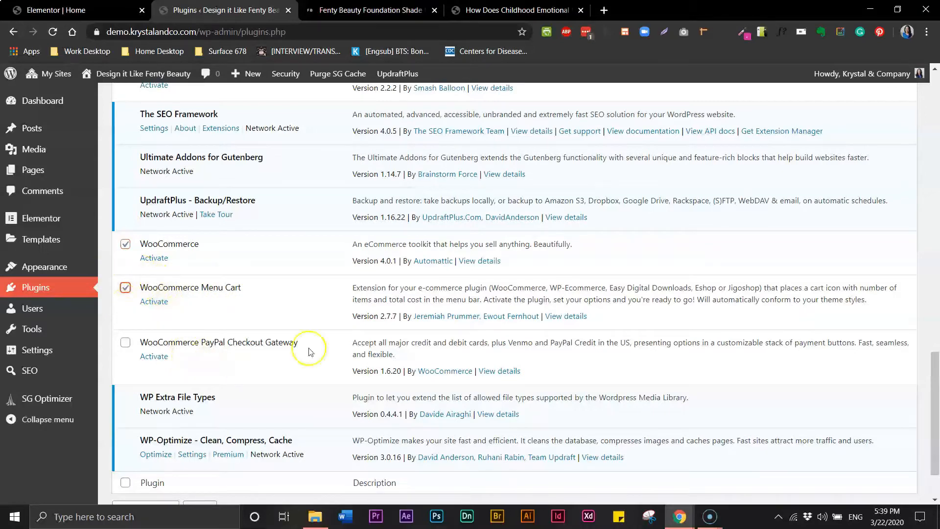
pyautogui.scroll(-3, 935, 357)
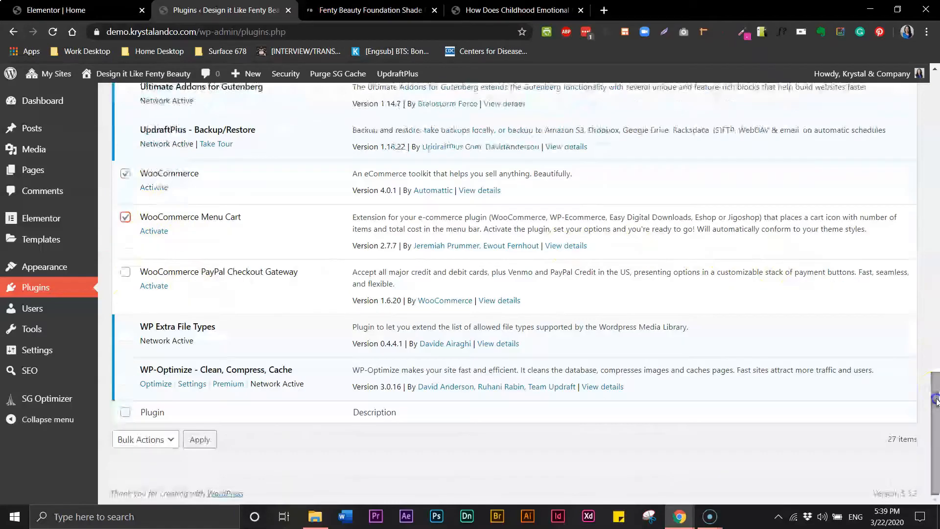
pyautogui.click(200, 439)
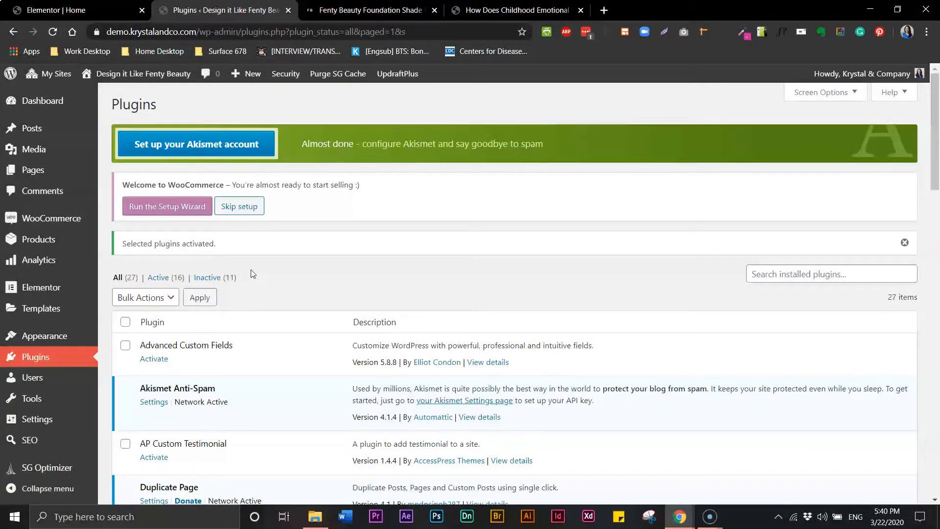
# Start the WooCommerce setup wizard with the store based in the United States.
pyautogui.click(195, 208)
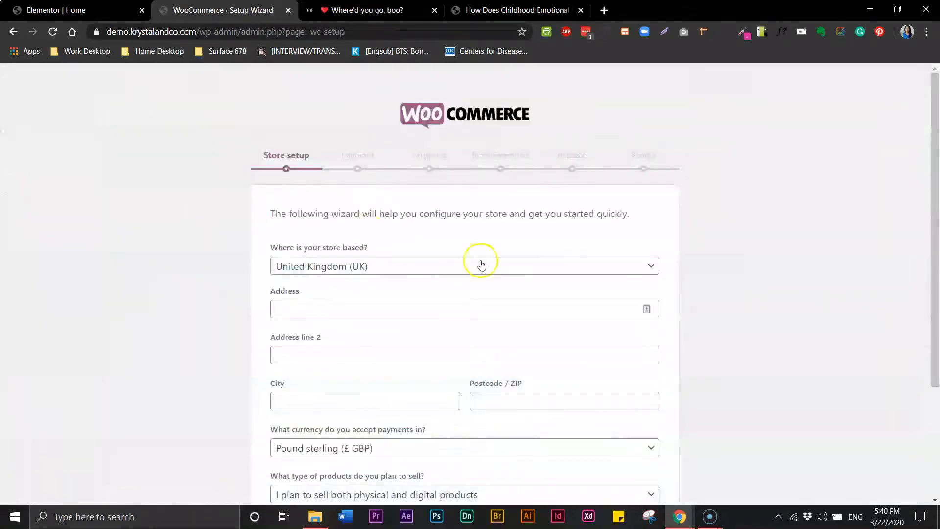
pyautogui.click(482, 264)
pyautogui.click(395, 380)
pyautogui.scroll(-2, 397, 303)
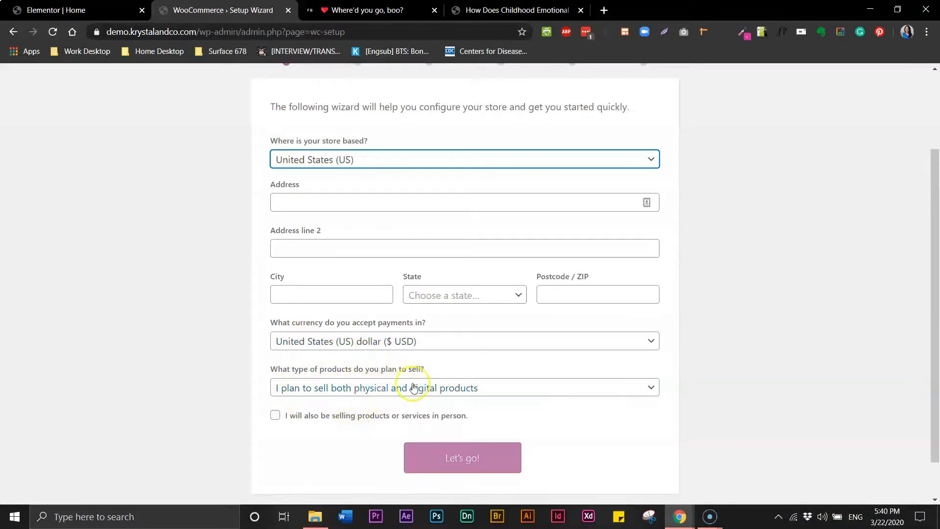
pyautogui.click(449, 456)
pyautogui.click(337, 196)
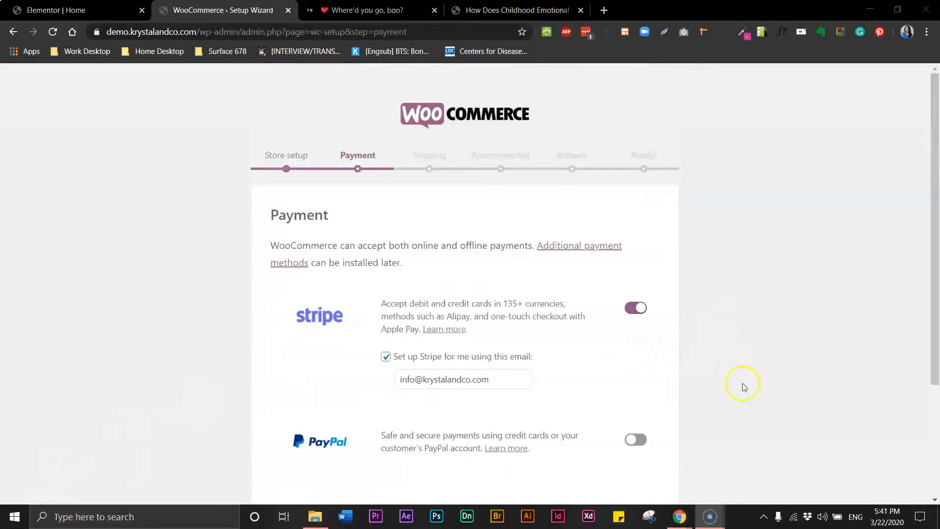
# Accept PayPal payments instead of Stripe.
pyautogui.click(634, 309)
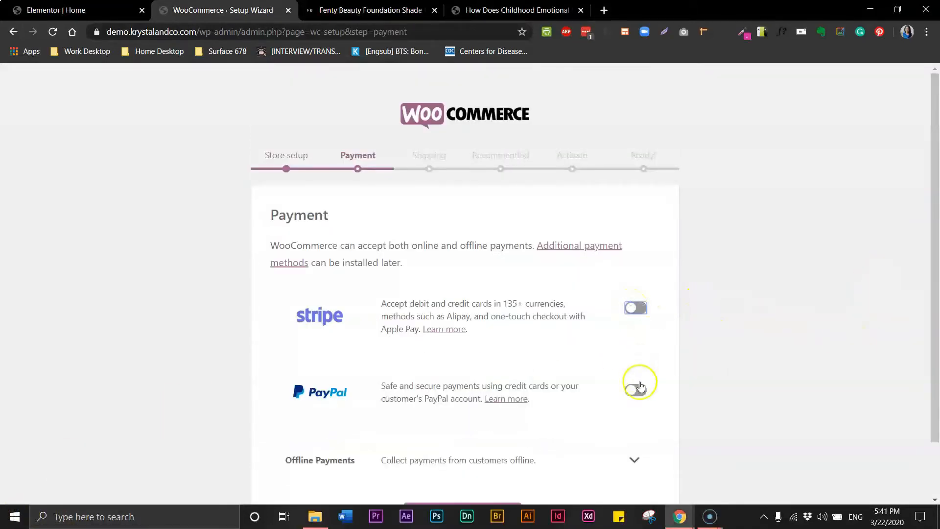
pyautogui.click(636, 386)
pyautogui.scroll(-3, 935, 357)
pyautogui.click(455, 456)
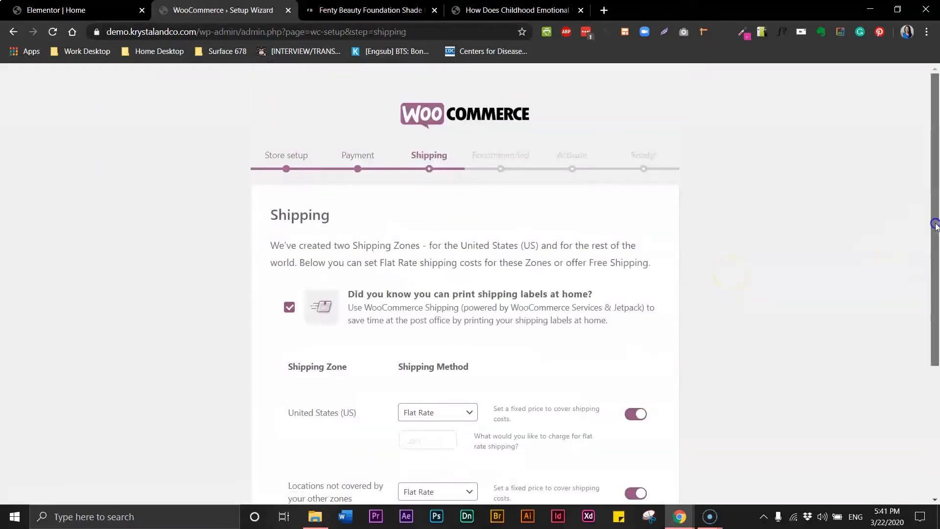
# Set flat-rate shipping to 2.95 for the US and 4.95 elsewhere.
pyautogui.scroll(-4, 937, 351)
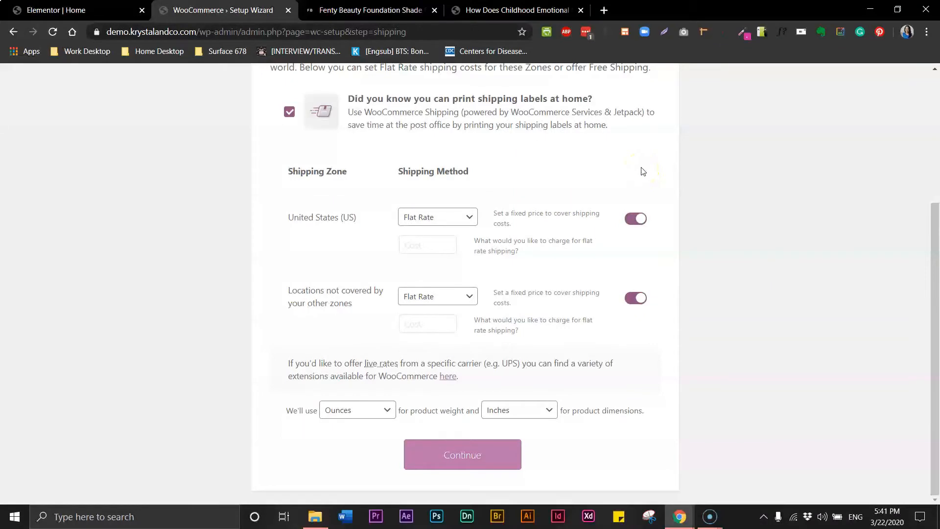
pyautogui.click(465, 217)
pyautogui.click(635, 224)
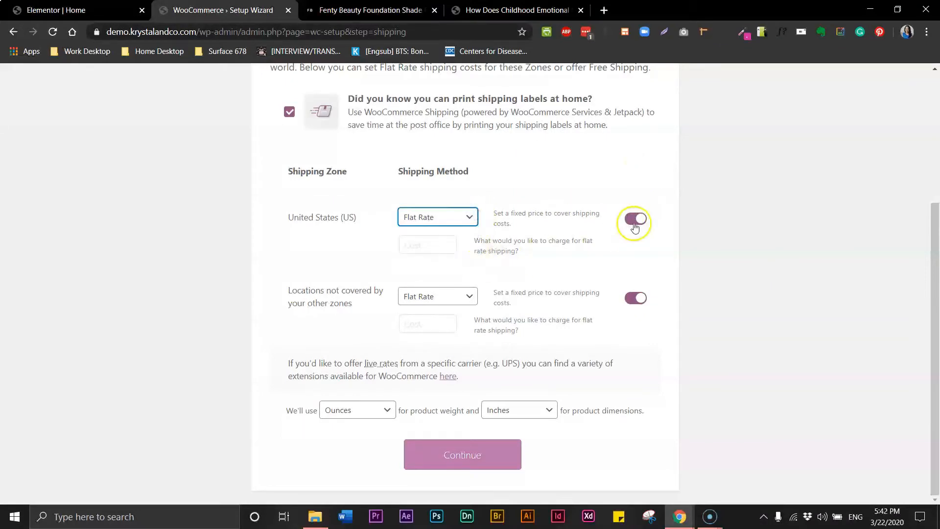
pyautogui.click(632, 223)
pyautogui.click(629, 224)
pyautogui.click(450, 245)
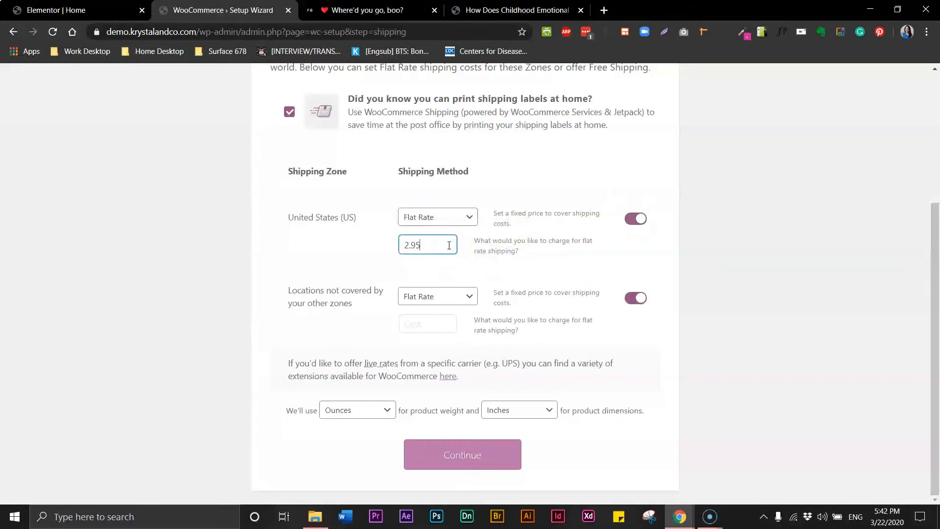
pyautogui.click(459, 443)
pyautogui.write('4.95')
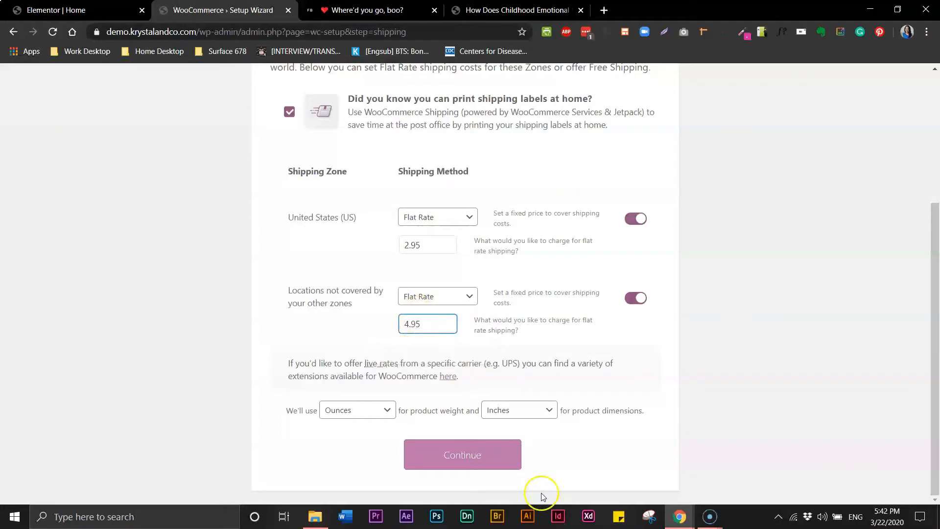
pyautogui.click(482, 451)
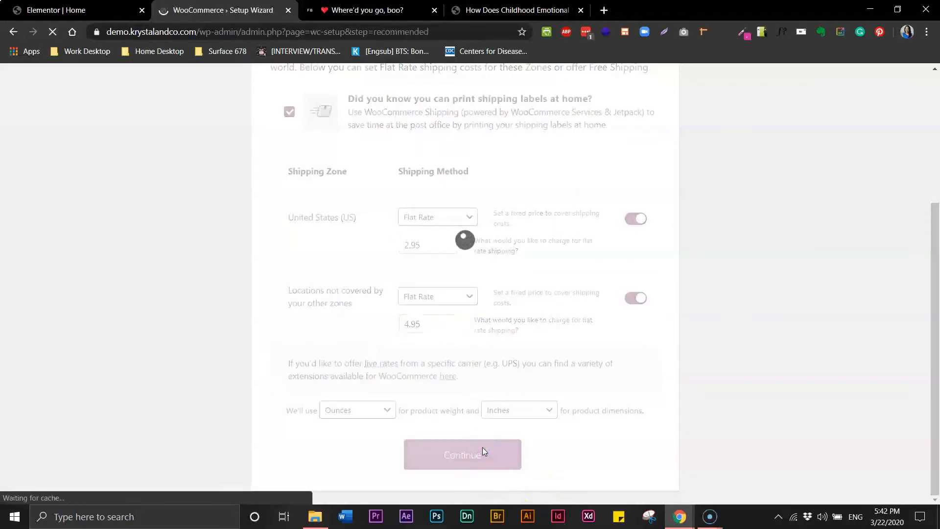
pyautogui.moveTo(934, 237); pyautogui.dragTo(927, 319)
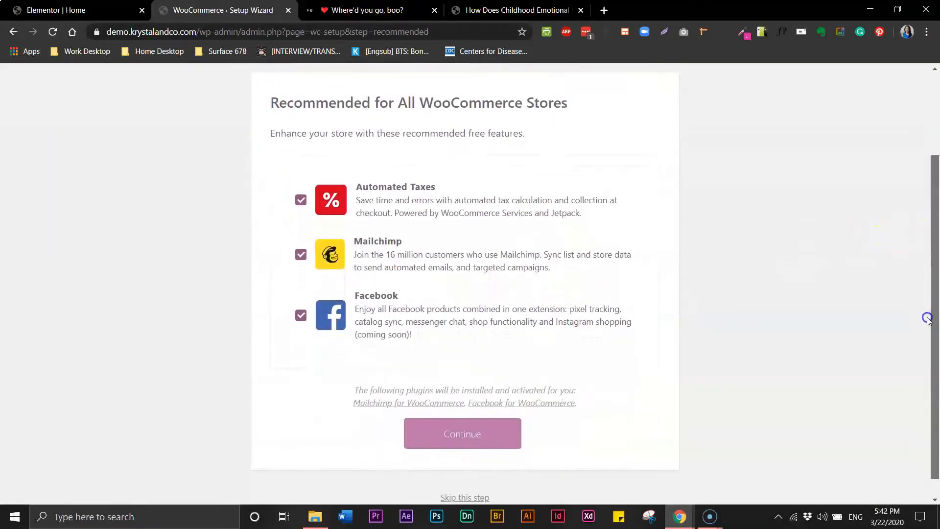
# Skip the Facebook extension and Jetpack connection, then visit the site dashboard.
pyautogui.click(361, 302)
pyautogui.click(463, 434)
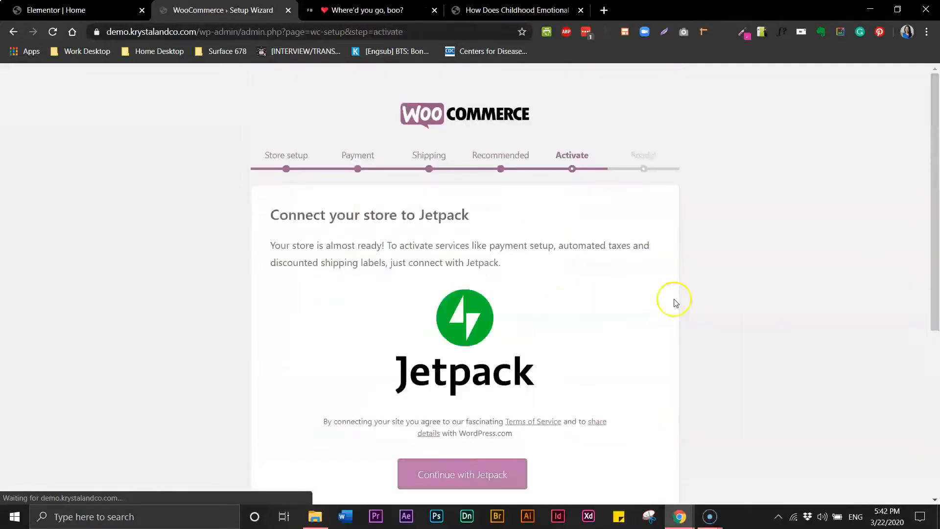
pyautogui.moveTo(928, 196); pyautogui.dragTo(931, 323)
pyautogui.doubleClick(929, 248)
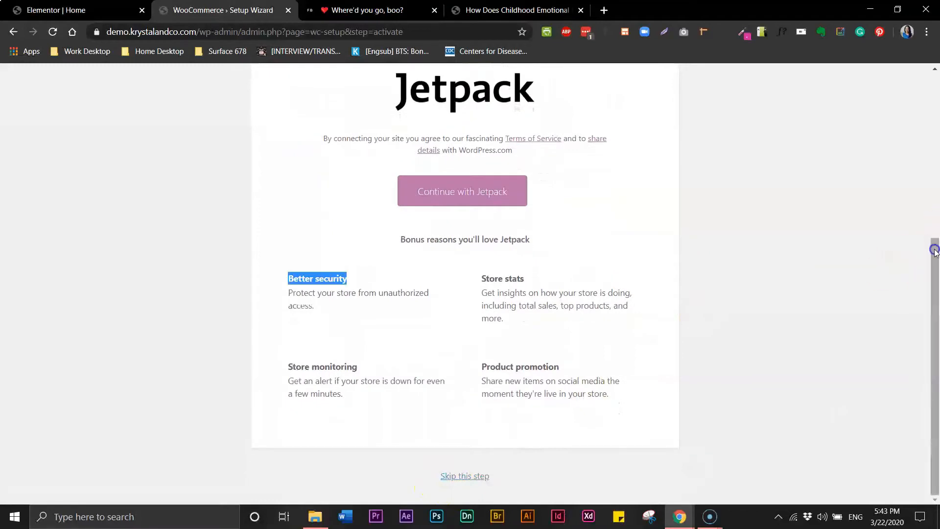
pyautogui.moveTo(935, 248); pyautogui.dragTo(932, 127)
pyautogui.click(726, 246)
pyautogui.scroll(-5, 833, 318)
pyautogui.click(465, 478)
pyautogui.moveTo(934, 247); pyautogui.dragTo(933, 370)
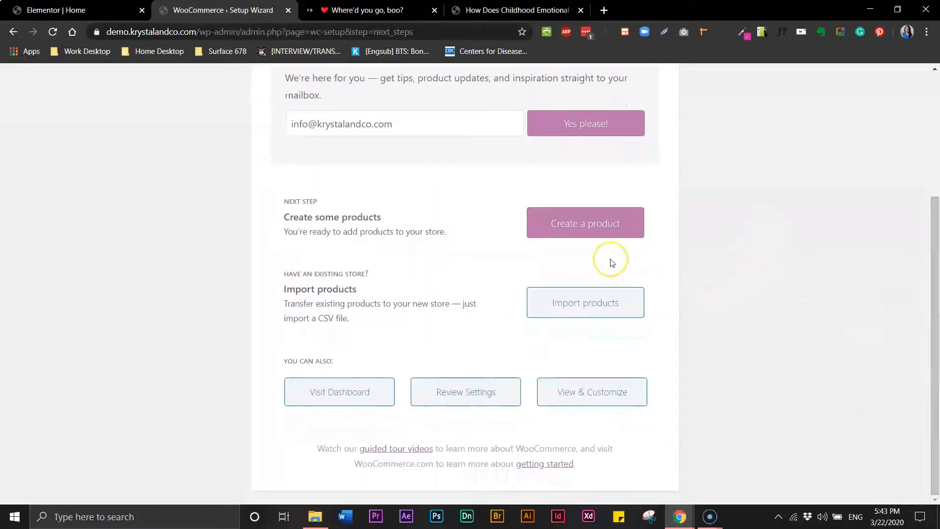
pyautogui.click(327, 393)
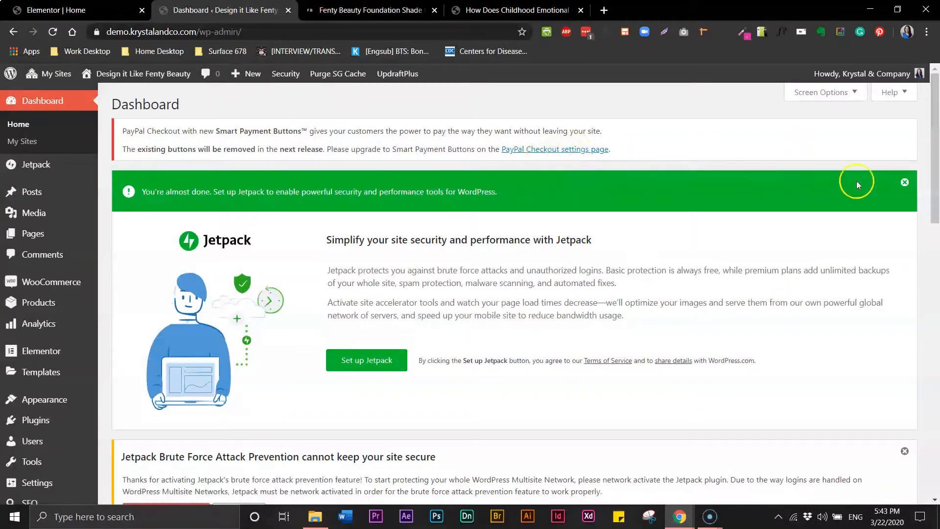
# Deactivate the Jetpack plugin in the site's Plugins list.
pyautogui.moveTo(933, 161); pyautogui.dragTo(933, 277)
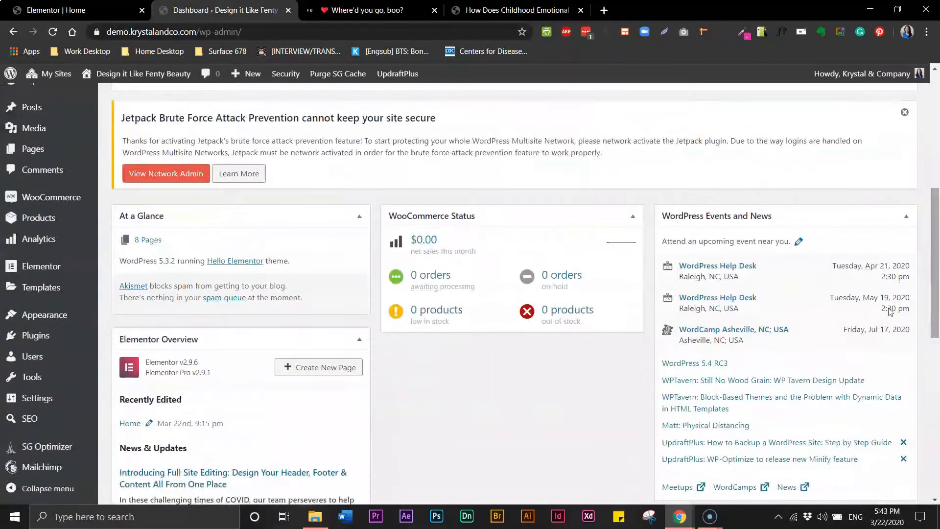
pyautogui.click(43, 342)
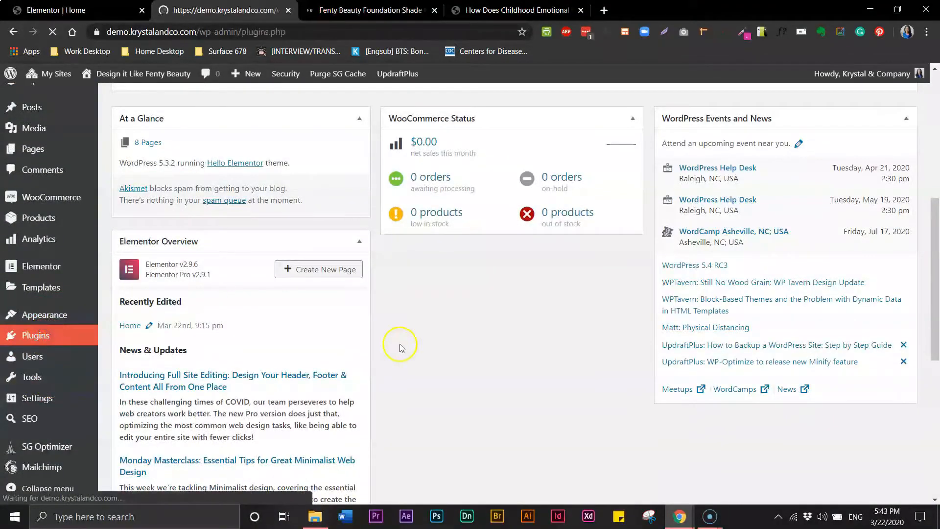
pyautogui.scroll(-10, 912, 342)
pyautogui.scroll(4, 912, 382)
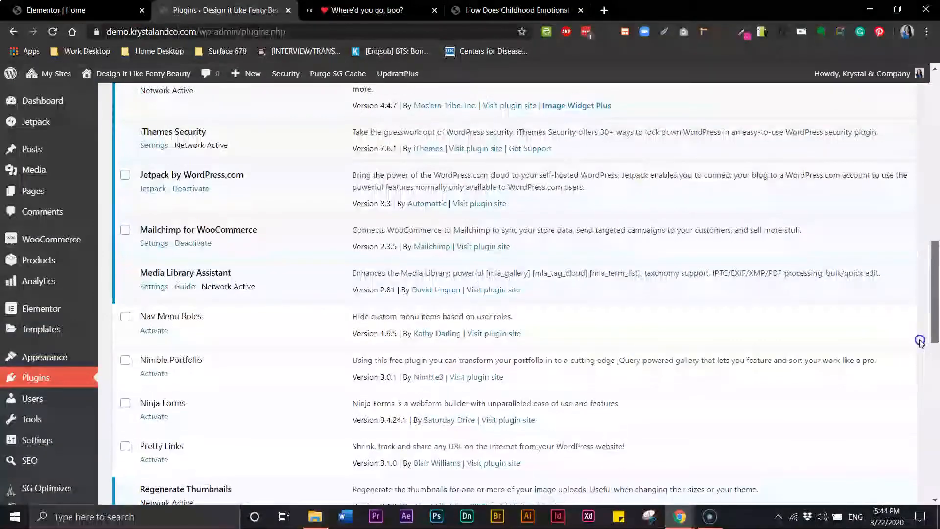
pyautogui.click(186, 187)
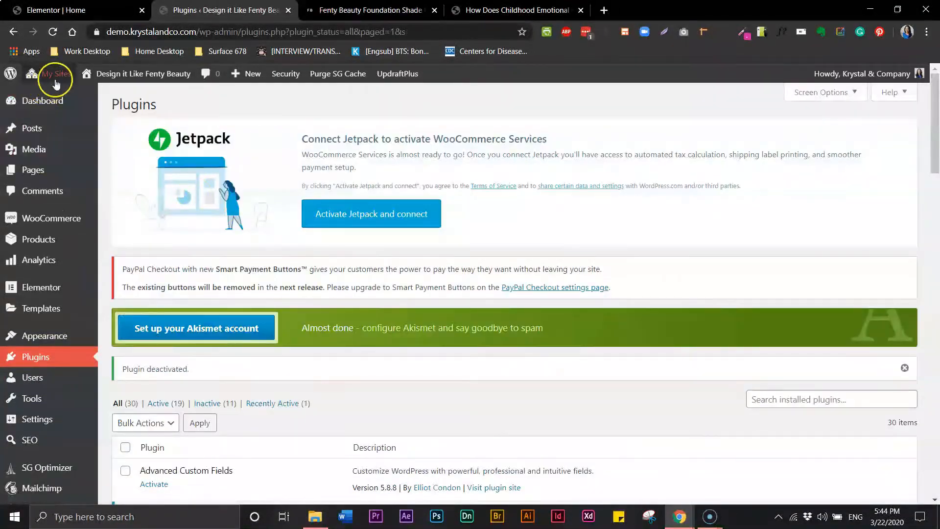
# Delete Jetpack from the network's plugins and confirm the deletion.
pyautogui.moveTo(52, 74)
pyautogui.click(172, 162)
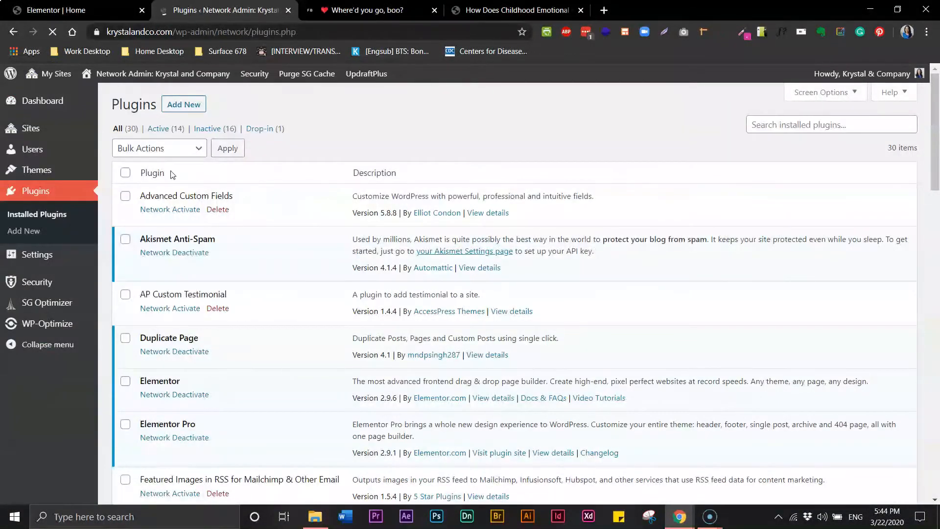
pyautogui.scroll(-10, 923, 210)
pyautogui.click(209, 262)
pyautogui.click(531, 111)
# Go to the Design it Like Fenty Beauty dashboard and its list of 8 pages.
pyautogui.moveTo(52, 73)
pyautogui.moveTo(89, 181)
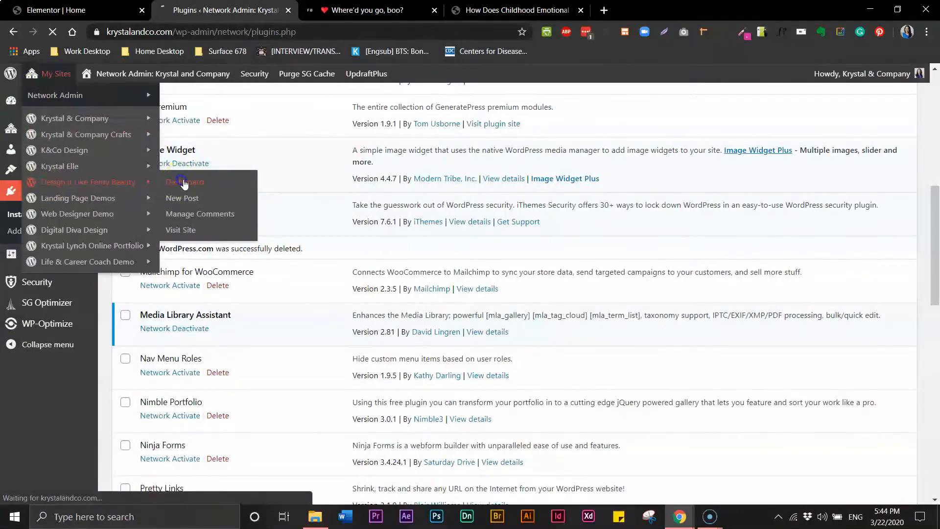
pyautogui.click(206, 182)
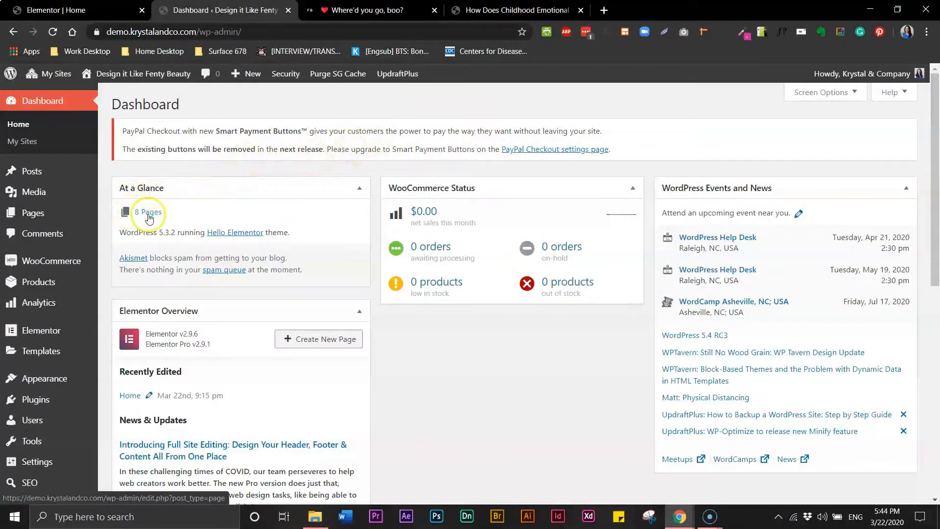
pyautogui.click(150, 217)
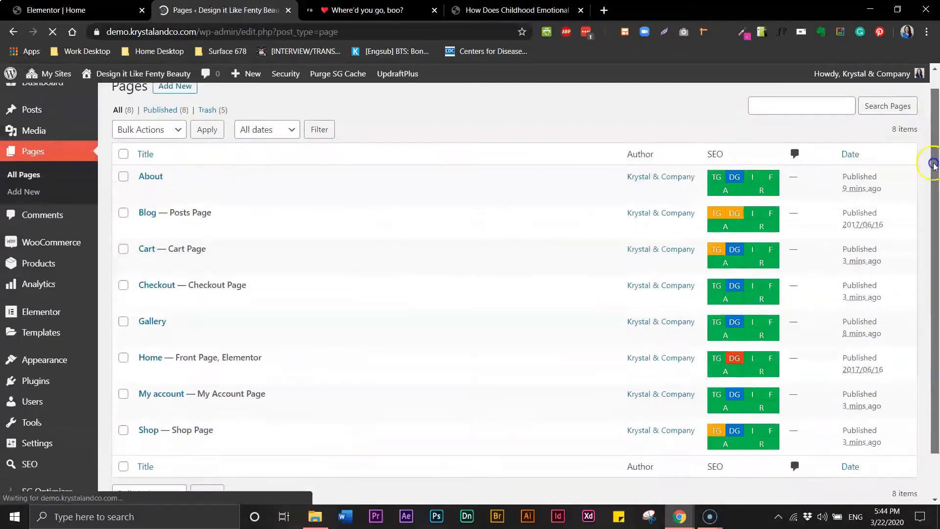
pyautogui.scroll(-2, 784, 221)
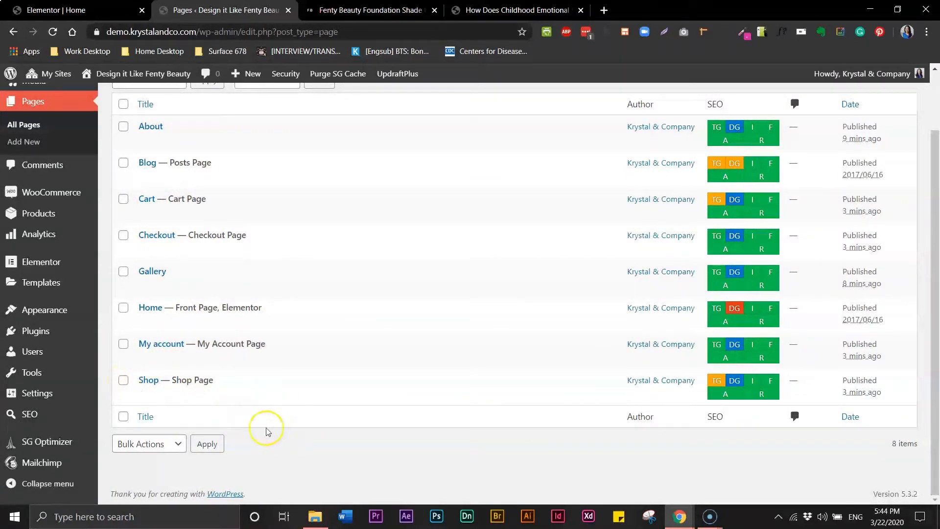
pyautogui.moveTo(58, 309)
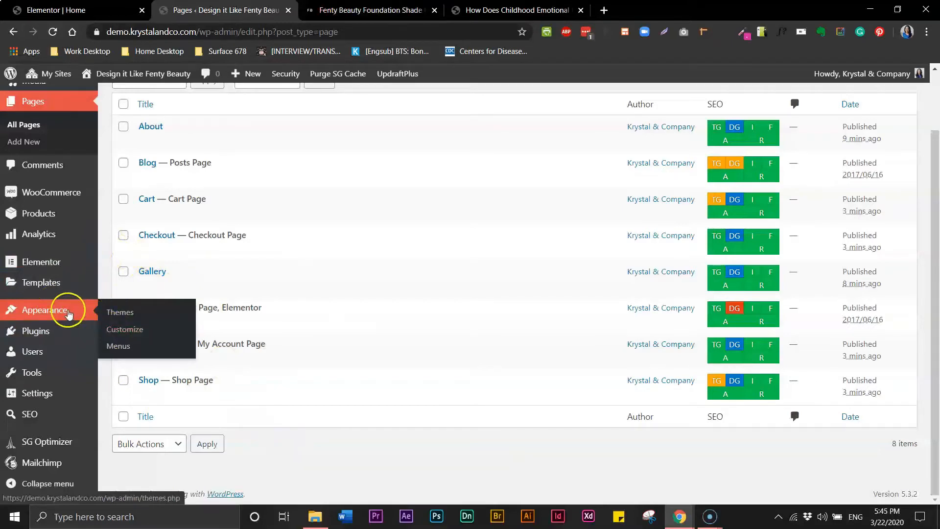
# In Appearance > Menus, remove the invalid About and Portfolio items.
pyautogui.click(118, 347)
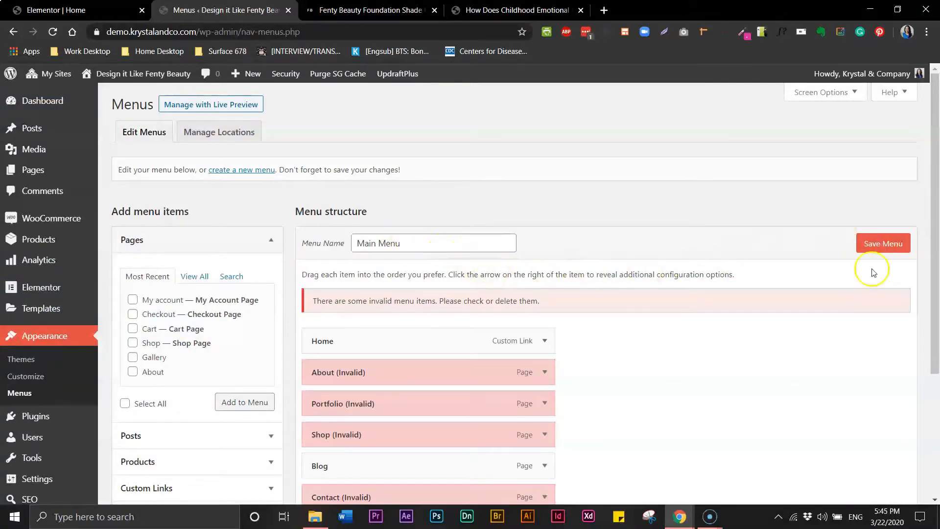
pyautogui.moveTo(937, 212); pyautogui.dragTo(936, 302)
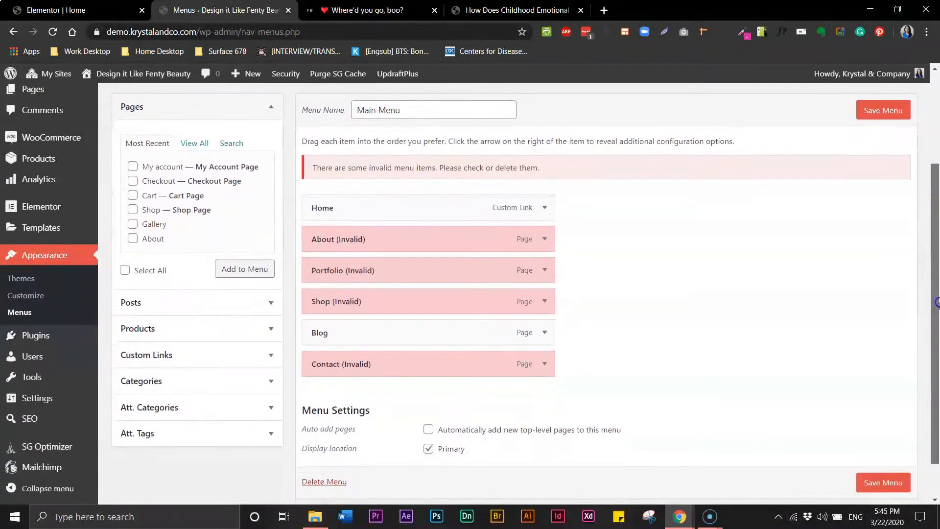
pyautogui.click(544, 239)
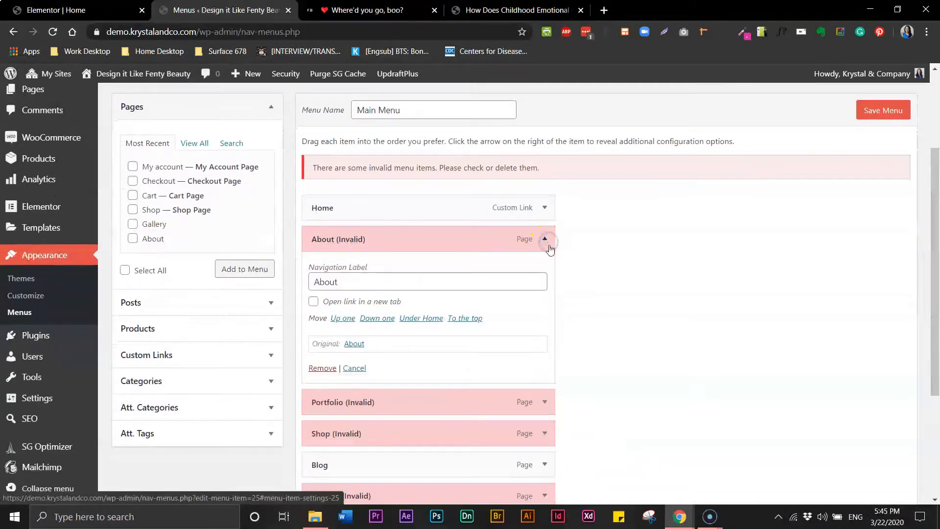
pyautogui.click(322, 369)
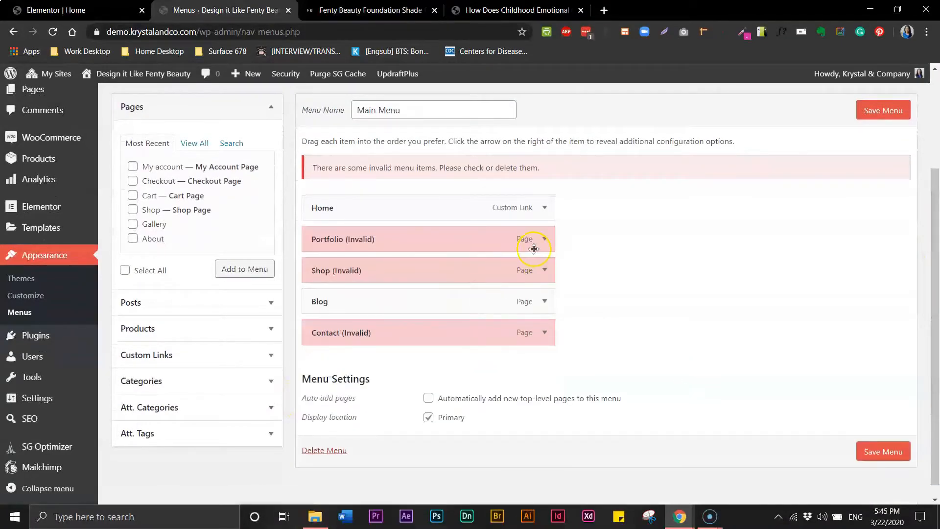
pyautogui.click(545, 239)
pyautogui.click(323, 368)
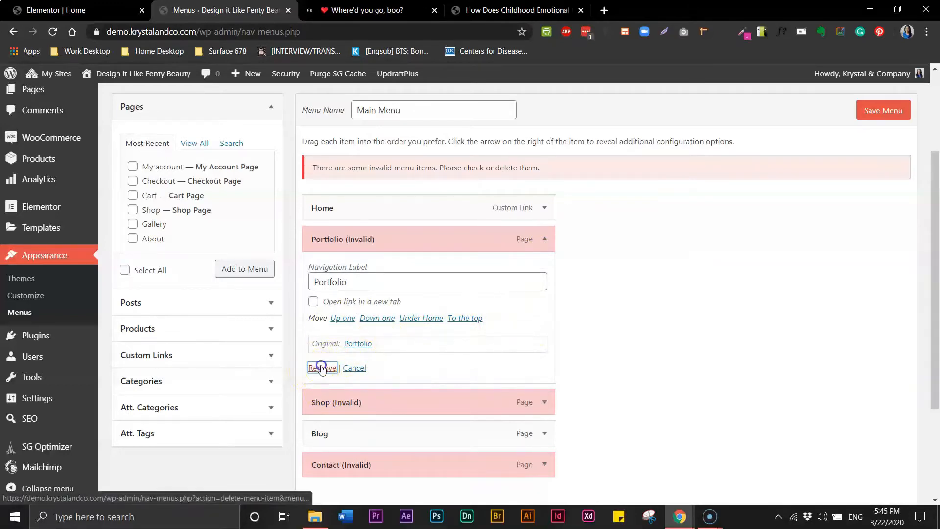
pyautogui.click(321, 369)
# Remove the invalid Shop and Contact items from the Main Menu.
pyautogui.click(545, 257)
pyautogui.click(314, 368)
pyautogui.click(546, 292)
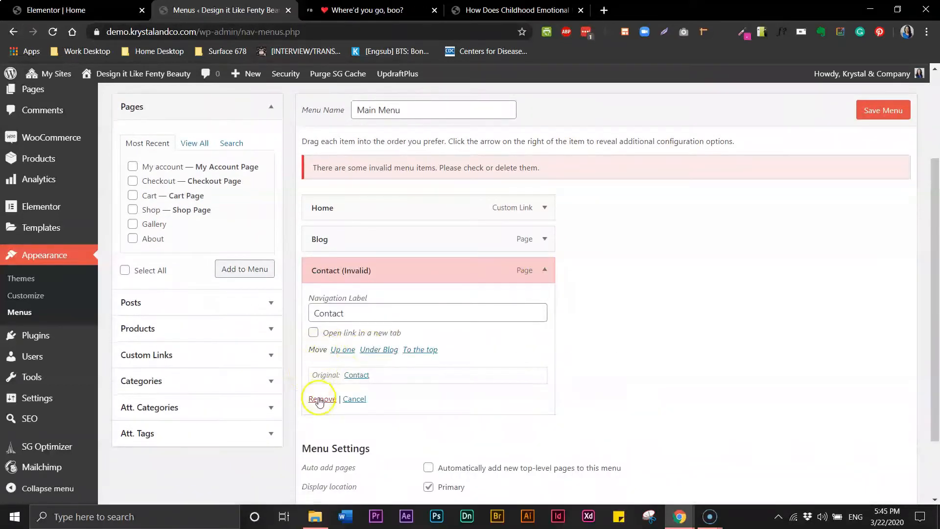
pyautogui.click(316, 397)
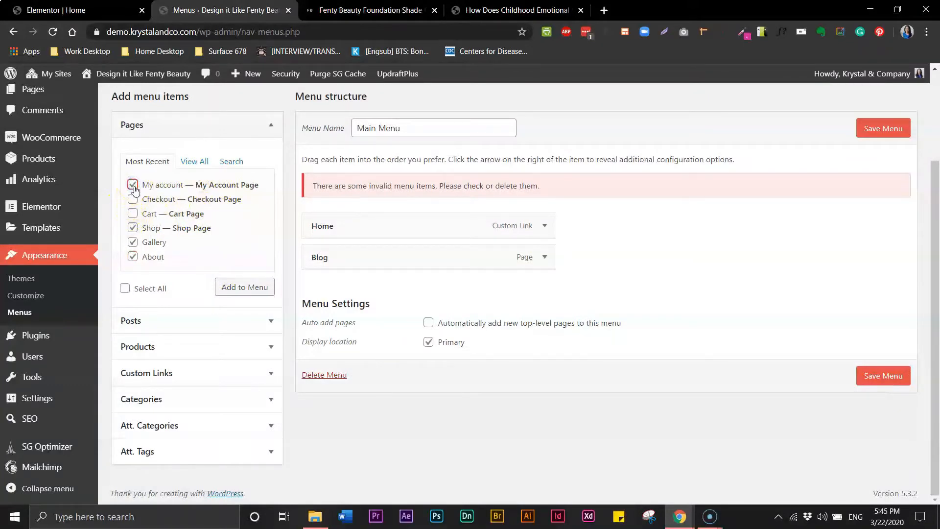
# Add the checked pages to the Main Menu and remove the Home item.
pyautogui.click(245, 287)
pyautogui.moveTo(317, 365); pyautogui.dragTo(320, 364)
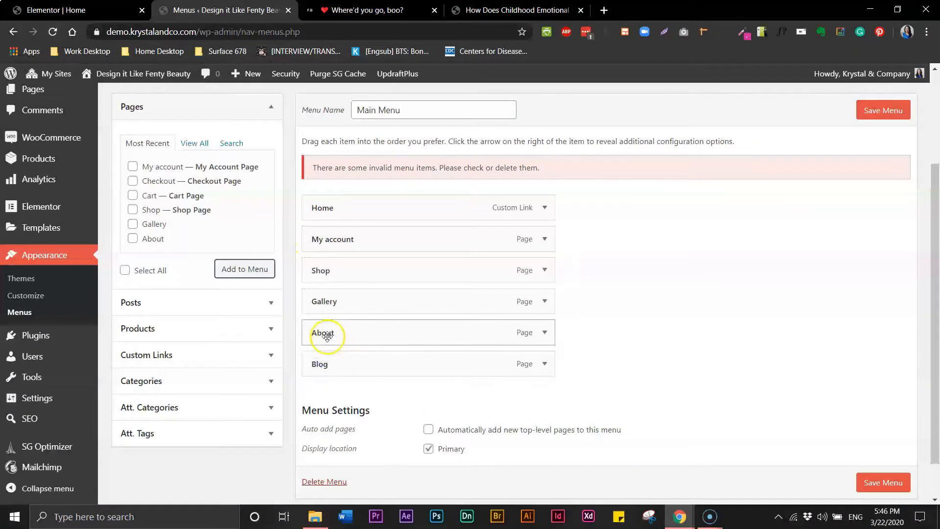
pyautogui.moveTo(324, 270); pyautogui.dragTo(324, 236)
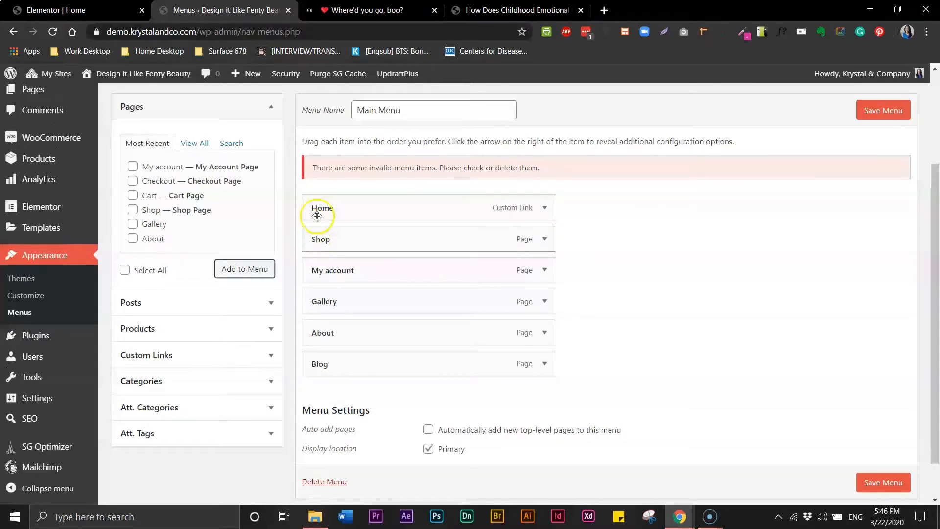
pyautogui.click(544, 210)
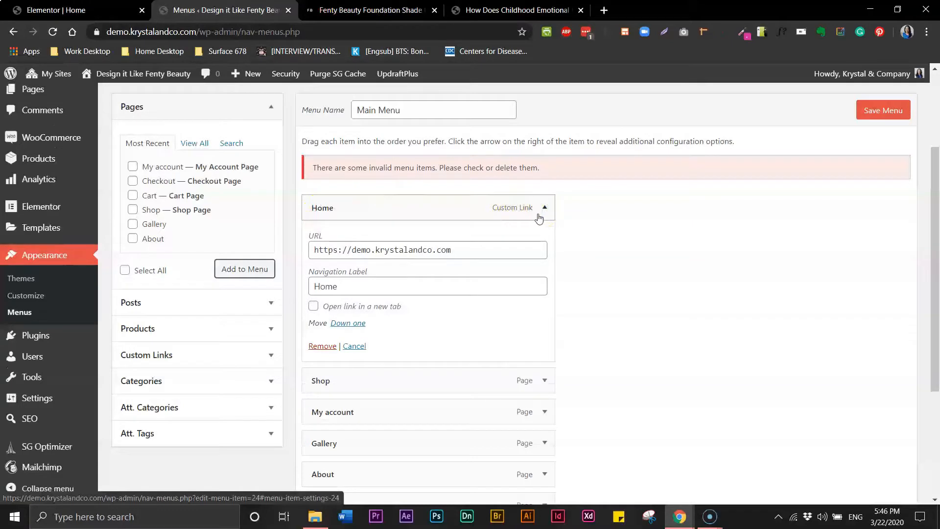
pyautogui.click(331, 349)
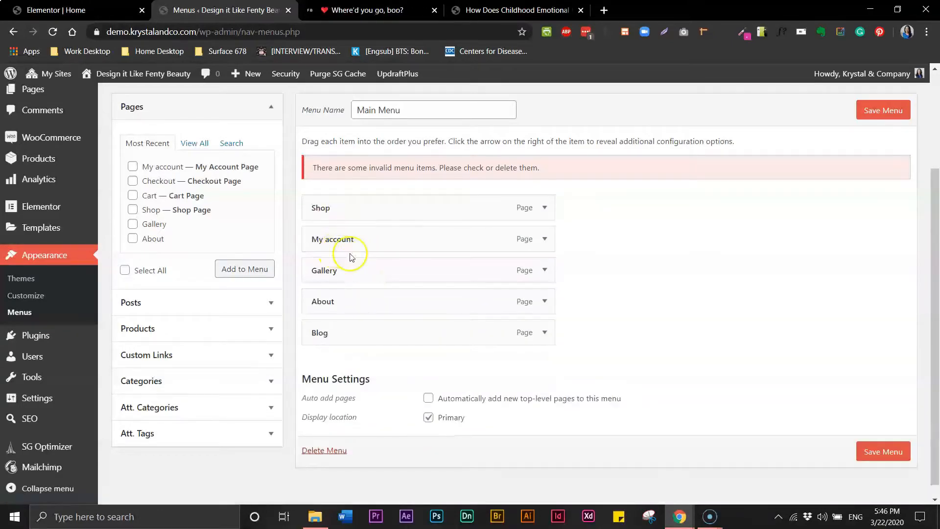
# Order items Shop, Gallery, Blog, About, My account, nest Checkout under My account, and save.
pyautogui.moveTo(325, 269)
pyautogui.mouseDown()
pyautogui.moveTo(330, 241)
pyautogui.moveTo(319, 257)
pyautogui.mouseUp()
pyautogui.moveTo(319, 343); pyautogui.dragTo(312, 286)
pyautogui.moveTo(315, 347); pyautogui.dragTo(316, 315)
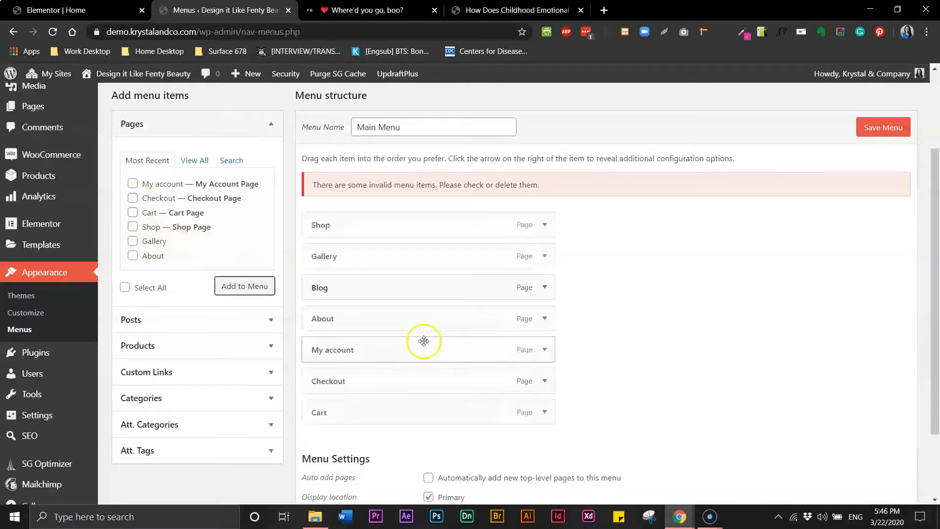
pyautogui.moveTo(344, 381); pyautogui.dragTo(392, 382)
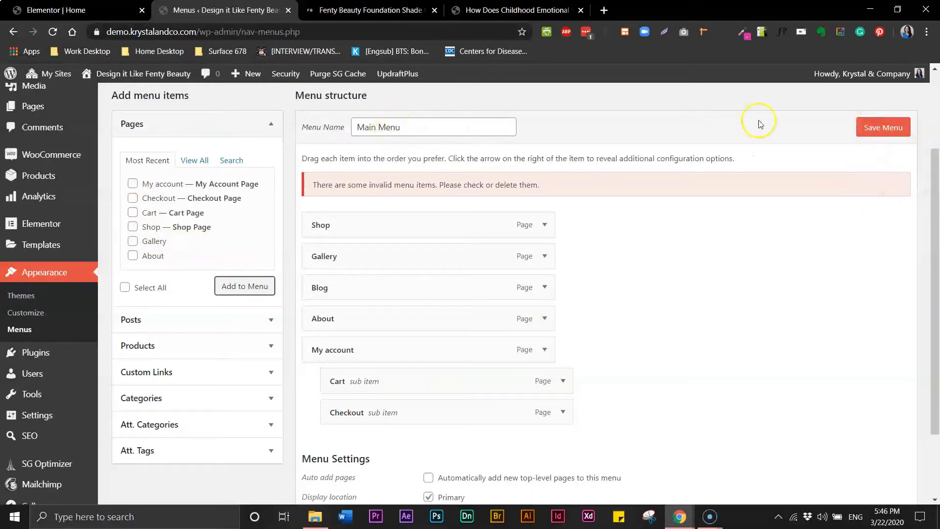
pyautogui.click(867, 127)
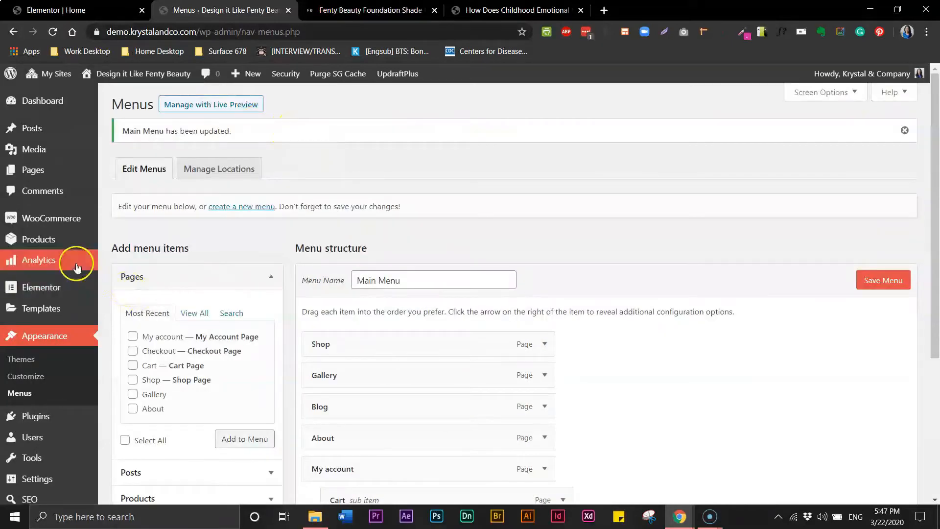
# Create a new header template named Main Header in the Theme Builder.
pyautogui.moveTo(87, 235)
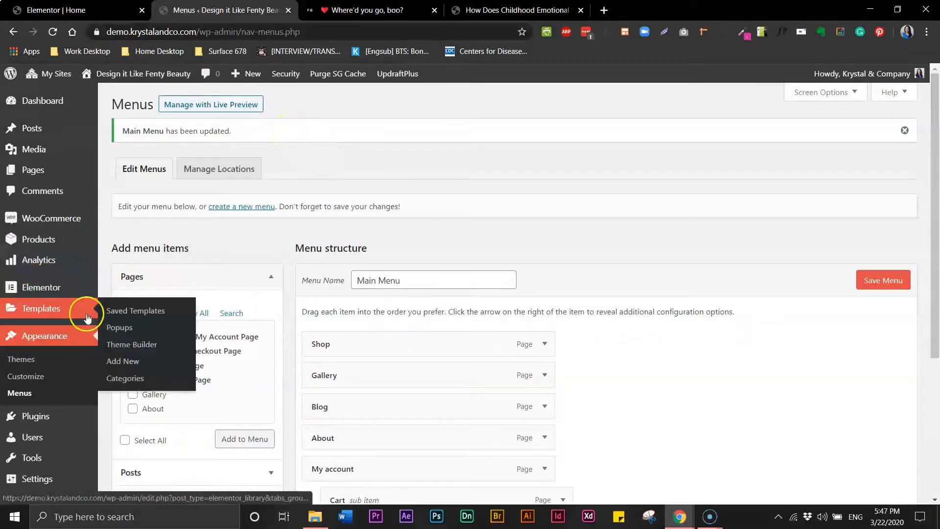
pyautogui.moveTo(81, 296)
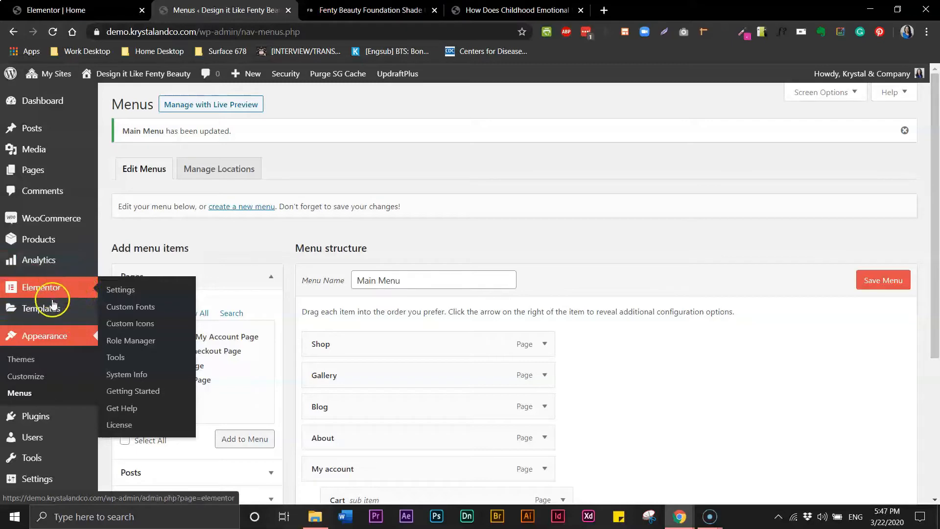
pyautogui.moveTo(53, 308)
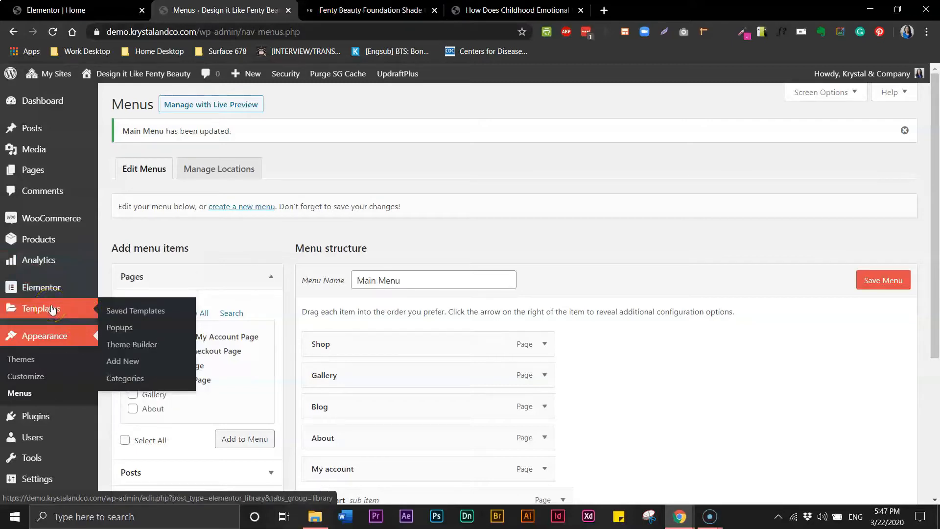
pyautogui.click(120, 345)
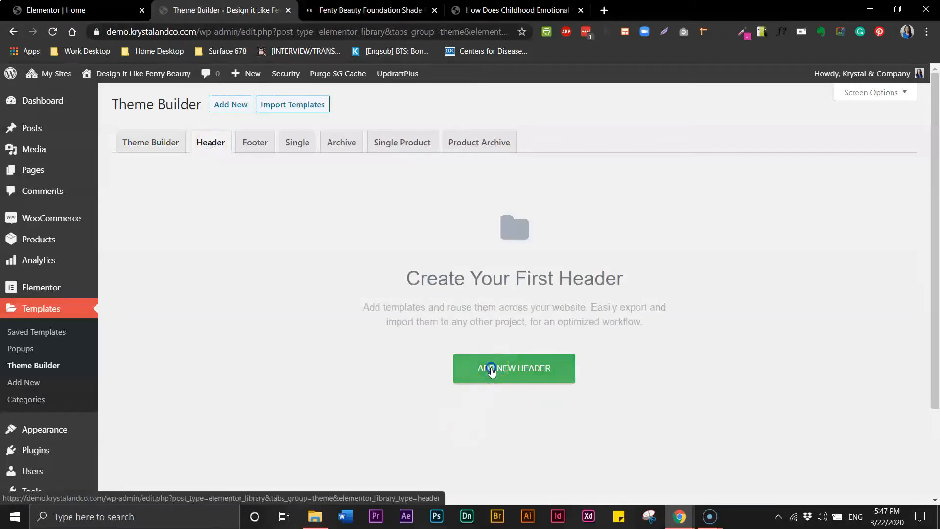
pyautogui.click(492, 370)
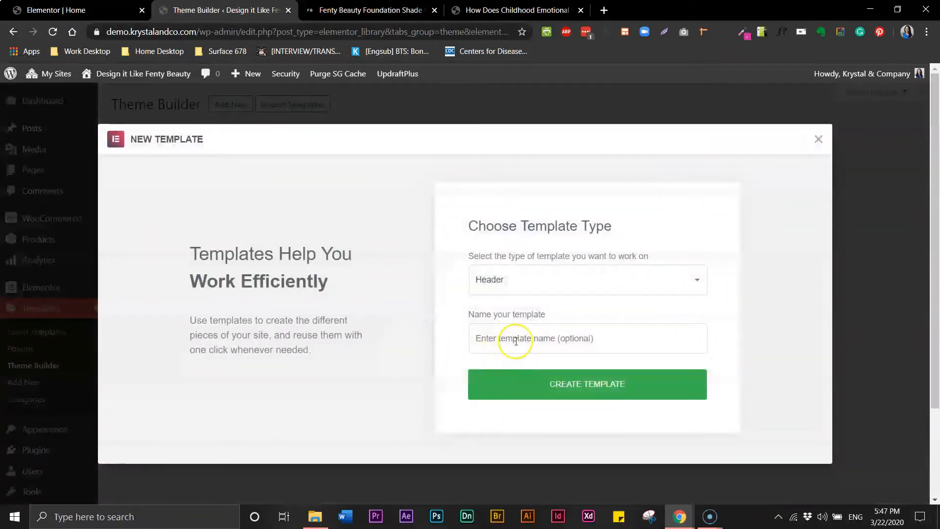
pyautogui.click(517, 339)
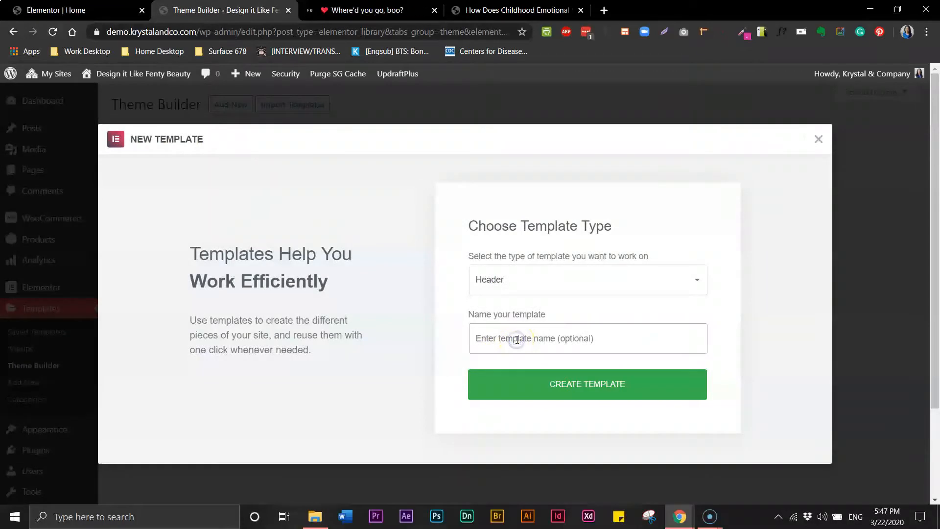
pyautogui.write('Main Header')
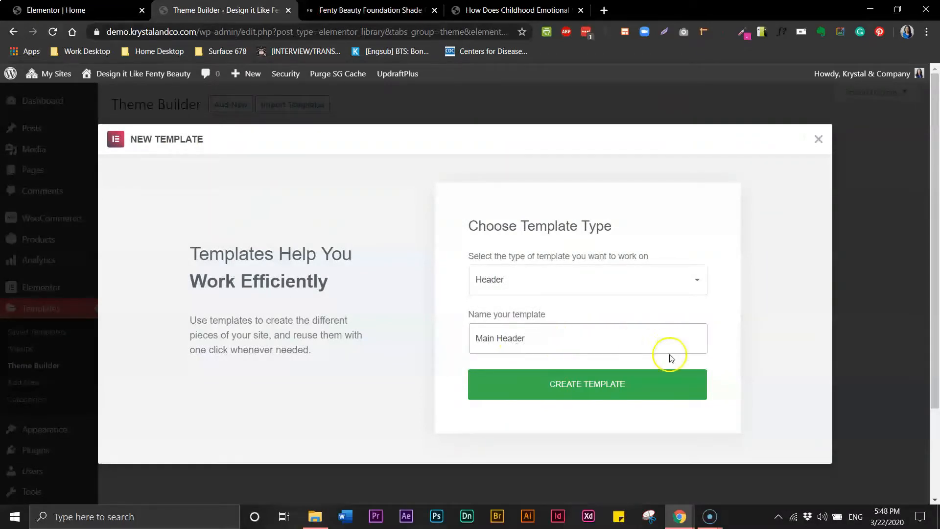
pyautogui.click(630, 392)
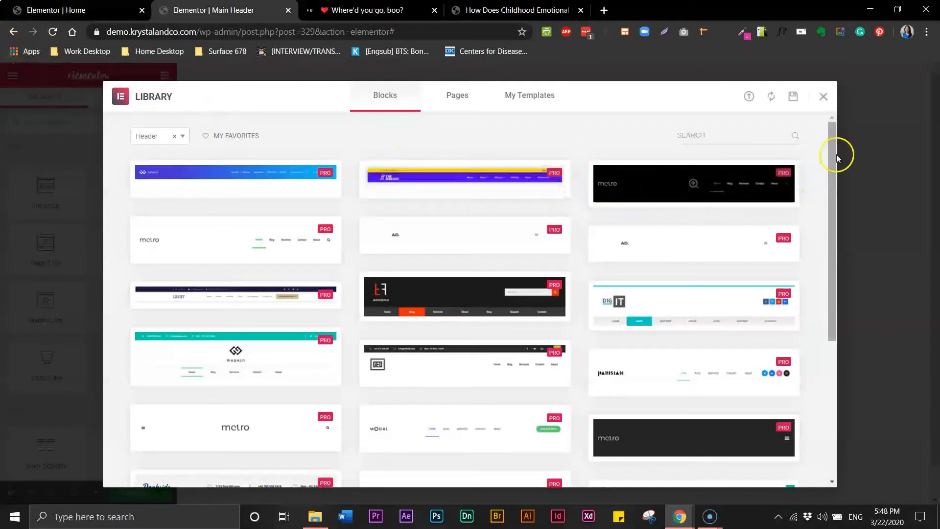
# Compare with the Fenty Beauty header, then close the ready-made blocks library to start blank.
pyautogui.moveTo(837, 155)
pyautogui.mouseDown()
pyautogui.moveTo(834, 284)
pyautogui.moveTo(835, 142)
pyautogui.mouseUp()
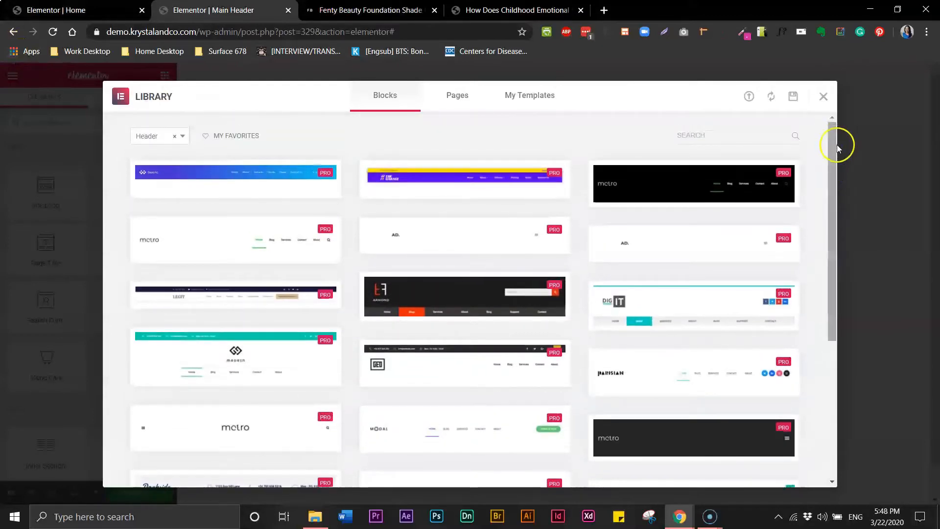
pyautogui.click(358, 12)
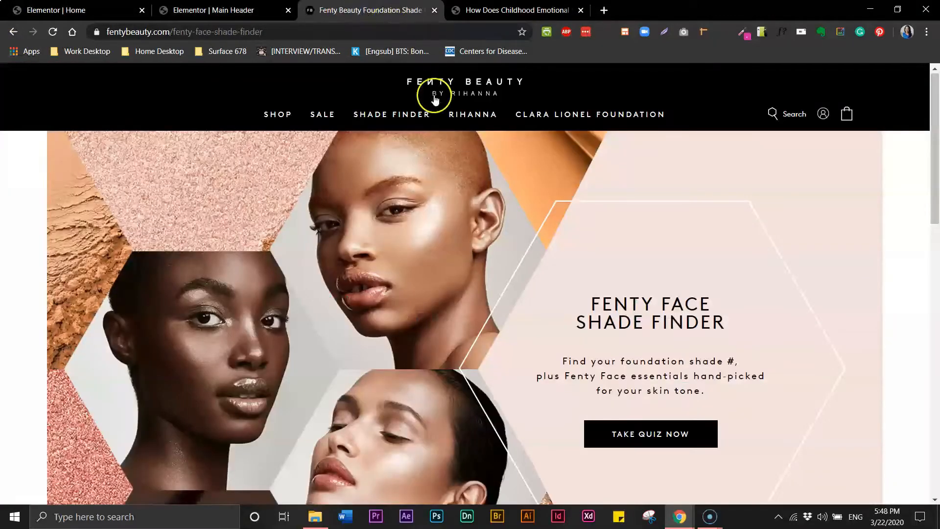
pyautogui.click(214, 12)
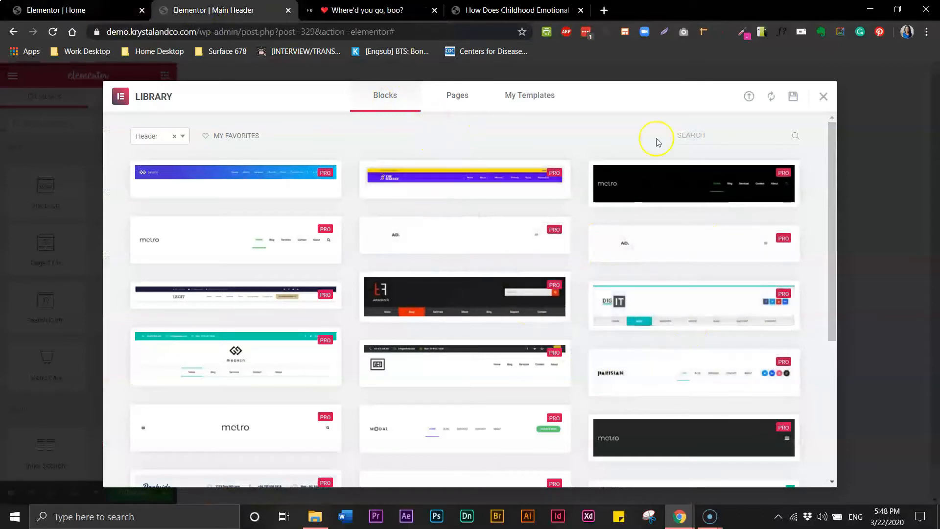
pyautogui.click(826, 97)
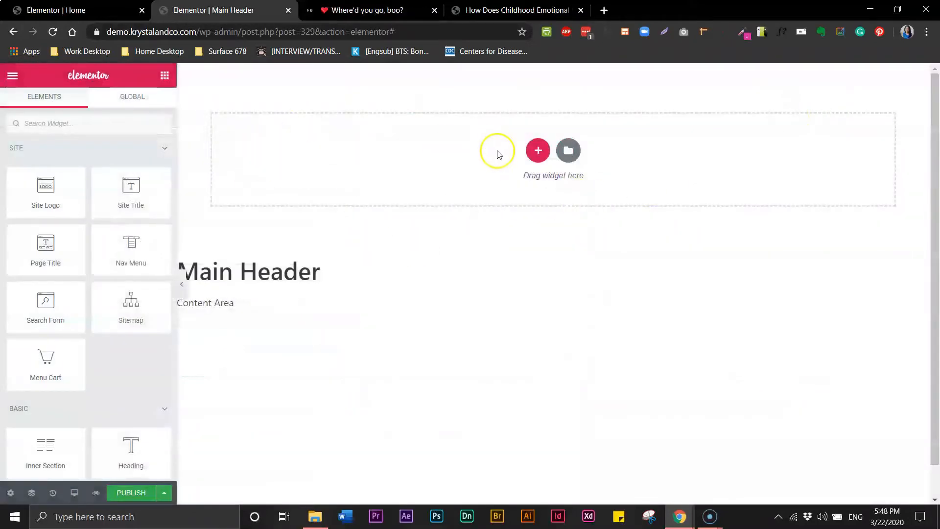
# Add a single-column section to the Main Header with Content Width set to Full Width.
pyautogui.click(538, 153)
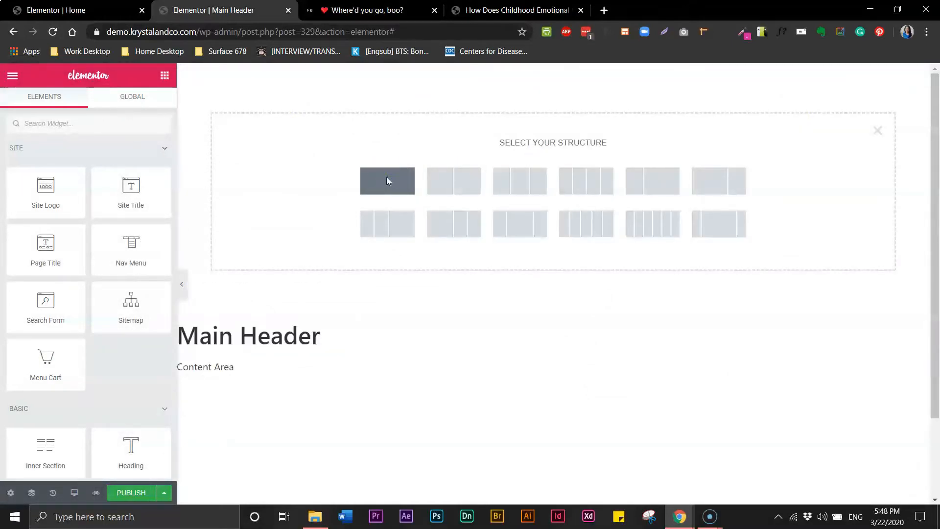
pyautogui.click(387, 181)
pyautogui.click(367, 88)
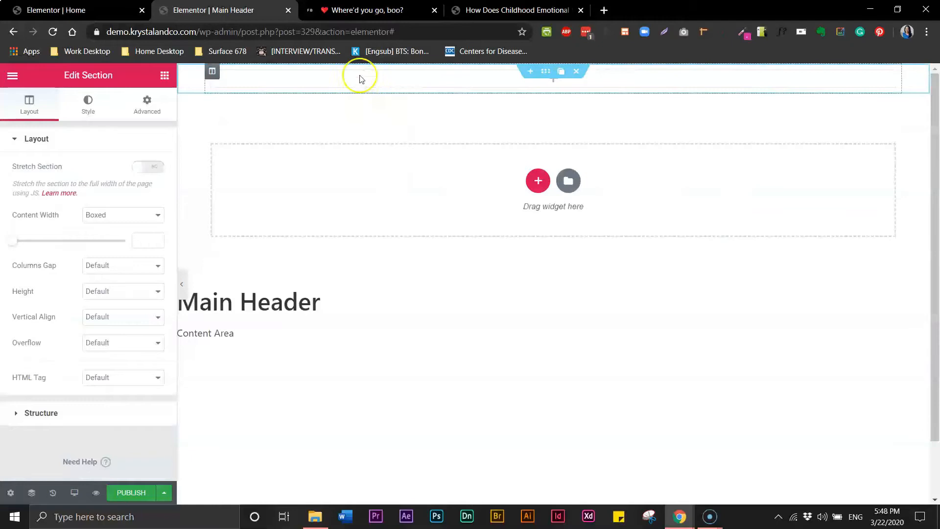
pyautogui.click(136, 220)
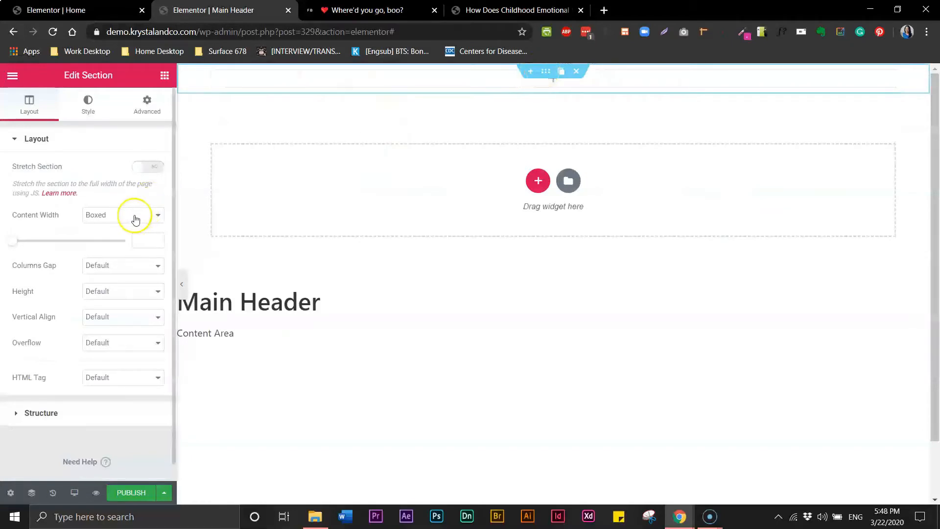
pyautogui.click(121, 220)
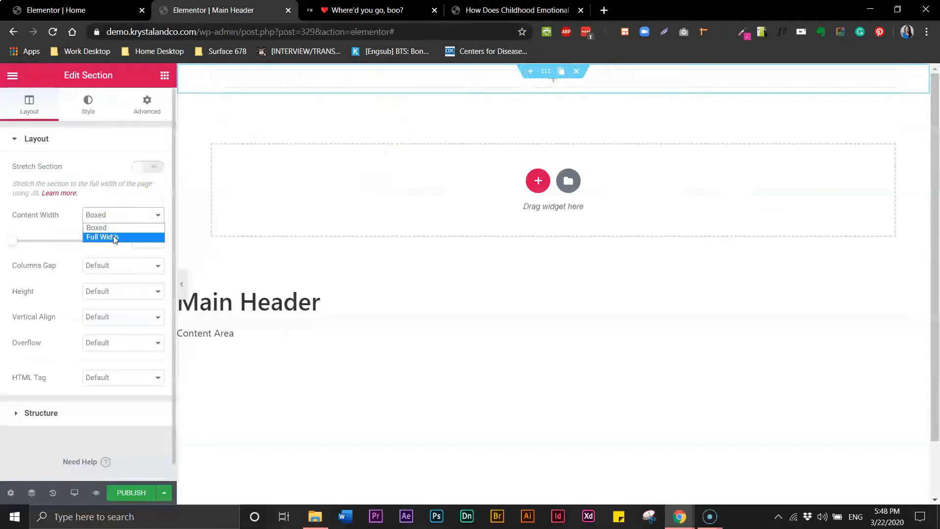
pyautogui.click(114, 238)
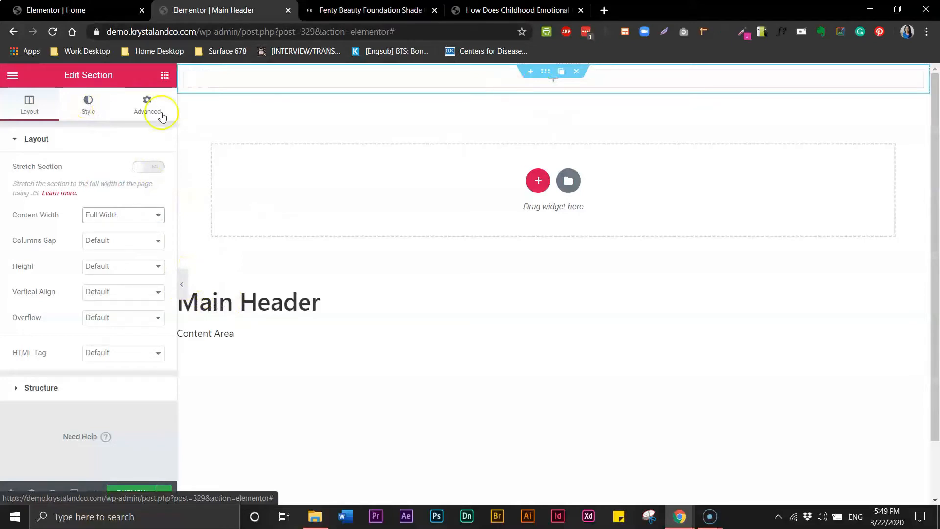
pyautogui.click(166, 77)
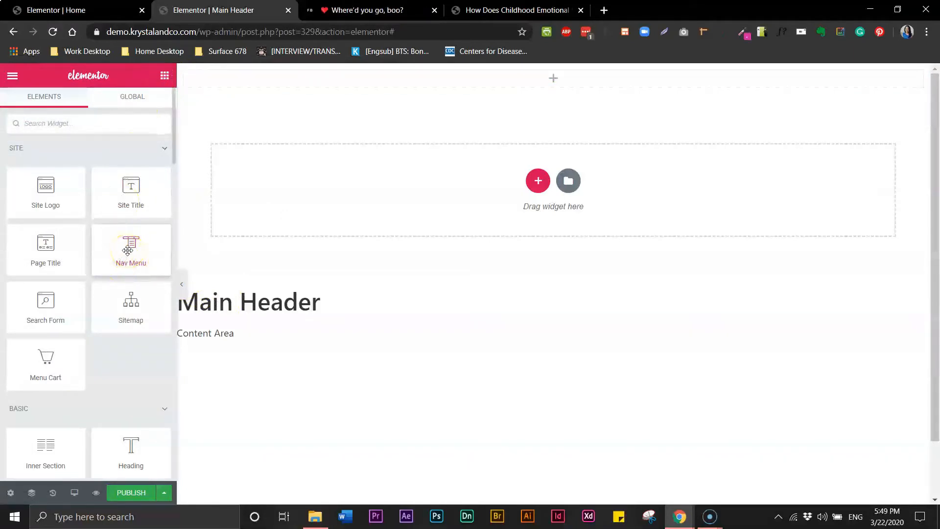
# Place the Nav Menu widget in the top section and drop an Inner Section above it.
pyautogui.moveTo(132, 247); pyautogui.dragTo(313, 80)
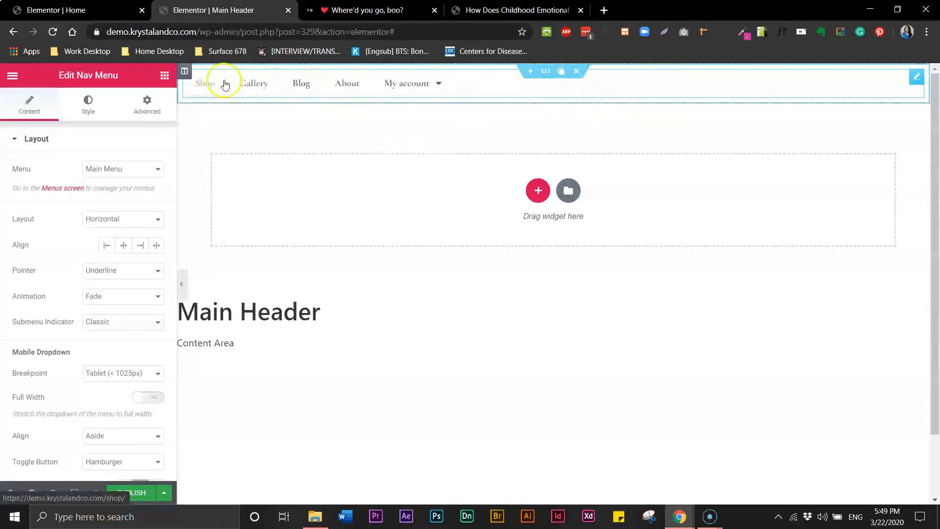
pyautogui.moveTo(440, 88)
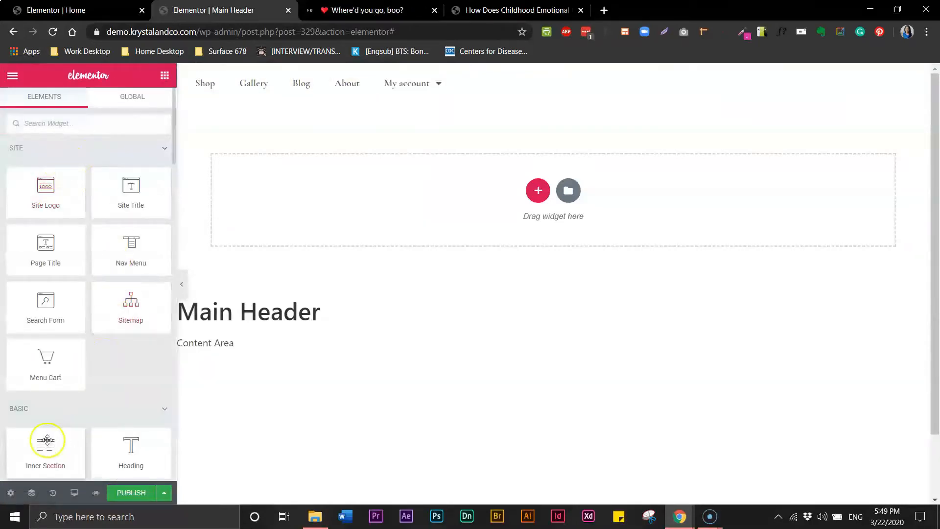
pyautogui.moveTo(47, 441); pyautogui.dragTo(447, 72)
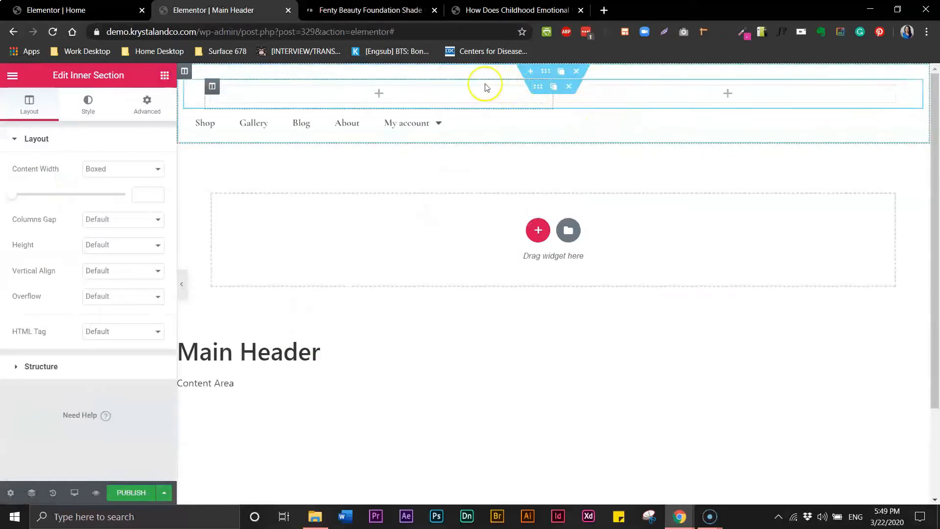
# Delete the inner section's right column so it has one column, checking the Fenty Beauty reference.
pyautogui.click(561, 92)
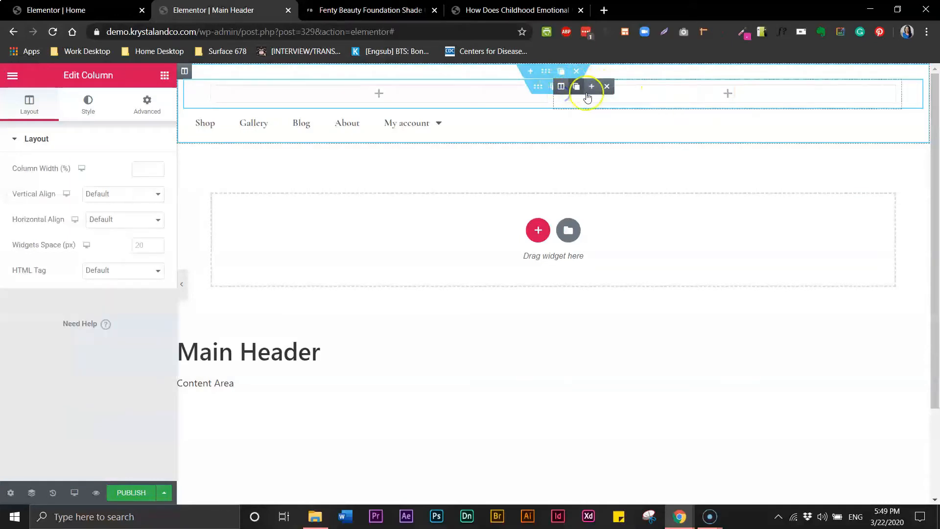
pyautogui.click(607, 88)
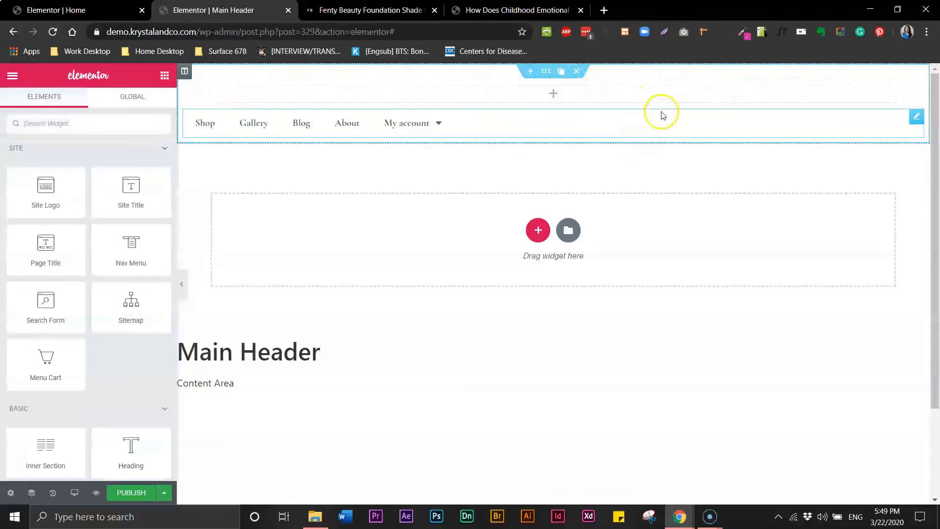
pyautogui.click(396, 12)
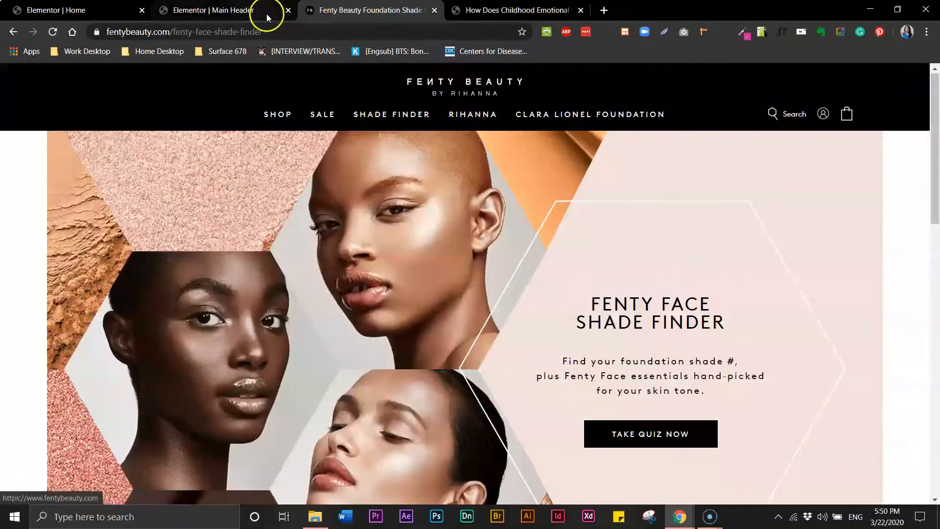
pyautogui.click(226, 10)
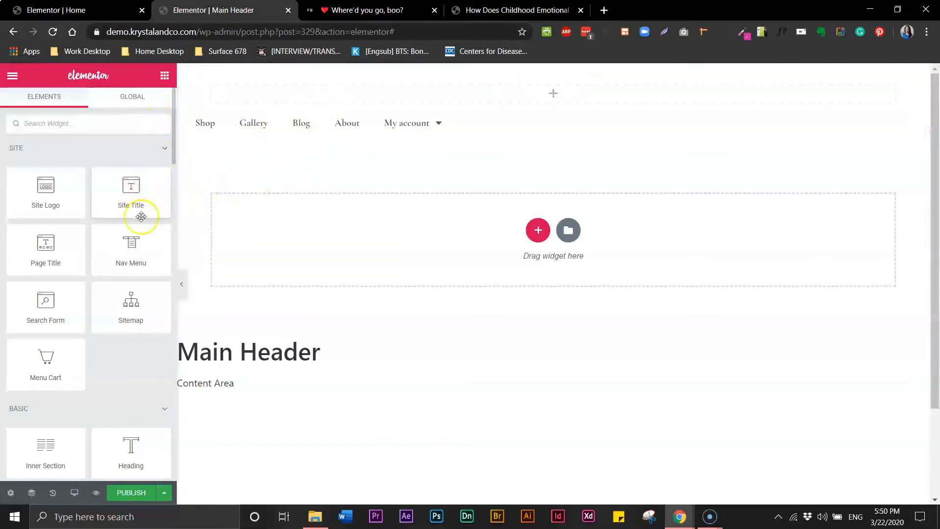
# Add two center-aligned Heading widgets above the menu and center the Nav Menu items.
pyautogui.moveTo(128, 449); pyautogui.dragTo(544, 98)
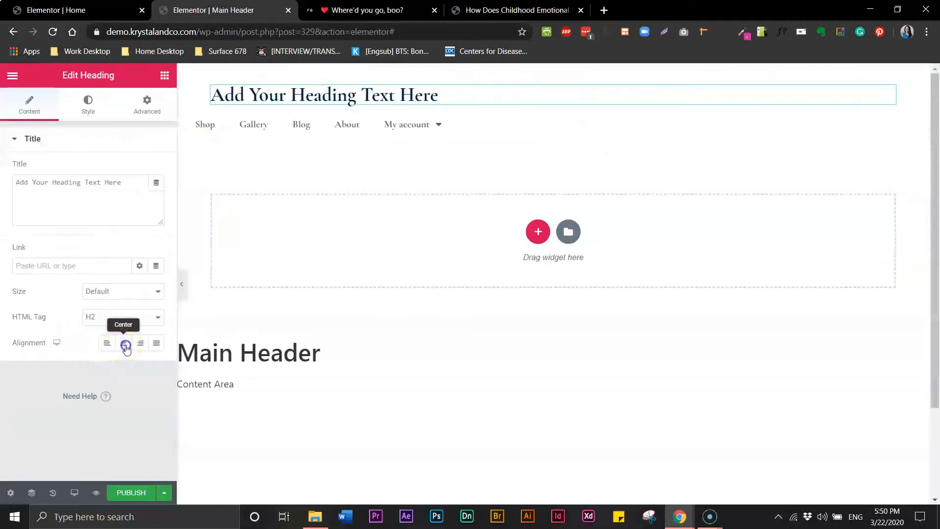
pyautogui.click(125, 345)
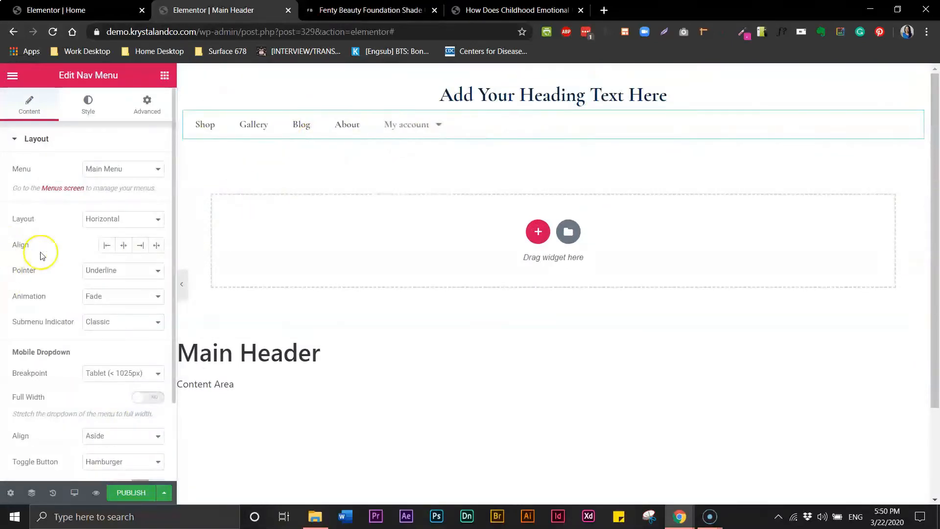
pyautogui.click(122, 250)
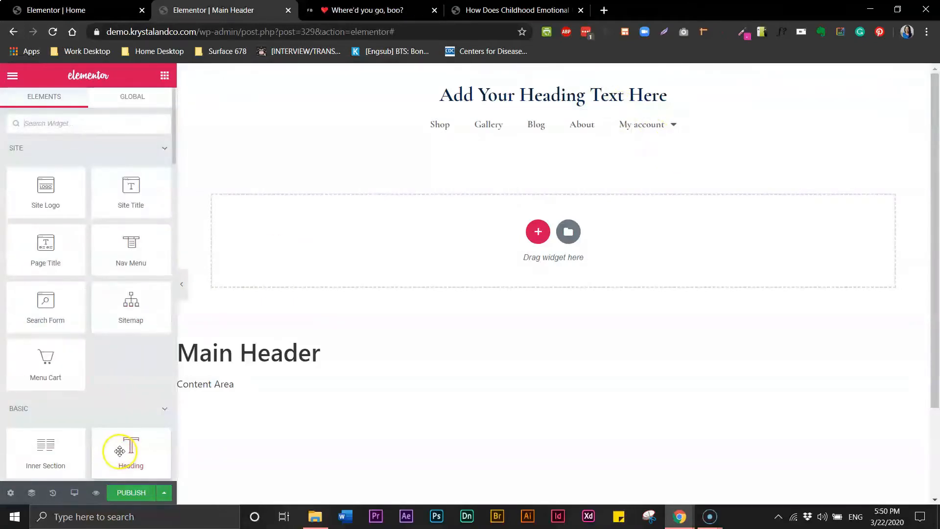
pyautogui.moveTo(374, 385); pyautogui.dragTo(551, 113)
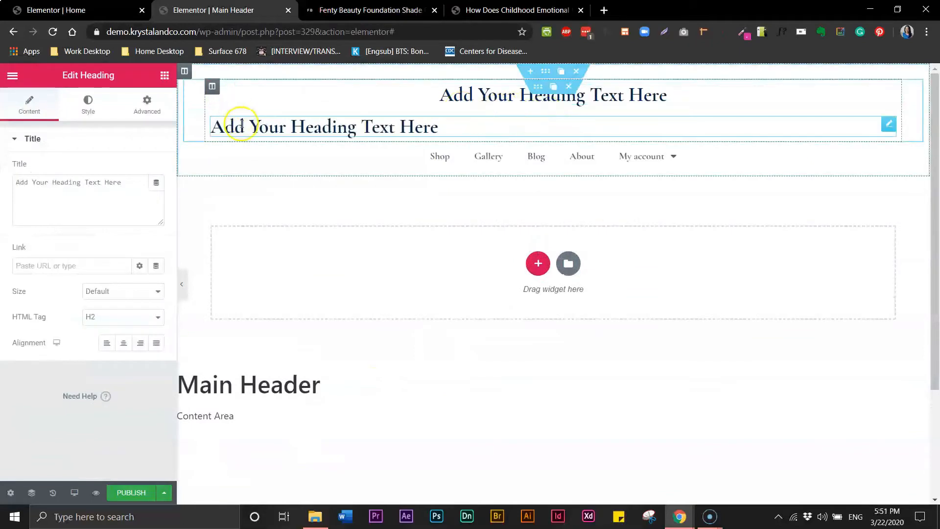
pyautogui.click(125, 346)
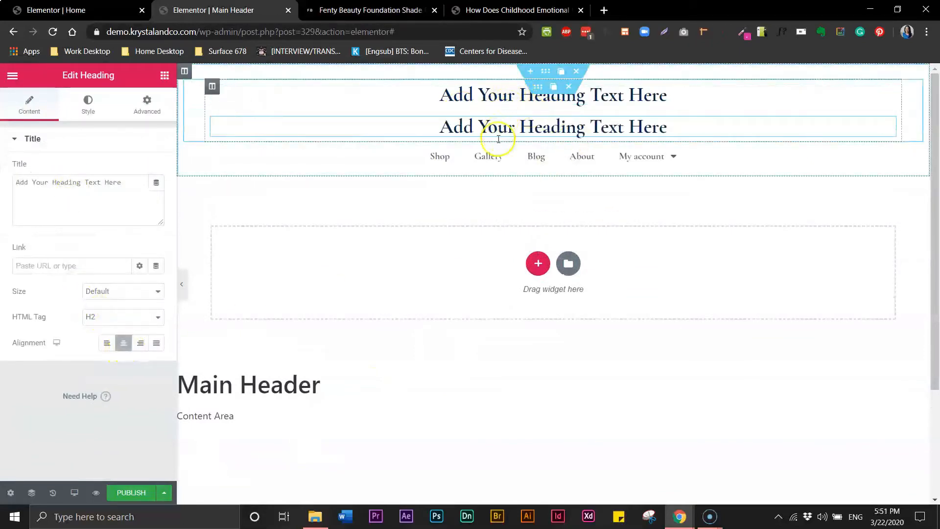
pyautogui.click(335, 15)
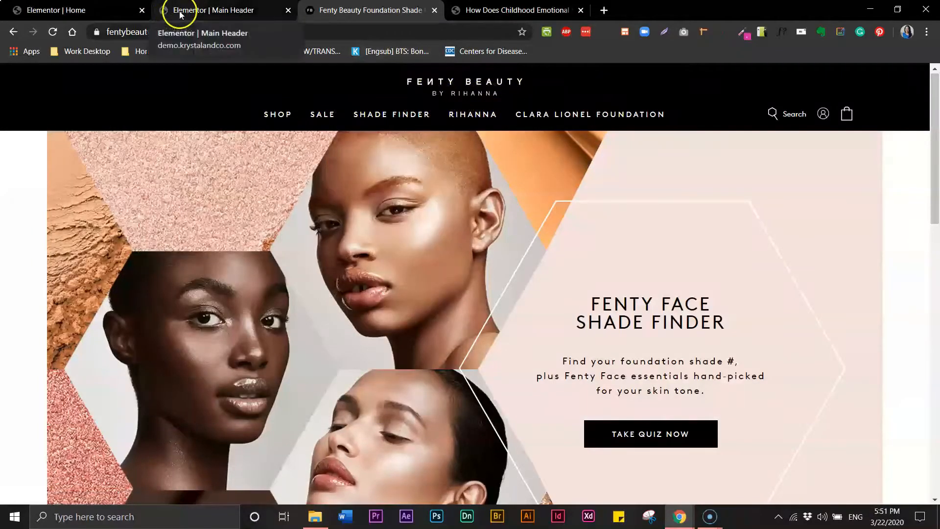
pyautogui.click(177, 16)
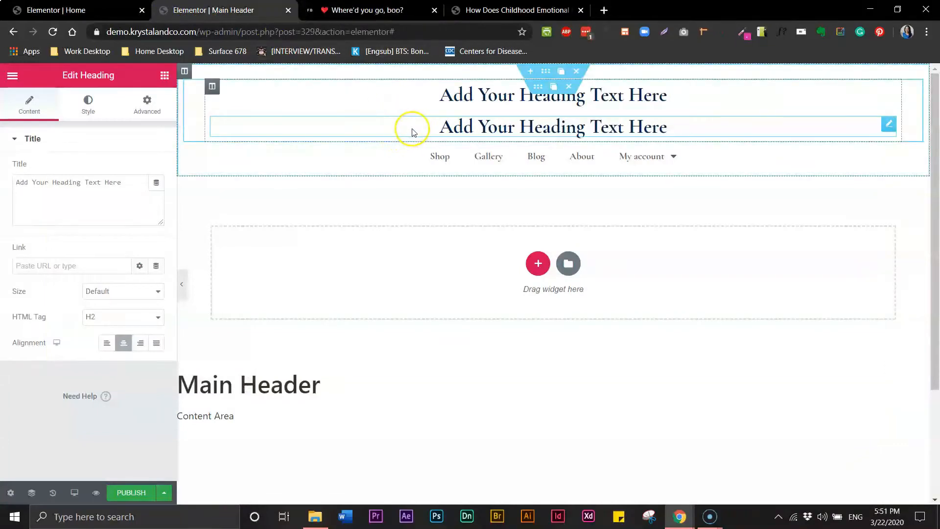
pyautogui.click(164, 76)
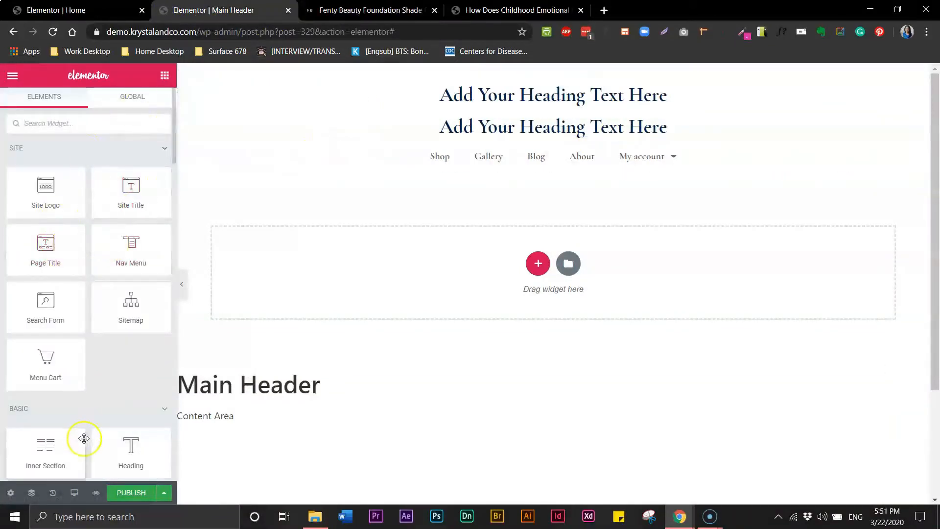
# Add an inner section below the headings and move the Nav Menu into its left column.
pyautogui.moveTo(50, 449); pyautogui.dragTo(351, 170)
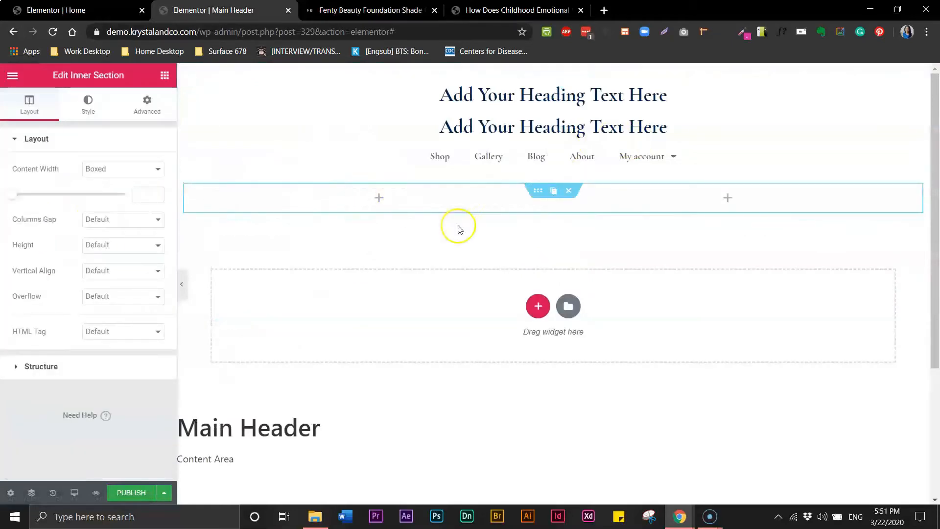
pyautogui.click(467, 201)
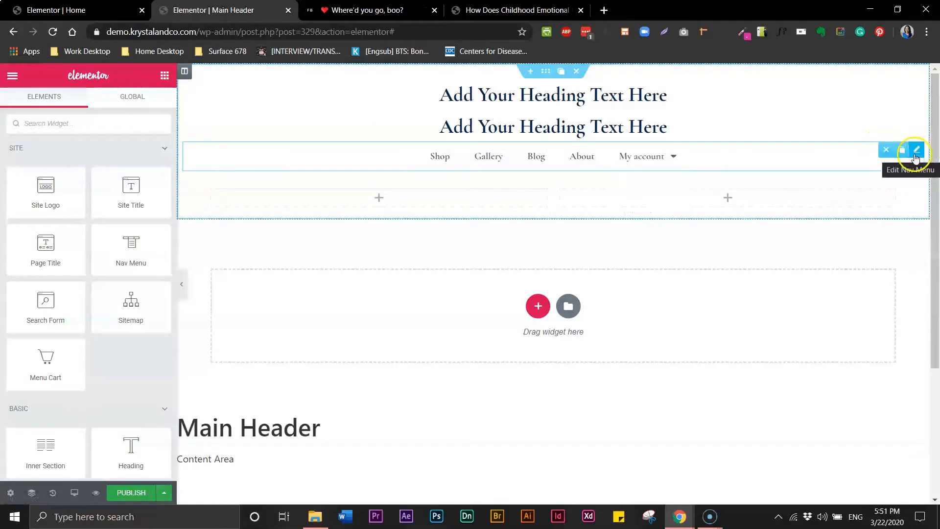
pyautogui.moveTo(916, 158); pyautogui.dragTo(383, 170)
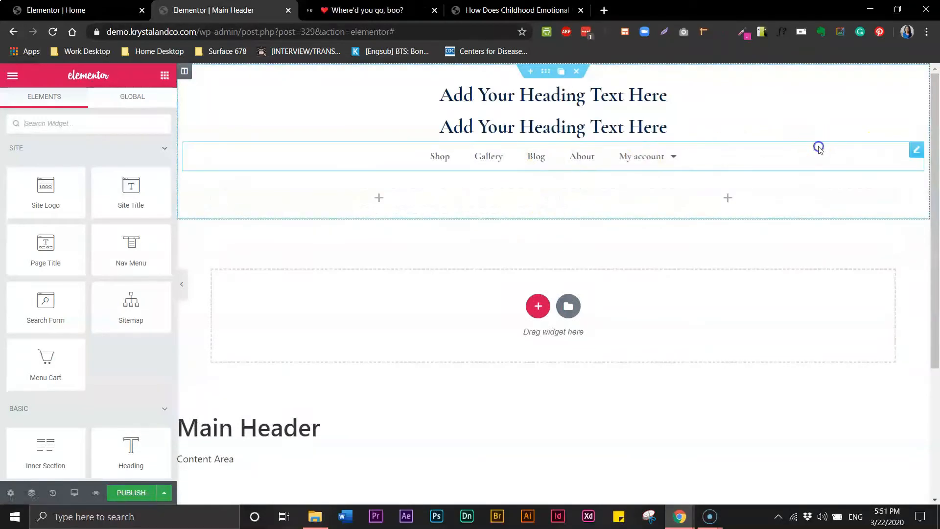
pyautogui.moveTo(896, 155); pyautogui.dragTo(380, 183)
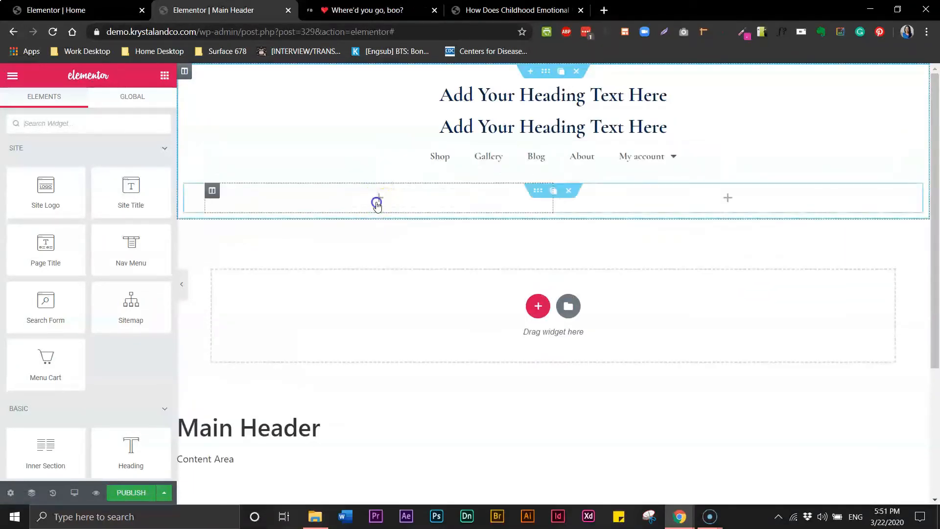
pyautogui.moveTo(550, 162); pyautogui.dragTo(485, 157)
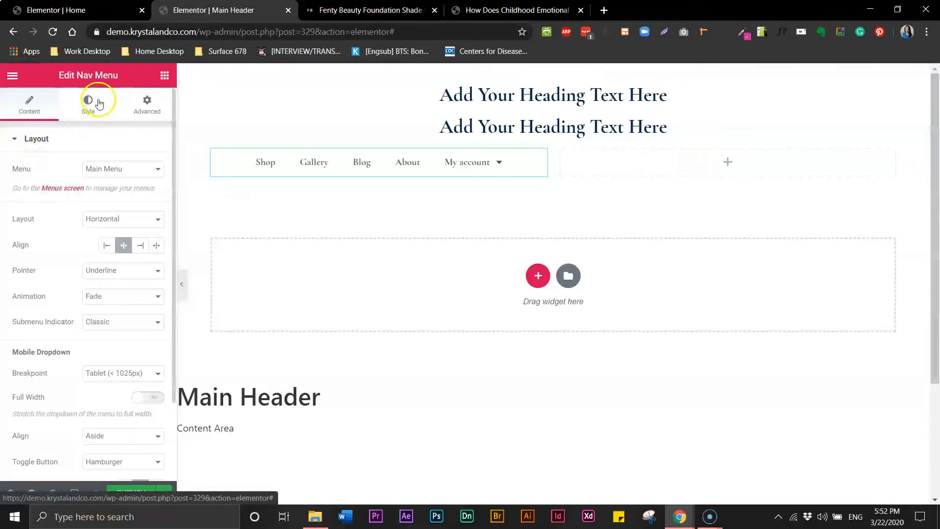
# Give the menu row's inner section a third column.
pyautogui.click(165, 74)
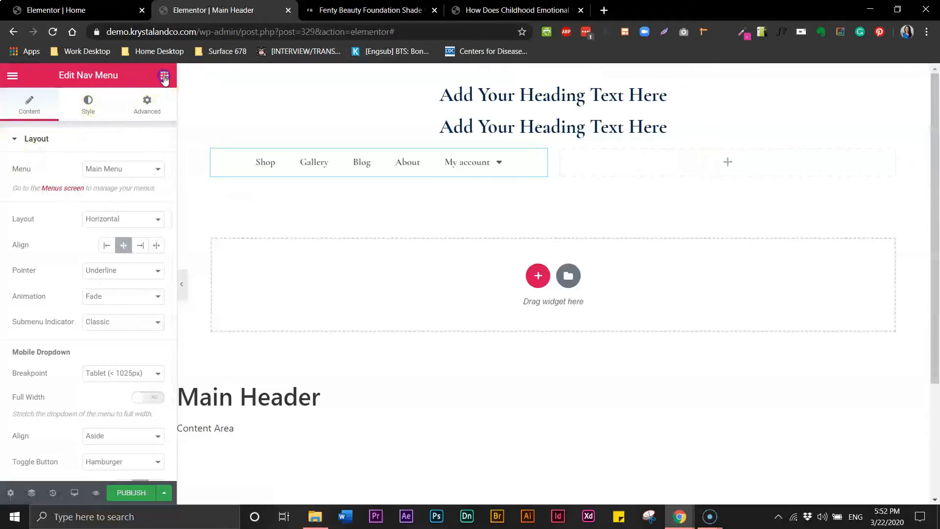
pyautogui.moveTo(45, 303)
pyautogui.mouseDown()
pyautogui.moveTo(570, 202)
pyautogui.moveTo(607, 173)
pyautogui.moveTo(9, 323)
pyautogui.moveTo(54, 315)
pyautogui.mouseUp()
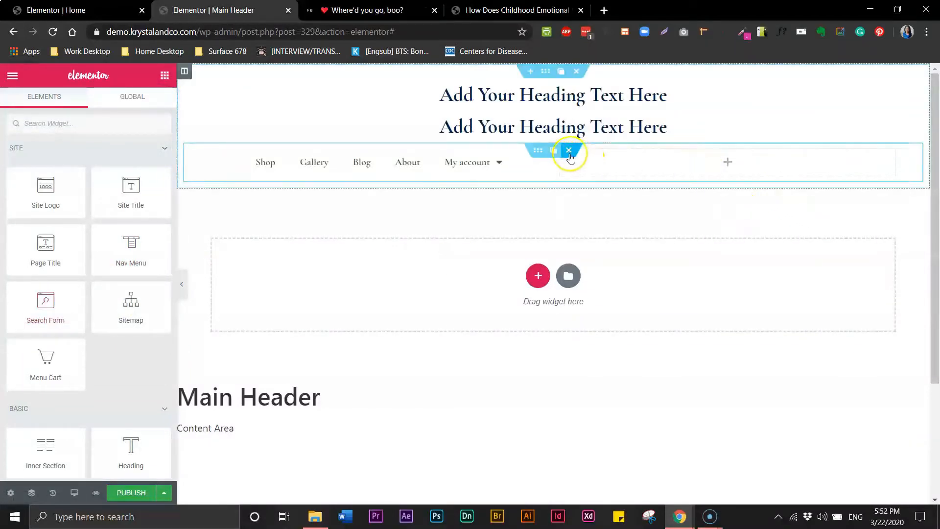
pyautogui.moveTo(561, 160)
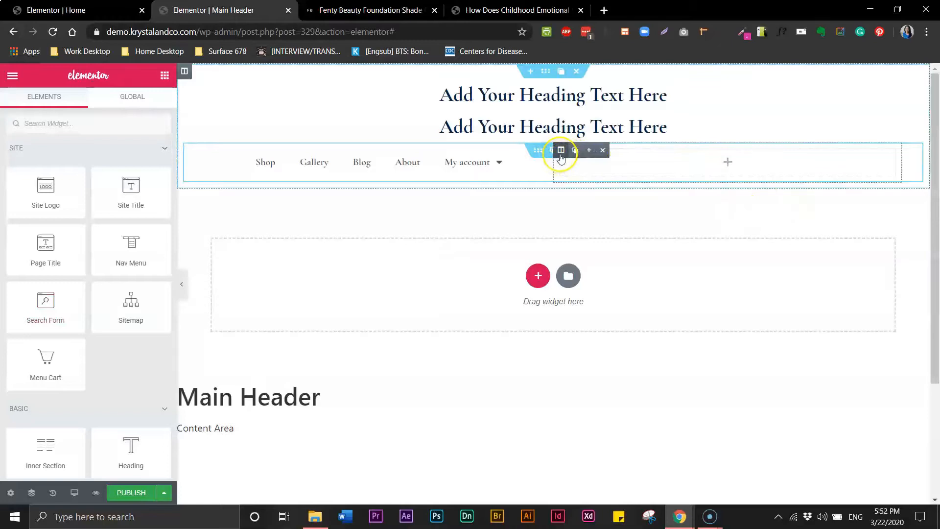
pyautogui.click(589, 152)
pyautogui.click(591, 156)
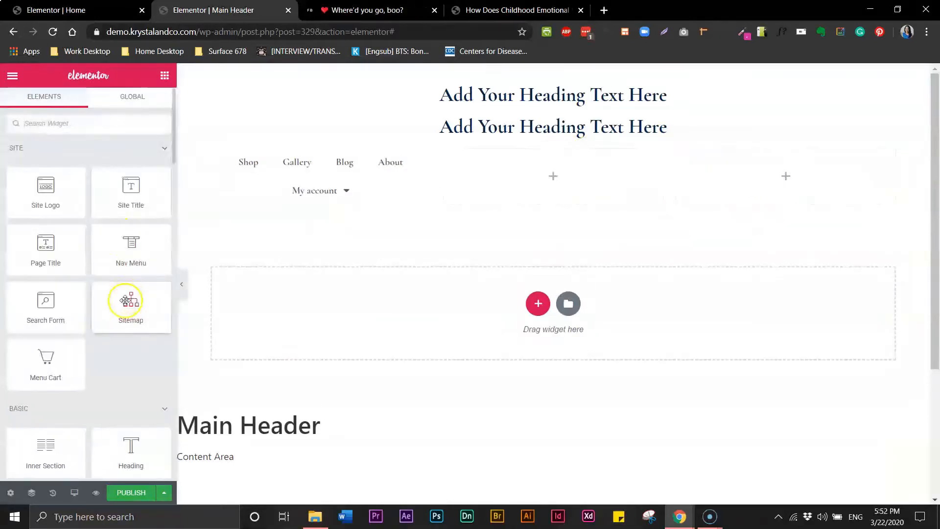
# Put a Search Form in the middle column, a Menu Cart on the right, and a star Icon above.
pyautogui.moveTo(63, 306); pyautogui.dragTo(569, 180)
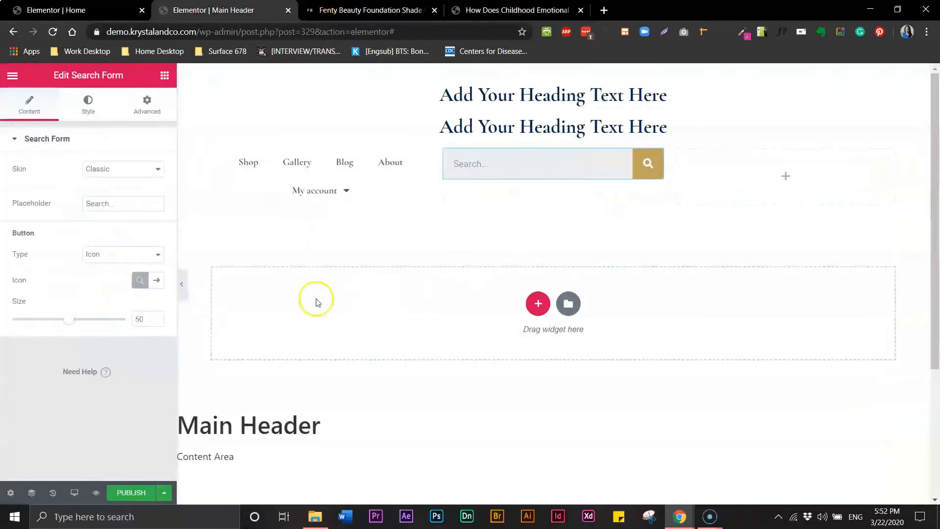
pyautogui.click(165, 75)
pyautogui.moveTo(73, 353); pyautogui.dragTo(771, 161)
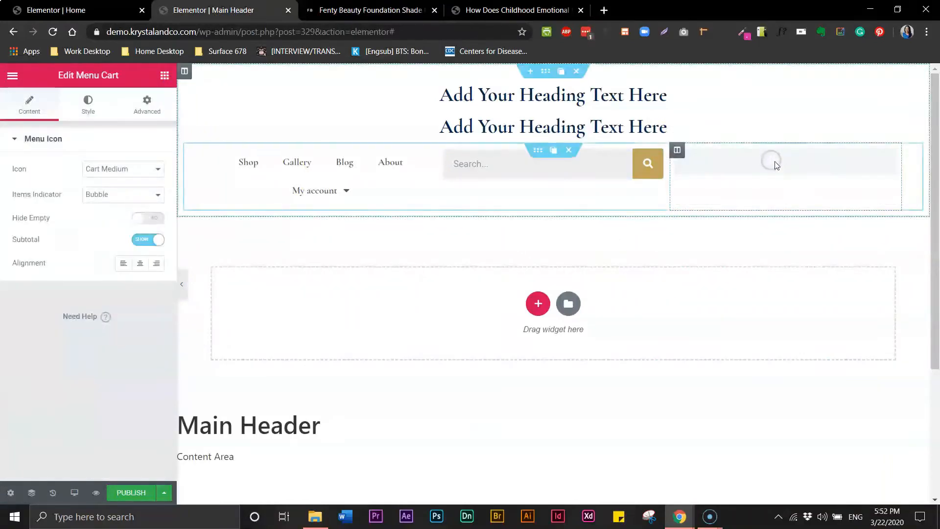
pyautogui.click(12, 78)
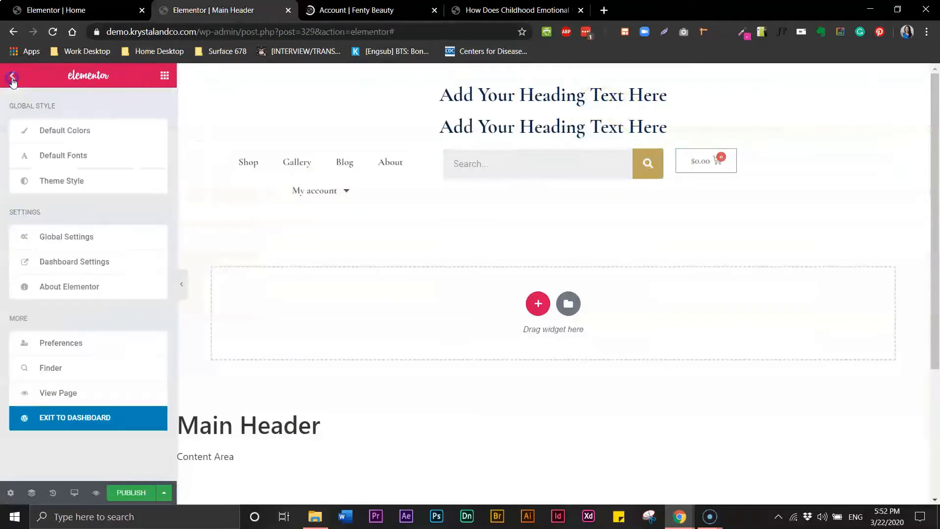
pyautogui.click(166, 76)
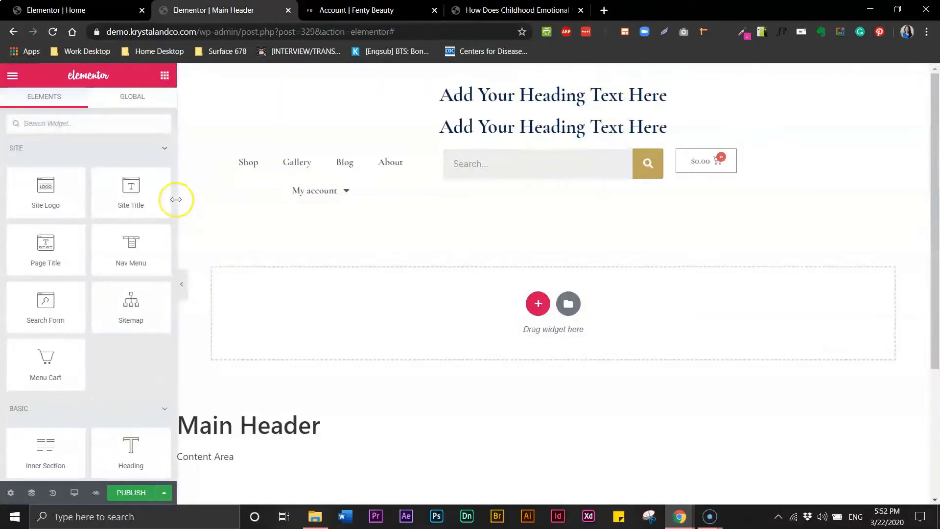
pyautogui.scroll(-6, 132, 361)
pyautogui.moveTo(132, 367); pyautogui.dragTo(672, 177)
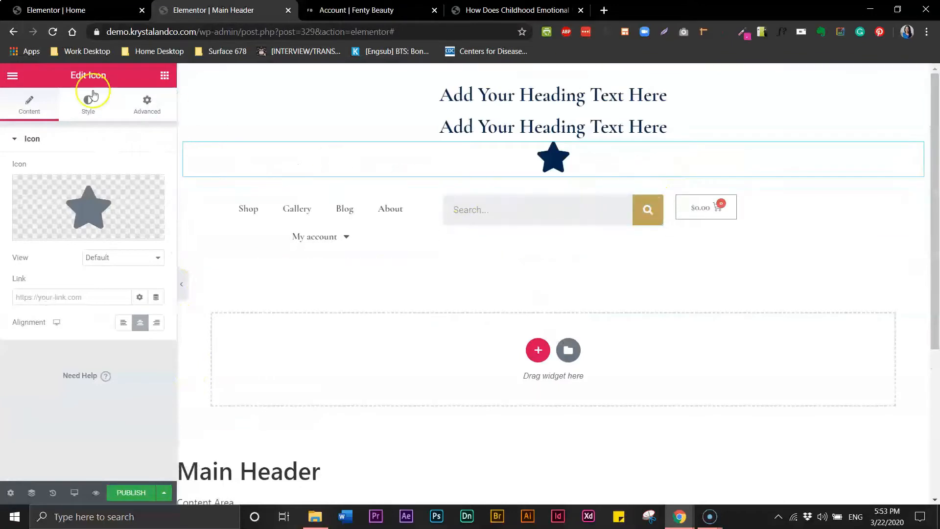
# Add a fourth column to the menu row and move the star icon into it.
pyautogui.moveTo(446, 200)
pyautogui.click(476, 199)
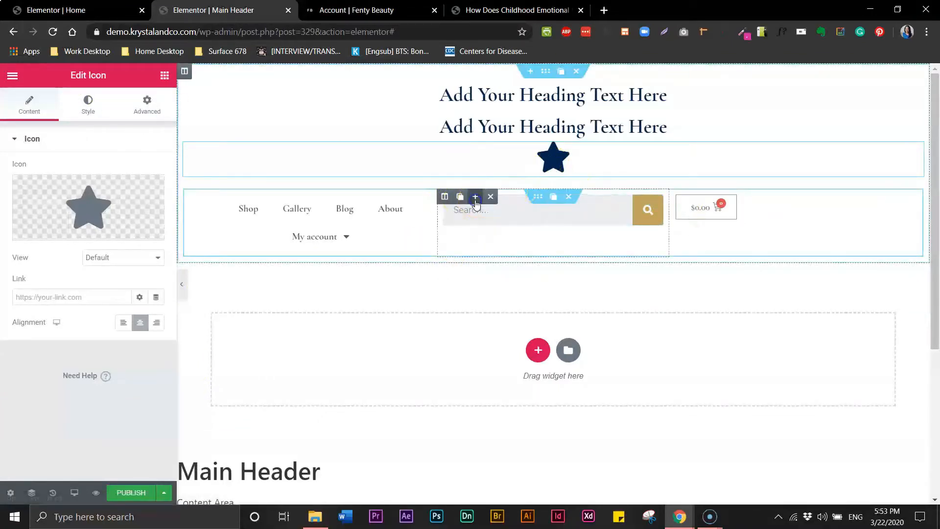
pyautogui.click(554, 158)
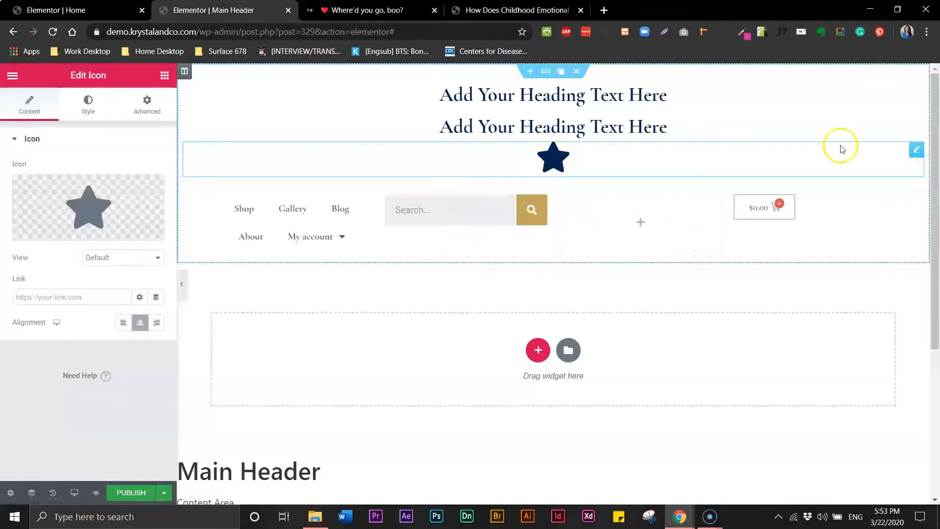
pyautogui.moveTo(912, 153); pyautogui.dragTo(660, 189)
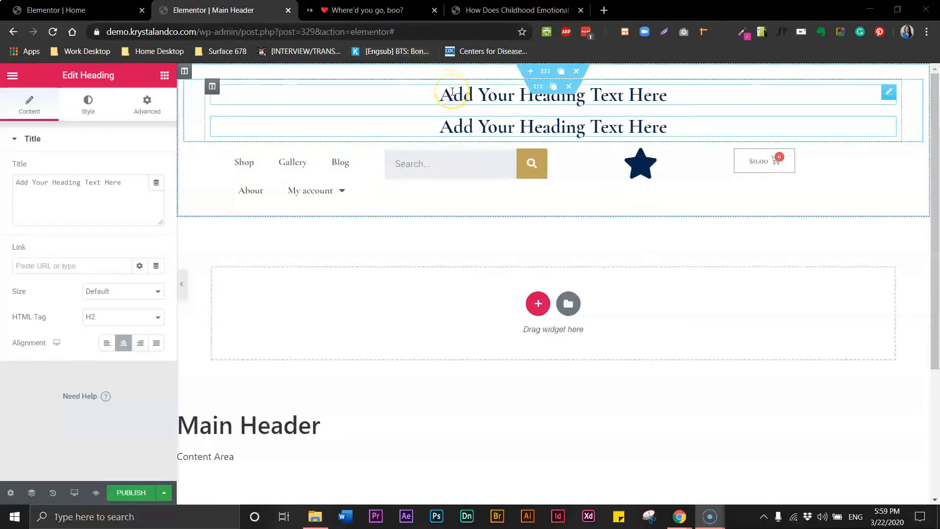
# Replace the top heading's placeholder title with 'Beautiful Skin'.
pyautogui.click(497, 98)
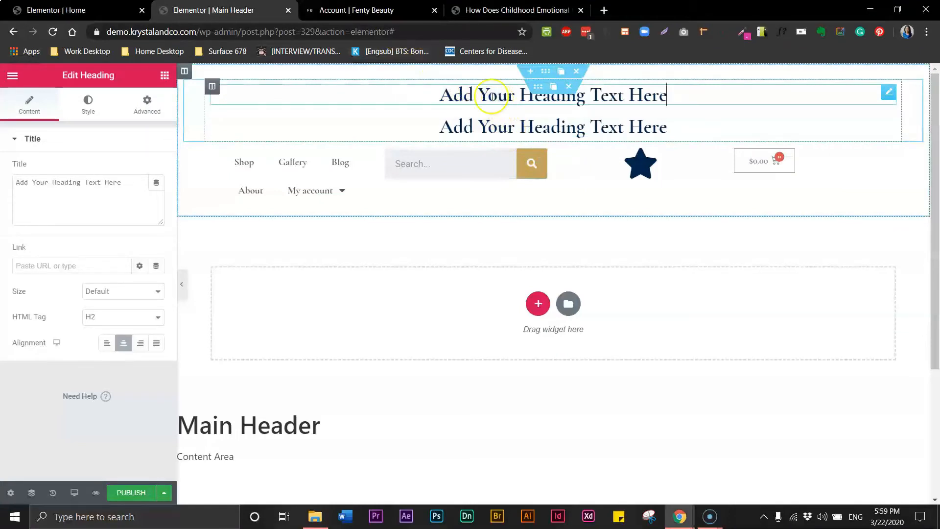
pyautogui.doubleClick(68, 183)
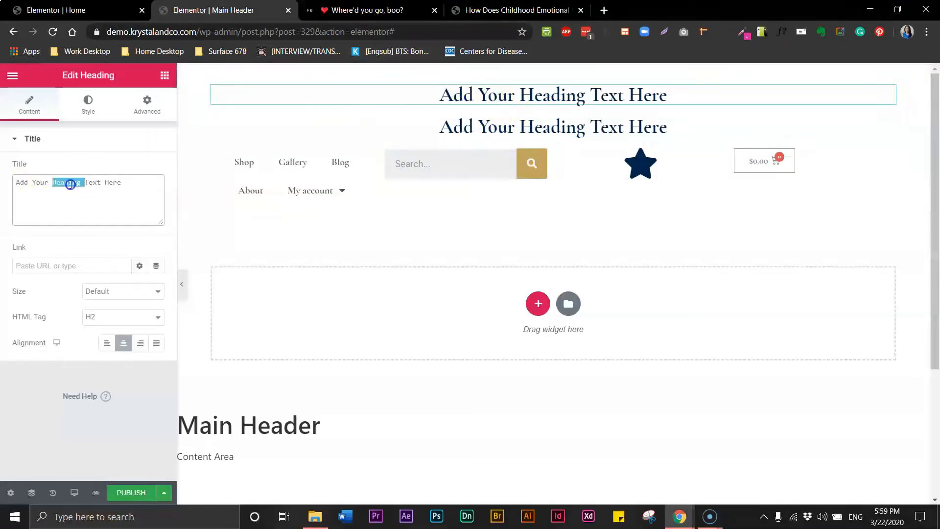
pyautogui.tripleClick(70, 184)
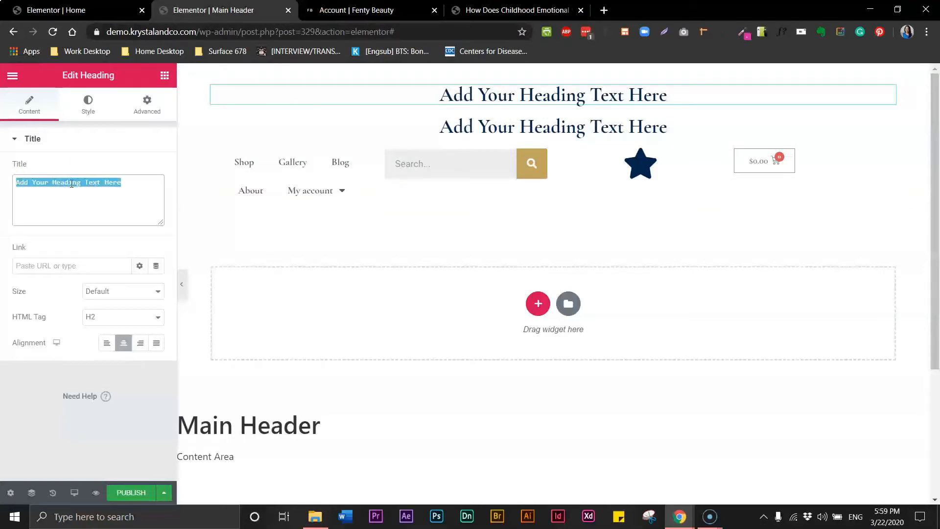
pyautogui.write('Beau')
pyautogui.write('ty')
pyautogui.press('BackSpace')
pyautogui.press('BackSpace')
pyautogui.write('iful')
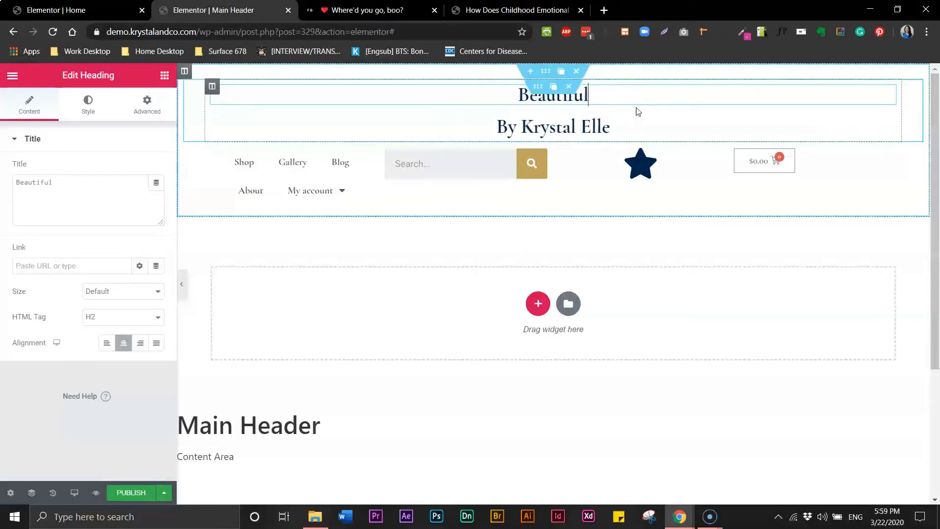
pyautogui.write(' Skin')
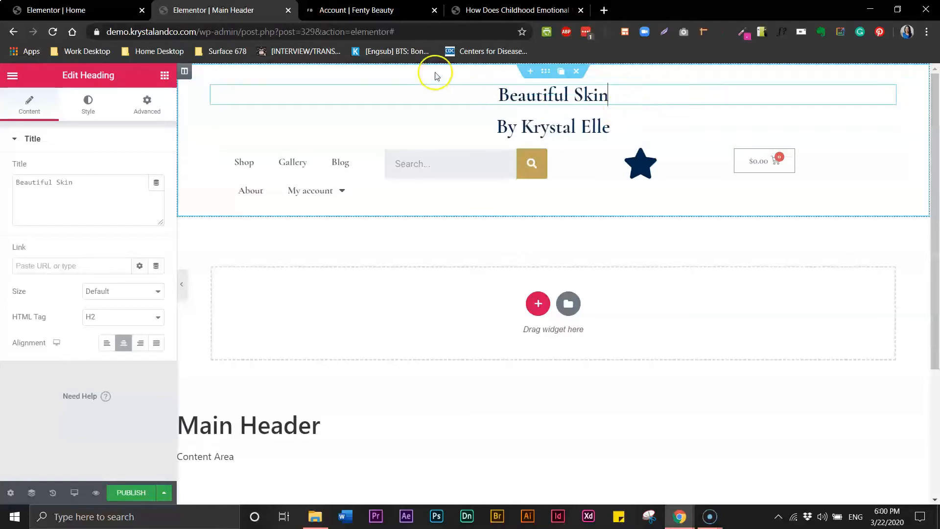
# Make the Beautiful Skin heading text black.
pyautogui.click(91, 103)
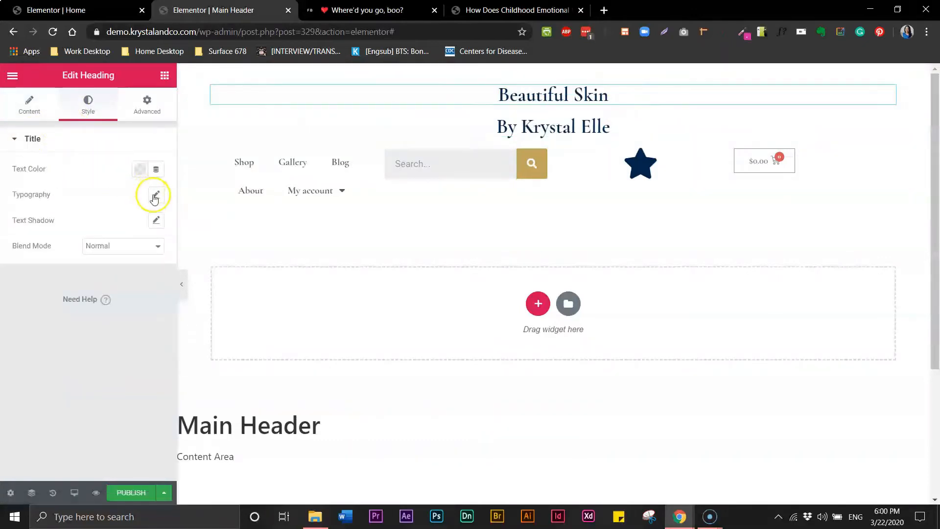
pyautogui.click(140, 170)
pyautogui.click(181, 198)
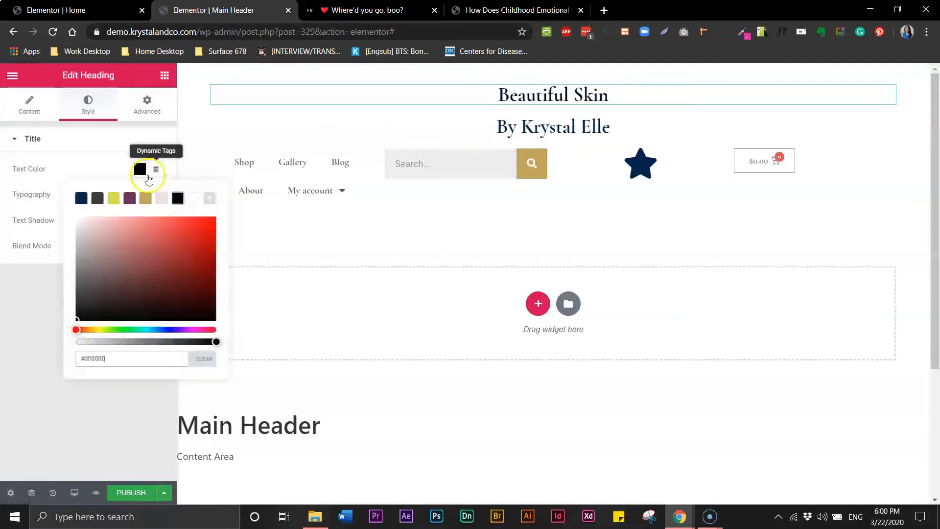
pyautogui.click(120, 143)
# Set the title's font family to Poppins and its text transform to Uppercase.
pyautogui.click(33, 139)
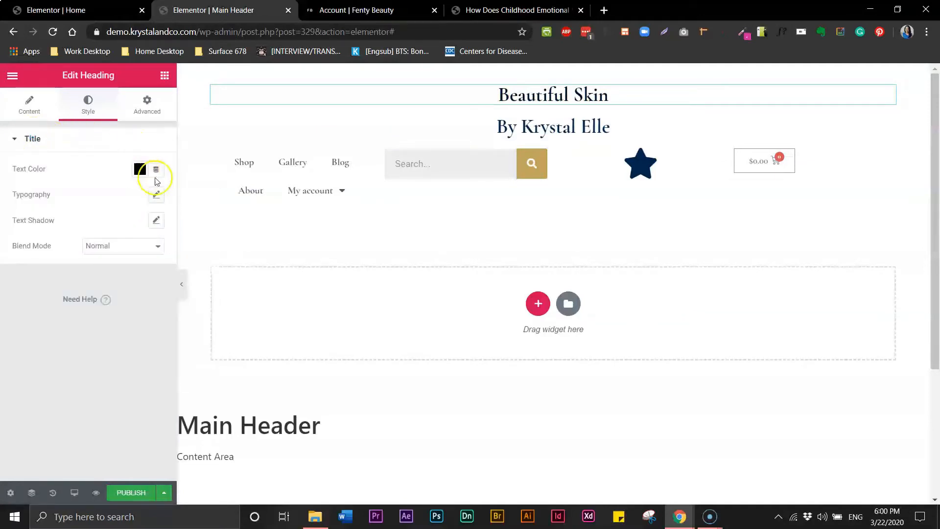
pyautogui.click(158, 194)
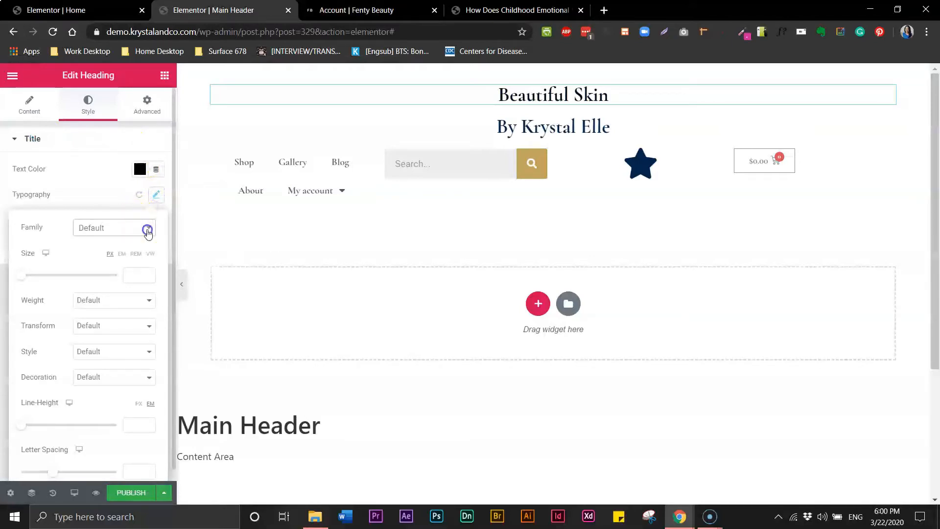
pyautogui.click(148, 230)
pyautogui.write('pop')
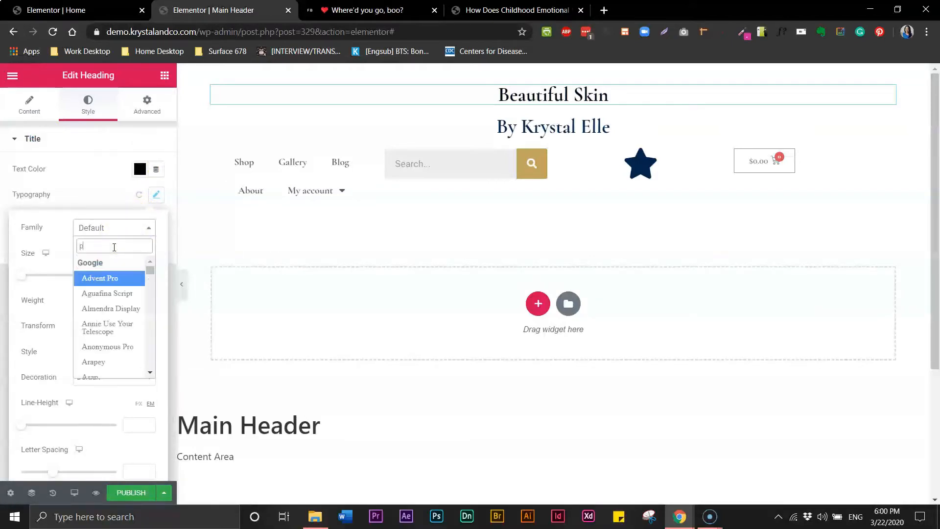
pyautogui.click(98, 285)
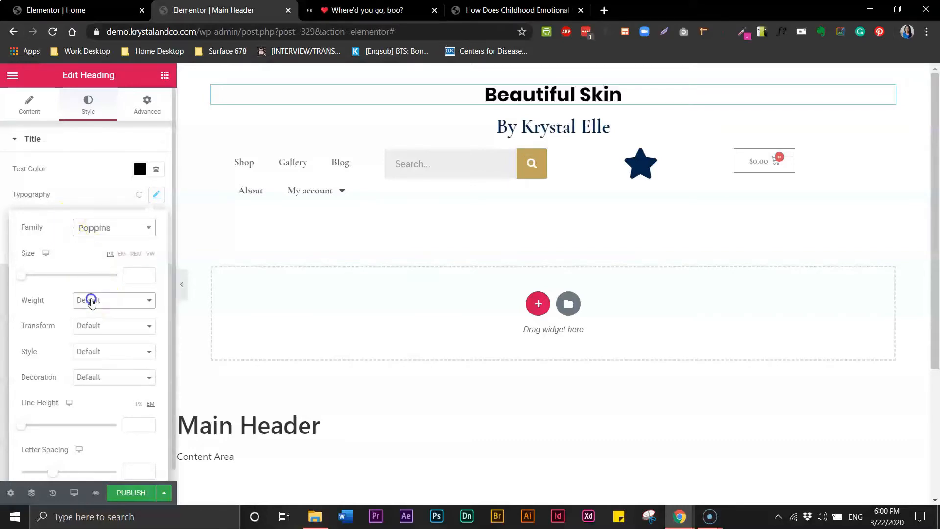
pyautogui.click(90, 301)
pyautogui.click(90, 405)
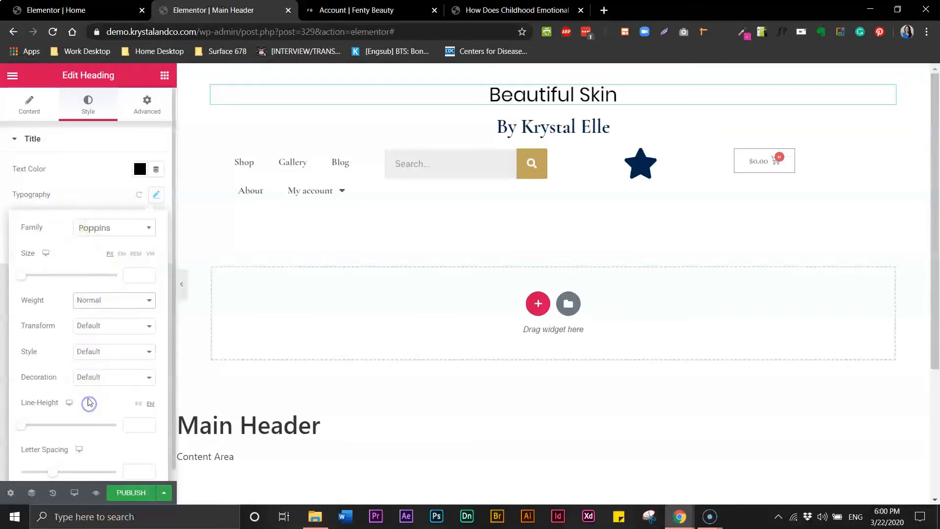
pyautogui.click(89, 333)
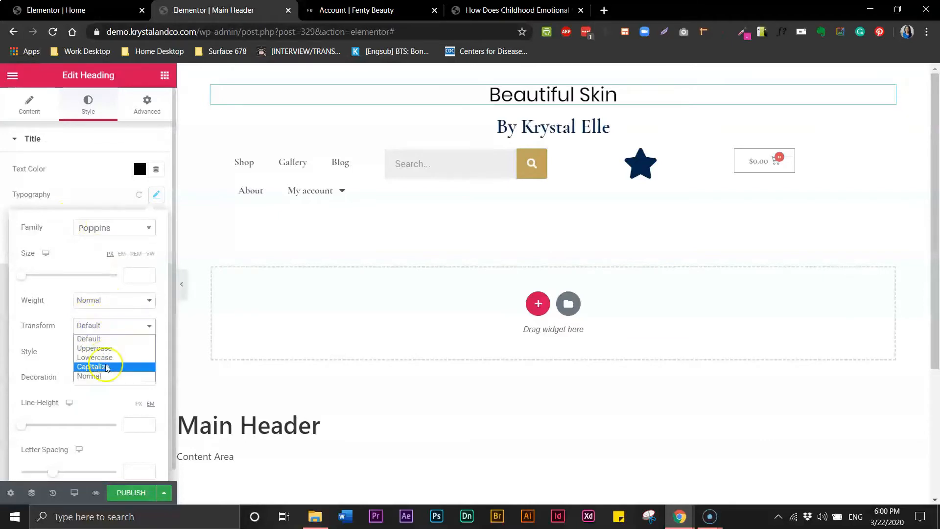
pyautogui.click(93, 349)
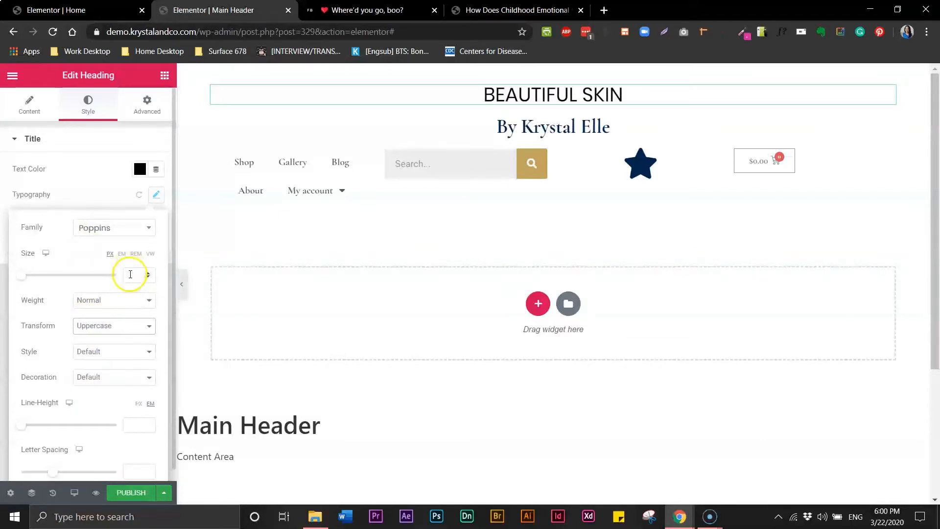
# Give the title letter spacing 2, weight 600 and size 13.
pyautogui.click(131, 469)
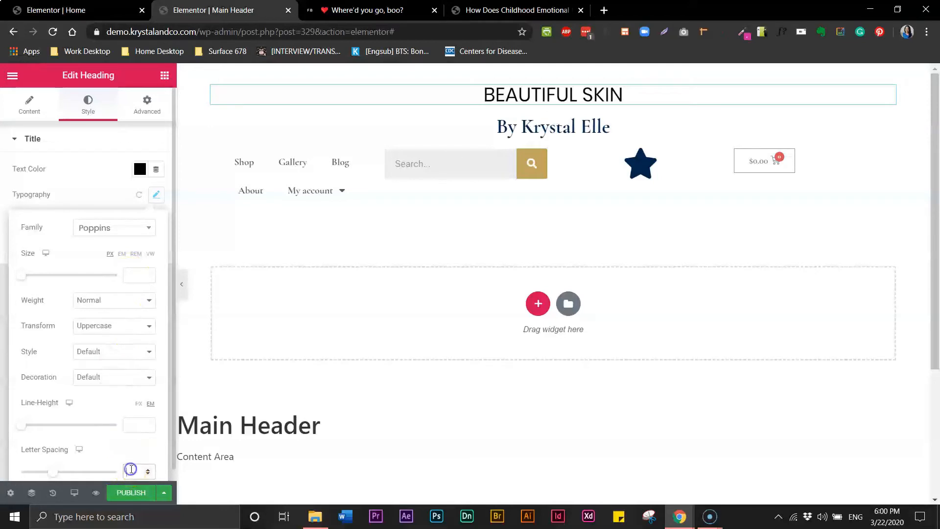
pyautogui.write('2')
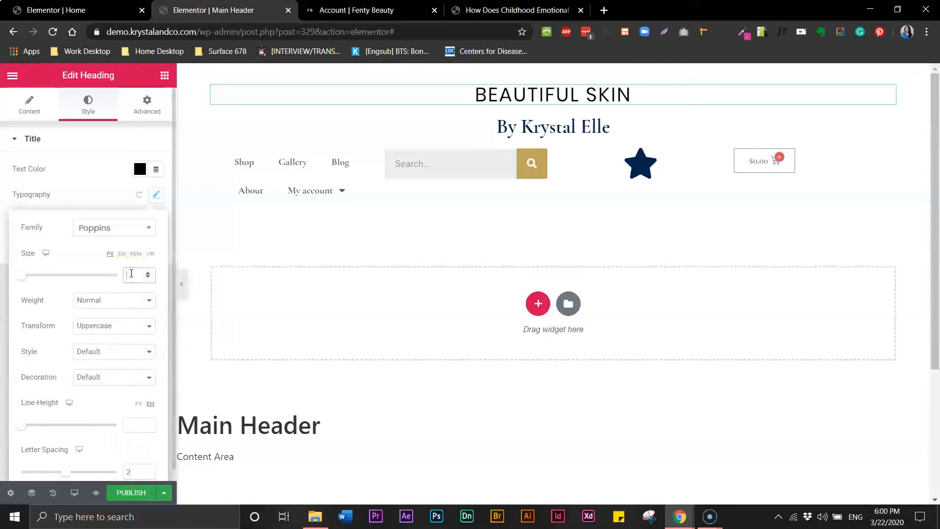
pyautogui.write('10')
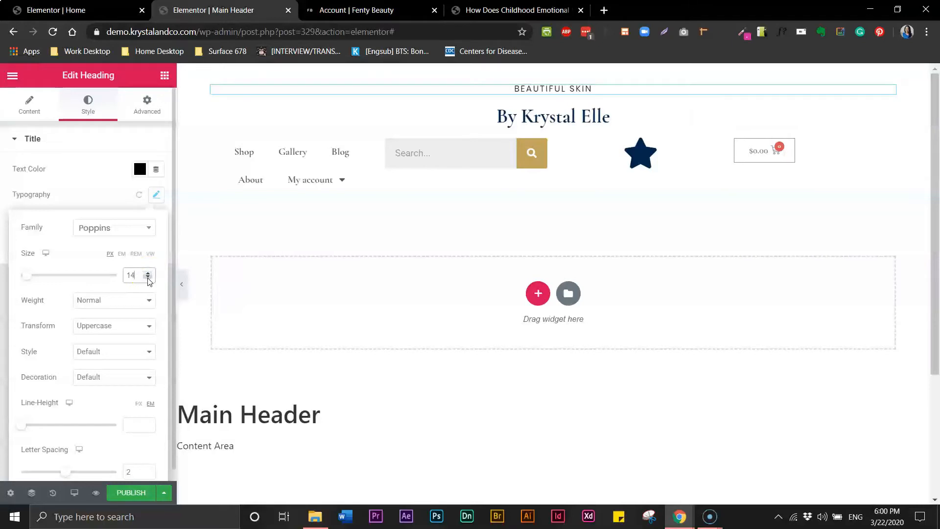
pyautogui.click(121, 300)
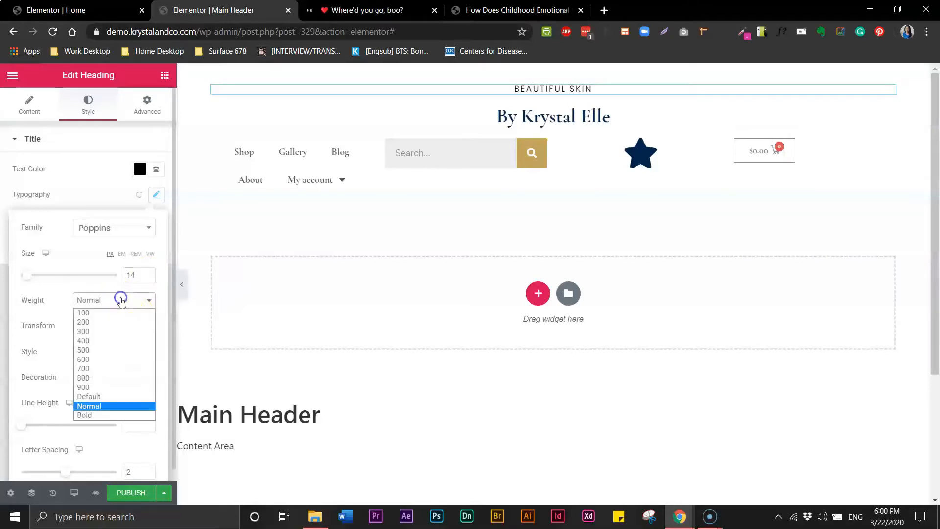
pyautogui.click(114, 361)
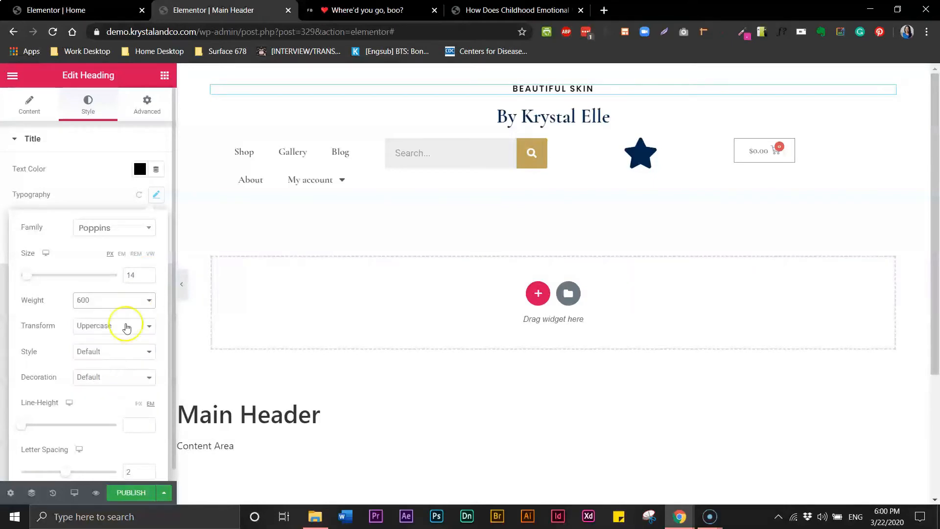
pyautogui.click(150, 279)
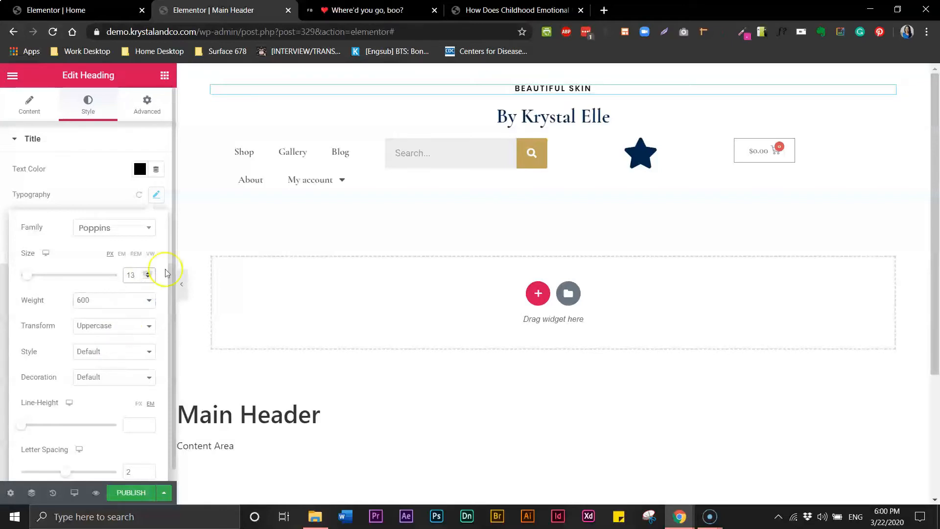
# Copy the BEAUTIFUL SKIN heading and paste its style onto the byline heading.
pyautogui.click(519, 88)
pyautogui.doubleClick(519, 88)
pyautogui.rightClick(520, 89)
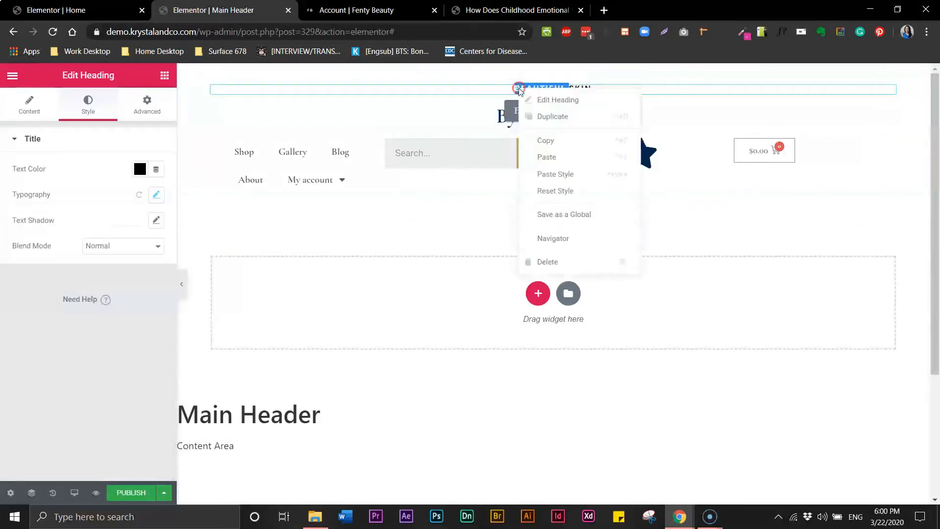
pyautogui.click(540, 142)
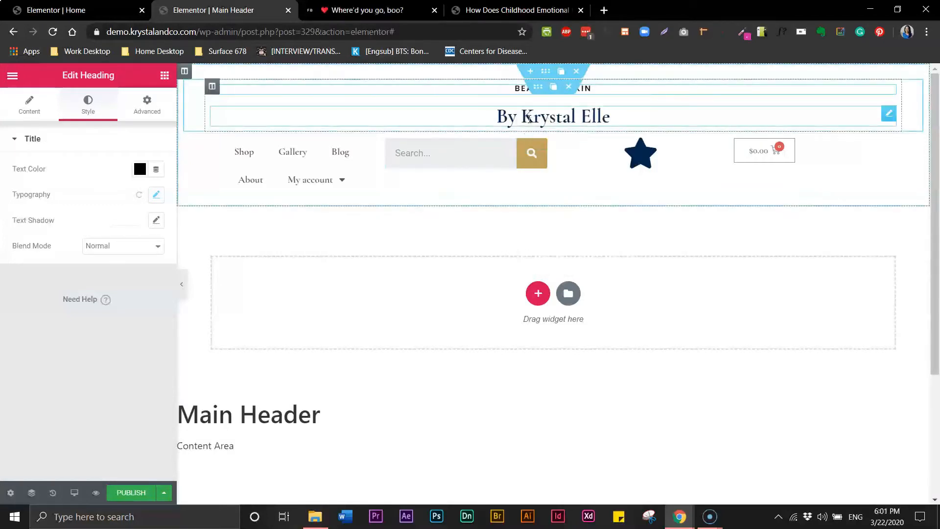
pyautogui.click(531, 117)
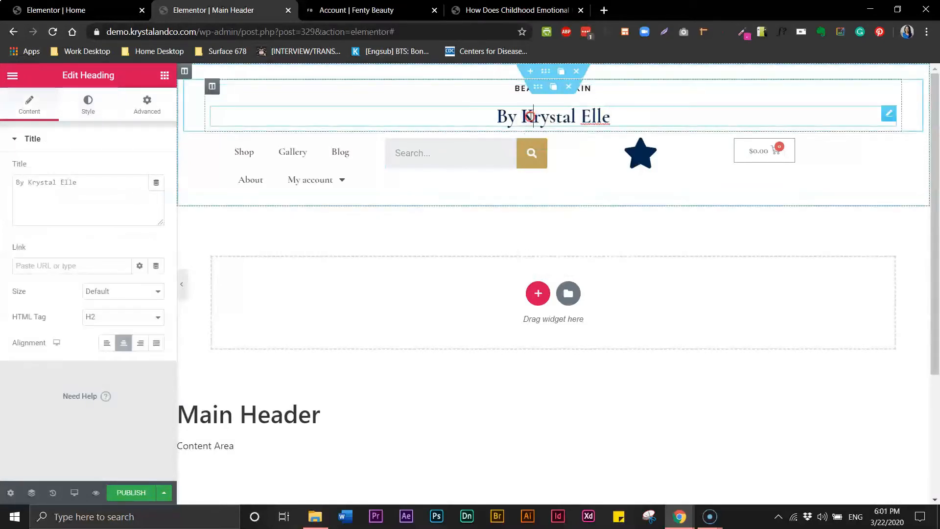
pyautogui.rightClick(531, 116)
pyautogui.click(558, 203)
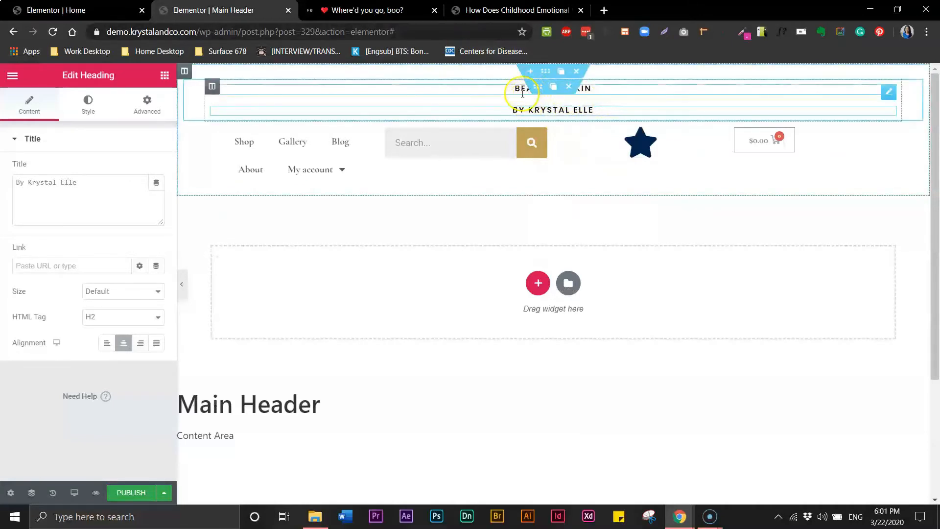
pyautogui.click(526, 111)
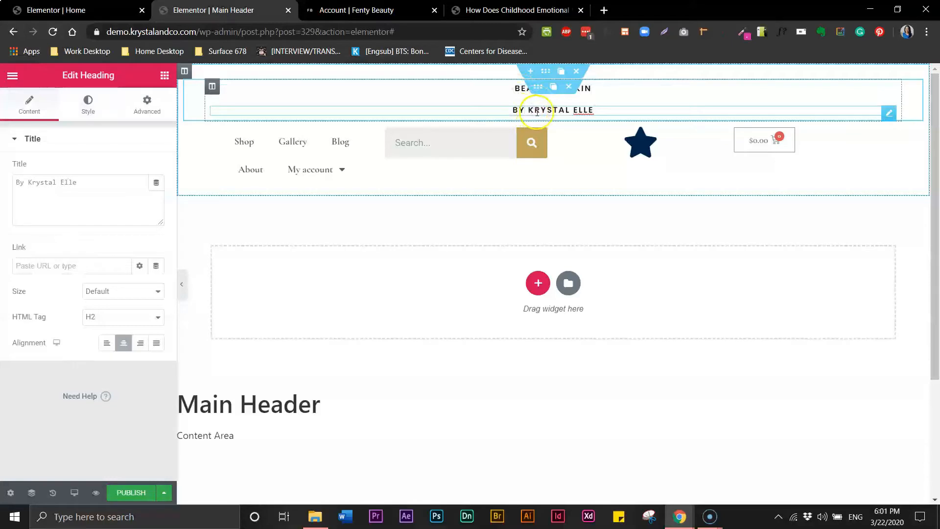
# Unlink the byline's margins and set its top margin to -20.
pyautogui.click(152, 107)
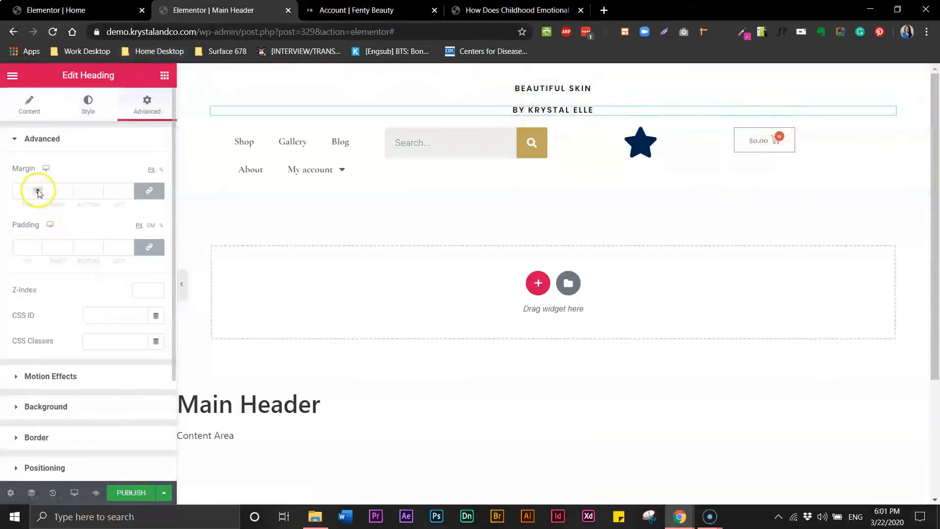
pyautogui.click(150, 192)
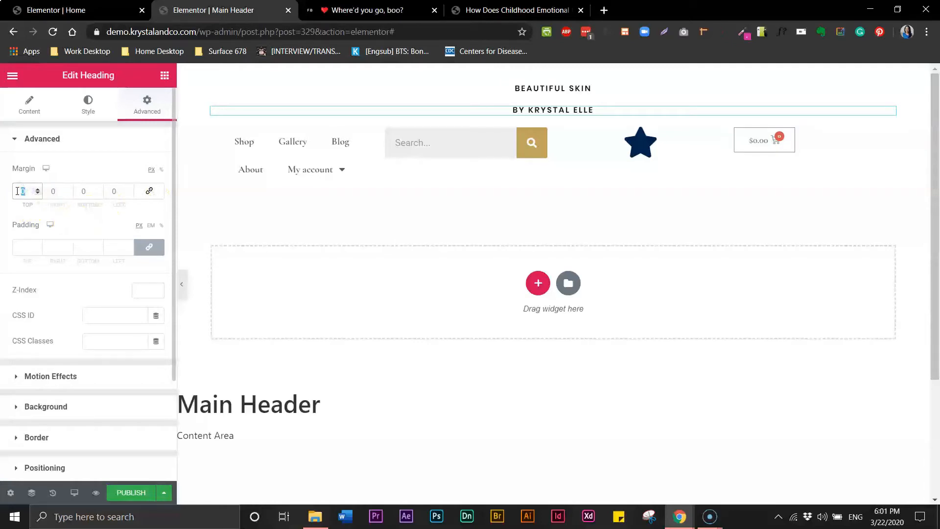
pyautogui.write('20')
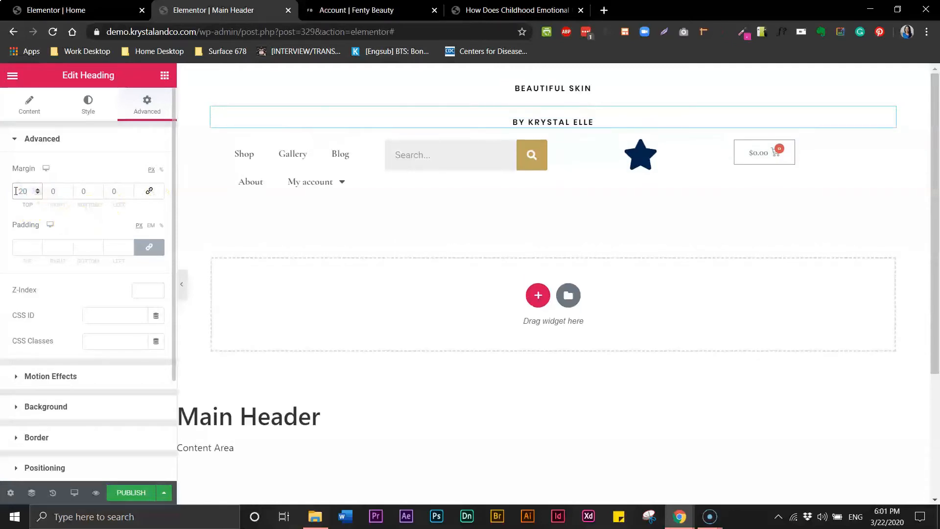
pyautogui.write('-')
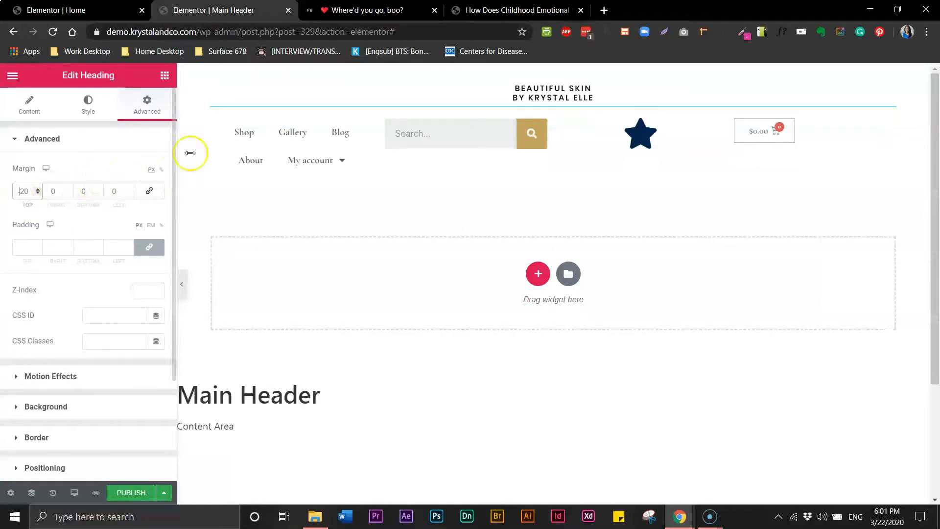
pyautogui.tripleClick(533, 98)
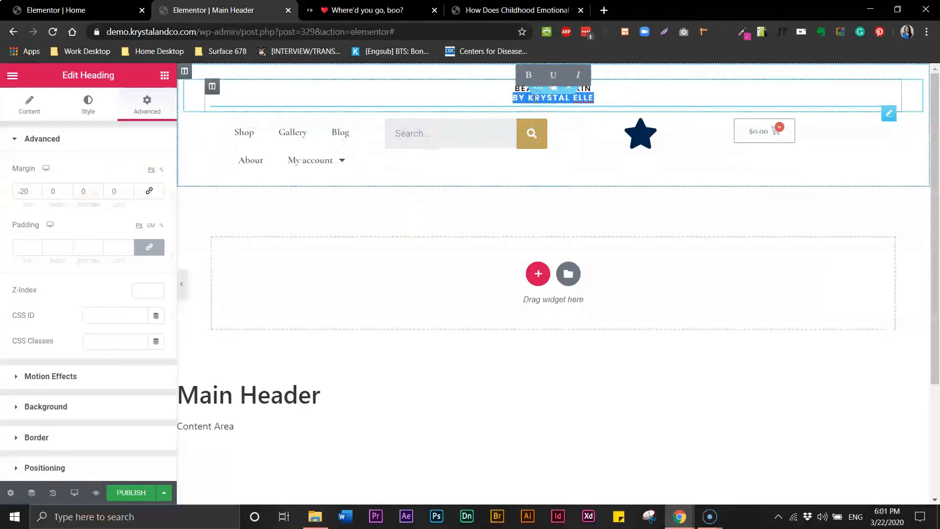
# Lighten the byline's typography weight to 400.
pyautogui.click(88, 104)
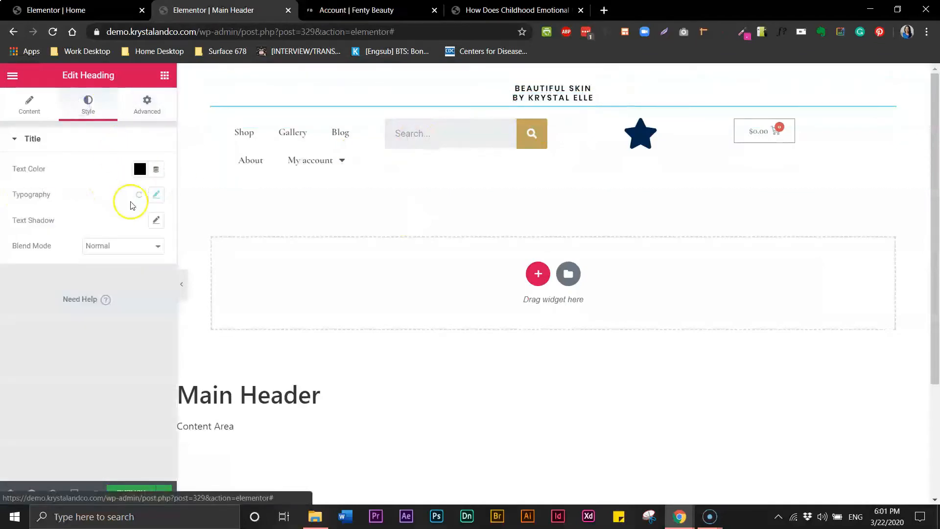
pyautogui.click(157, 195)
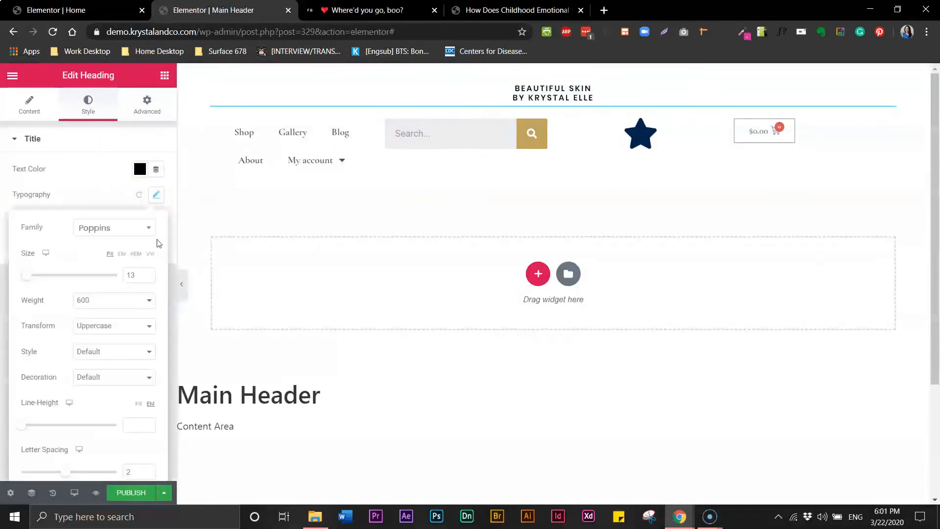
pyautogui.click(118, 307)
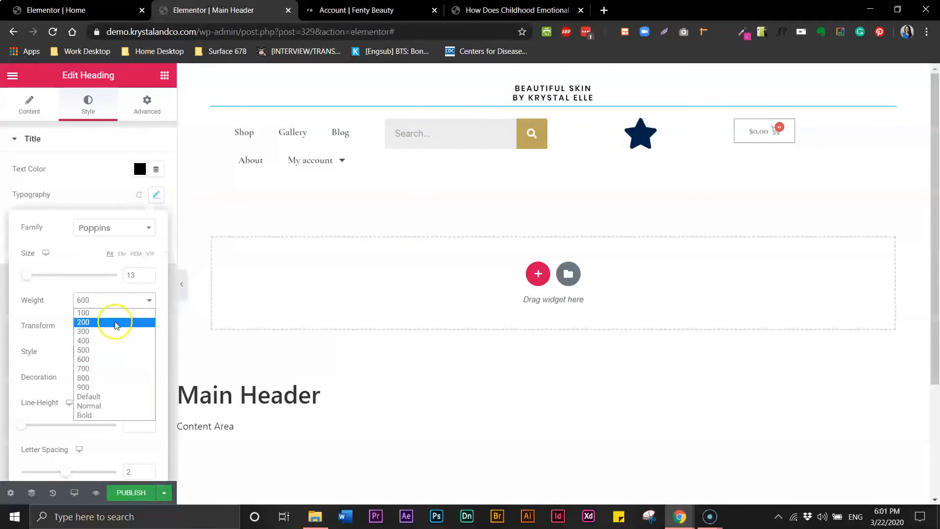
pyautogui.click(104, 341)
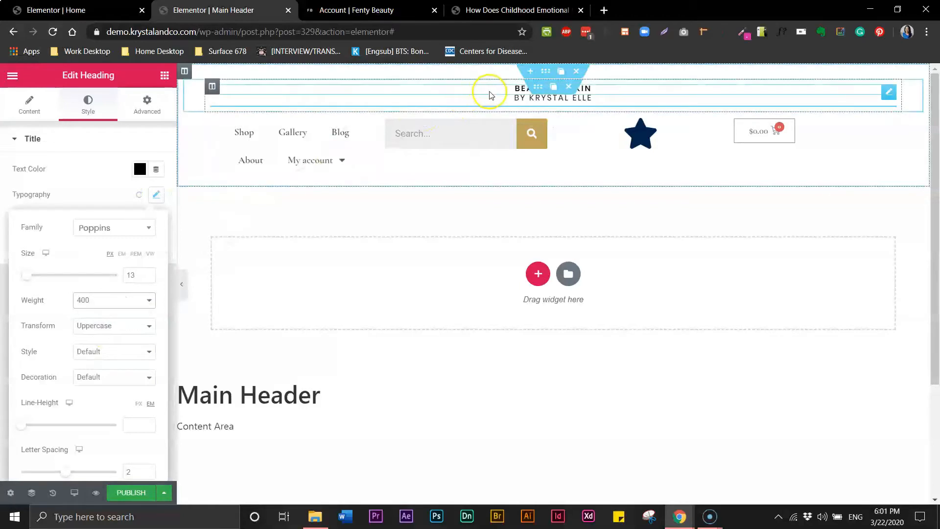
pyautogui.click(512, 89)
pyautogui.click(512, 92)
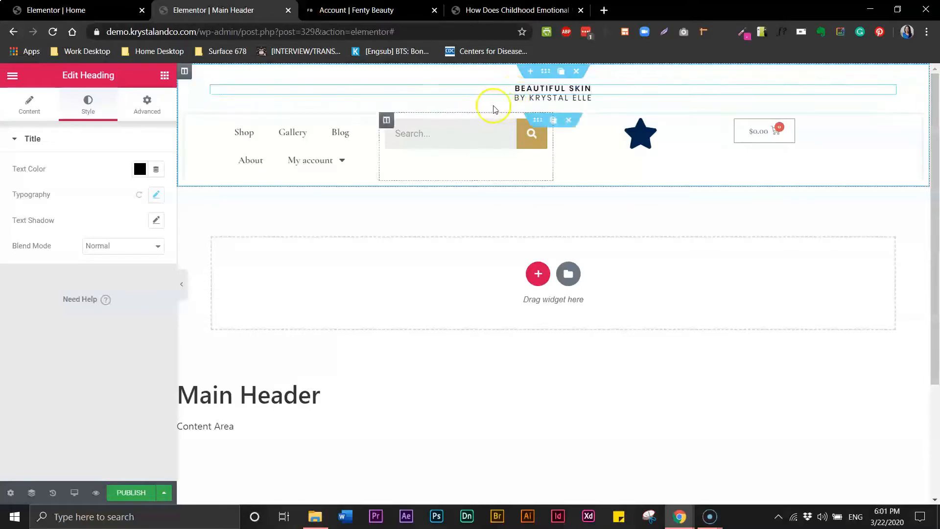
# Copy the byline heading and paste its style onto the navigation menu widget.
pyautogui.click(520, 97)
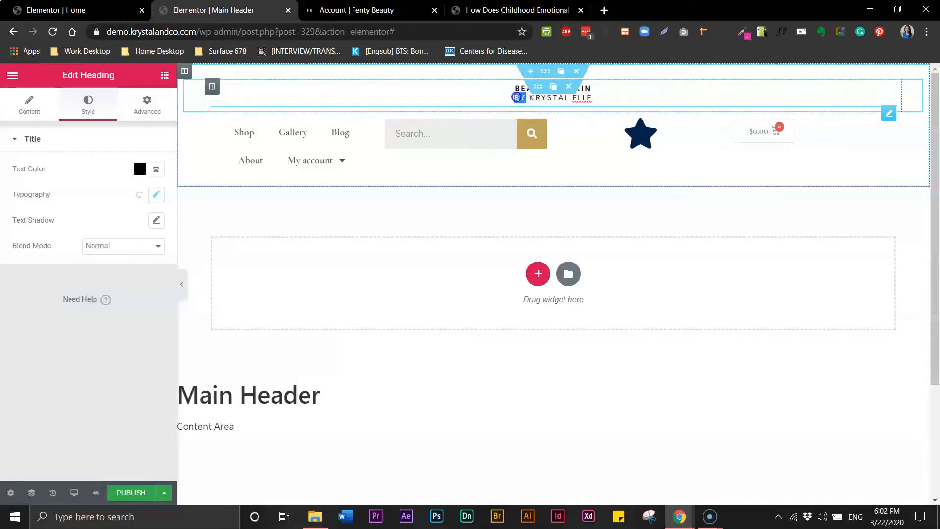
pyautogui.doubleClick(518, 98)
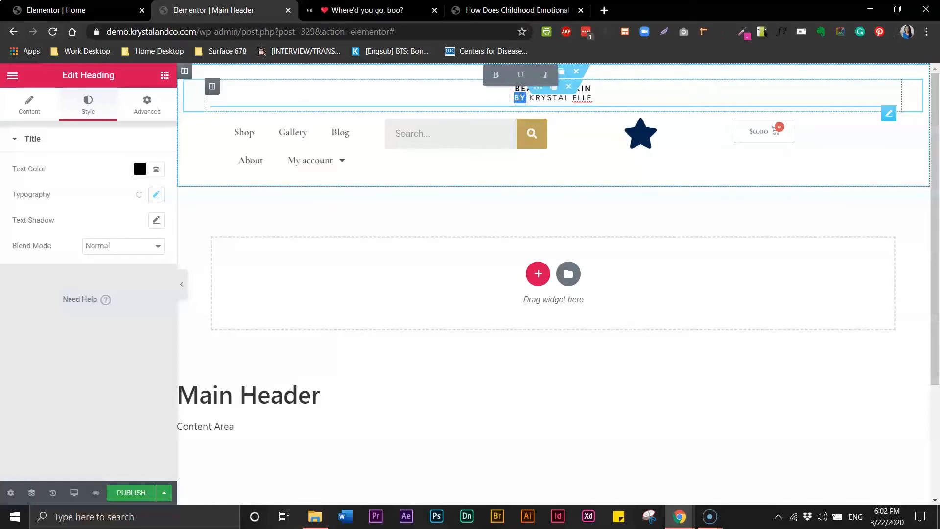
pyautogui.rightClick(520, 98)
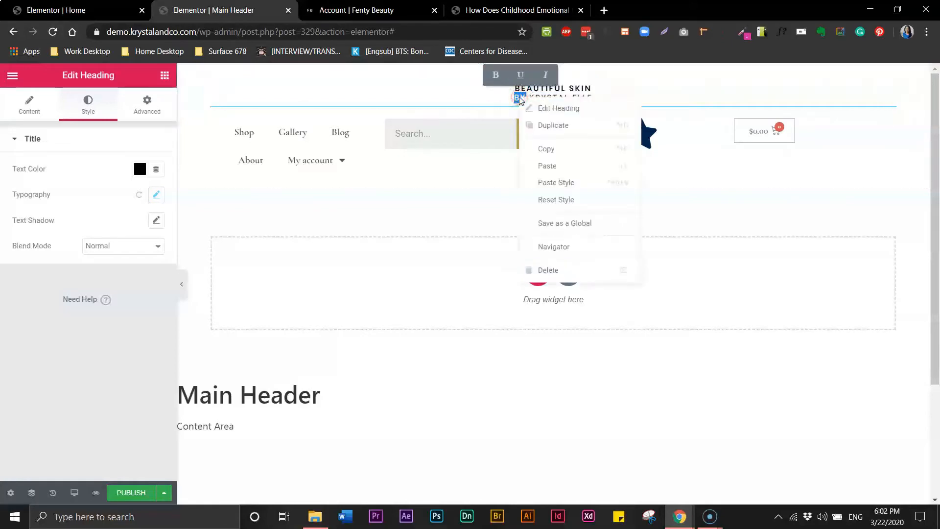
pyautogui.click(548, 151)
pyautogui.click(297, 135)
pyautogui.rightClick(297, 134)
pyautogui.click(342, 219)
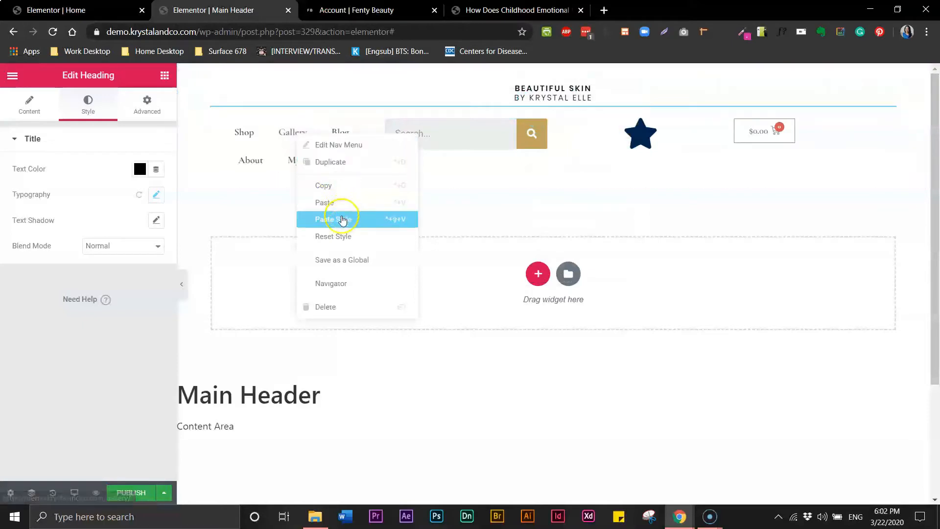
pyautogui.click(322, 147)
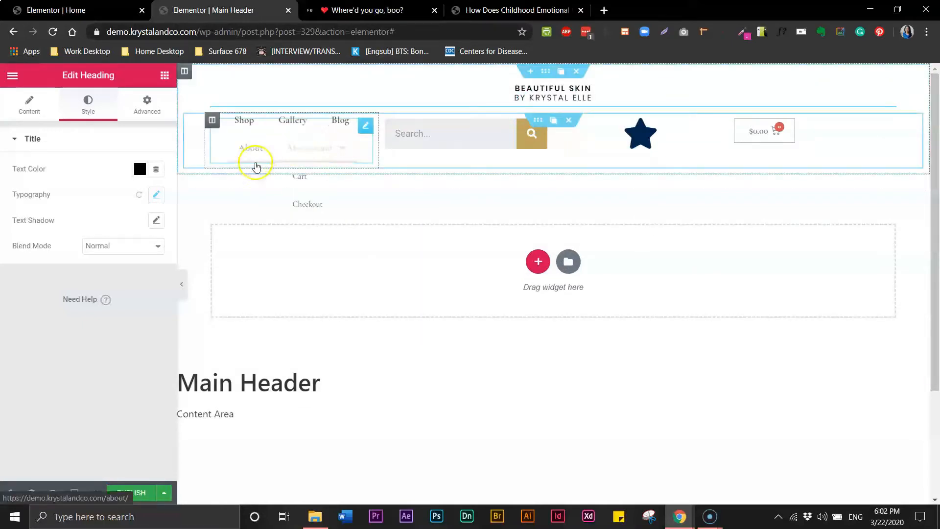
pyautogui.moveTo(305, 153)
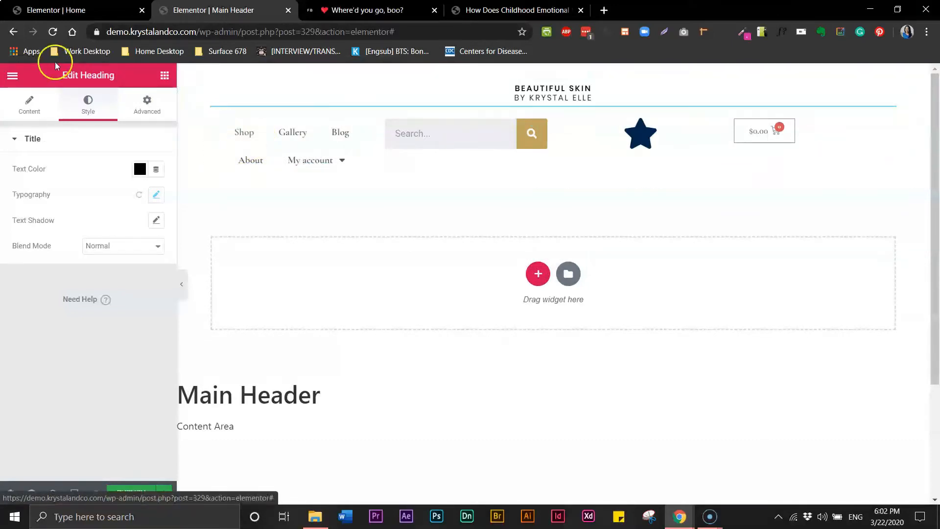
# Set the nav menu's text colour to black.
pyautogui.click(294, 149)
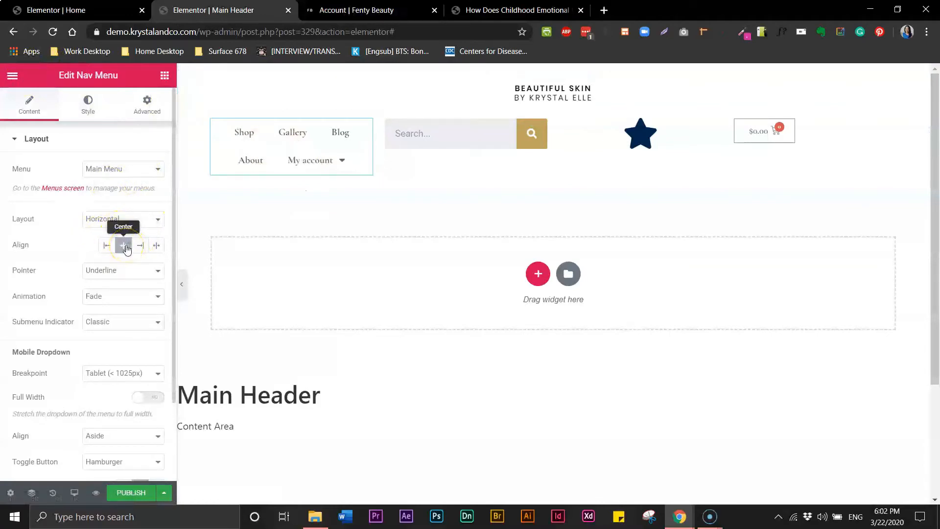
pyautogui.click(82, 112)
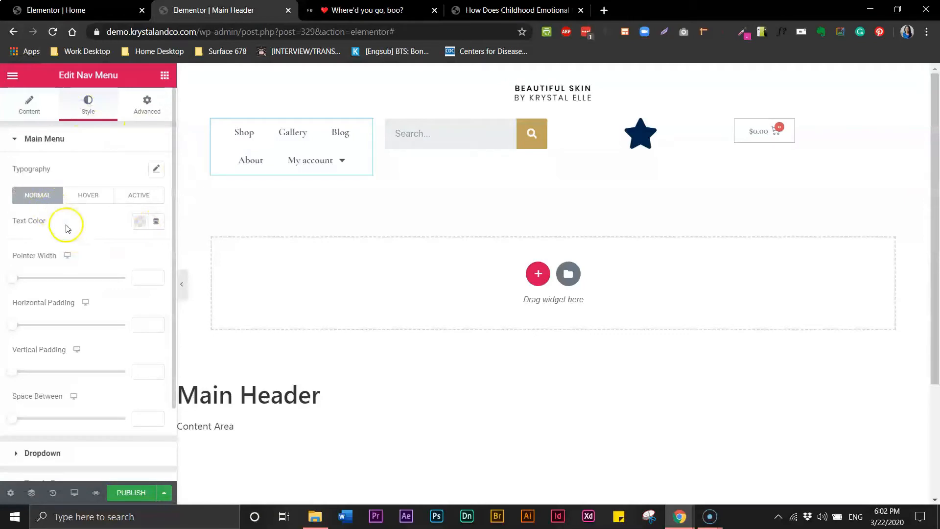
pyautogui.click(140, 221)
pyautogui.click(178, 250)
pyautogui.click(95, 220)
# Set the menu typography to Poppins, size 13, weight 400, uppercase.
pyautogui.click(156, 169)
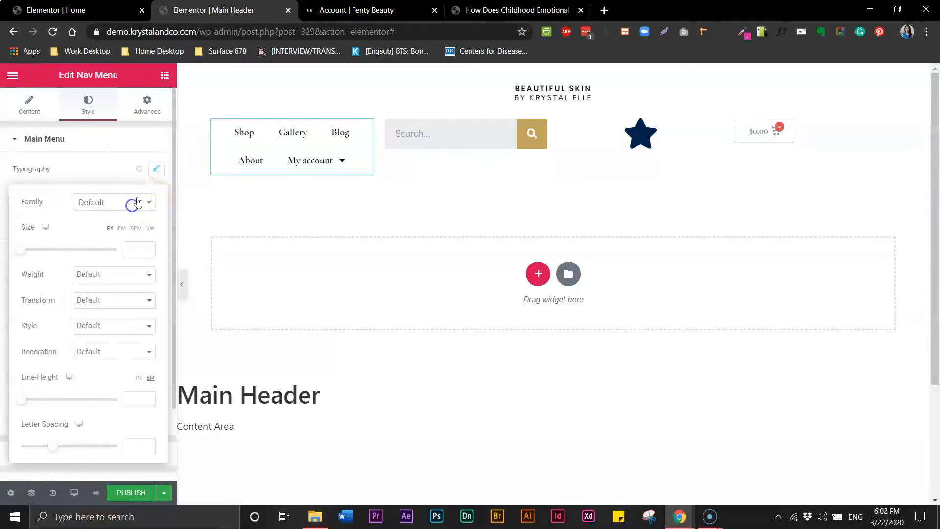
pyautogui.click(138, 202)
pyautogui.write('pop')
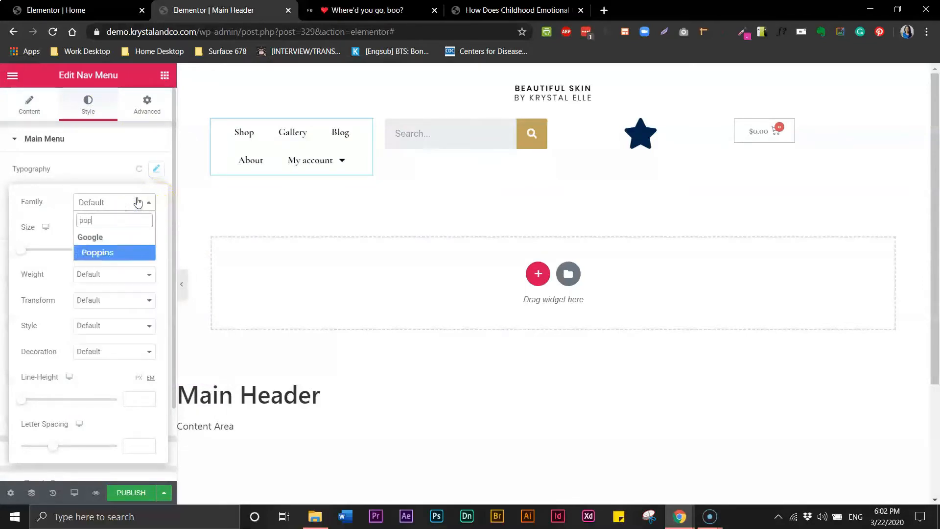
pyautogui.click(118, 252)
pyautogui.click(134, 248)
pyautogui.write('13')
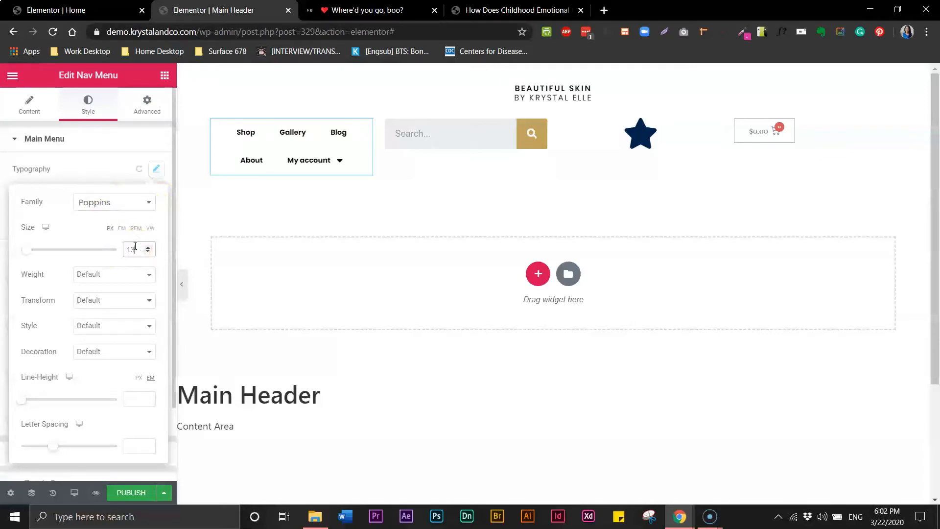
pyautogui.click(116, 275)
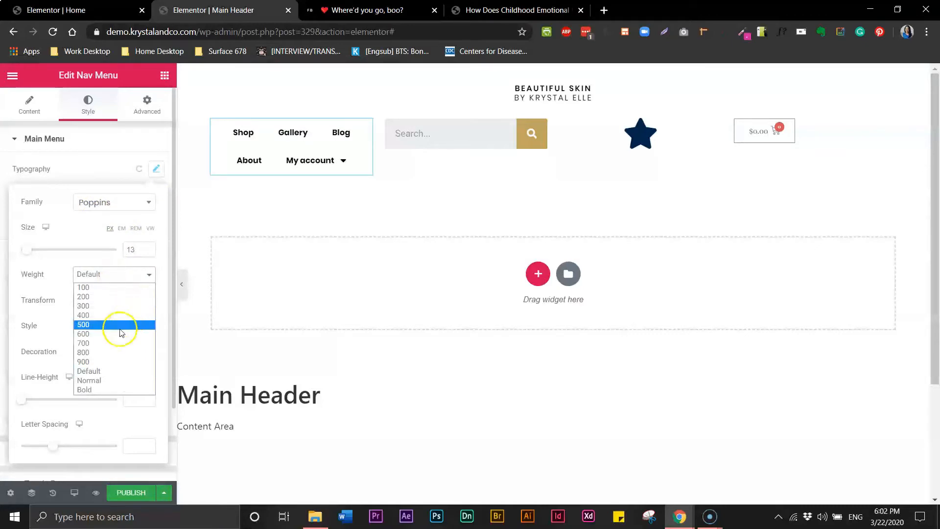
pyautogui.click(115, 306)
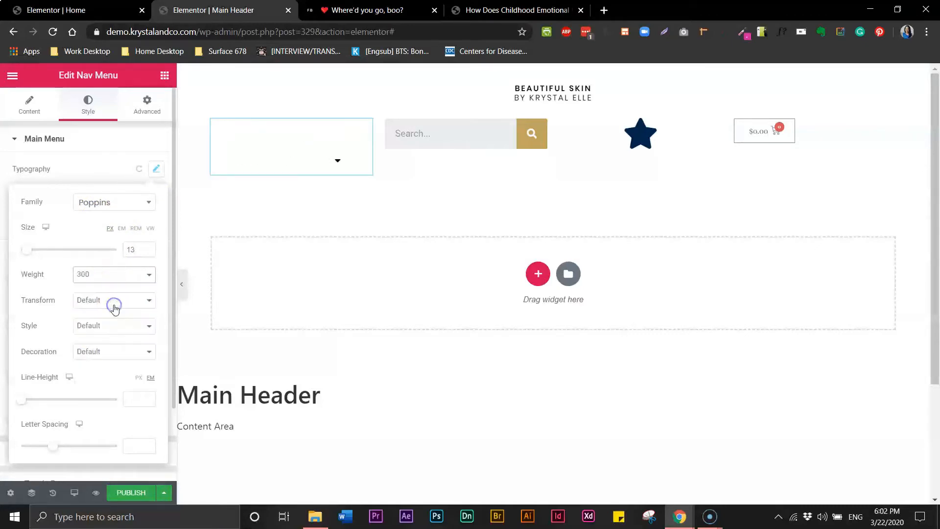
pyautogui.click(112, 275)
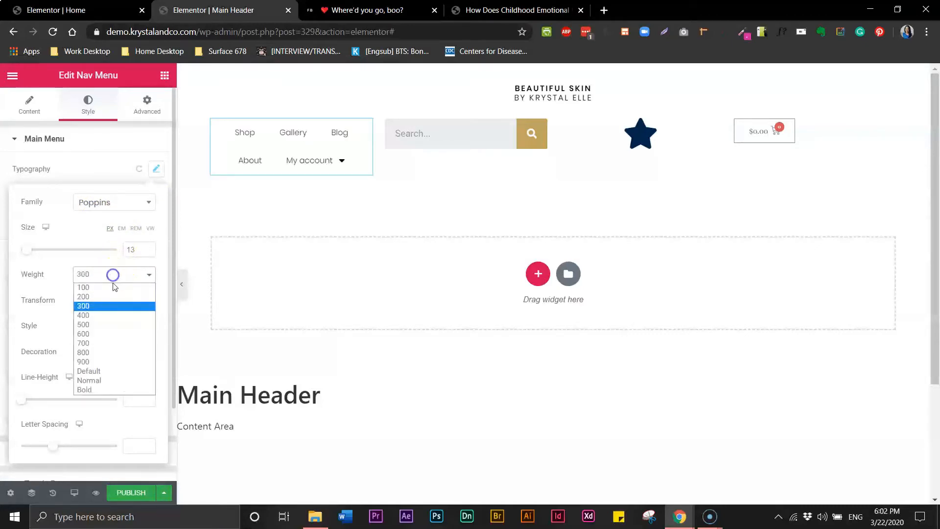
pyautogui.click(105, 313)
pyautogui.click(94, 301)
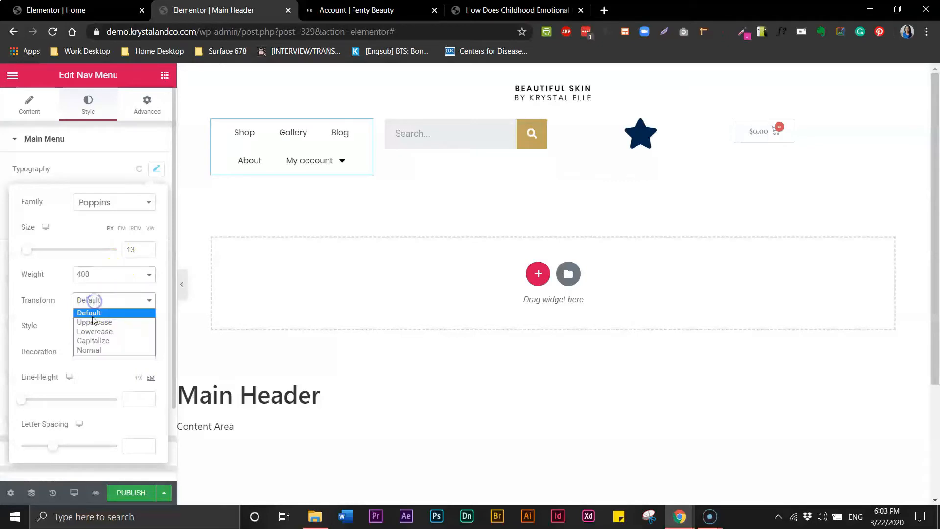
pyautogui.click(94, 319)
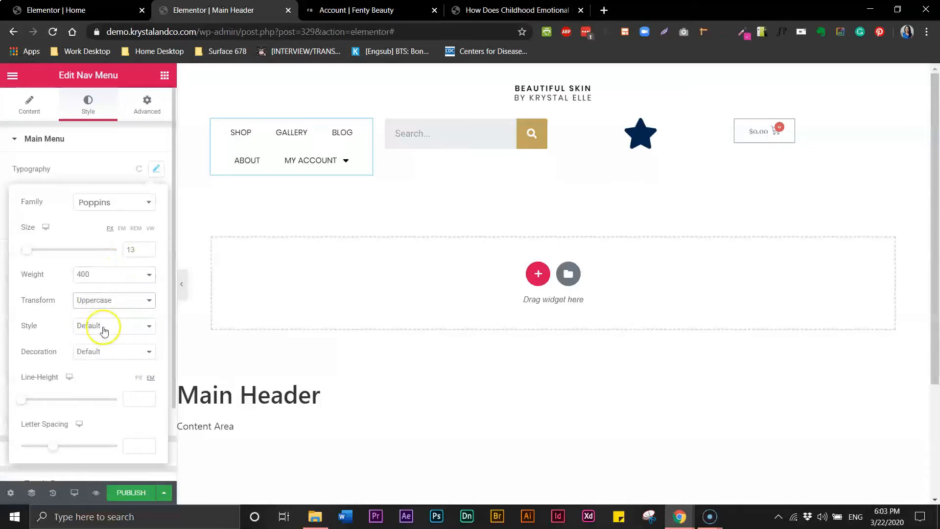
# Give the menu letter spacing 1 and horizontal padding 10.
pyautogui.click(134, 439)
pyautogui.write('2')
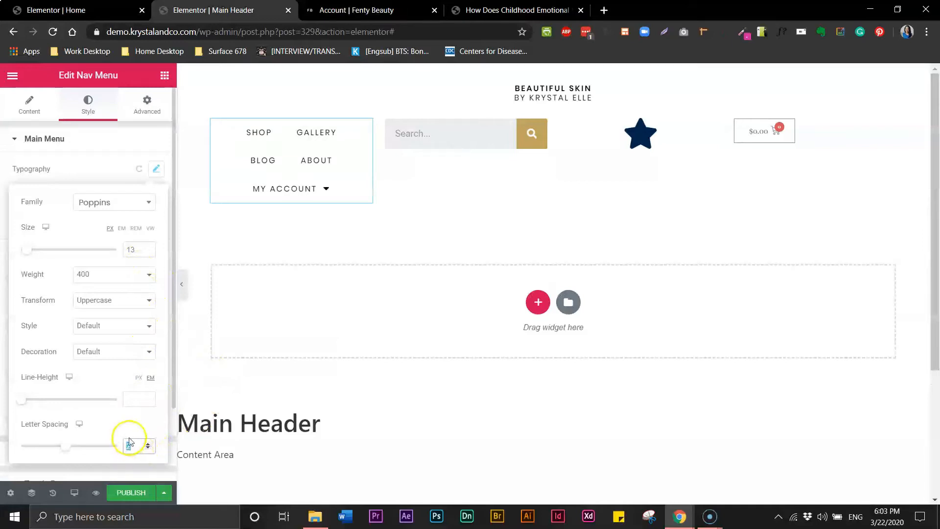
pyautogui.write('1')
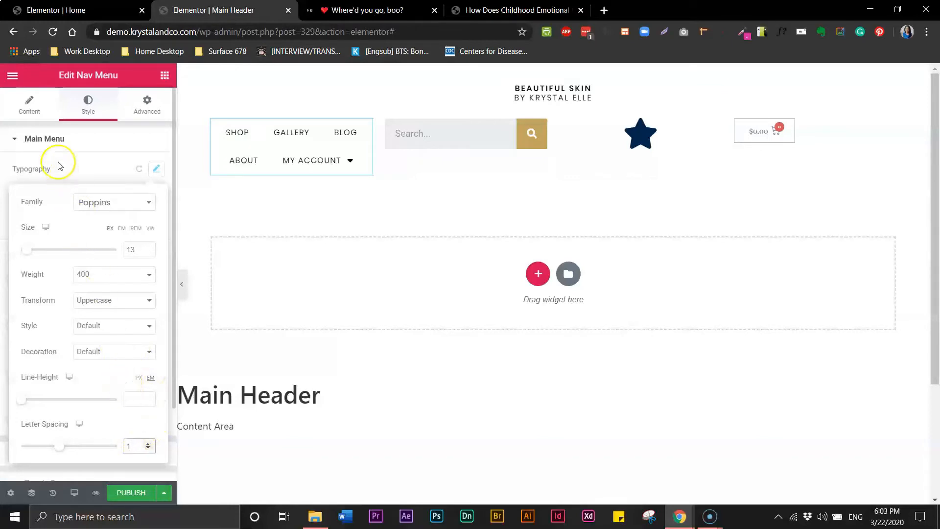
pyautogui.click(33, 111)
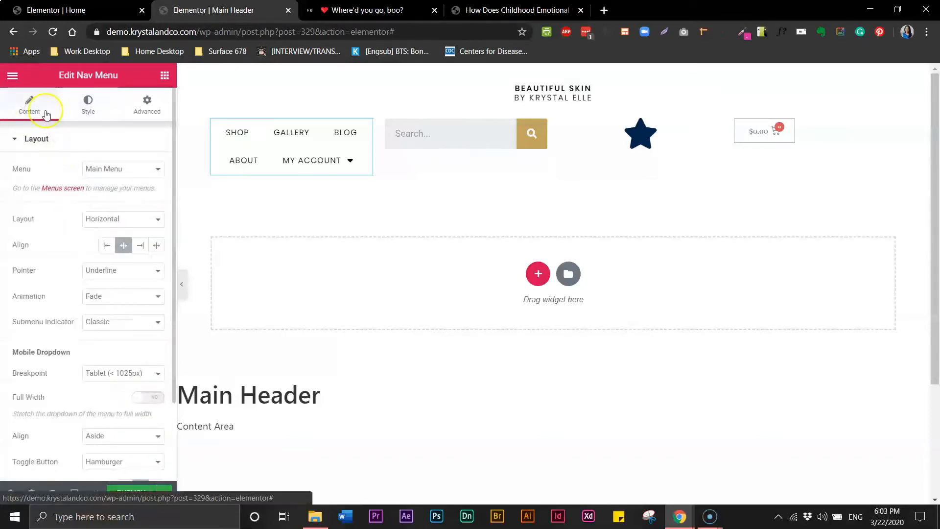
pyautogui.click(87, 113)
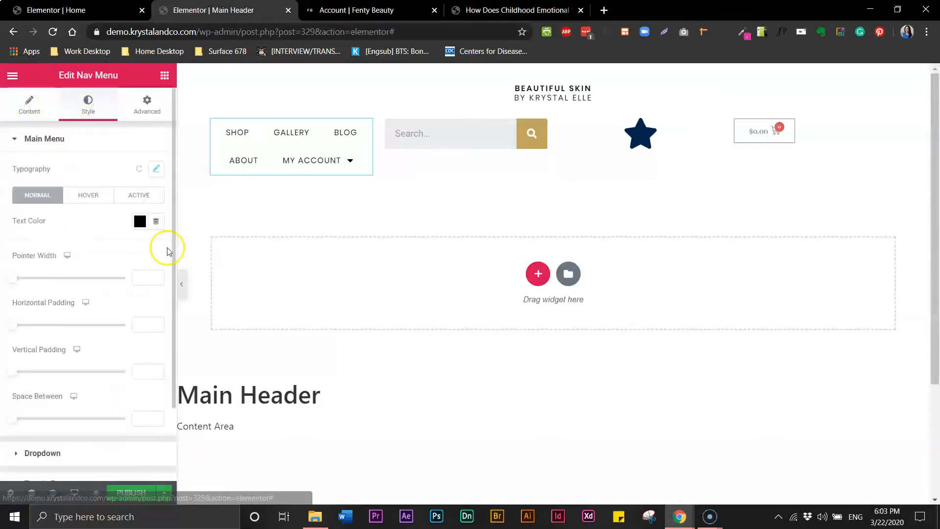
pyautogui.moveTo(174, 254); pyautogui.dragTo(178, 323)
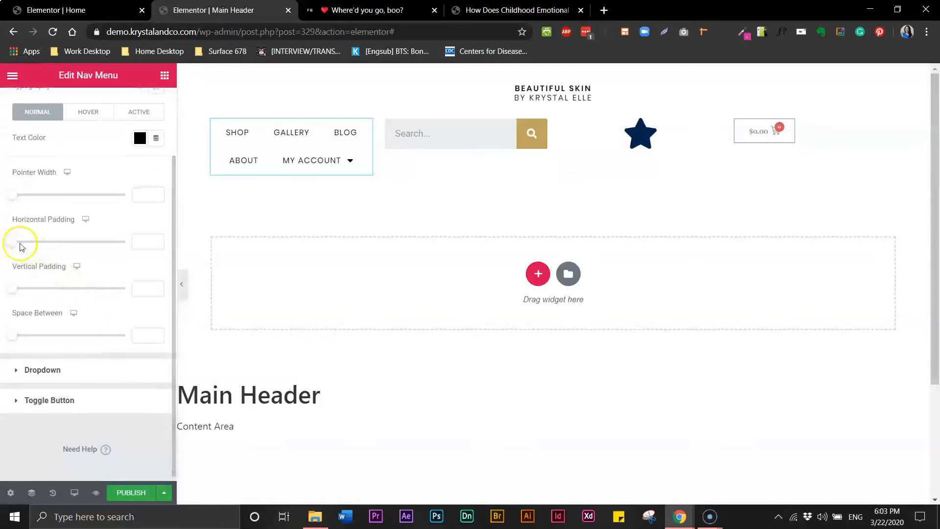
pyautogui.moveTo(16, 245); pyautogui.dragTo(39, 243)
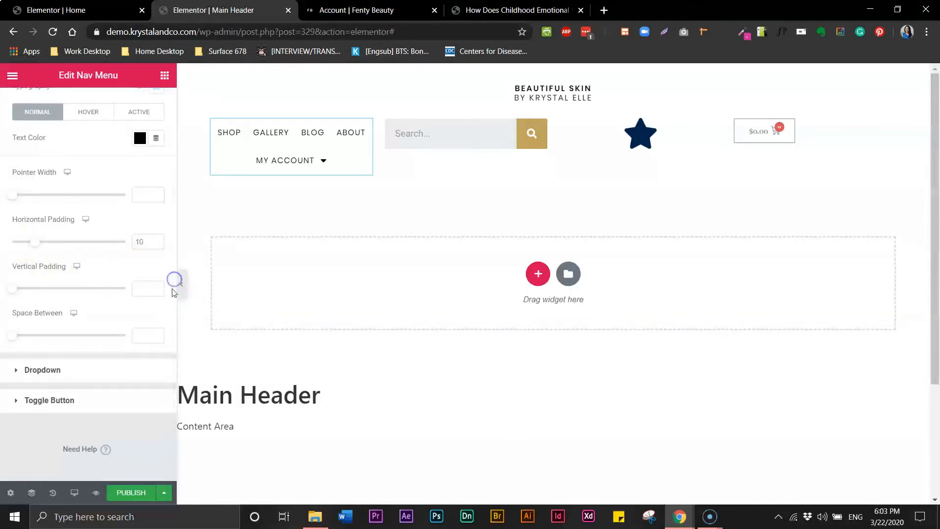
pyautogui.scroll(2, 174, 255)
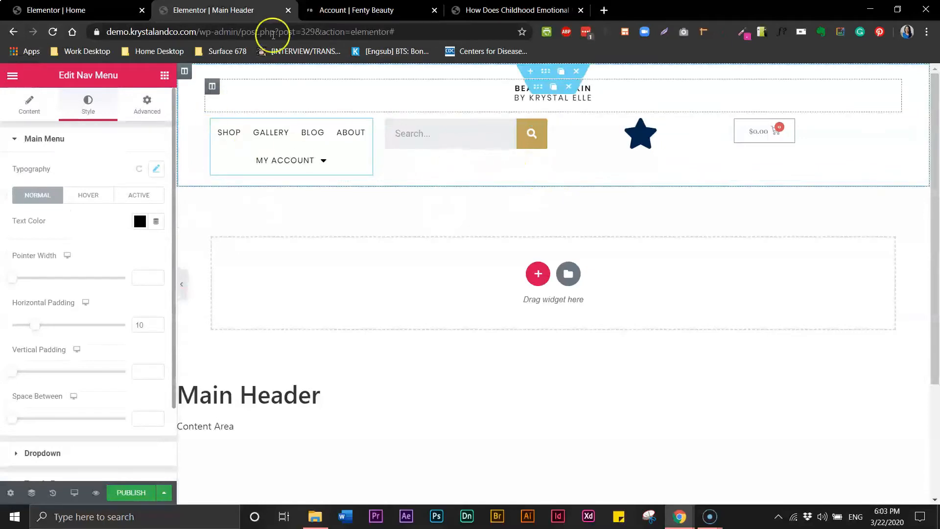
pyautogui.click(381, 12)
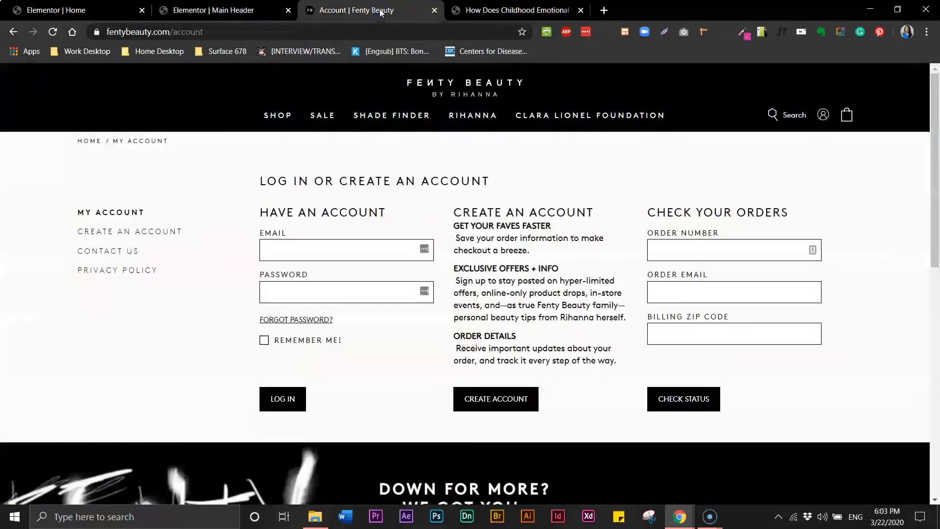
pyautogui.click(265, 10)
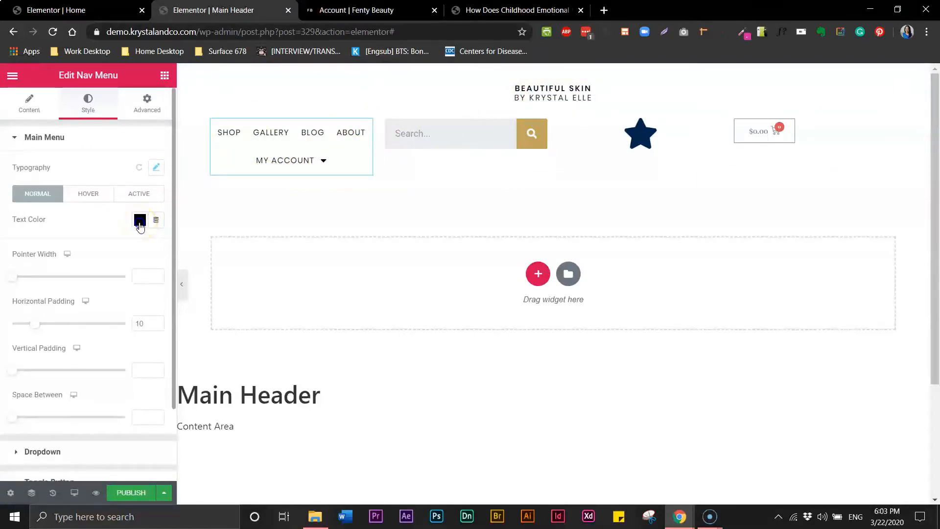
# Set the nav menu's normal text colour to the transparent swatch.
pyautogui.click(140, 221)
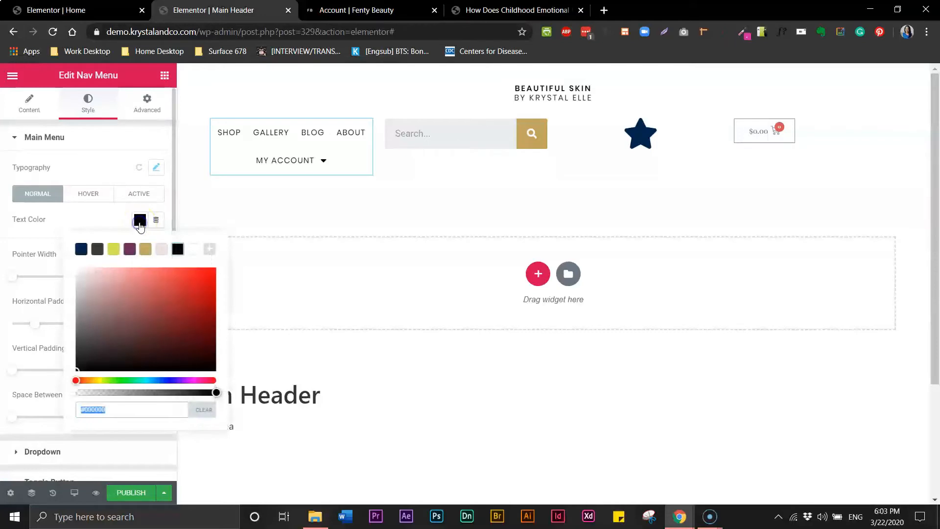
pyautogui.click(197, 252)
pyautogui.click(88, 195)
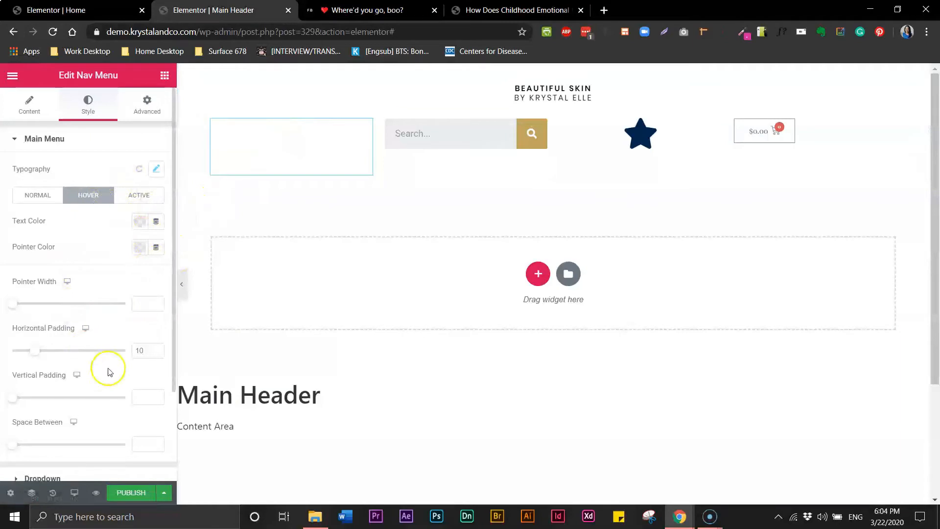
# Set the nav menu's pointer effect to None.
pyautogui.click(28, 105)
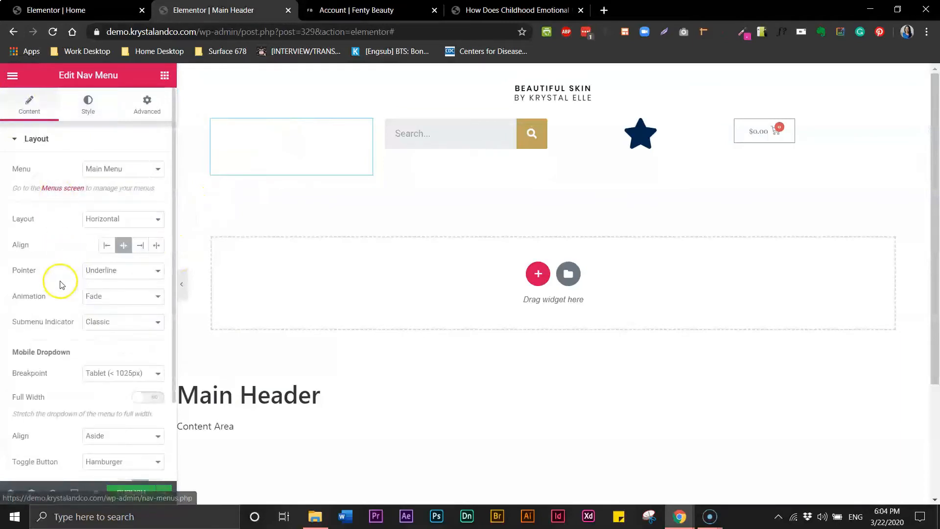
pyautogui.click(113, 273)
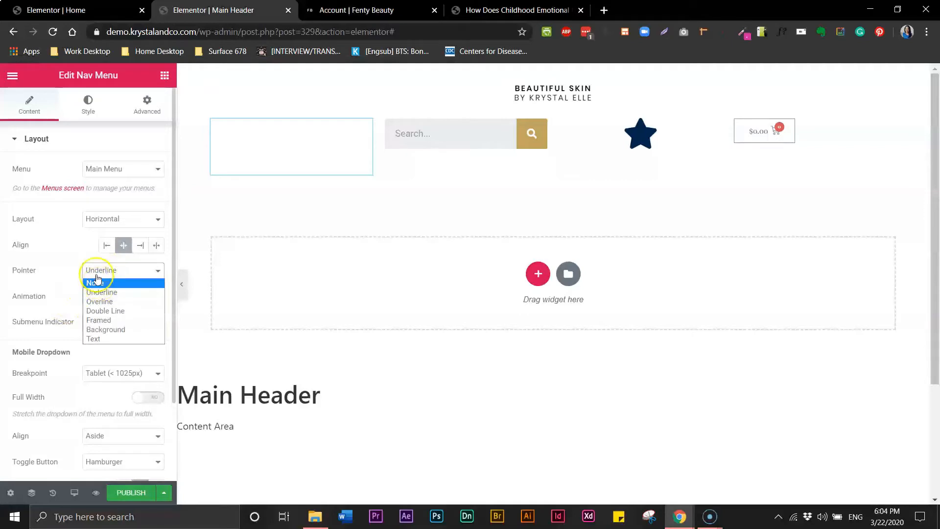
pyautogui.click(94, 284)
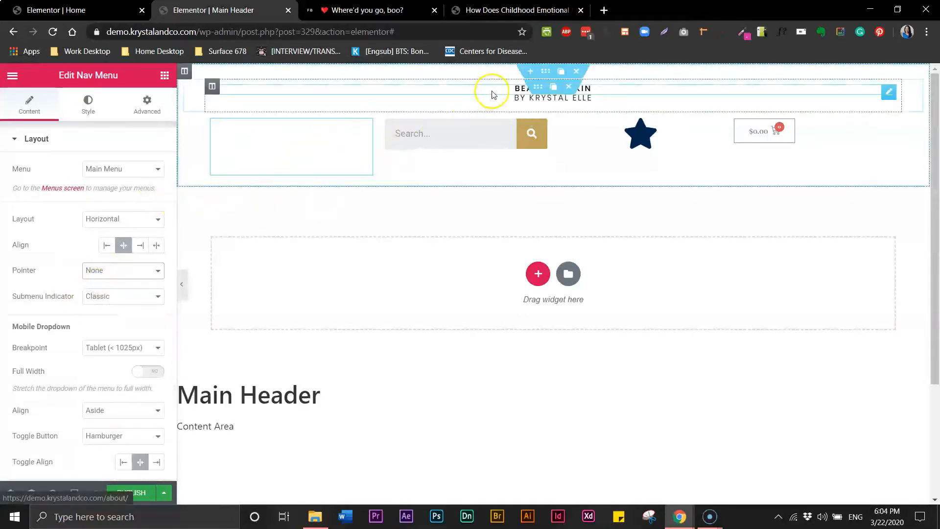
# Turn the BEAUTIFUL SKIN title and byline heading text white.
pyautogui.click(516, 88)
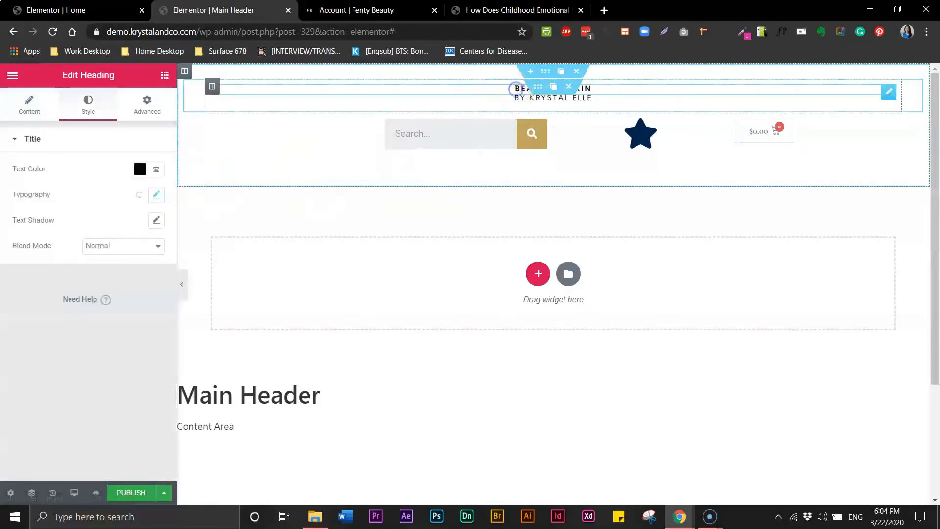
pyautogui.click(520, 90)
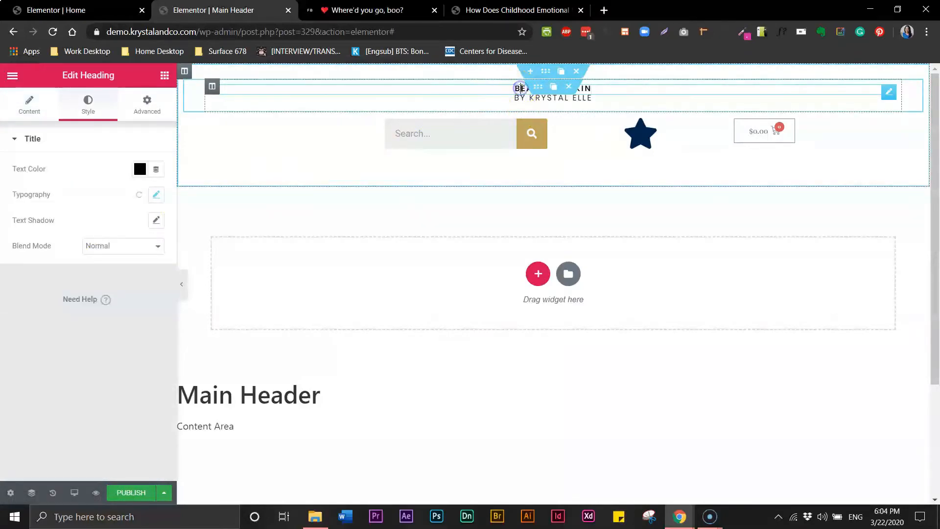
pyautogui.click(140, 169)
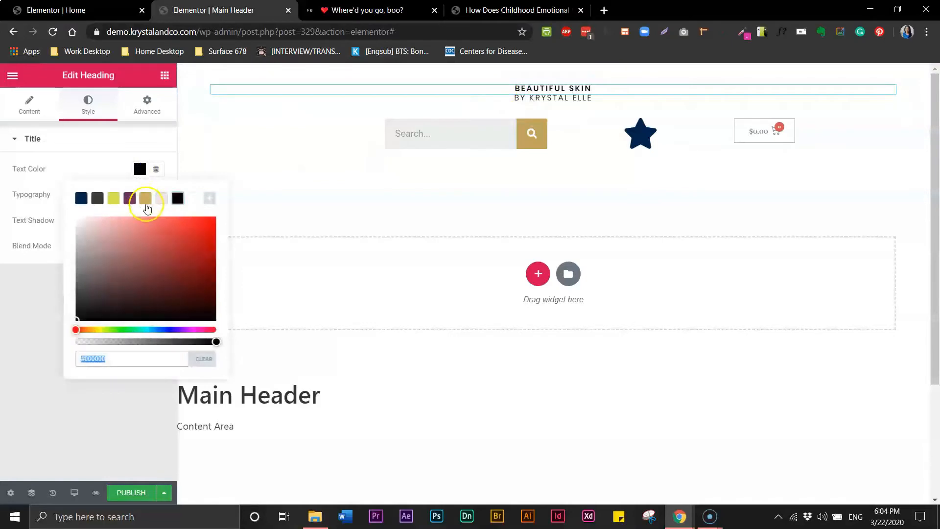
pyautogui.click(190, 201)
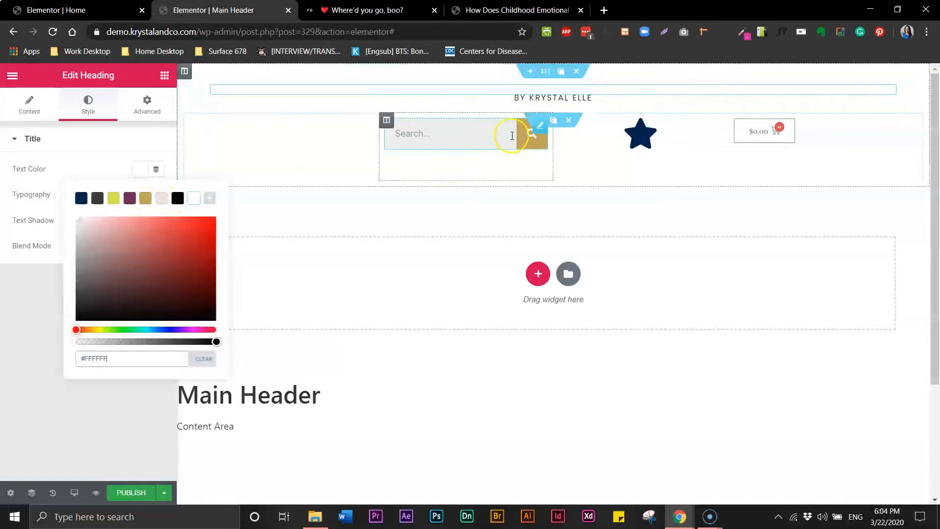
pyautogui.click(528, 98)
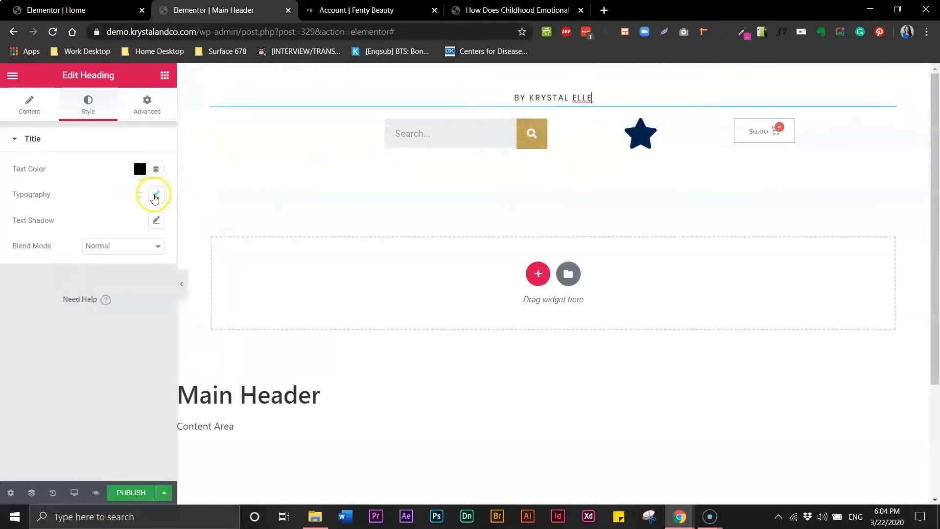
pyautogui.click(146, 174)
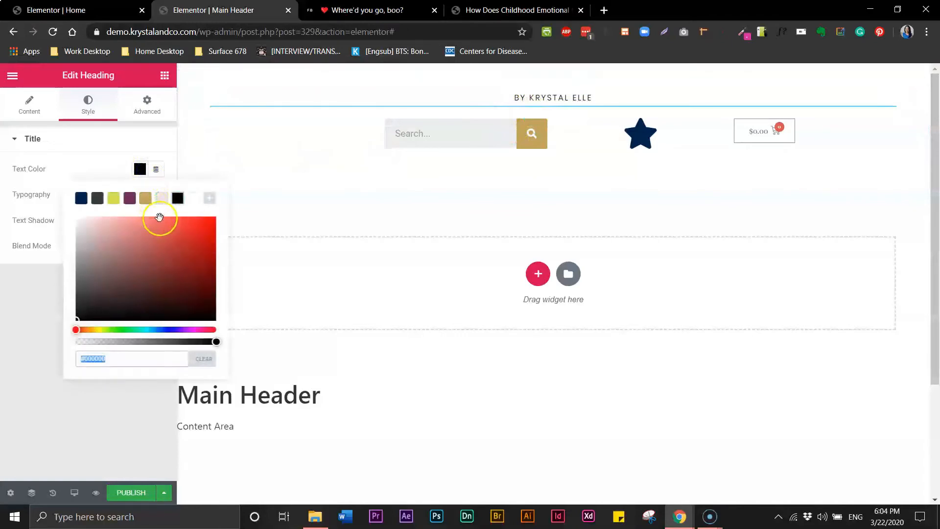
pyautogui.click(193, 200)
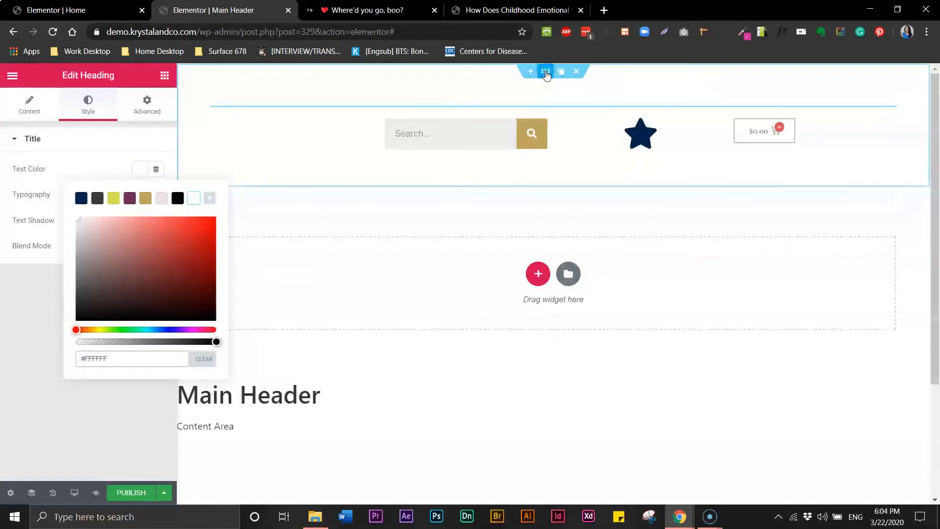
pyautogui.click(92, 137)
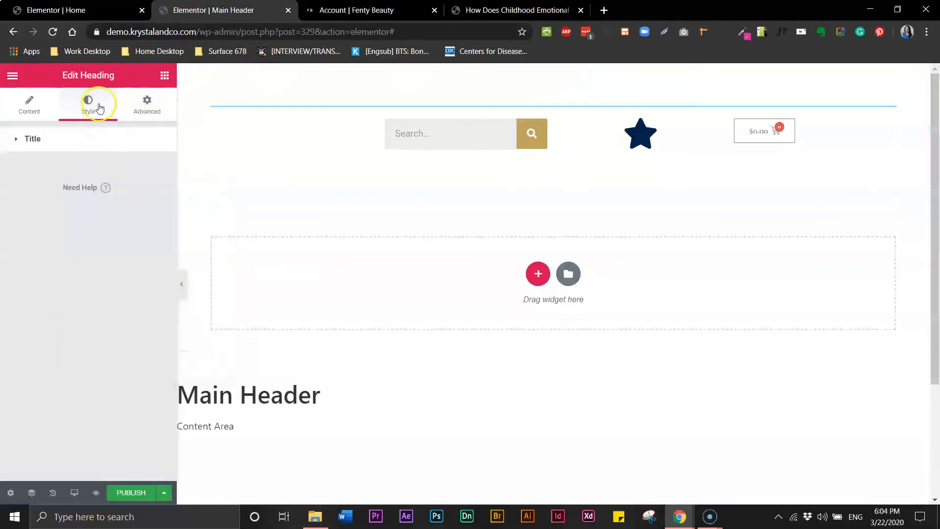
# Give the header section a classic solid black (#000000) background.
pyautogui.click(545, 73)
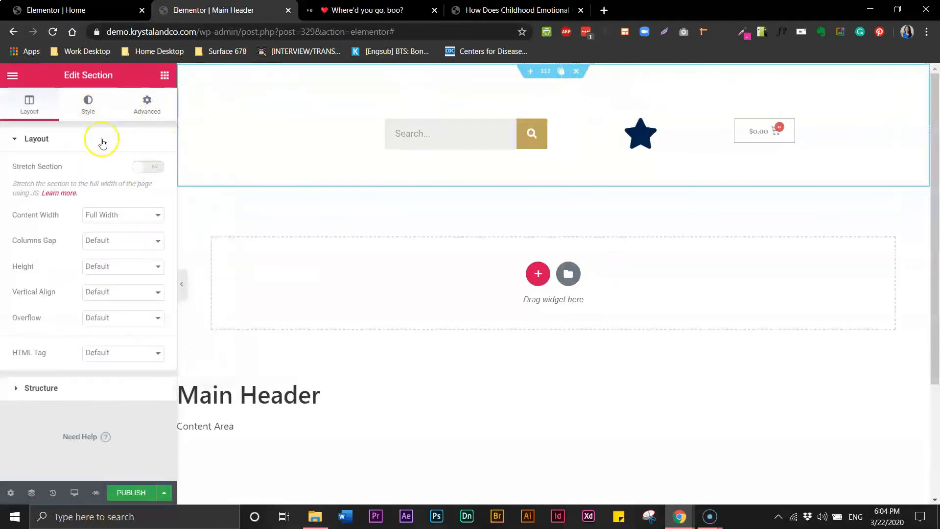
pyautogui.click(93, 108)
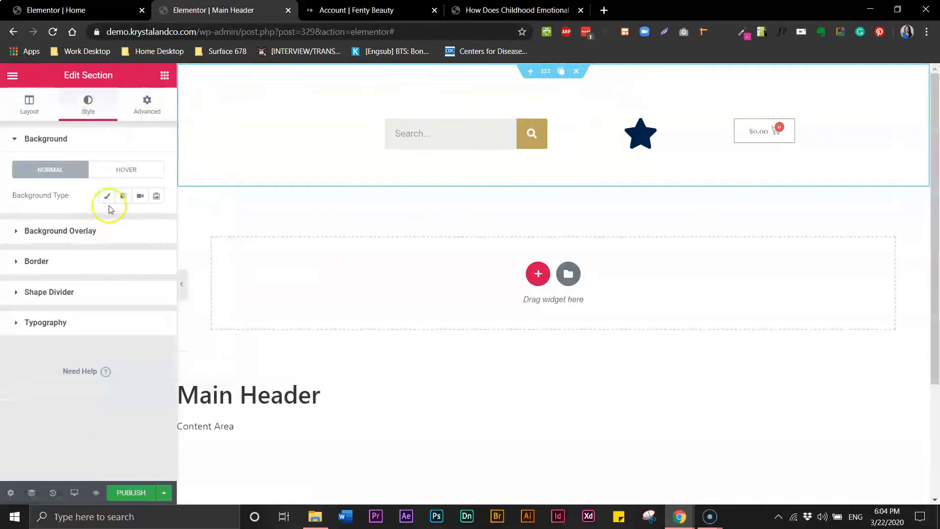
pyautogui.click(107, 196)
pyautogui.click(139, 221)
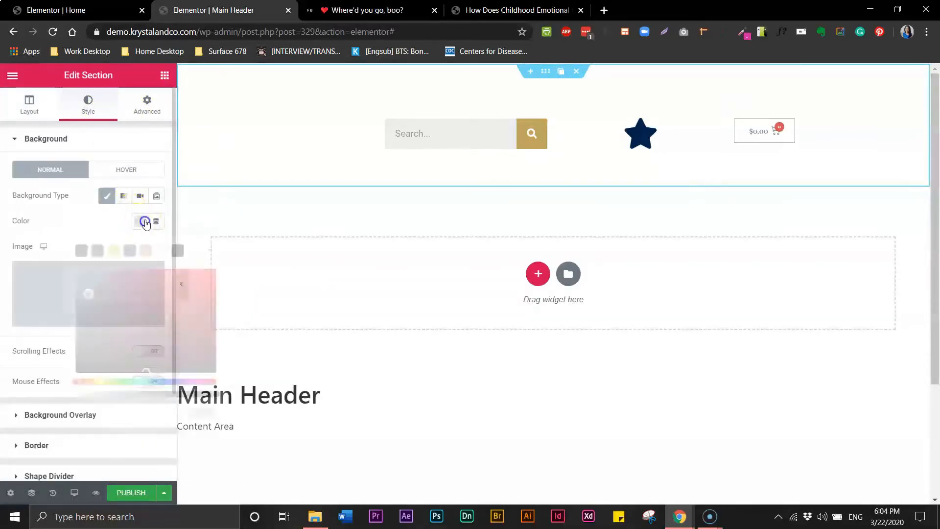
pyautogui.click(177, 251)
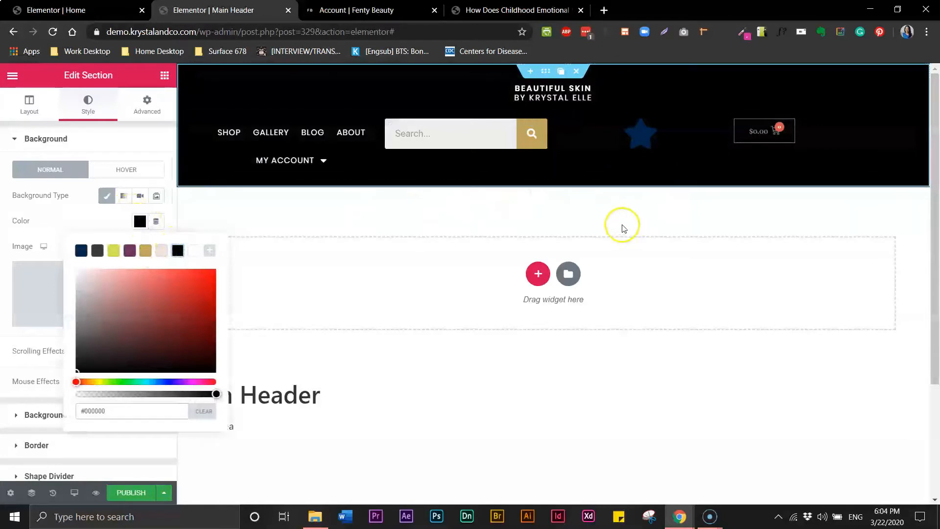
pyautogui.click(269, 137)
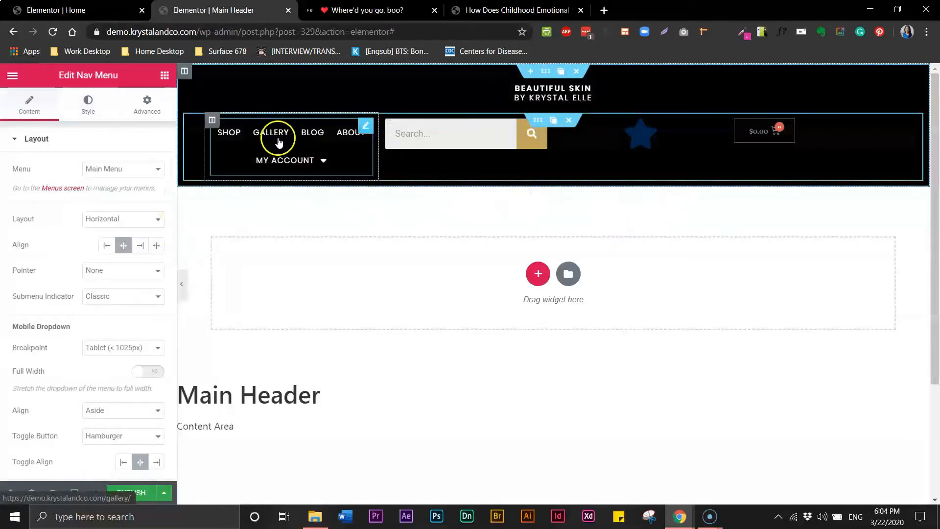
# Change the nav menu typography weight from 400 to 600.
pyautogui.click(87, 100)
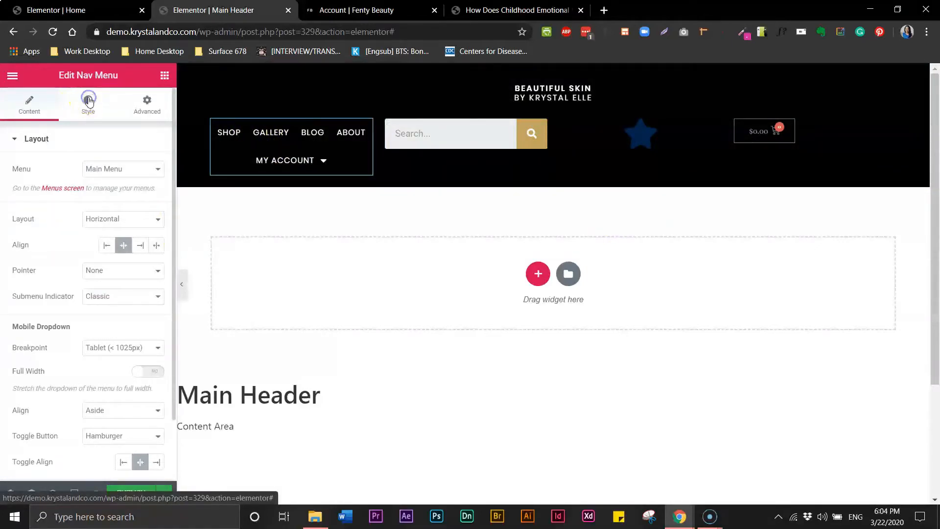
pyautogui.click(89, 102)
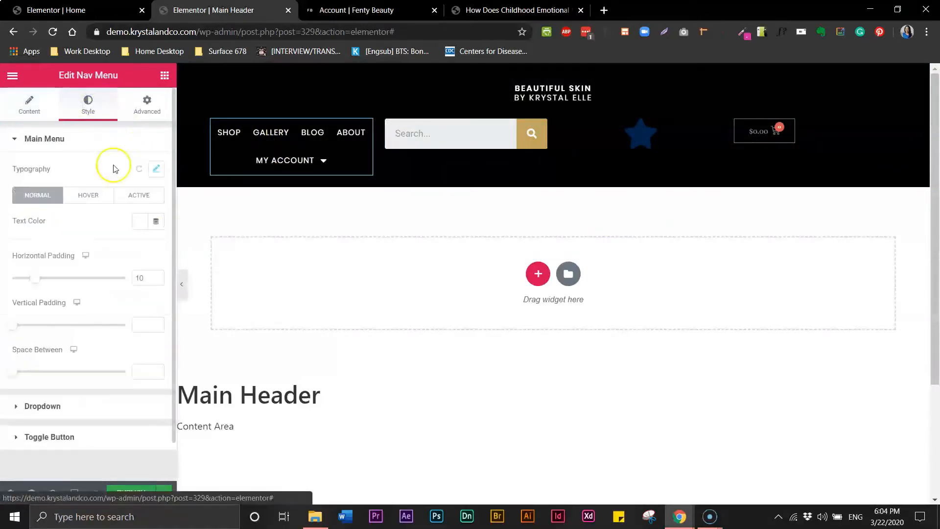
pyautogui.click(156, 168)
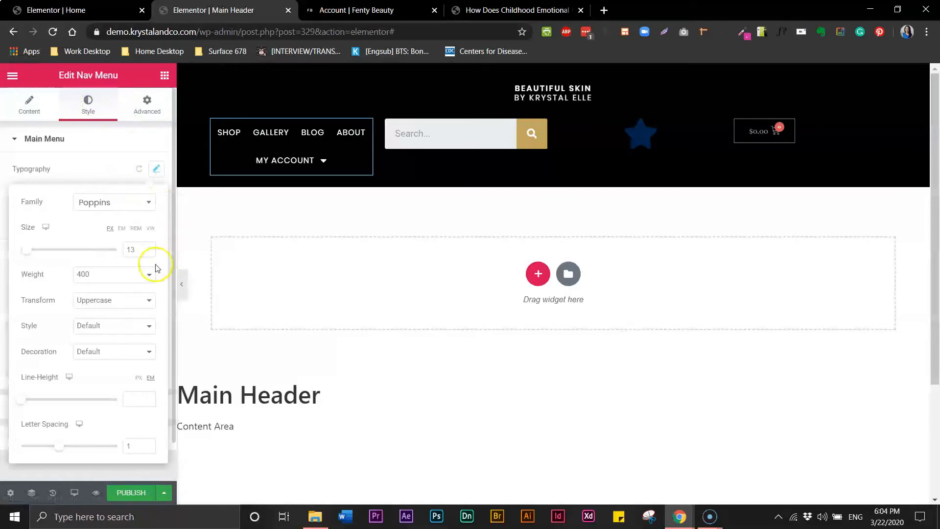
pyautogui.click(135, 274)
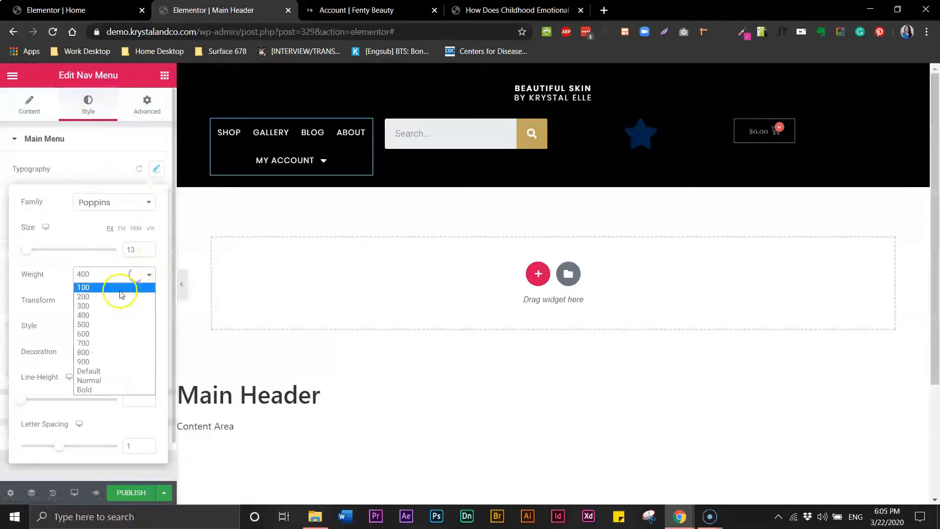
pyautogui.click(111, 334)
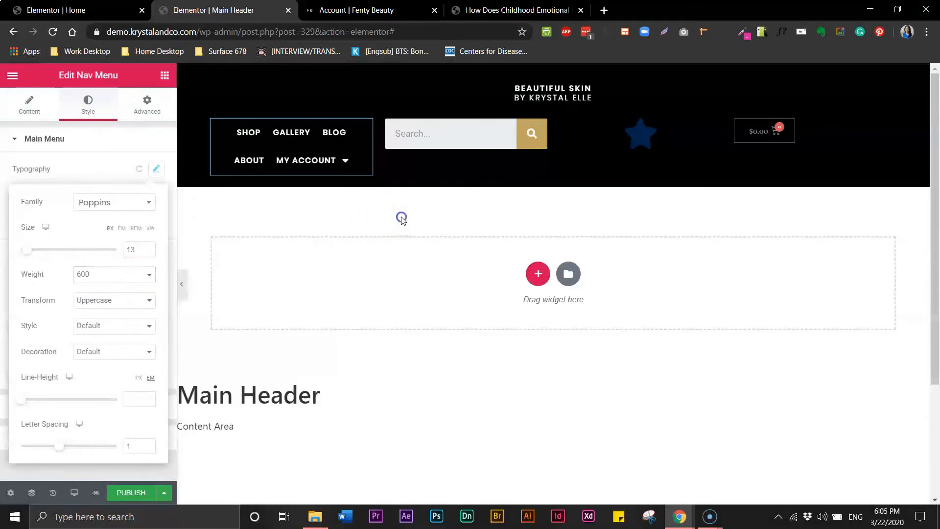
pyautogui.click(402, 218)
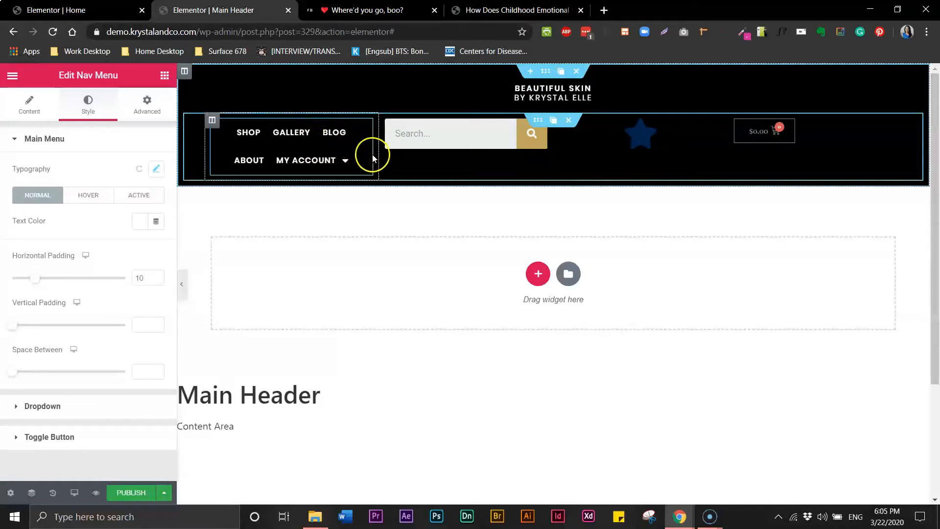
pyautogui.click(372, 10)
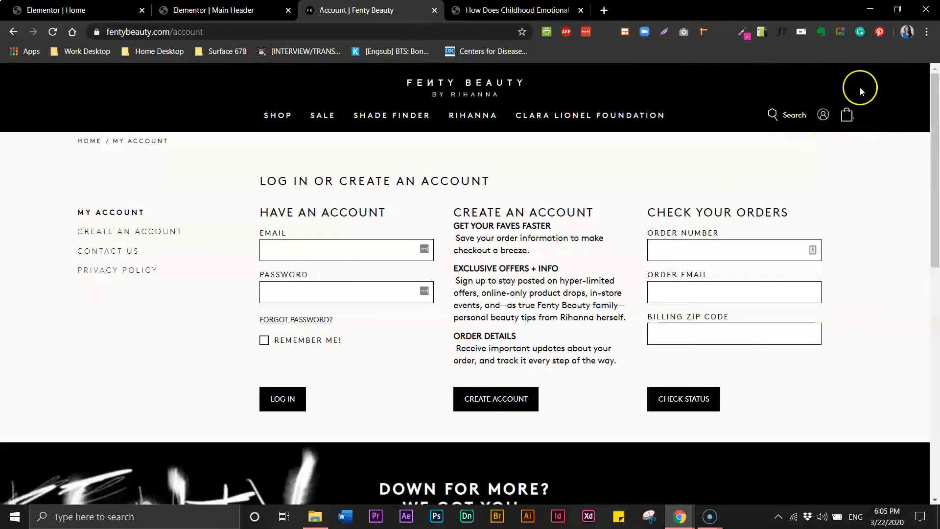
pyautogui.click(223, 11)
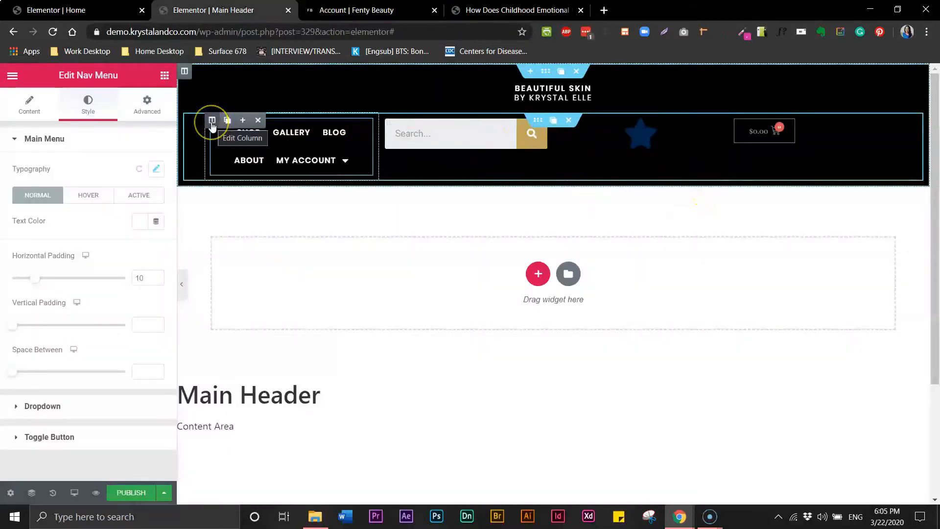
# Add an empty column ahead of the nav menu column, deleting the extra one.
pyautogui.click(243, 122)
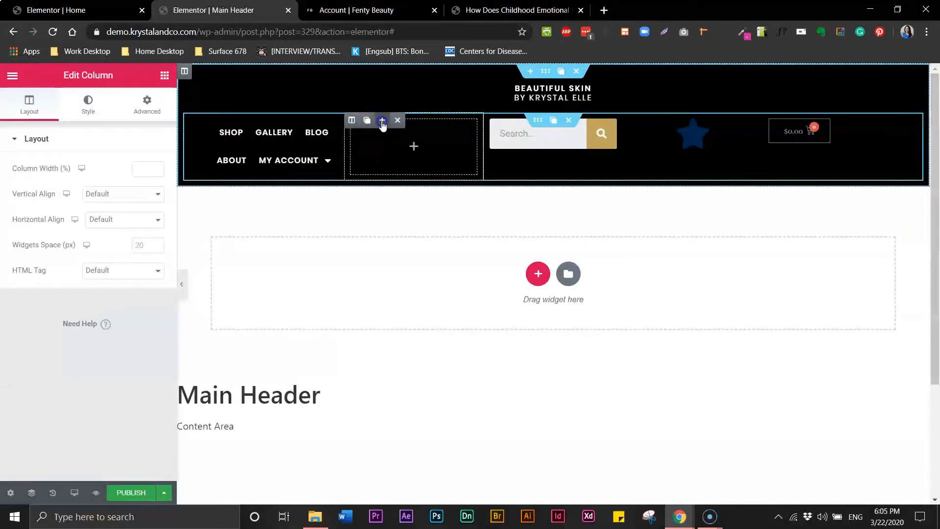
pyautogui.click(383, 122)
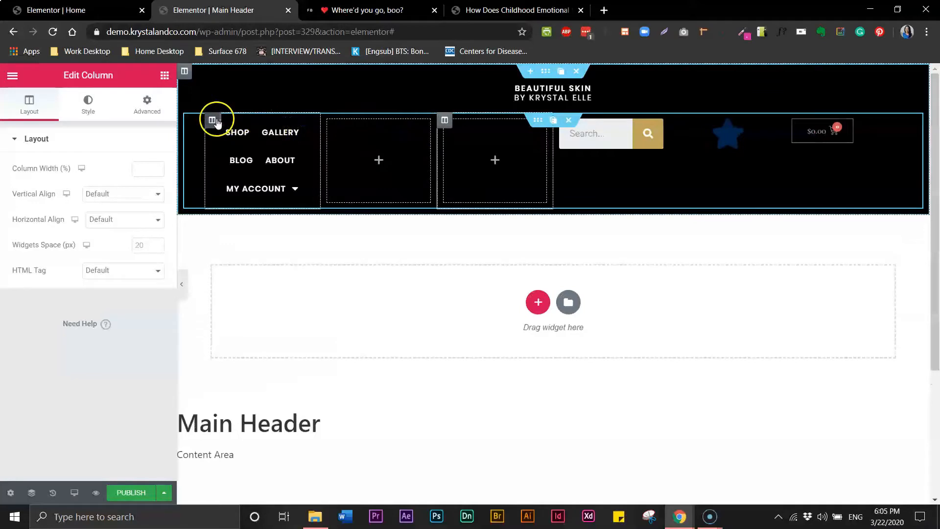
pyautogui.moveTo(212, 118); pyautogui.dragTo(486, 140)
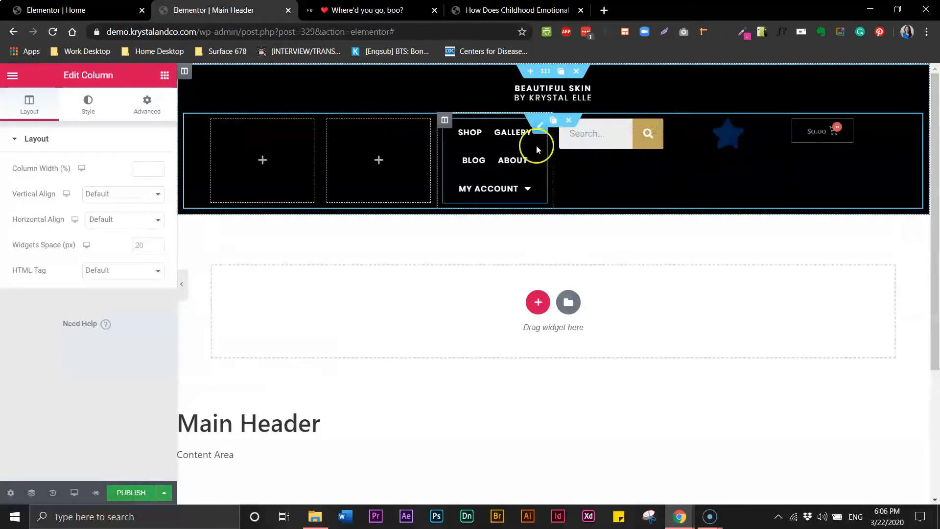
pyautogui.moveTo(330, 120)
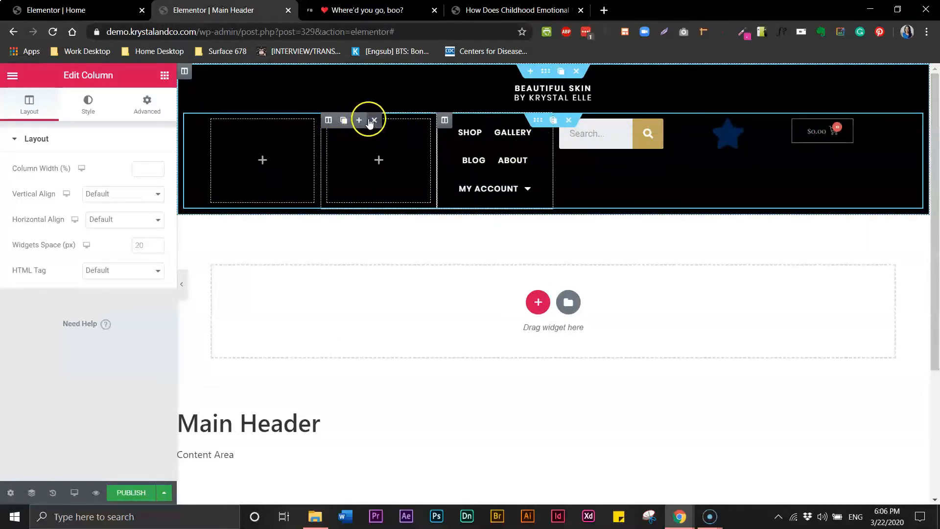
pyautogui.click(376, 120)
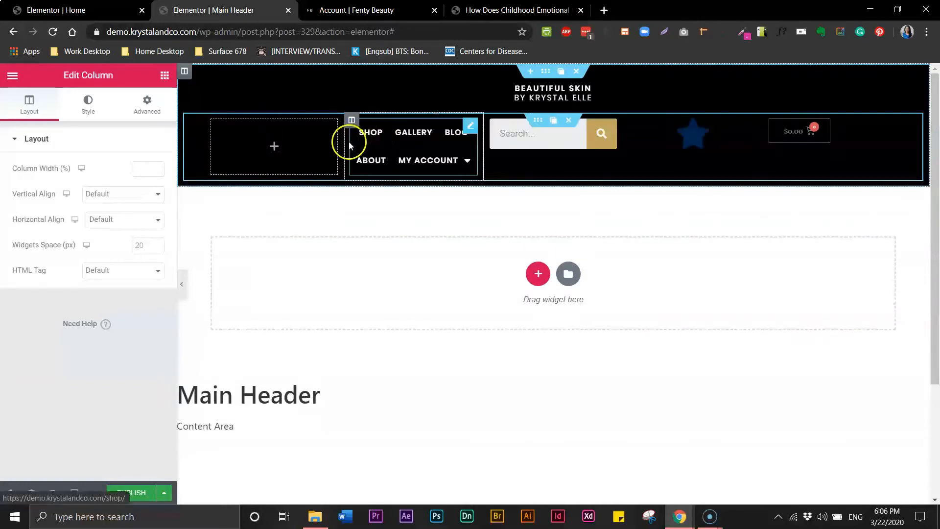
# Resize the columns: narrower cart and empty column, wider search and menu columns.
pyautogui.moveTo(349, 147); pyautogui.dragTo(428, 156)
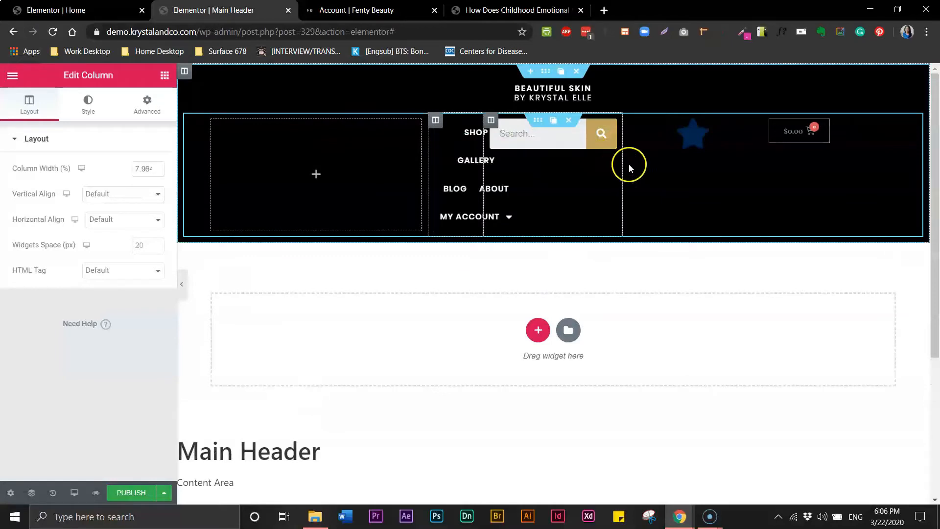
pyautogui.moveTo(762, 175); pyautogui.dragTo(862, 182)
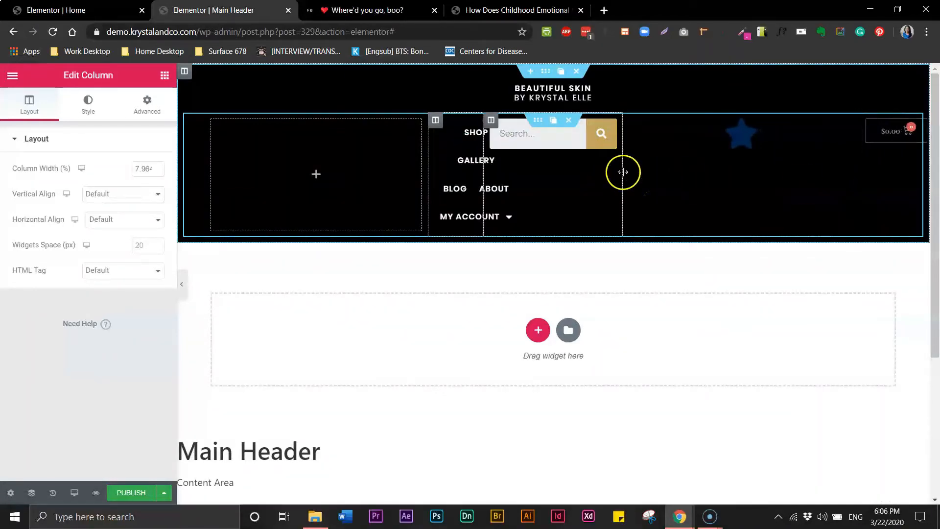
pyautogui.moveTo(623, 172); pyautogui.dragTo(817, 174)
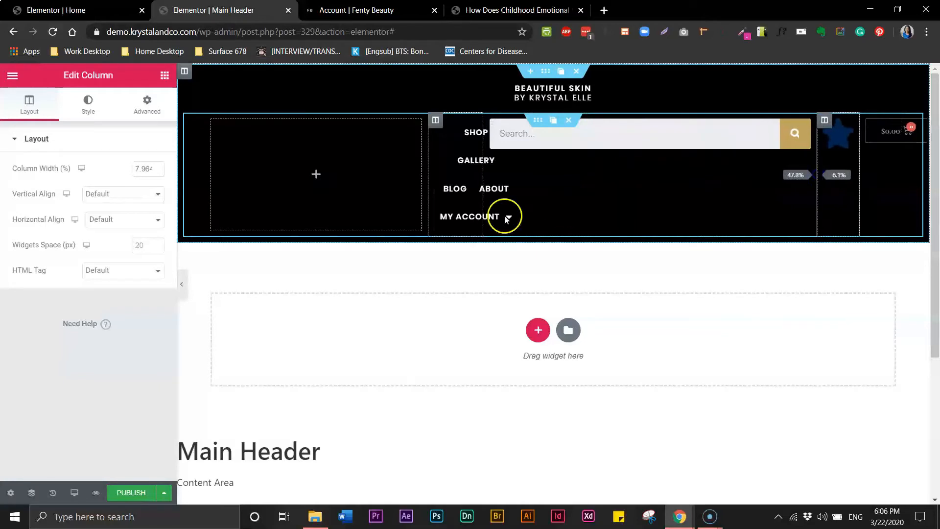
pyautogui.moveTo(483, 201); pyautogui.dragTo(733, 168)
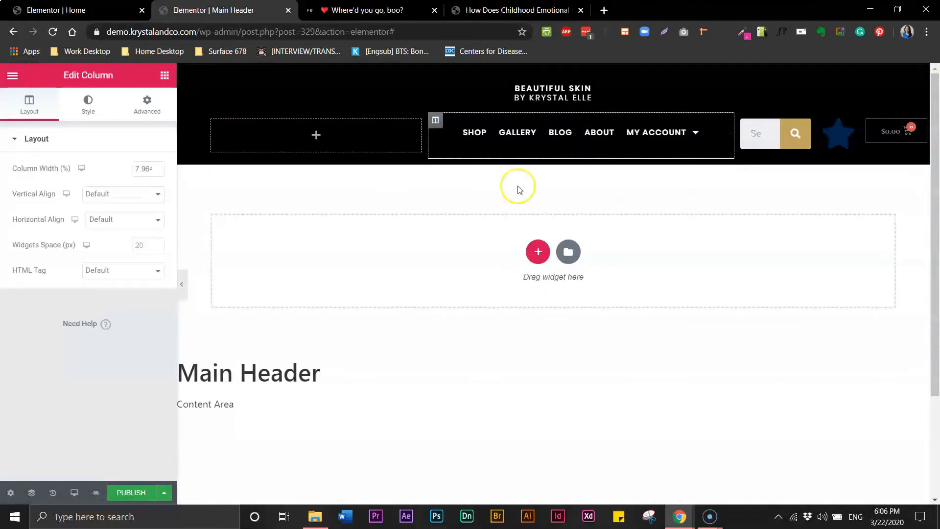
pyautogui.moveTo(426, 142); pyautogui.dragTo(353, 147)
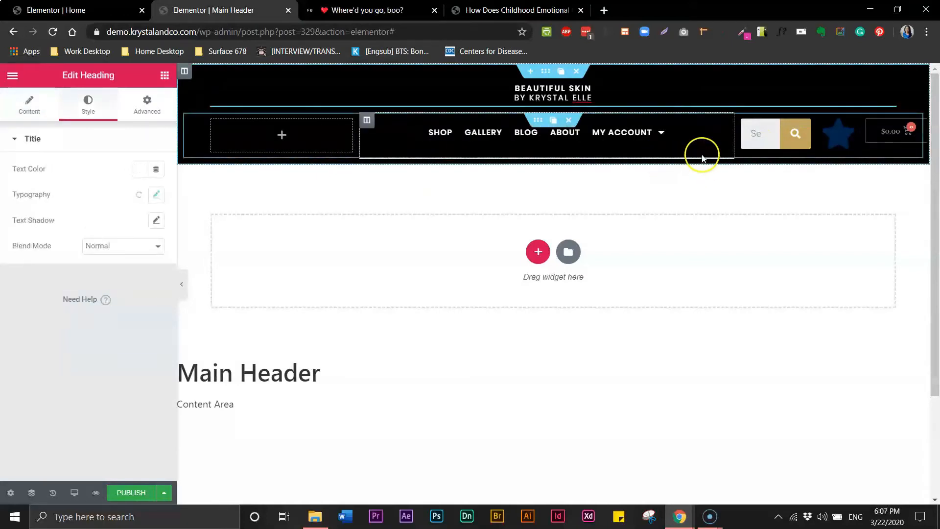
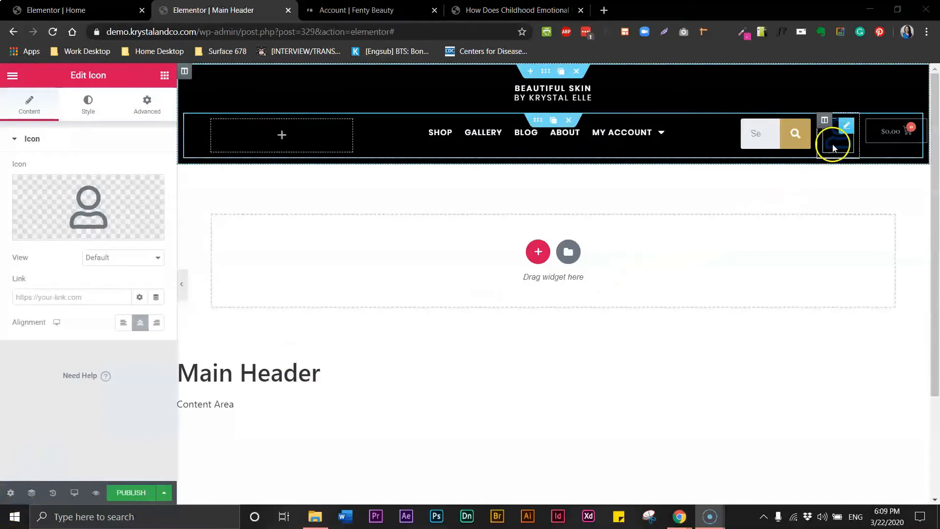
# Swap the account icon for User circle, found by searching 'user' in the Icon Library.
pyautogui.moveTo(67, 196)
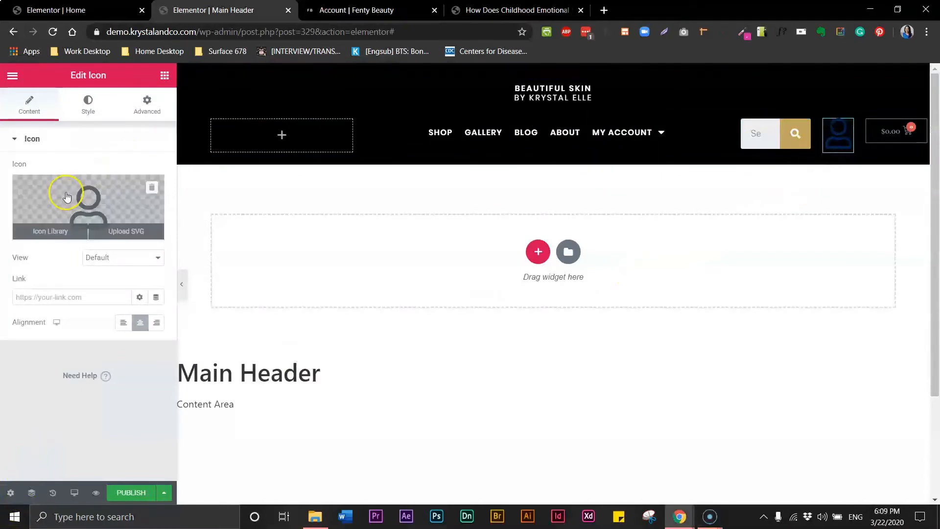
pyautogui.click(51, 232)
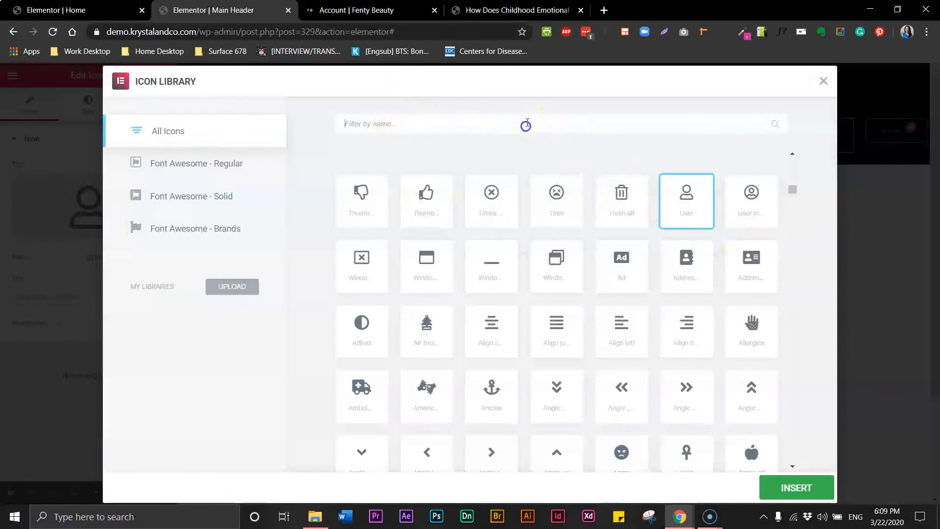
pyautogui.write('user')
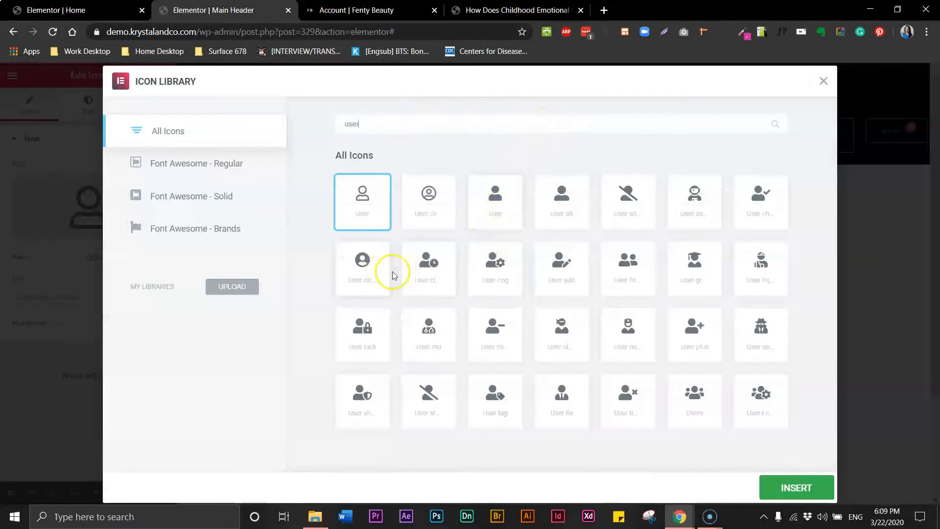
pyautogui.click(363, 270)
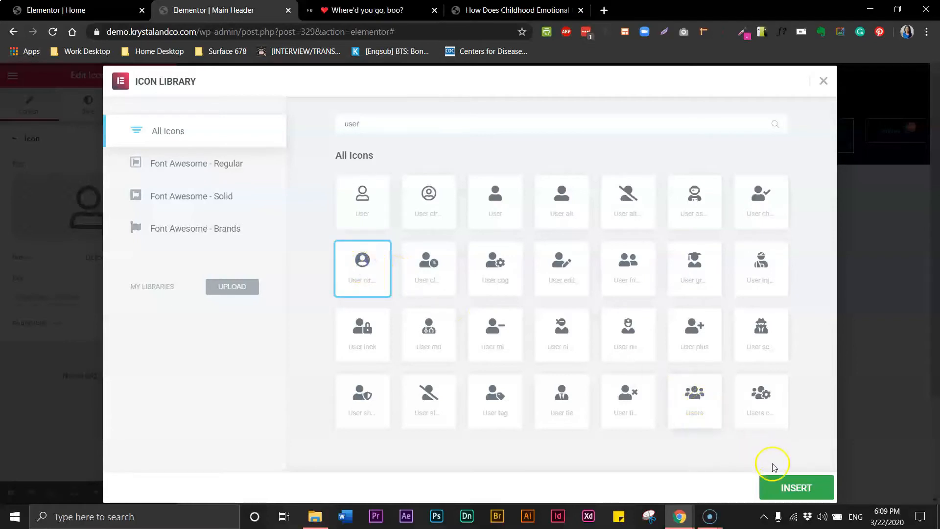
pyautogui.click(779, 490)
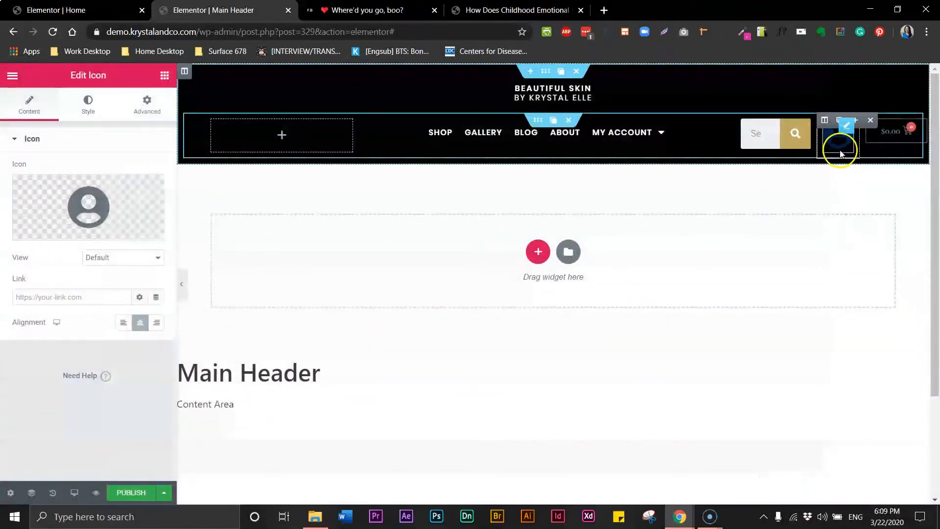
# Make the user-circle icon white and set its size to 24.
pyautogui.click(88, 102)
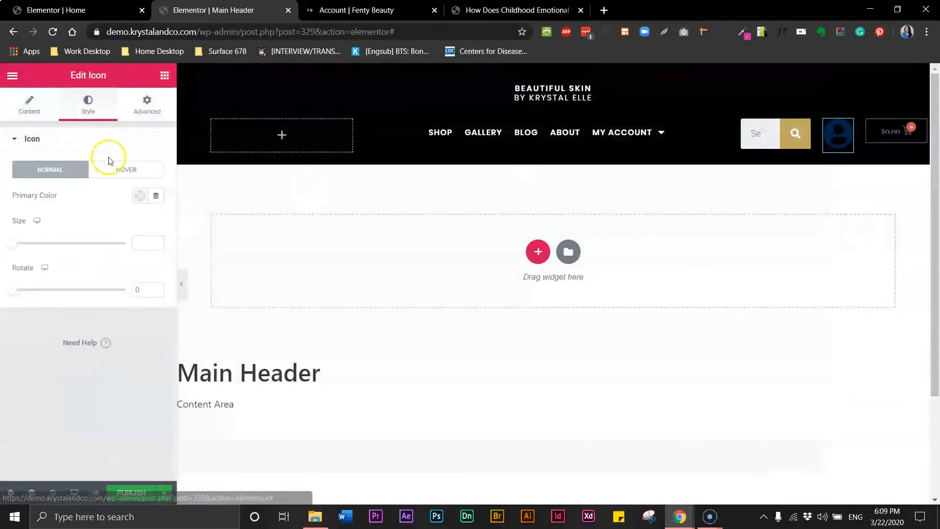
pyautogui.click(139, 195)
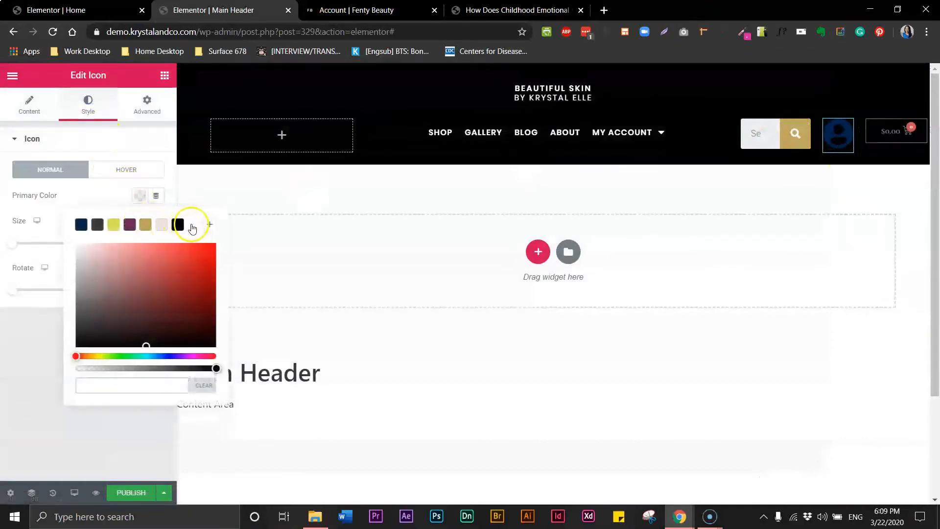
pyautogui.click(193, 225)
pyautogui.click(111, 139)
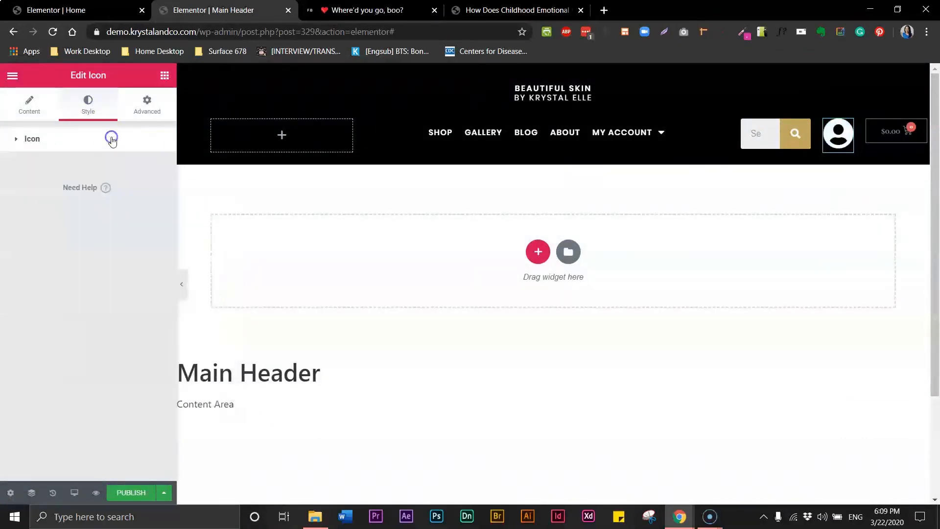
pyautogui.click(29, 140)
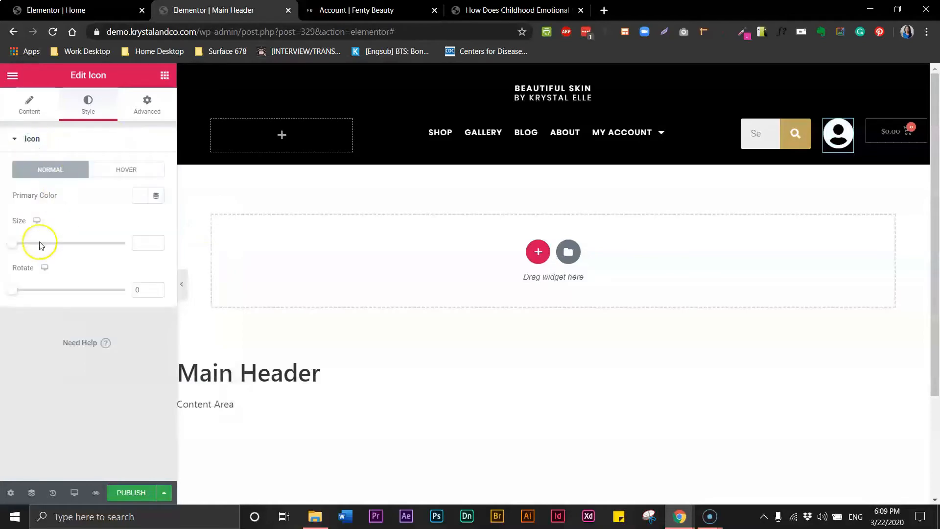
pyautogui.click(136, 241)
pyautogui.write('1')
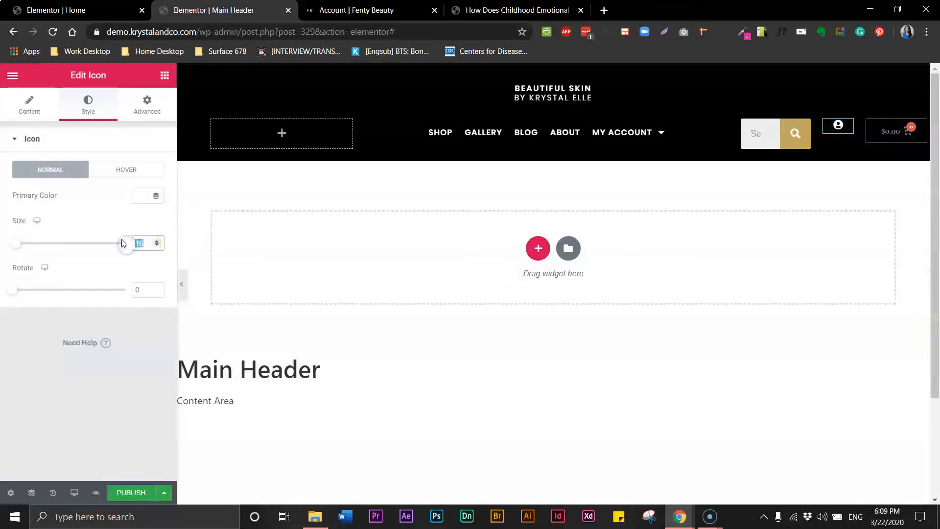
# Compare the header against the Fenty Beauty reference pages.
pyautogui.click(374, 10)
pyautogui.click(235, 10)
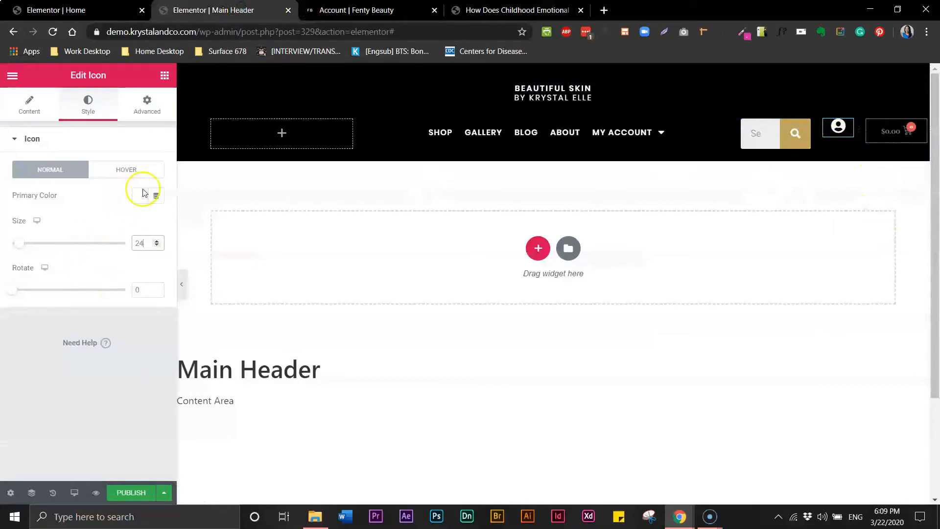
pyautogui.click(342, 11)
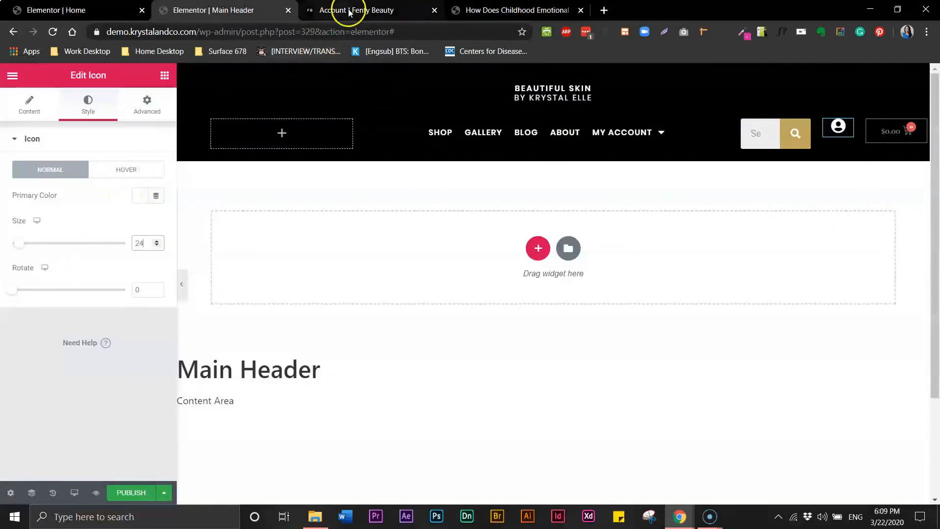
pyautogui.click(227, 12)
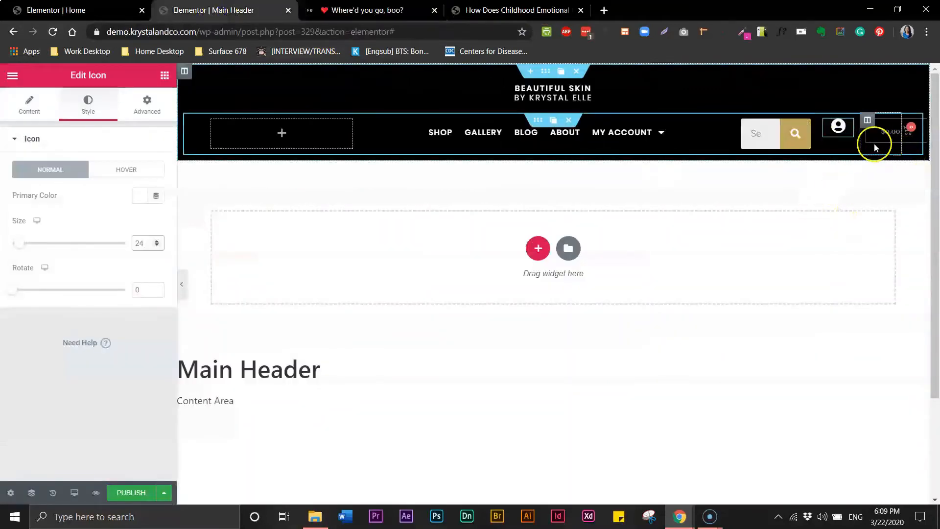
# Keep the search form on the Classic skin after trying Minimal, and set button size to 24.
pyautogui.click(797, 142)
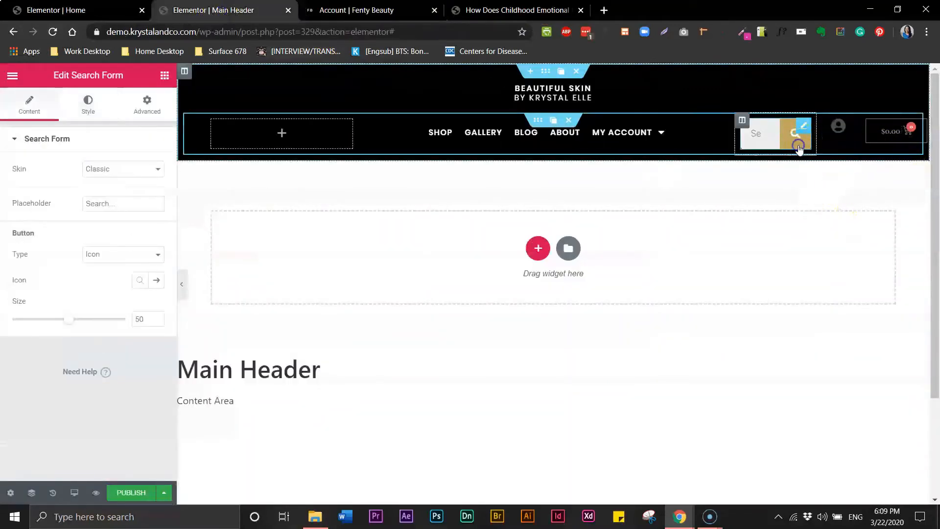
pyautogui.click(98, 169)
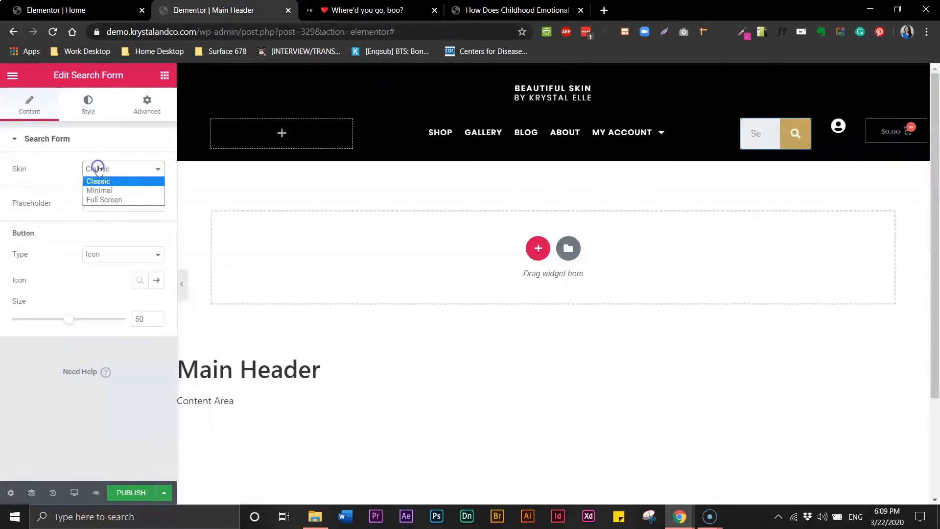
pyautogui.click(102, 189)
pyautogui.click(110, 170)
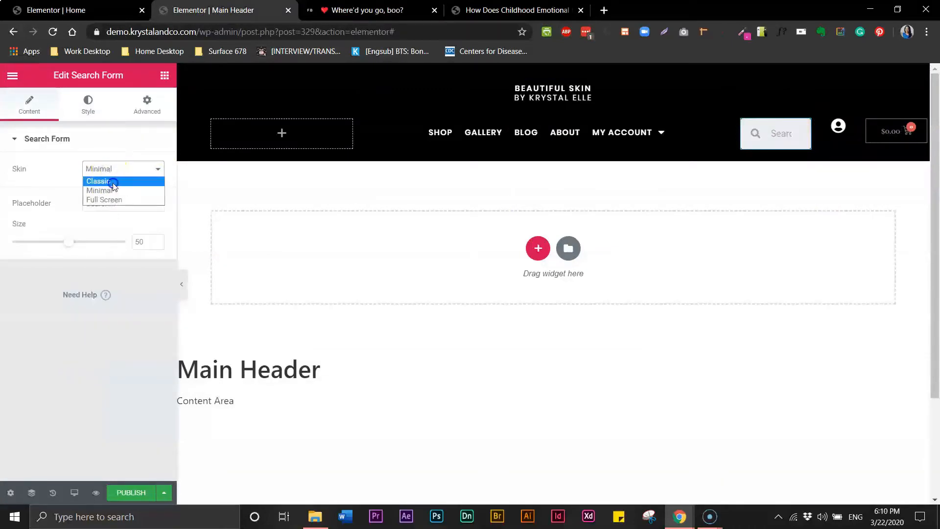
pyautogui.click(106, 180)
pyautogui.click(152, 258)
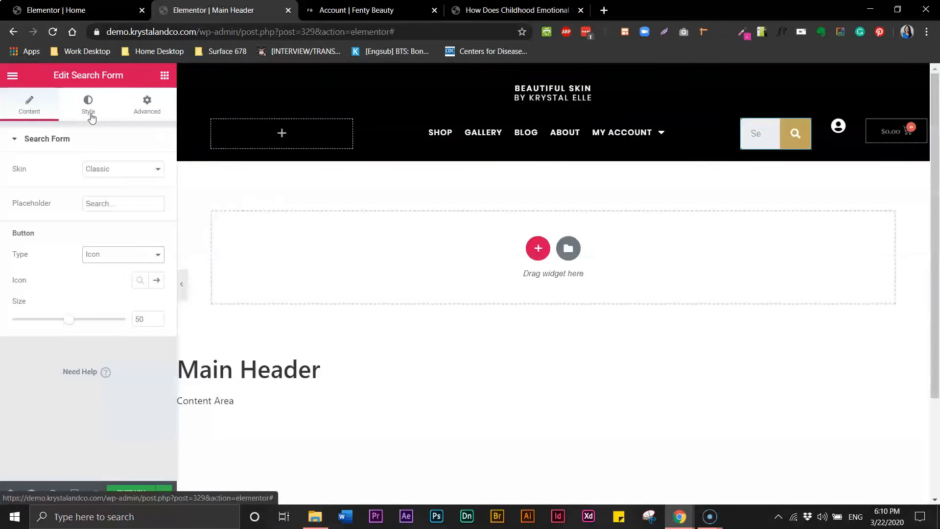
pyautogui.moveTo(69, 319); pyautogui.dragTo(42, 317)
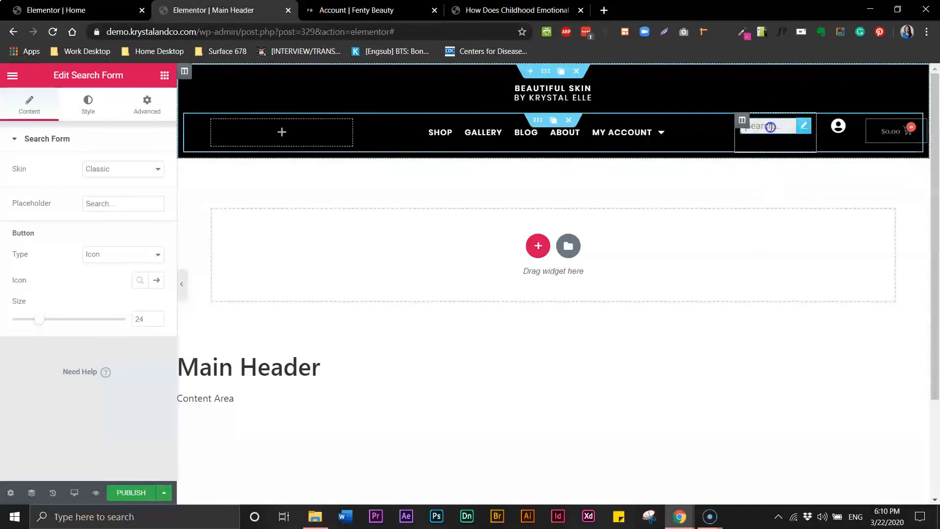
pyautogui.click(88, 104)
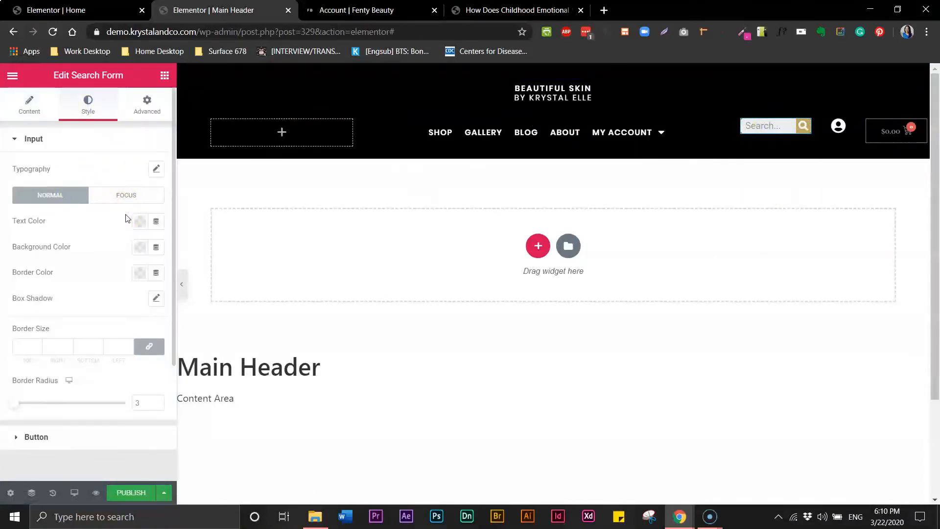
# Give the search button a black background and a white icon.
pyautogui.click(19, 438)
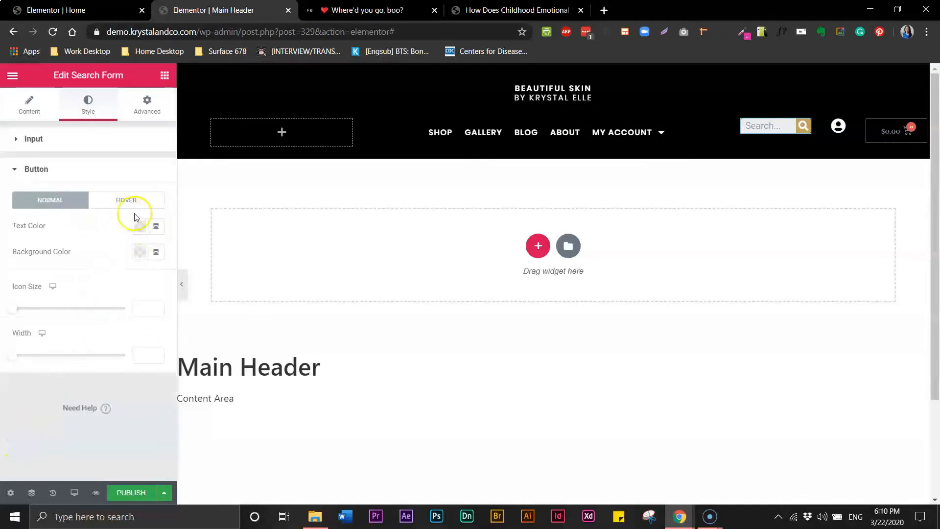
pyautogui.click(139, 252)
pyautogui.click(178, 283)
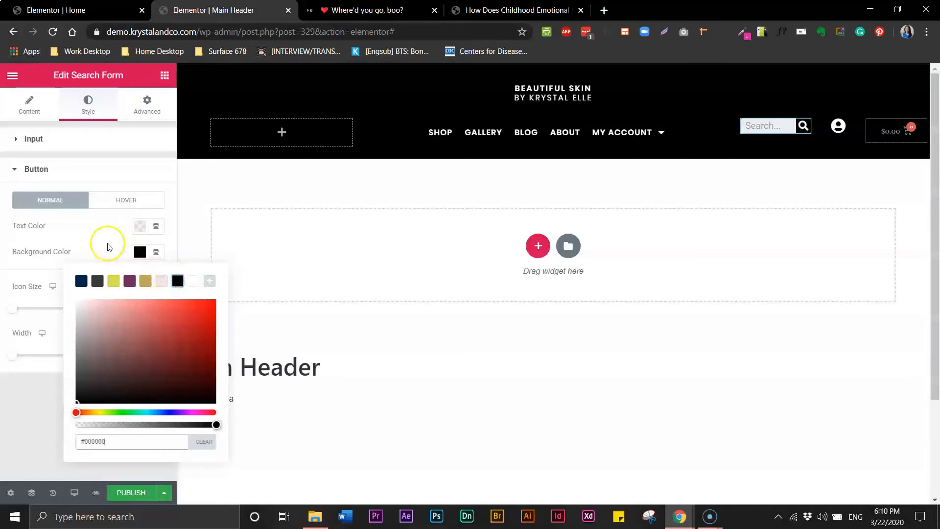
pyautogui.click(121, 256)
pyautogui.click(139, 226)
pyautogui.click(194, 259)
pyautogui.click(80, 219)
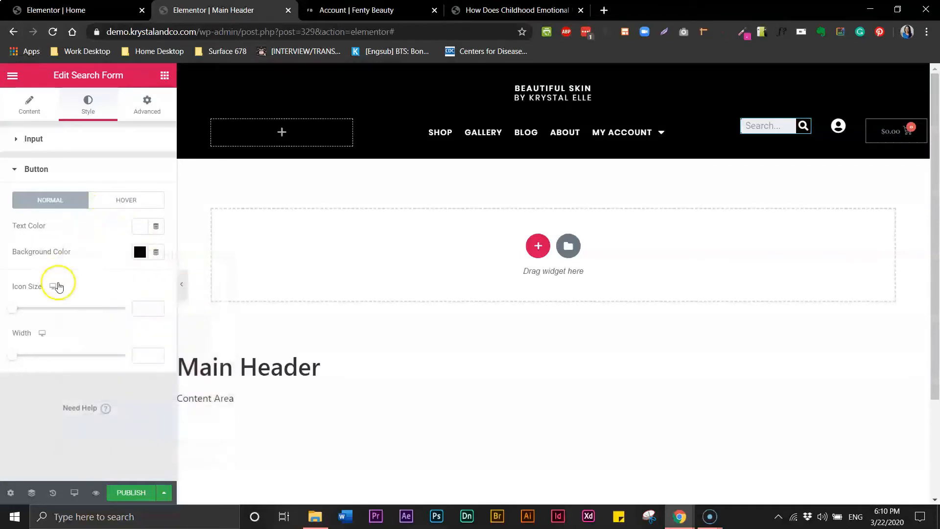
# Make the search input background fully transparent.
pyautogui.click(20, 142)
pyautogui.click(139, 251)
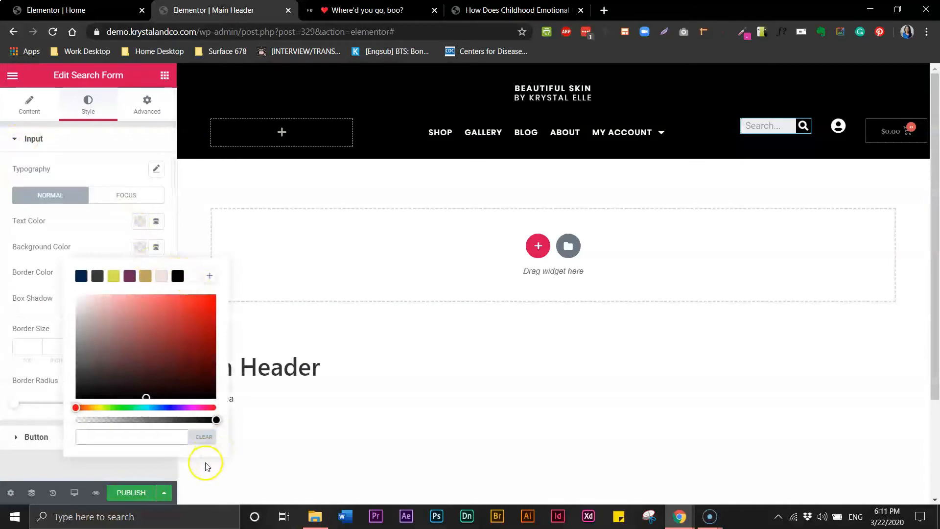
pyautogui.click(219, 420)
pyautogui.moveTo(219, 420); pyautogui.dragTo(74, 409)
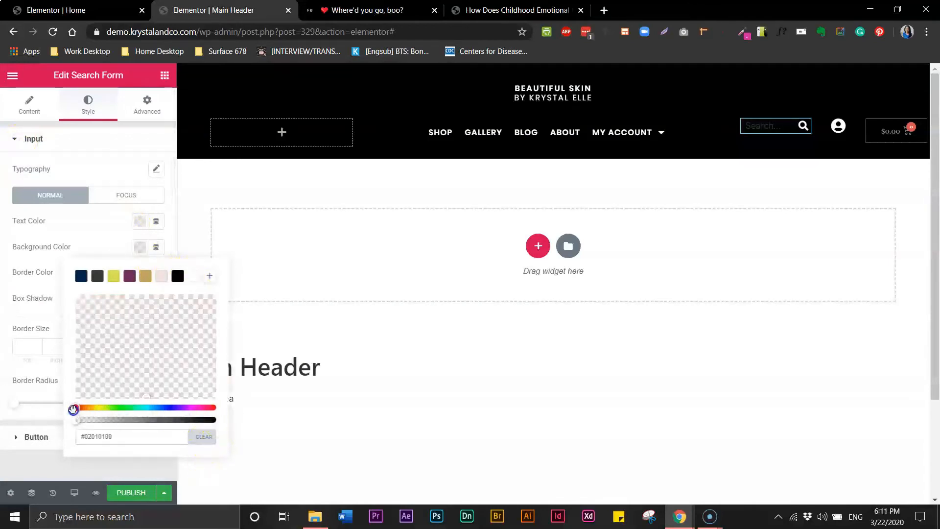
pyautogui.click(88, 221)
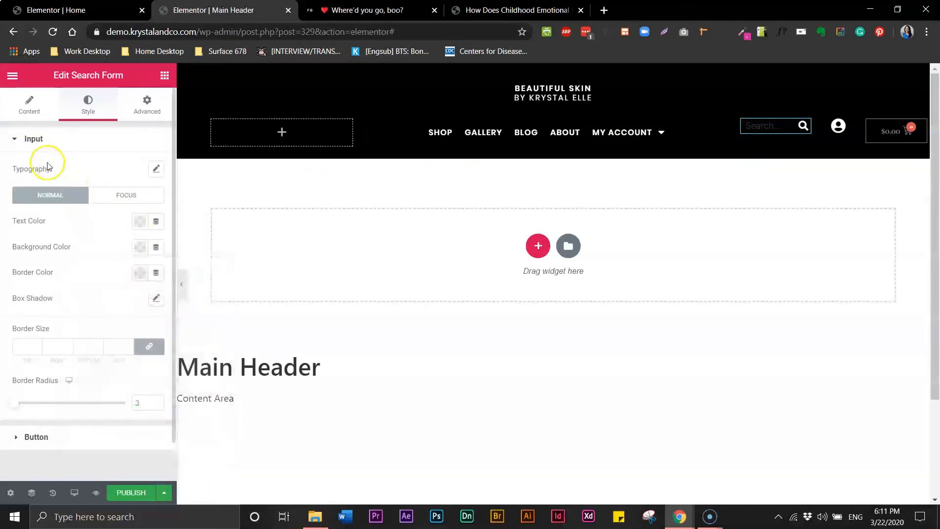
# Remove the 'Search' placeholder text and check the empty search box.
pyautogui.click(30, 103)
pyautogui.doubleClick(104, 202)
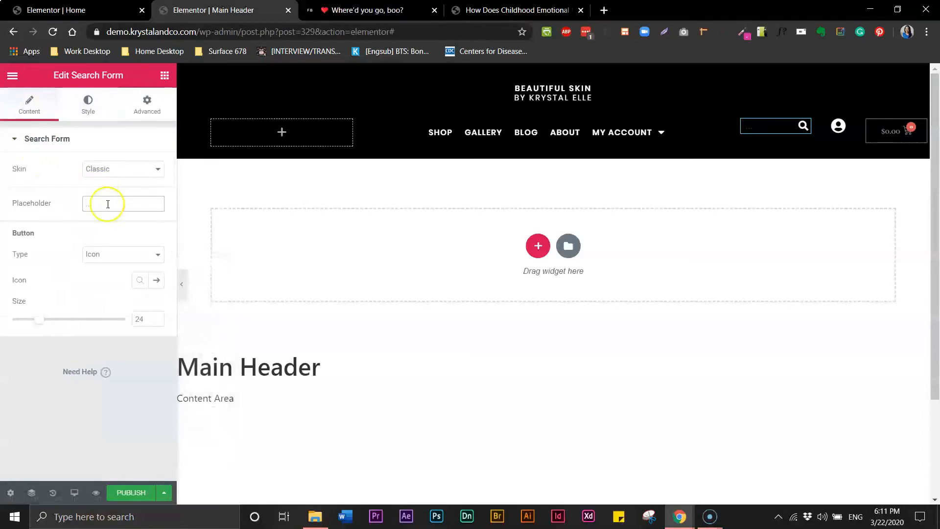
pyautogui.click(110, 143)
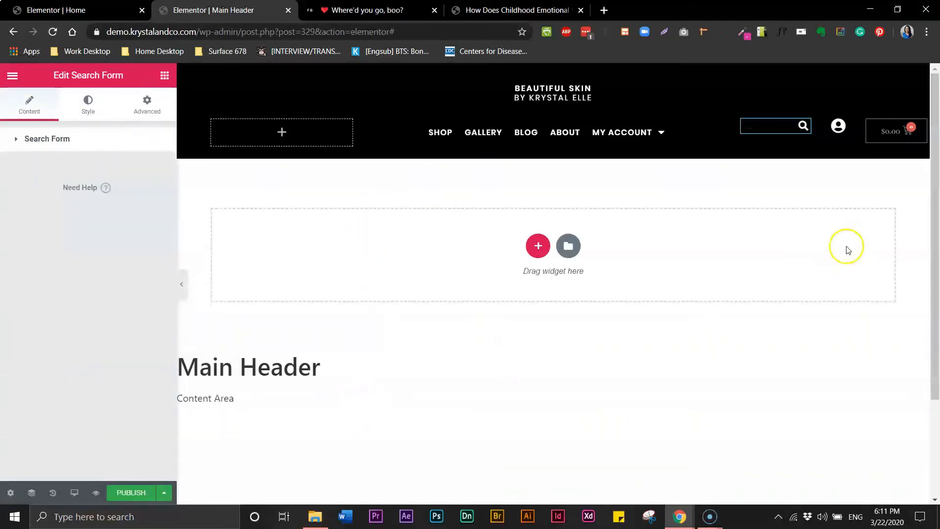
pyautogui.click(795, 131)
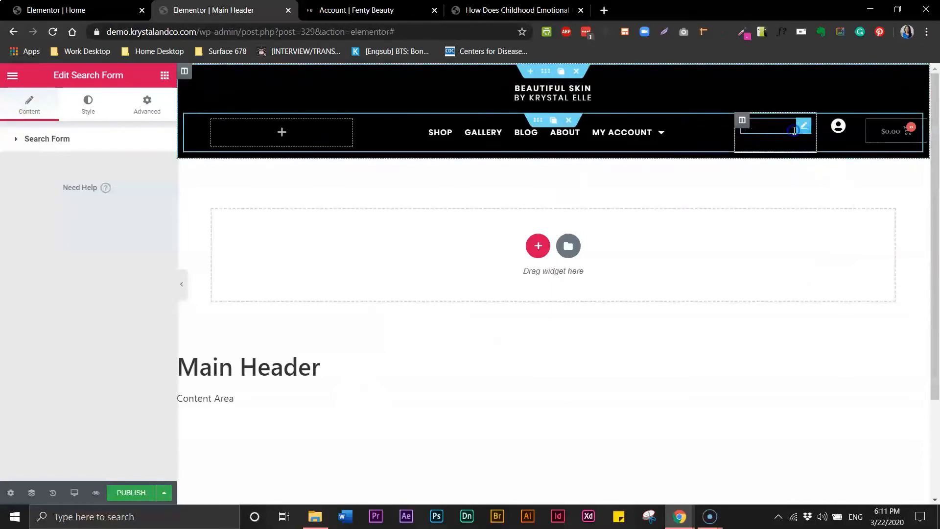
# Set the search button's icon size to 22.
pyautogui.click(88, 102)
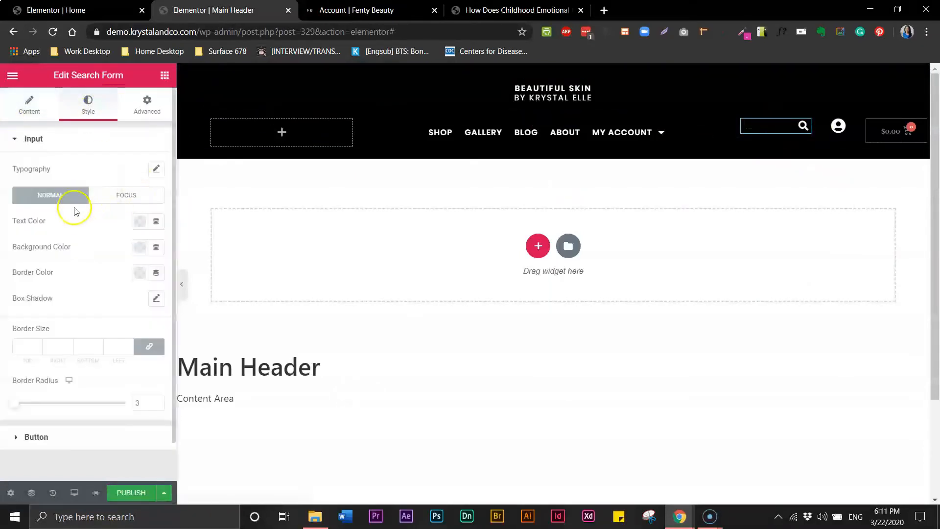
pyautogui.click(17, 440)
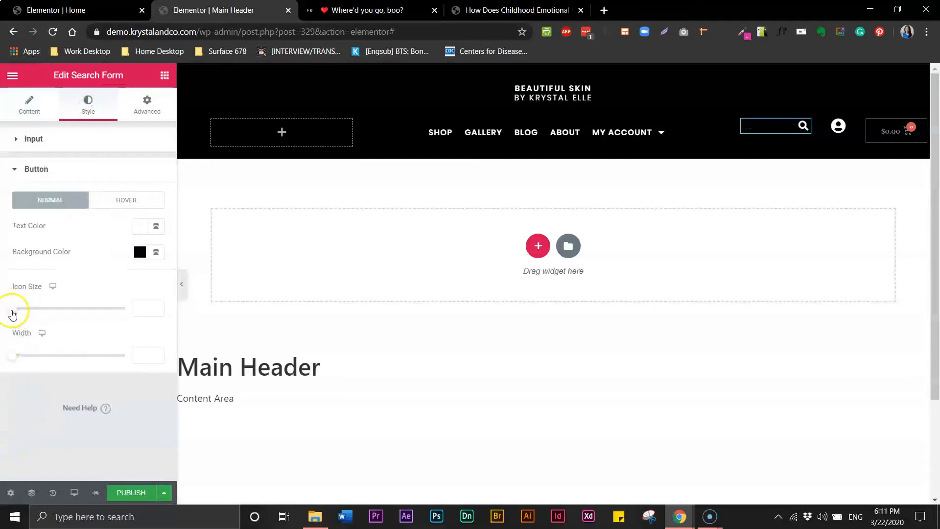
pyautogui.moveTo(40, 312); pyautogui.dragTo(36, 310)
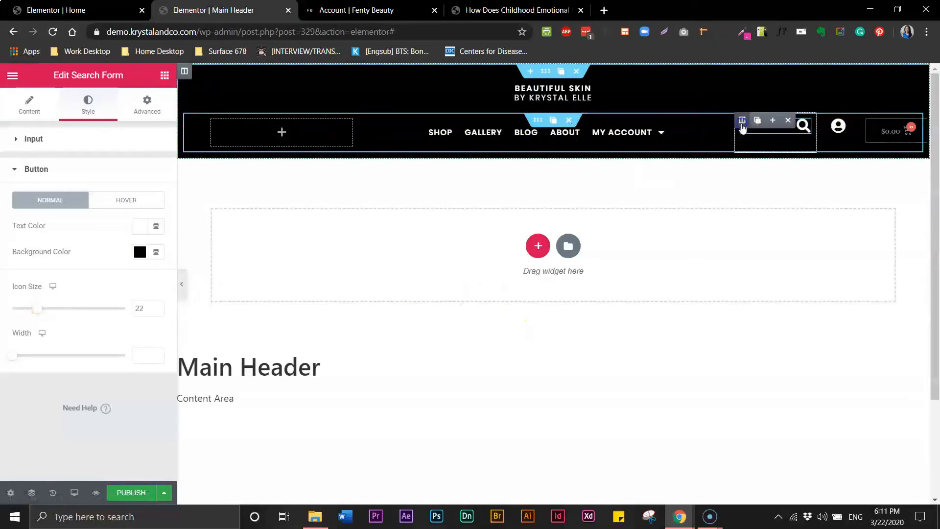
# Center the search column horizontally and the account column both horizontally and vertically.
pyautogui.click(743, 123)
pyautogui.click(108, 219)
pyautogui.click(110, 252)
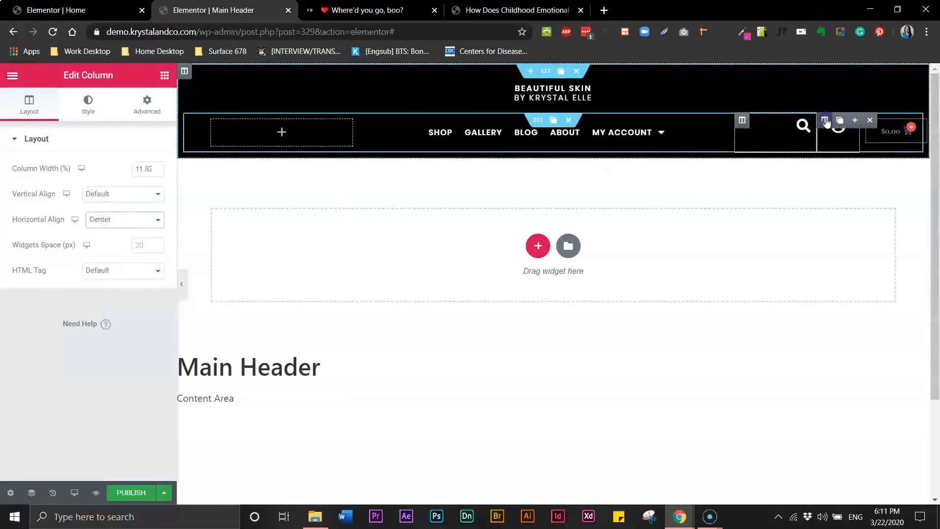
pyautogui.click(826, 121)
pyautogui.click(130, 219)
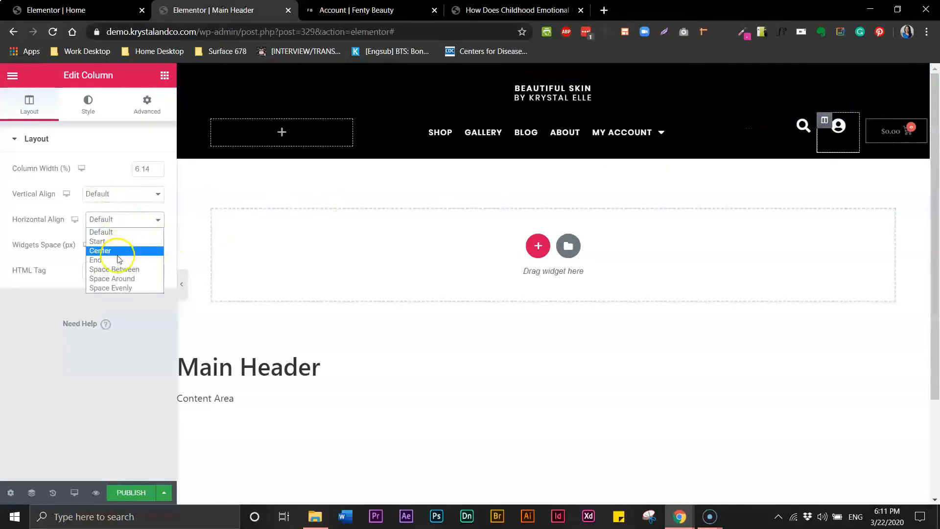
pyautogui.click(117, 255)
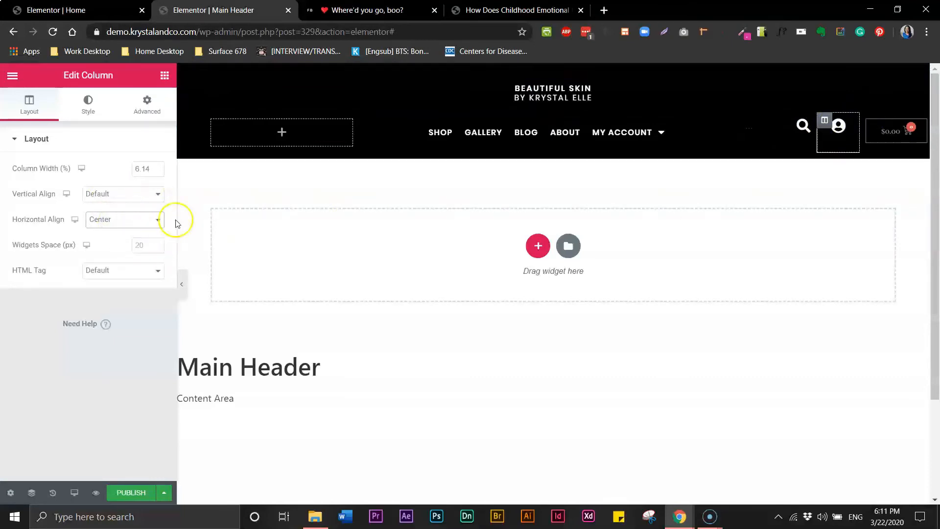
pyautogui.click(156, 194)
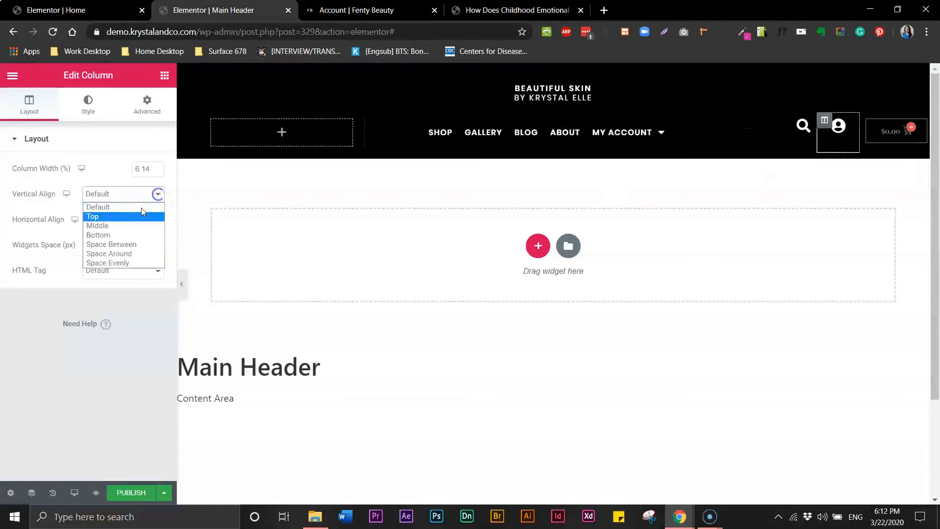
pyautogui.click(117, 226)
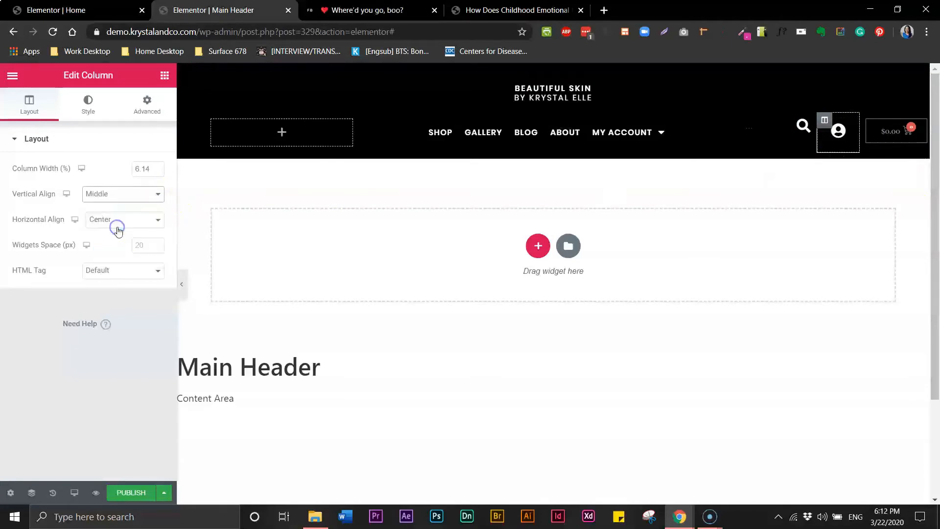
# Set vertical alignment to Middle for the search, cart and navigation menu columns.
pyautogui.click(743, 123)
pyautogui.click(158, 194)
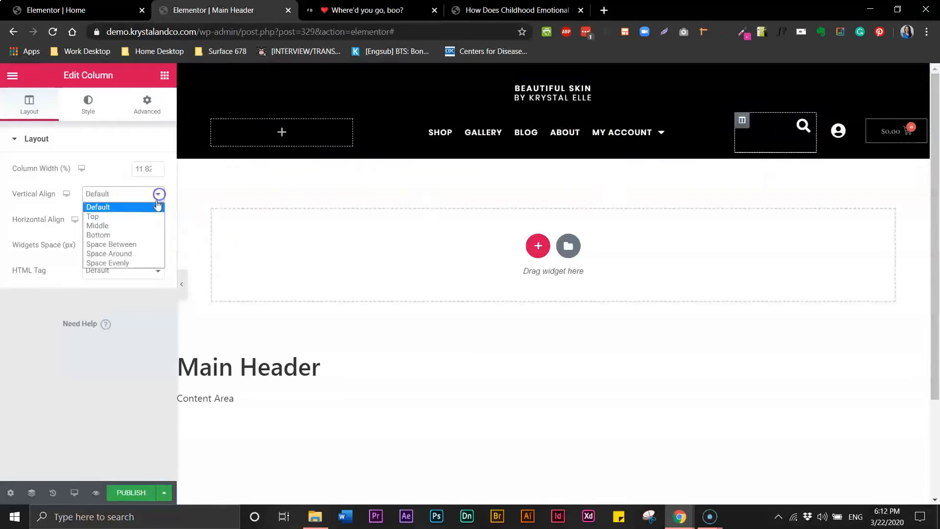
pyautogui.click(149, 226)
pyautogui.click(869, 123)
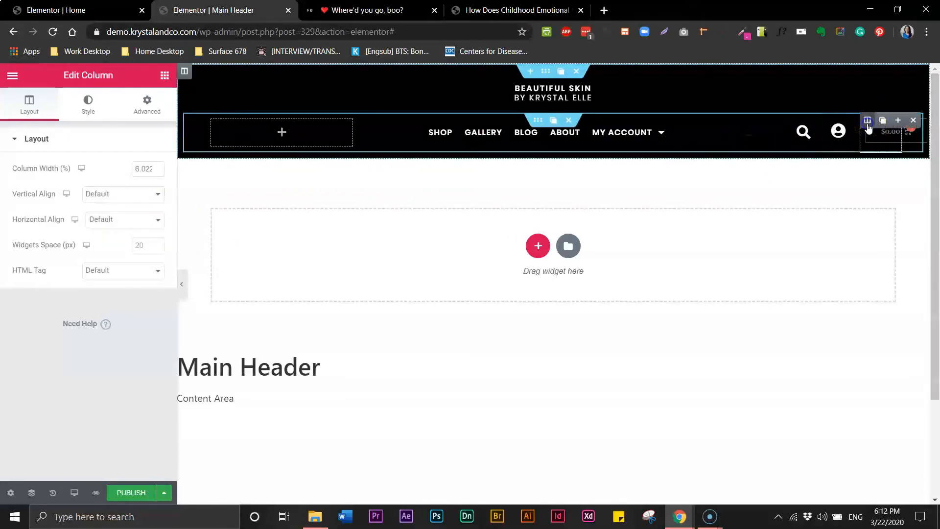
pyautogui.click(101, 201)
pyautogui.click(100, 226)
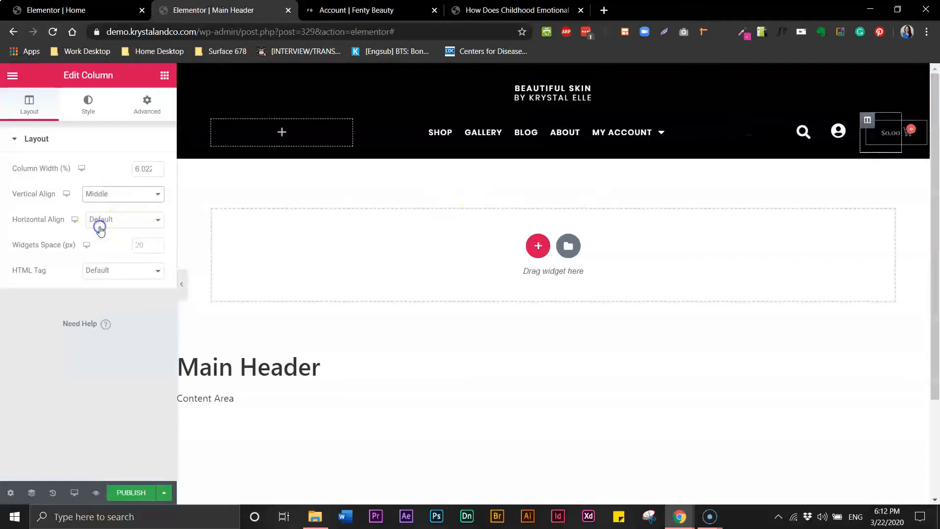
pyautogui.click(370, 125)
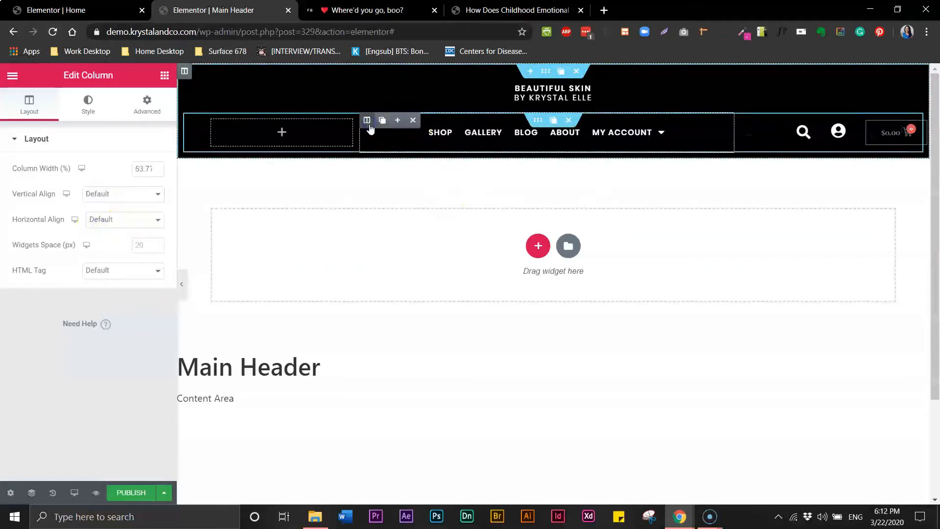
pyautogui.click(130, 193)
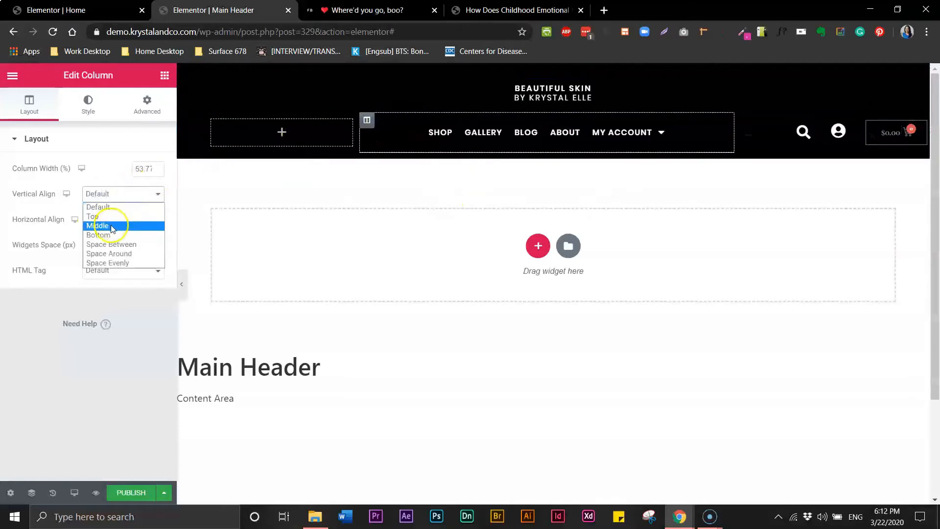
pyautogui.click(112, 226)
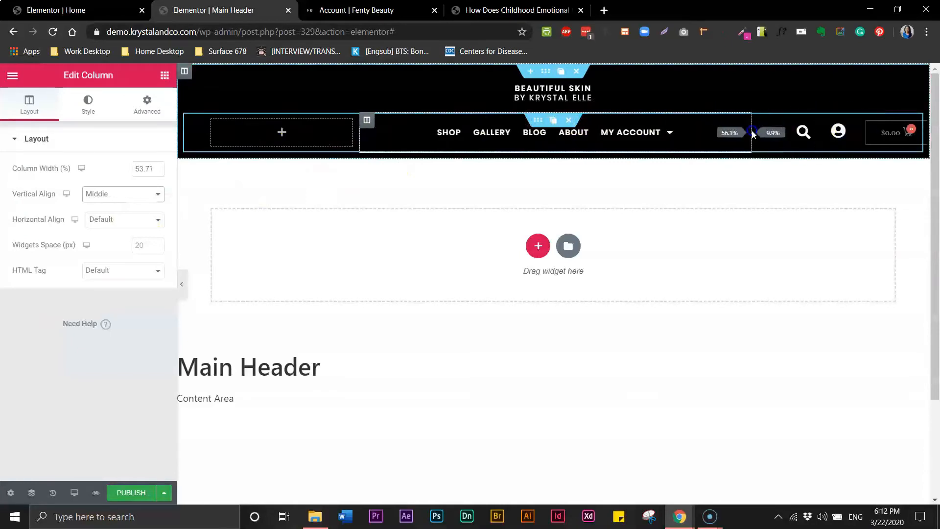
# Set the menu cart's items indicator to None.
pyautogui.click(889, 132)
pyautogui.click(120, 194)
pyautogui.click(115, 208)
pyautogui.click(118, 195)
# Try Bubble and Plain cart item indicators, then settle on None.
pyautogui.click(98, 217)
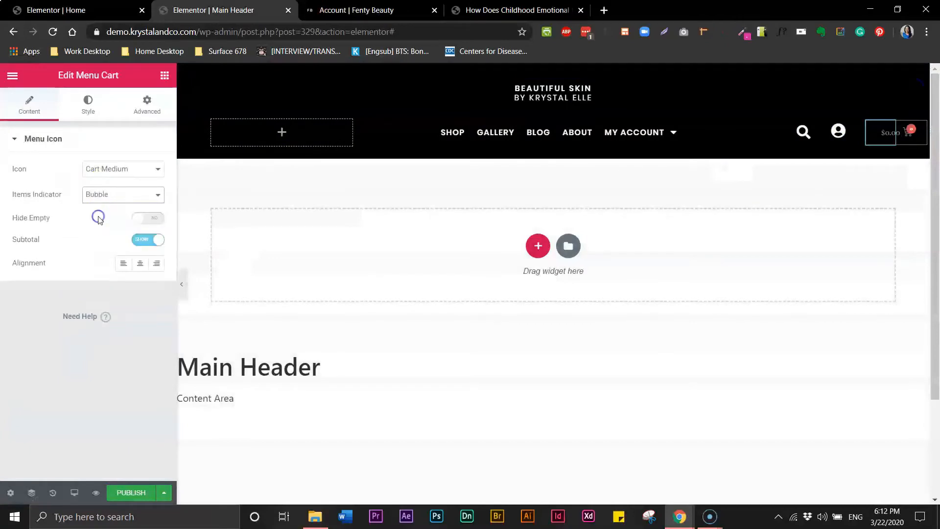
pyautogui.click(108, 196)
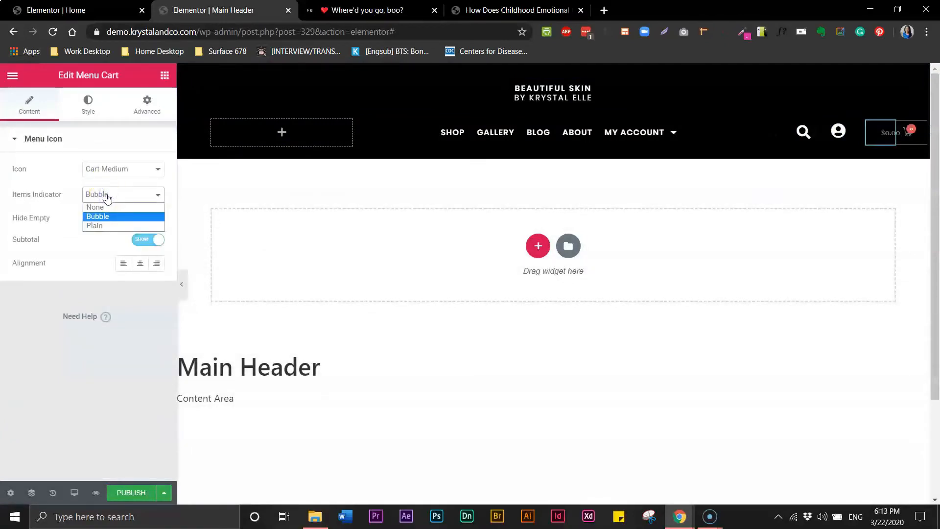
pyautogui.click(95, 225)
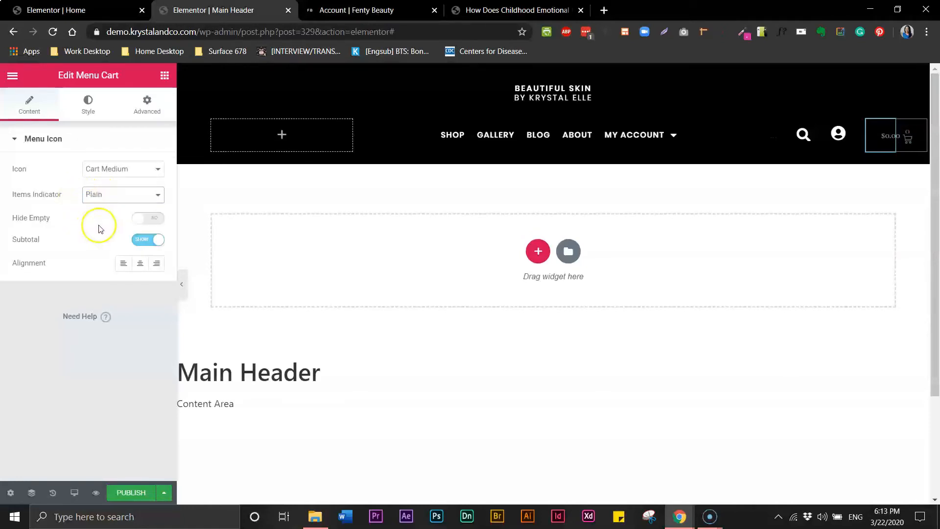
pyautogui.click(108, 198)
pyautogui.click(104, 209)
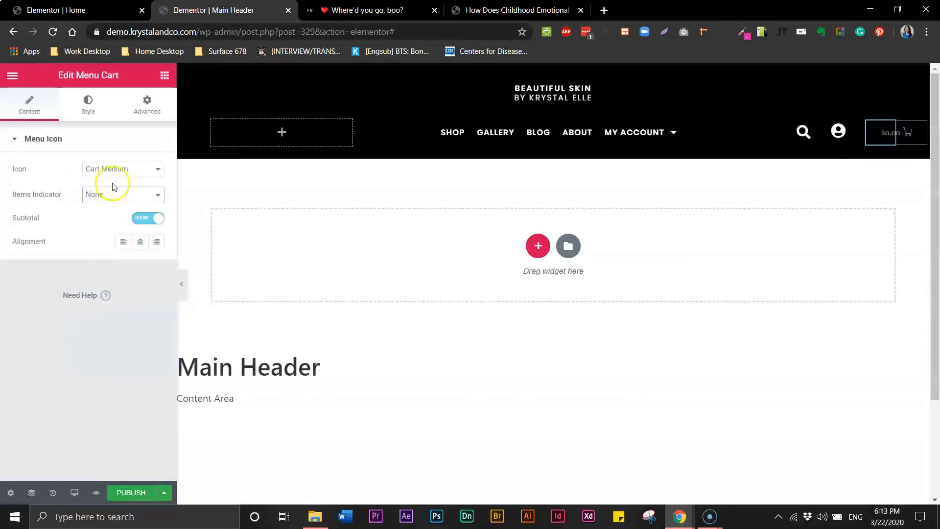
# Change the cart icon to Bag Solid after trying Bag Light and Bag Medium.
pyautogui.click(122, 172)
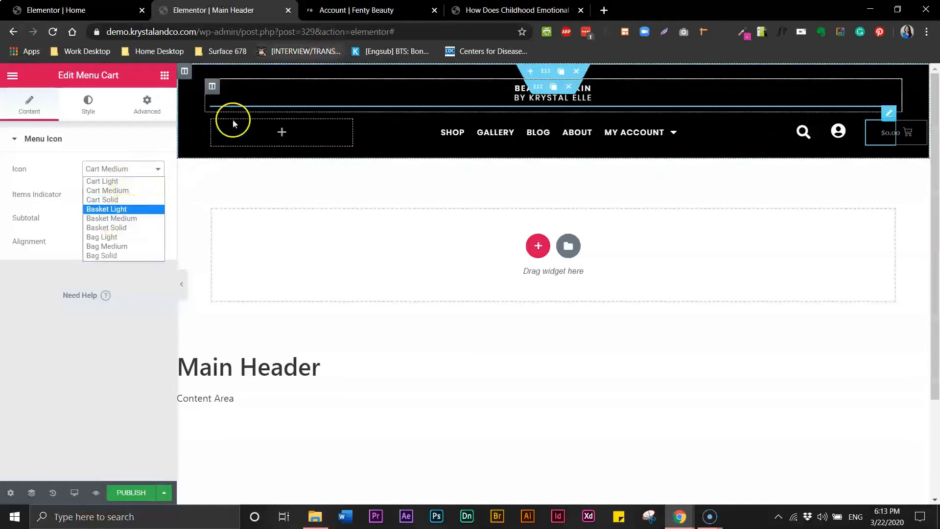
pyautogui.click(361, 14)
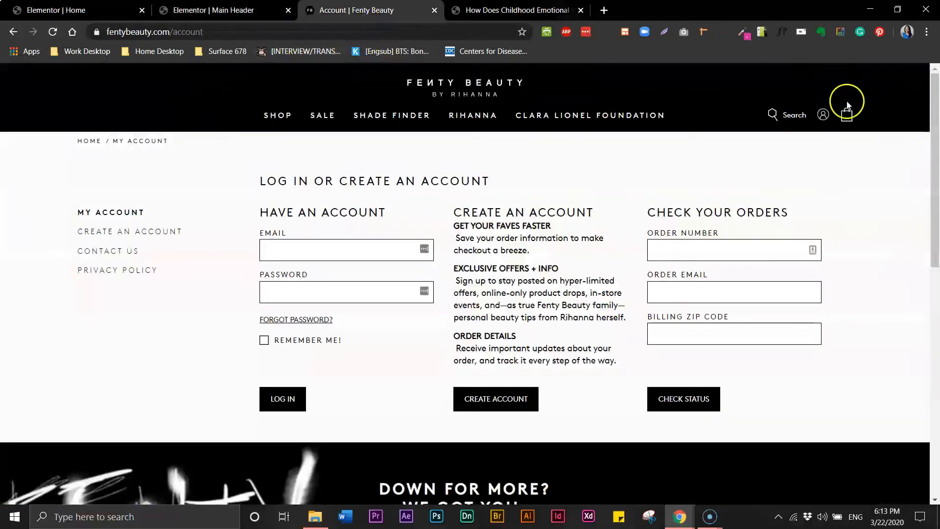
pyautogui.click(247, 11)
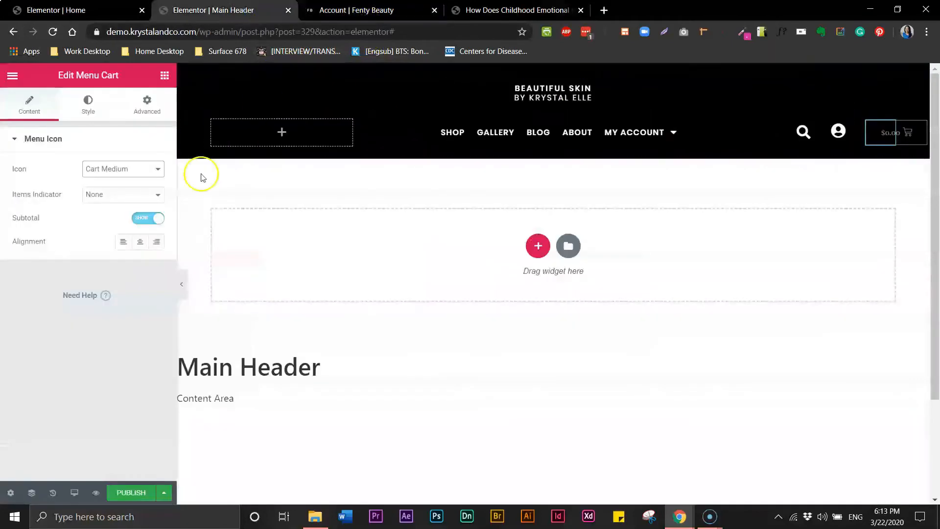
pyautogui.click(108, 170)
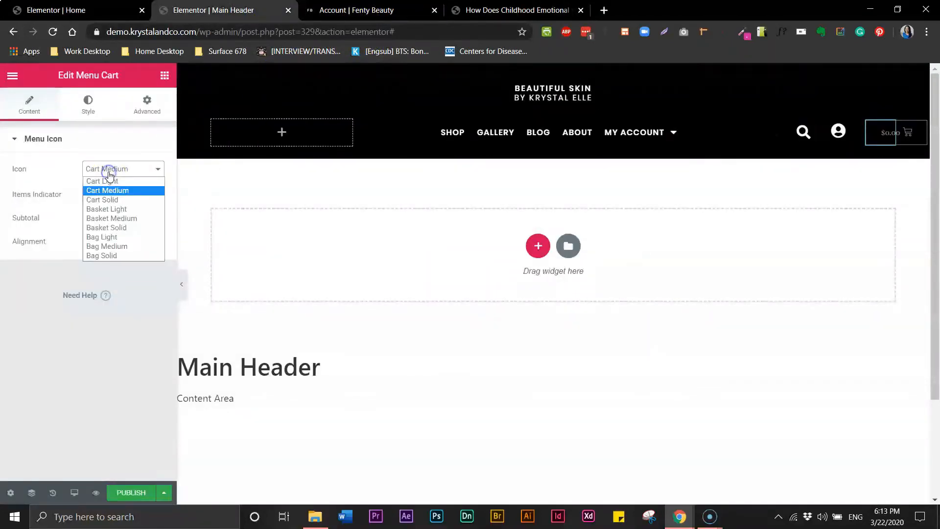
pyautogui.click(117, 237)
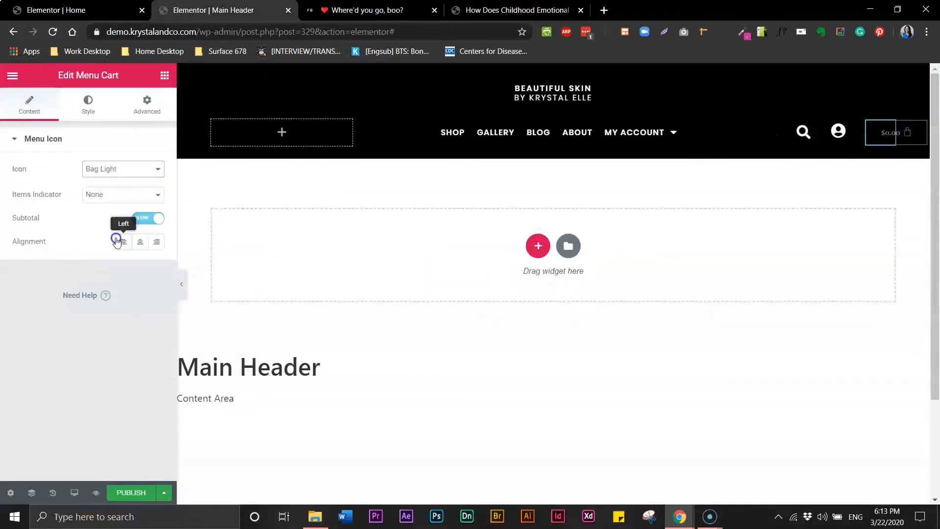
pyautogui.click(132, 174)
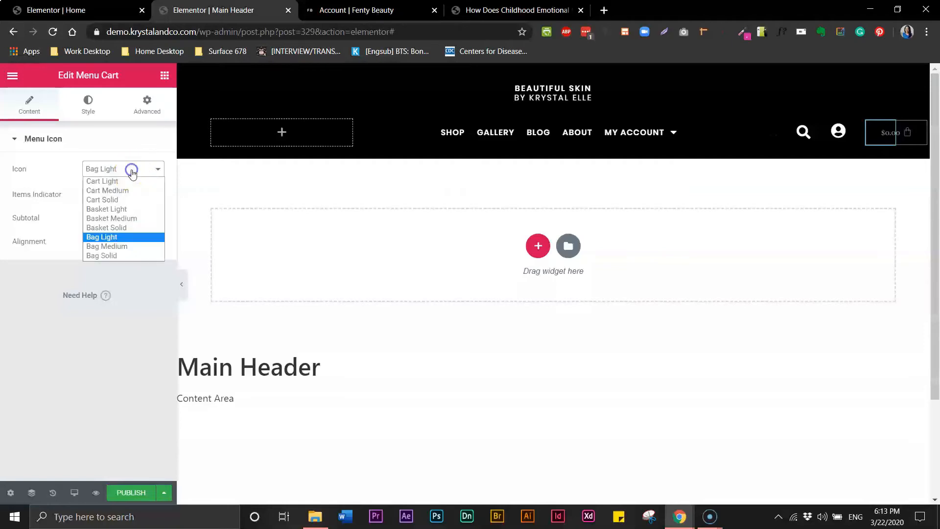
pyautogui.click(112, 246)
pyautogui.click(121, 169)
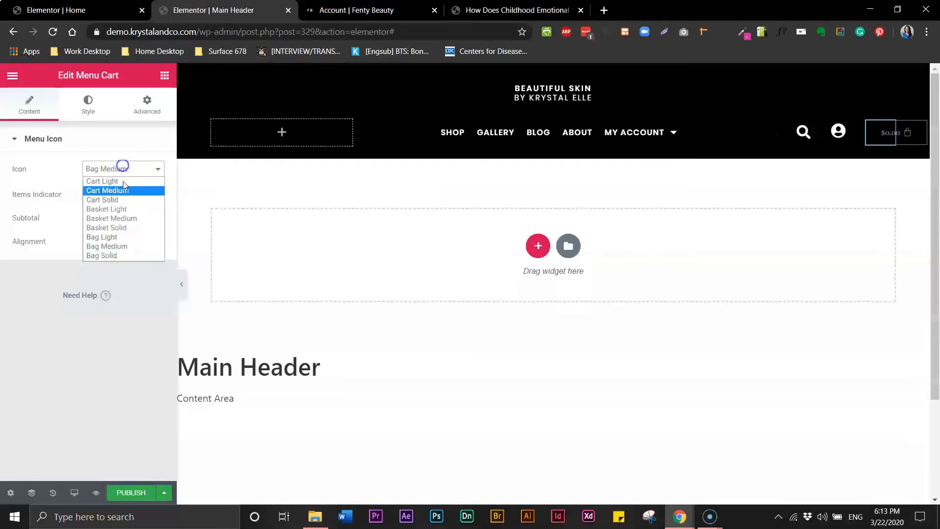
pyautogui.click(105, 256)
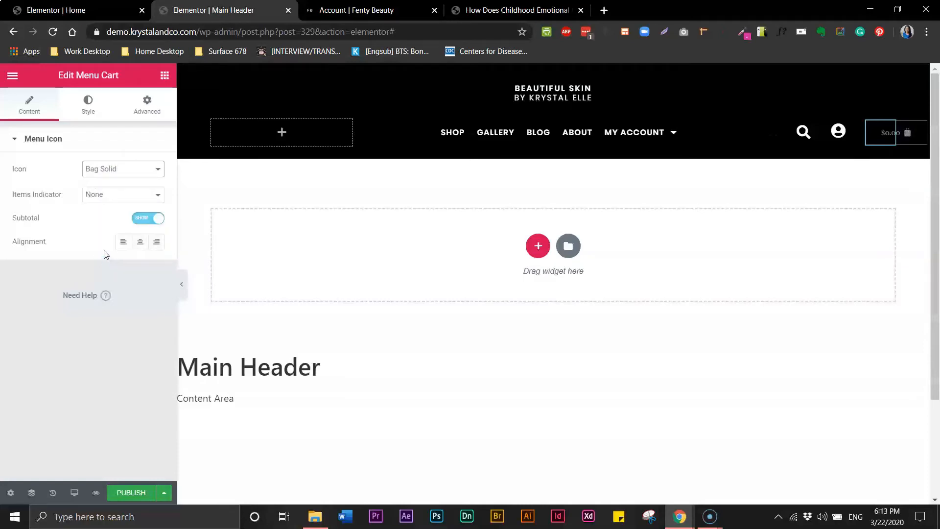
# Turn off the cart subtotal and make the bag icon white at size 25.
pyautogui.click(141, 221)
pyautogui.click(96, 107)
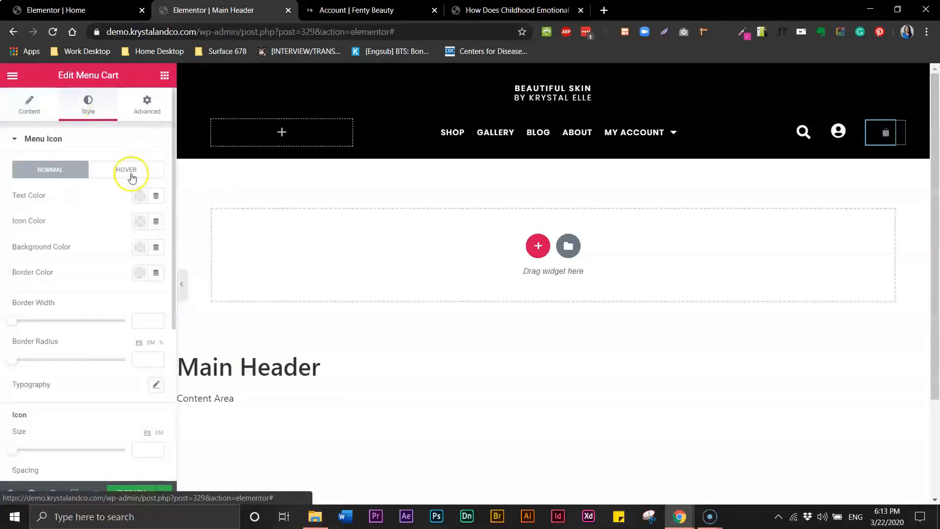
pyautogui.click(140, 221)
pyautogui.click(196, 255)
pyautogui.click(22, 478)
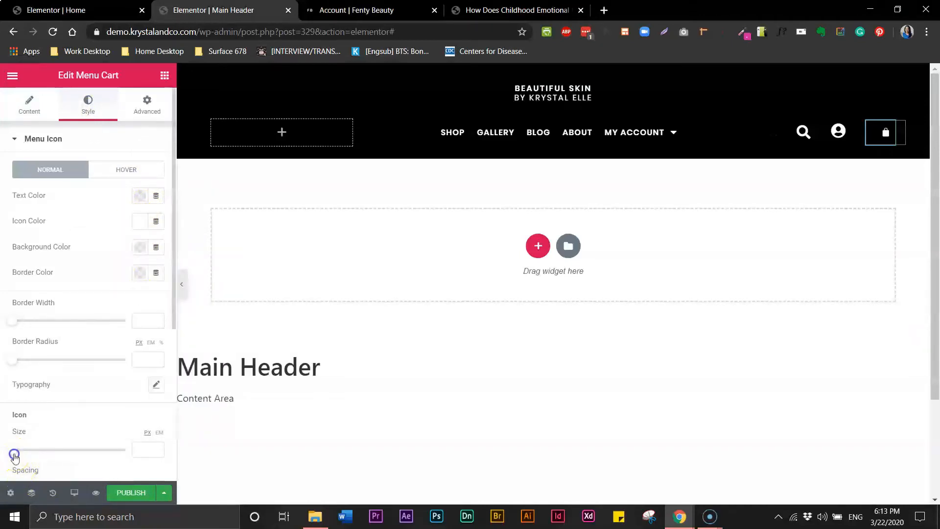
pyautogui.moveTo(14, 455); pyautogui.dragTo(72, 451)
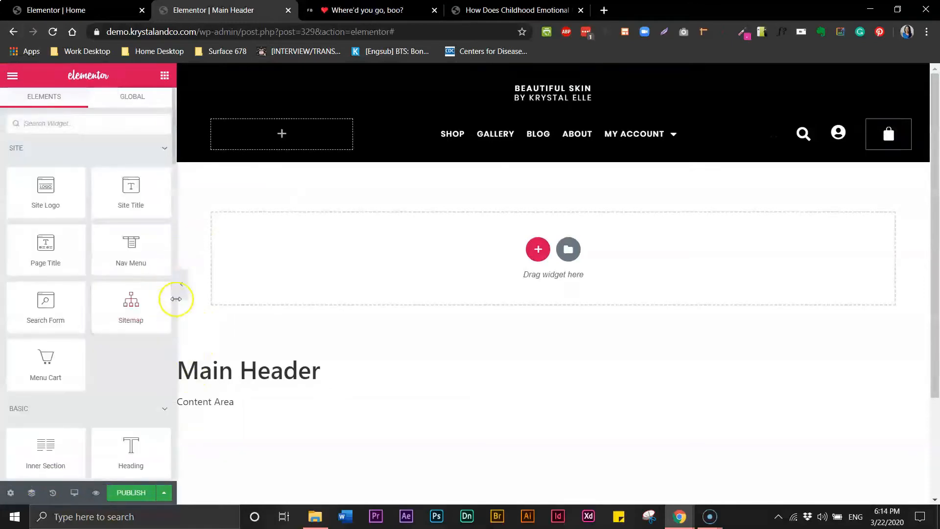
# Preview the header and compare it with the Fenty Beauty header.
pyautogui.click(183, 293)
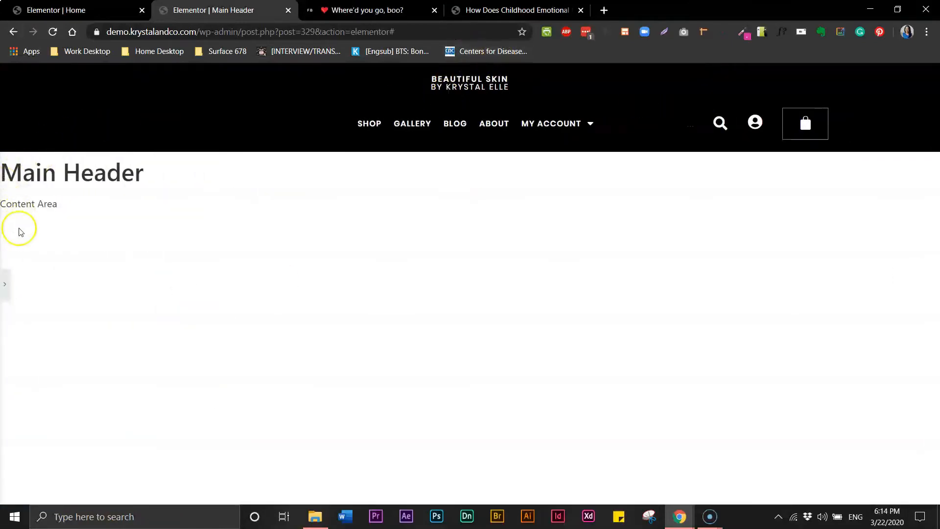
pyautogui.click(6, 287)
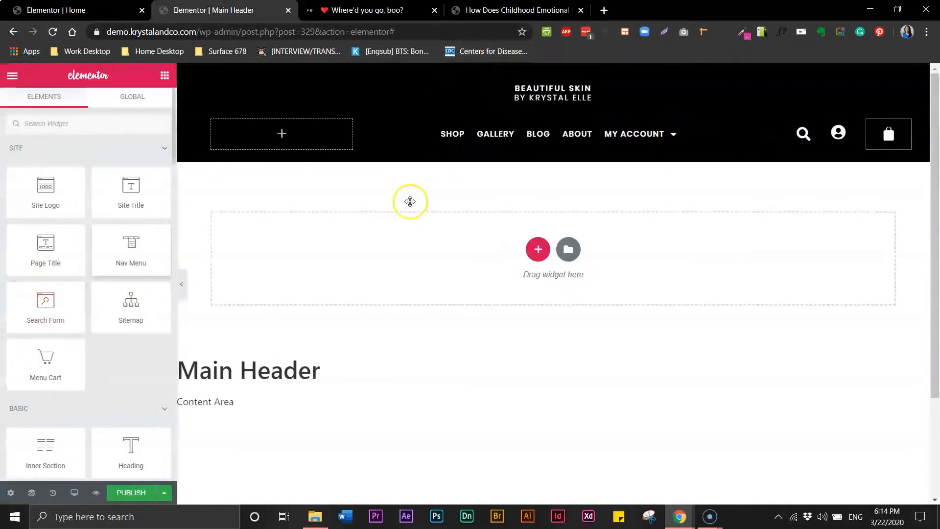
pyautogui.click(387, 11)
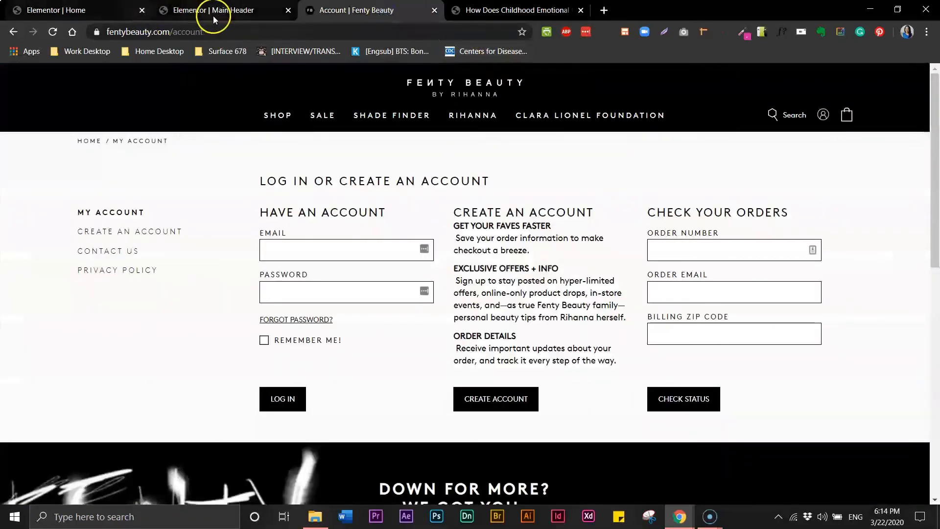
pyautogui.click(234, 18)
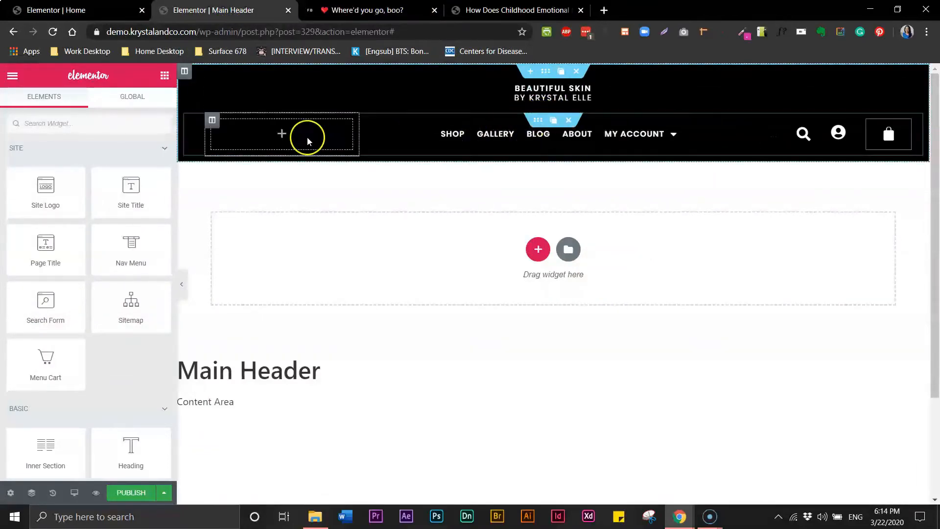
# Select the site-title heading's BY KRYSTAL ELLE line to edit its style.
pyautogui.click(539, 121)
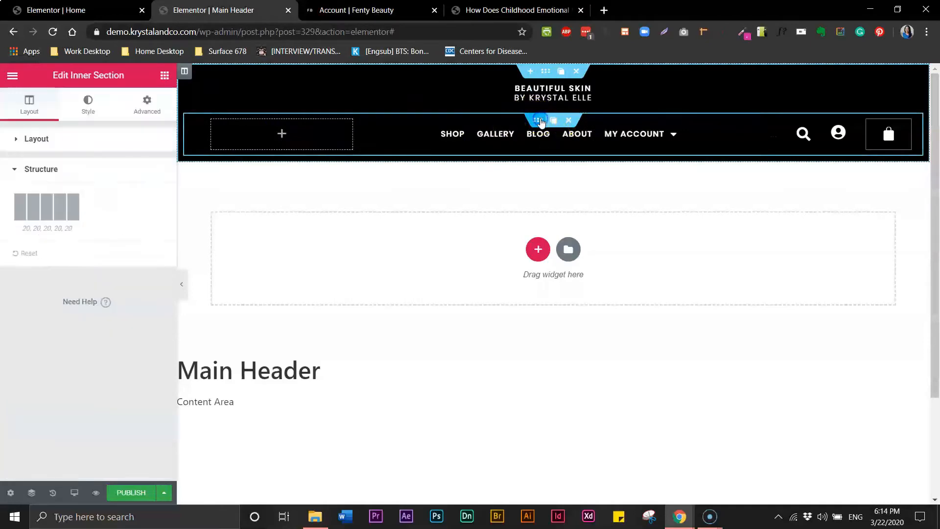
pyautogui.click(564, 110)
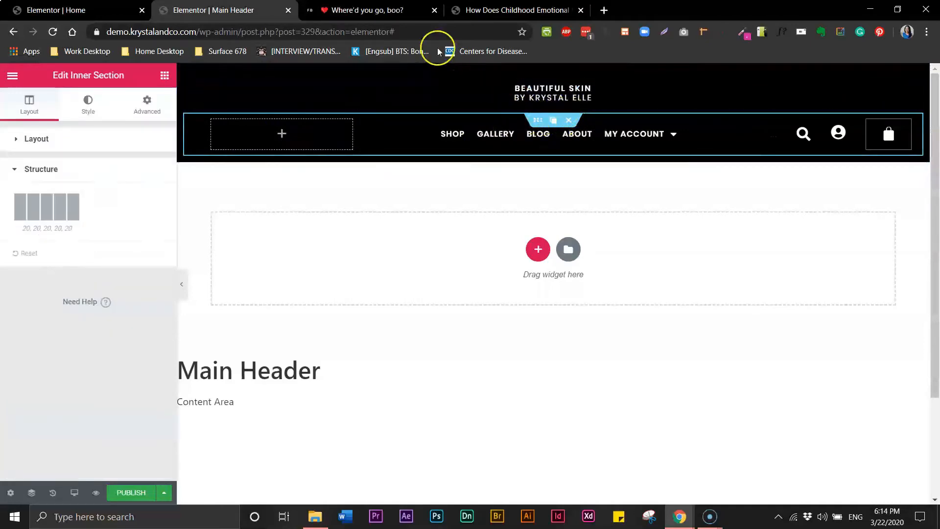
pyautogui.click(386, 14)
pyautogui.click(249, 11)
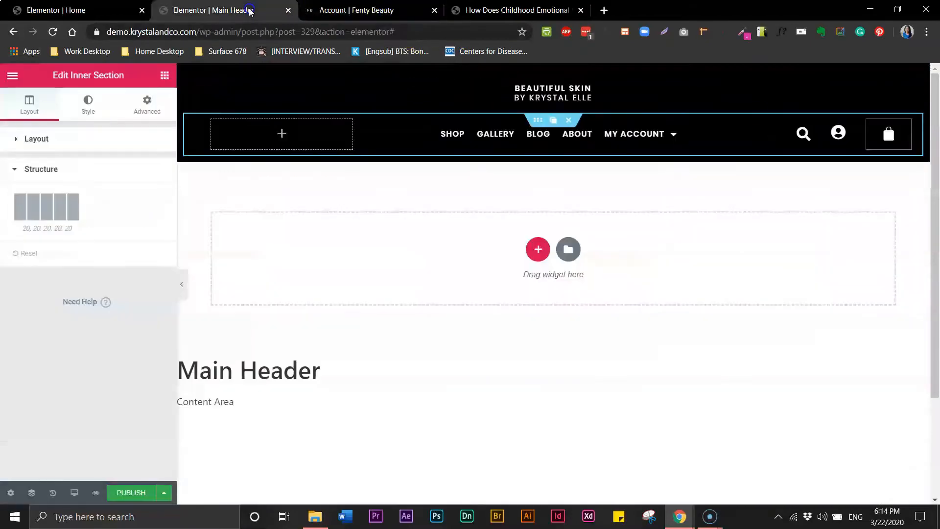
pyautogui.click(588, 98)
pyautogui.moveTo(591, 98); pyautogui.dragTo(182, 192)
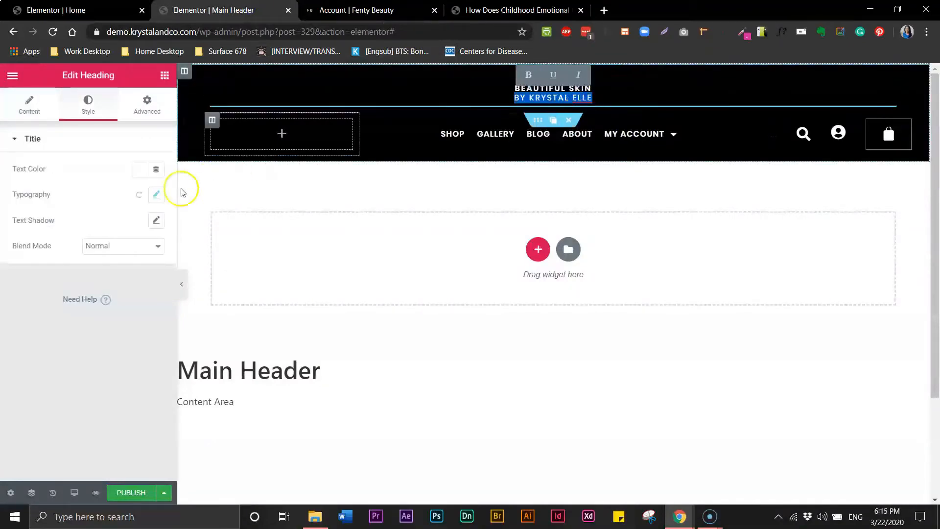
# Set the title heading's typography to size 11 and weight 300.
pyautogui.click(156, 195)
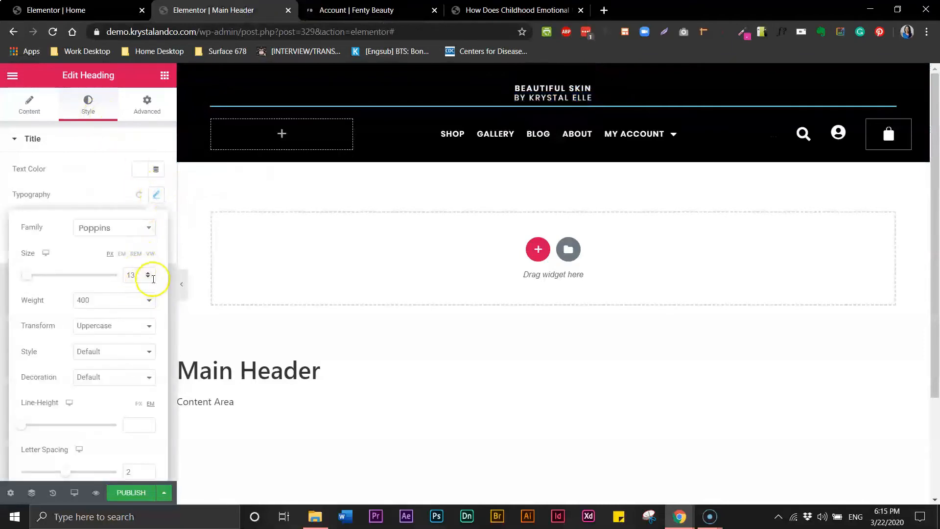
pyautogui.click(148, 277)
pyautogui.click(149, 278)
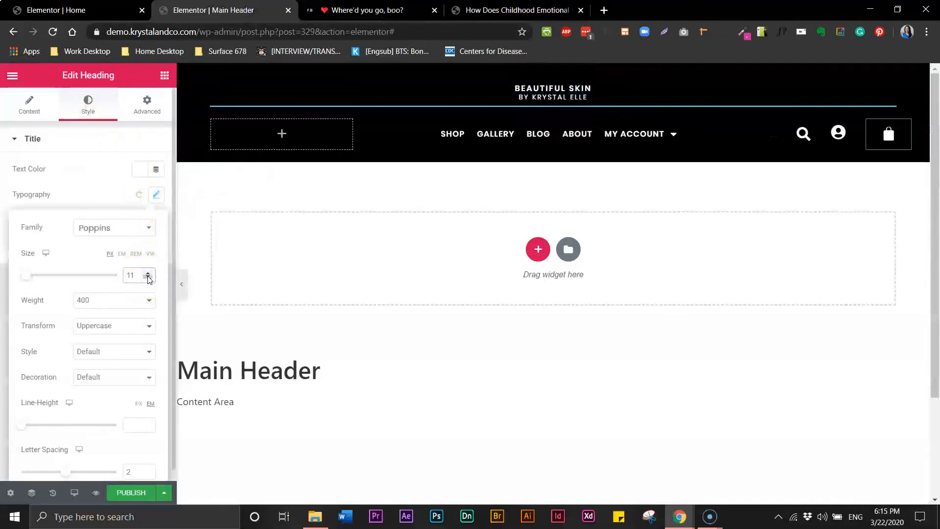
pyautogui.click(148, 307)
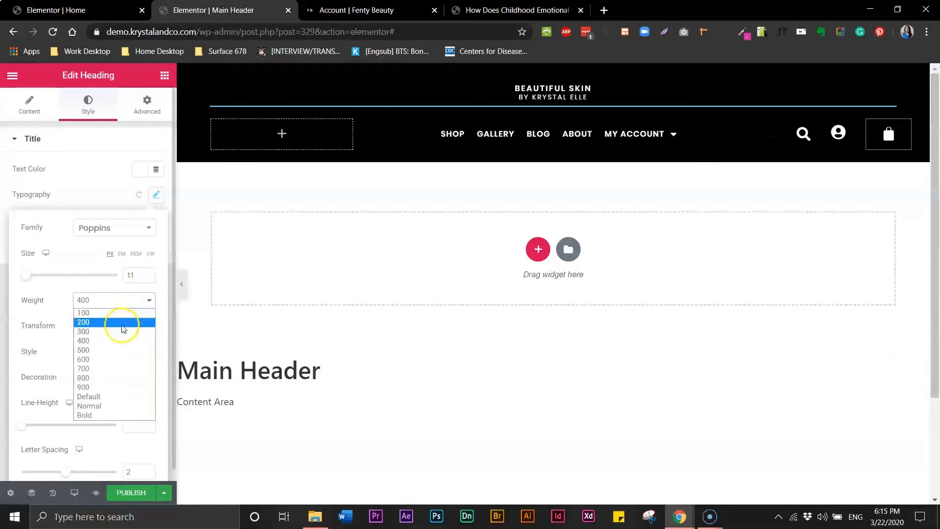
pyautogui.click(122, 333)
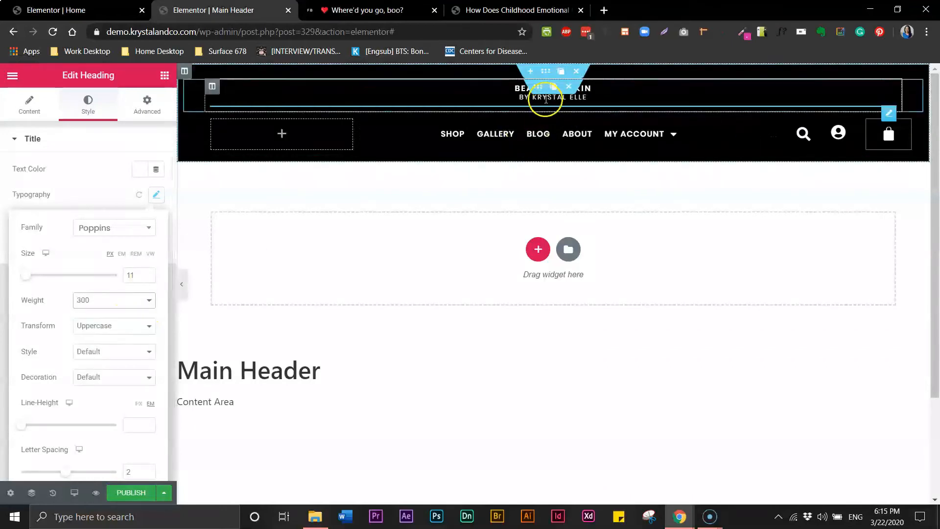
pyautogui.click(518, 98)
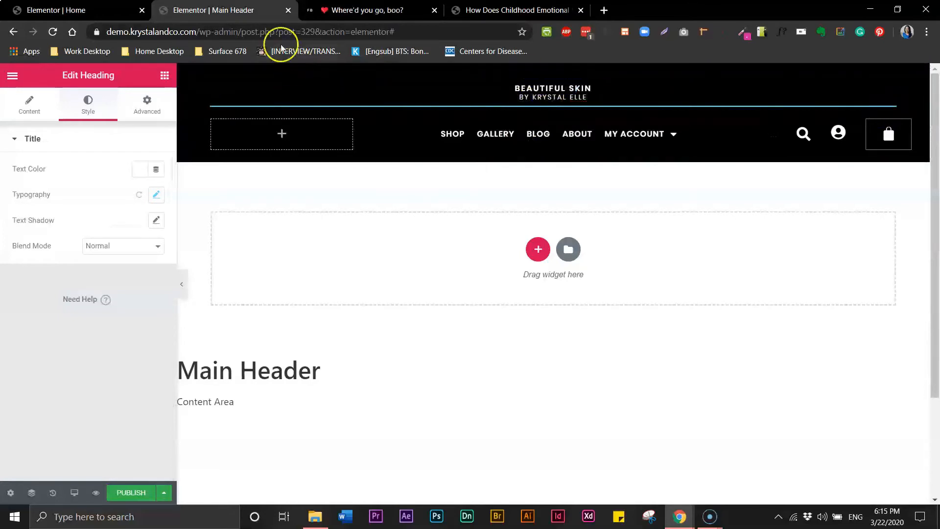
# Give the title a -10 top margin, then select the navigation row's advanced settings.
pyautogui.click(148, 104)
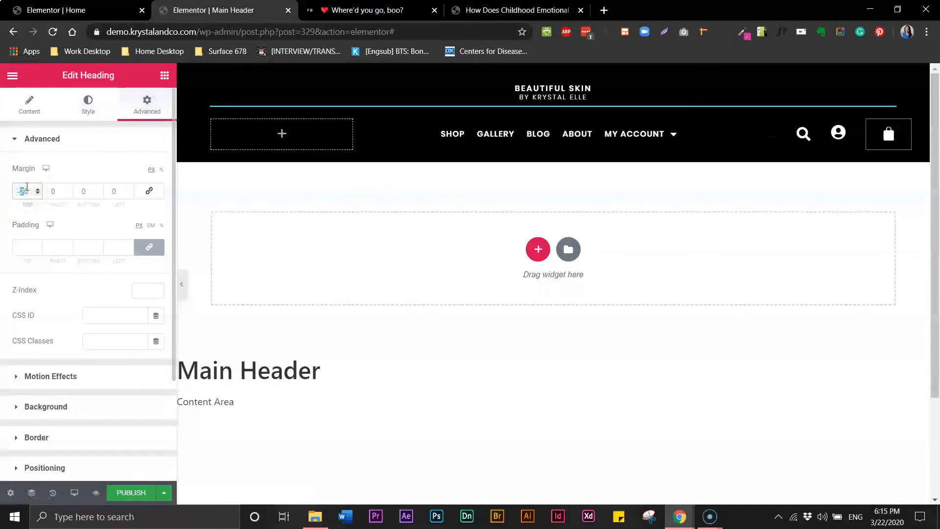
pyautogui.write('1')
pyautogui.click(23, 193)
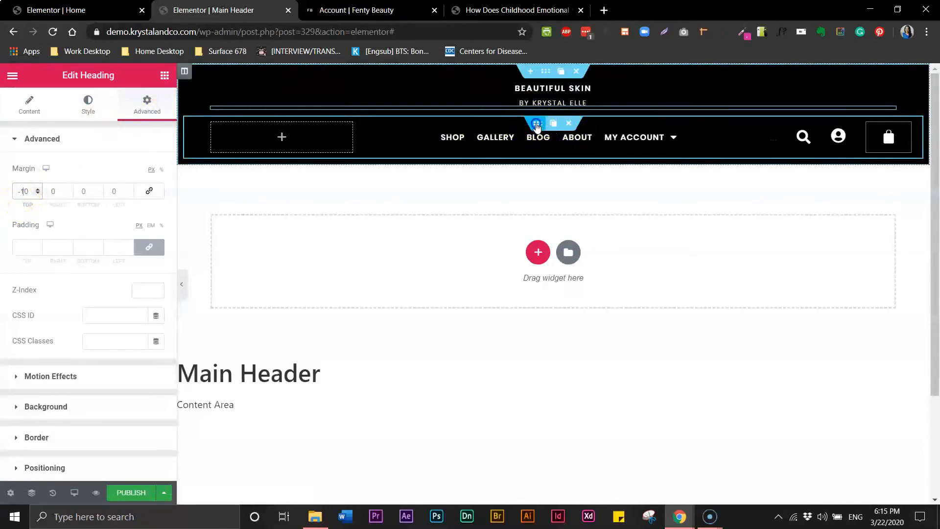
pyautogui.click(538, 123)
pyautogui.click(149, 109)
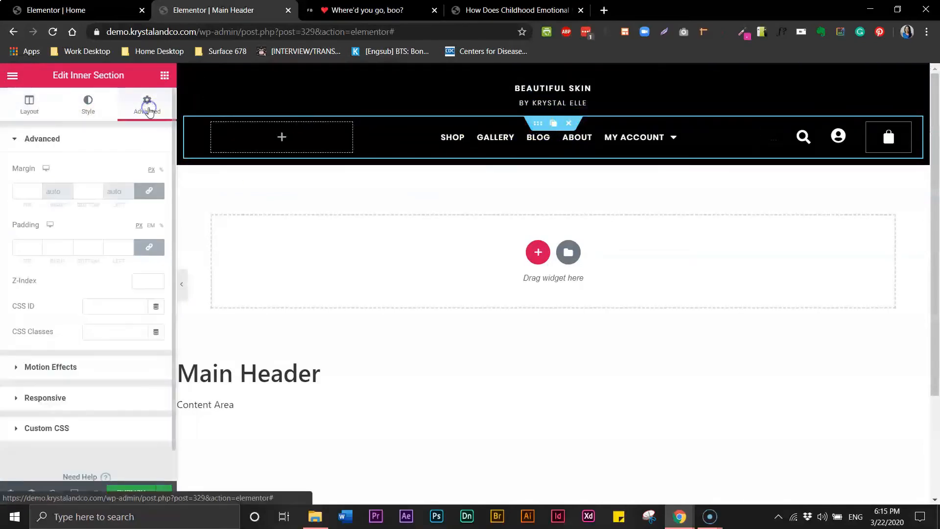
# Unlink the navigation row's margins and set top to -20, bottom to 0.
pyautogui.click(152, 193)
pyautogui.click(13, 191)
pyautogui.write('10')
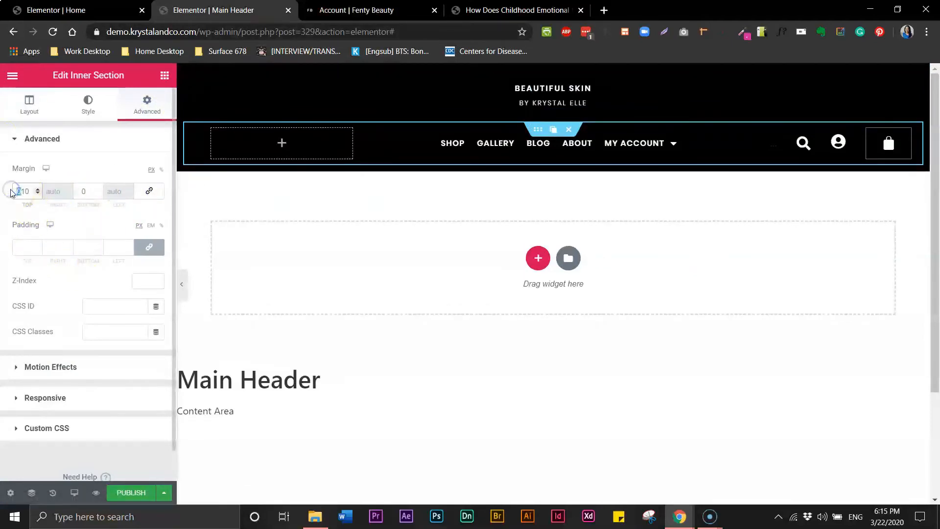
pyautogui.write('-')
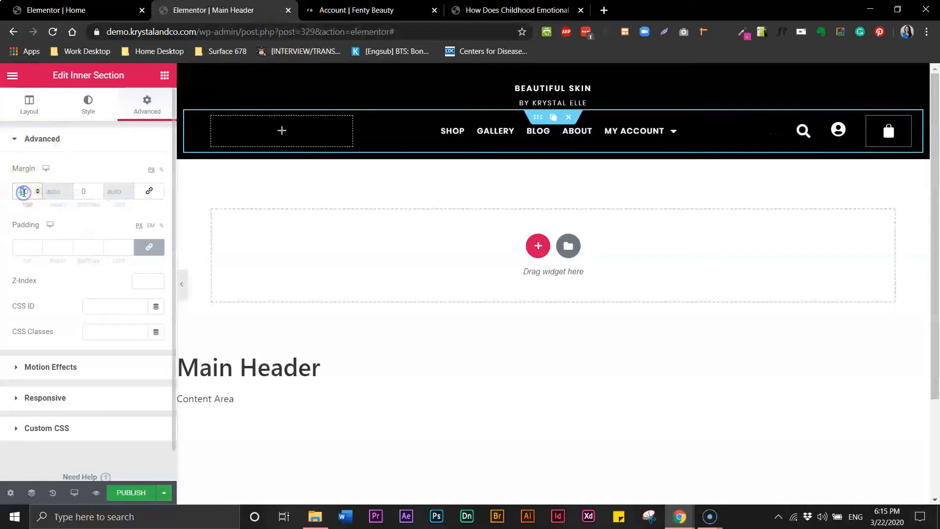
pyautogui.write('2')
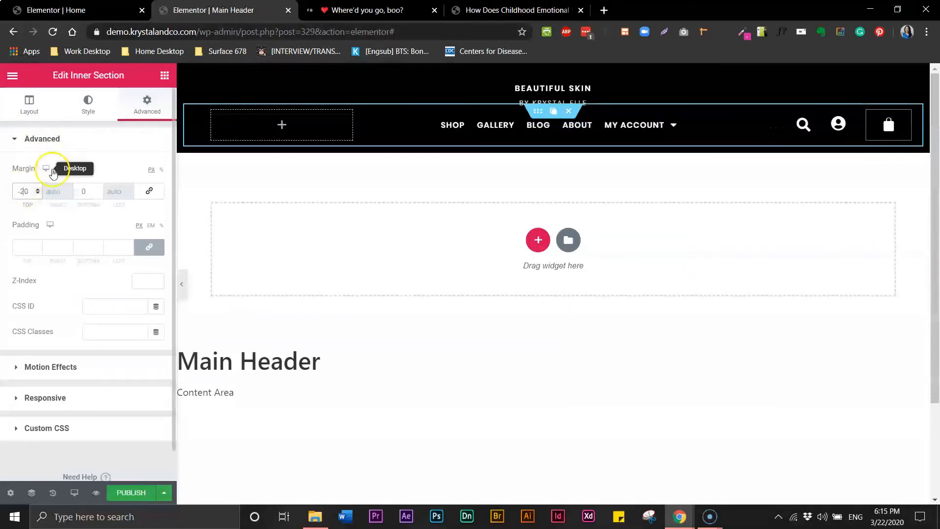
# Preview the header and compare it with the Fenty Beauty reference.
pyautogui.click(184, 294)
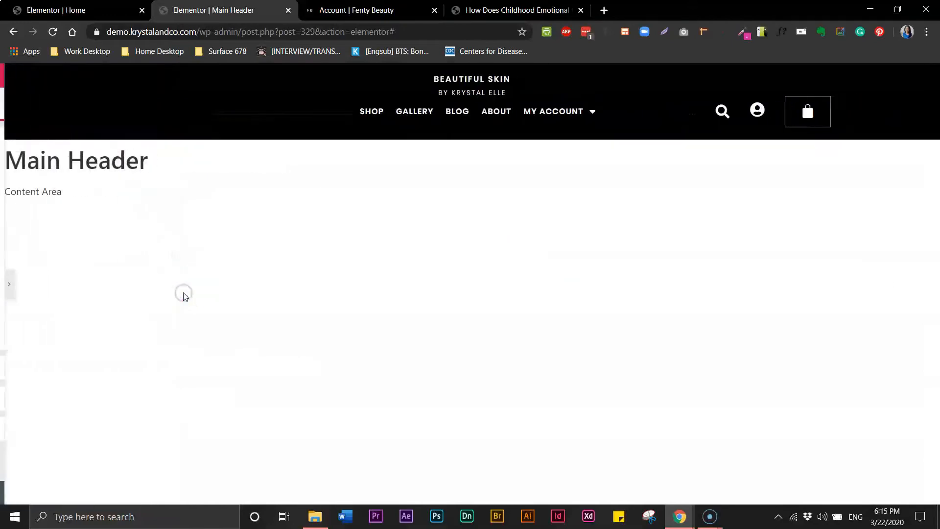
pyautogui.click(384, 15)
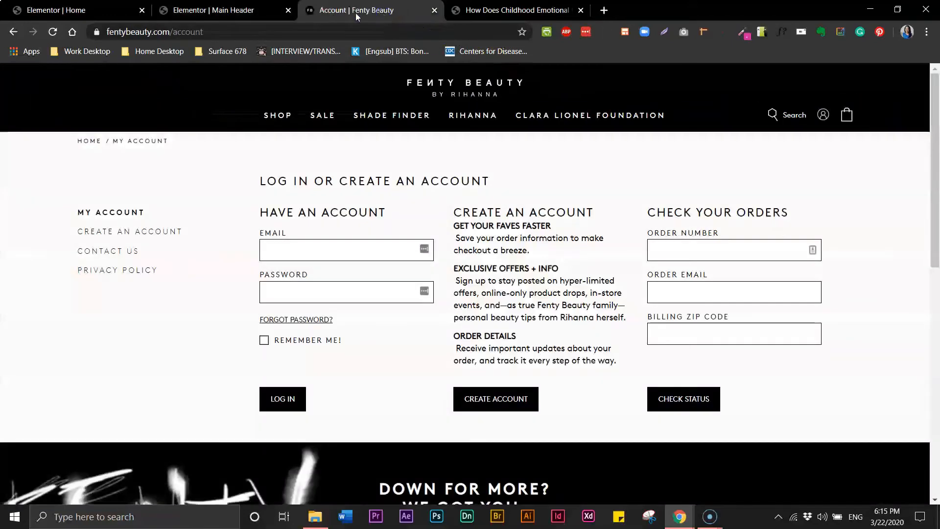
pyautogui.click(240, 12)
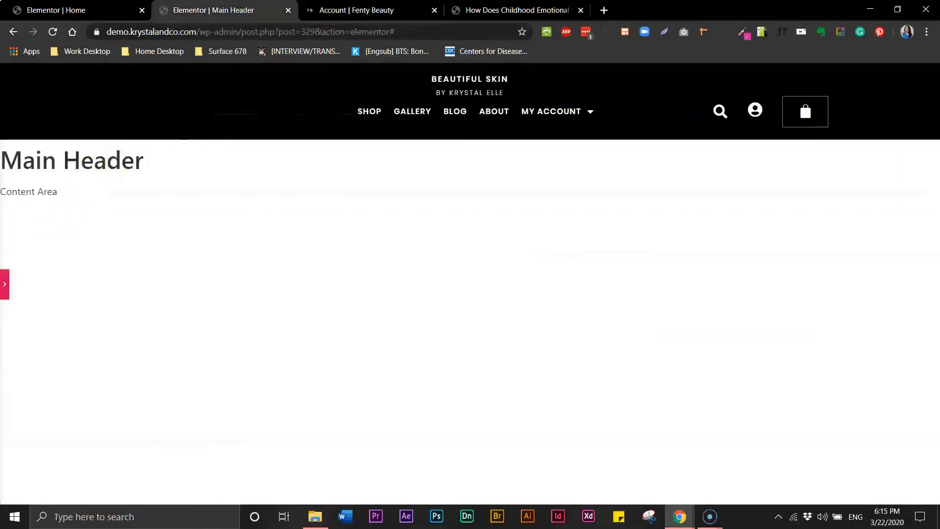
pyautogui.click(4, 287)
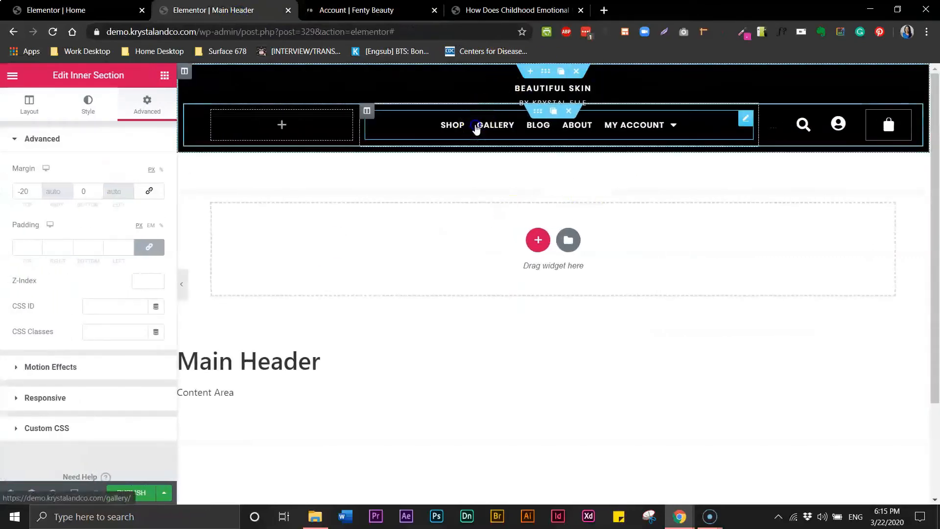
# Give the nav menu typography weight 500 and letter spacing 2.5.
pyautogui.click(495, 126)
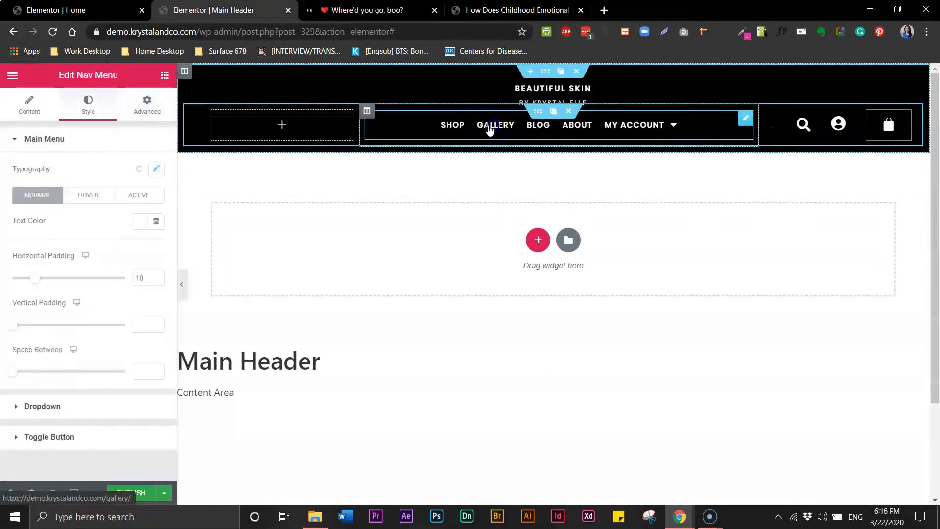
pyautogui.click(156, 169)
pyautogui.click(146, 274)
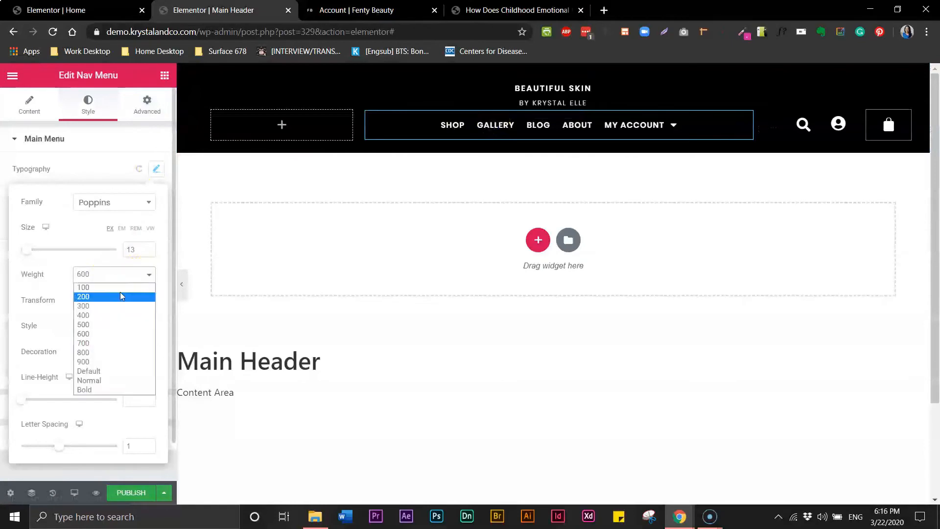
pyautogui.click(106, 325)
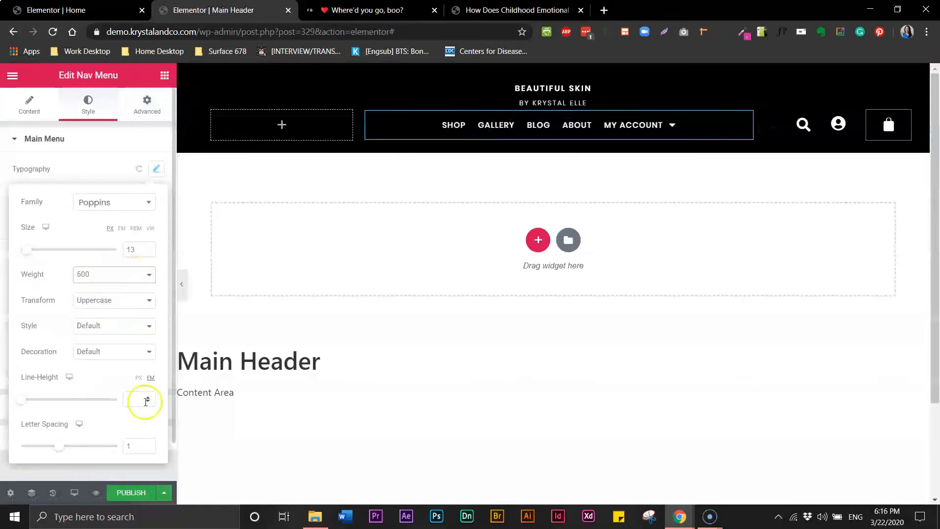
pyautogui.click(134, 446)
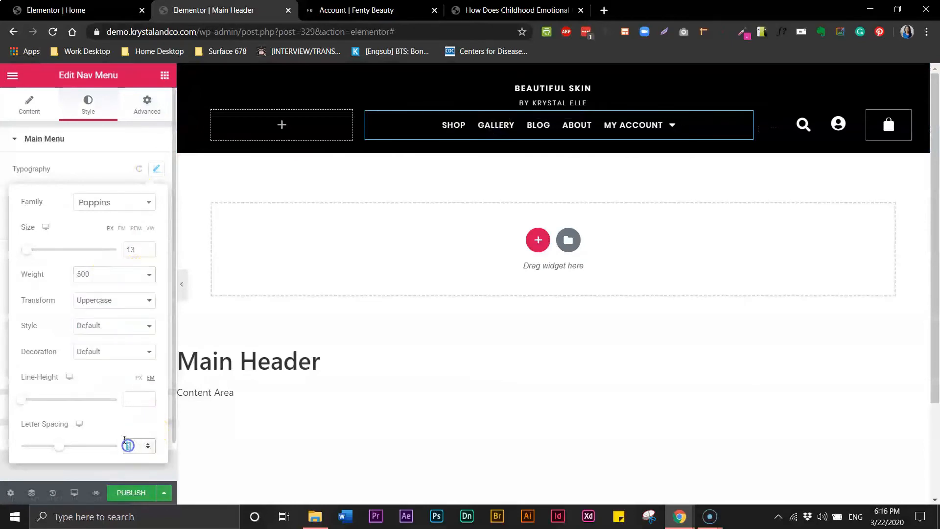
pyautogui.write('2')
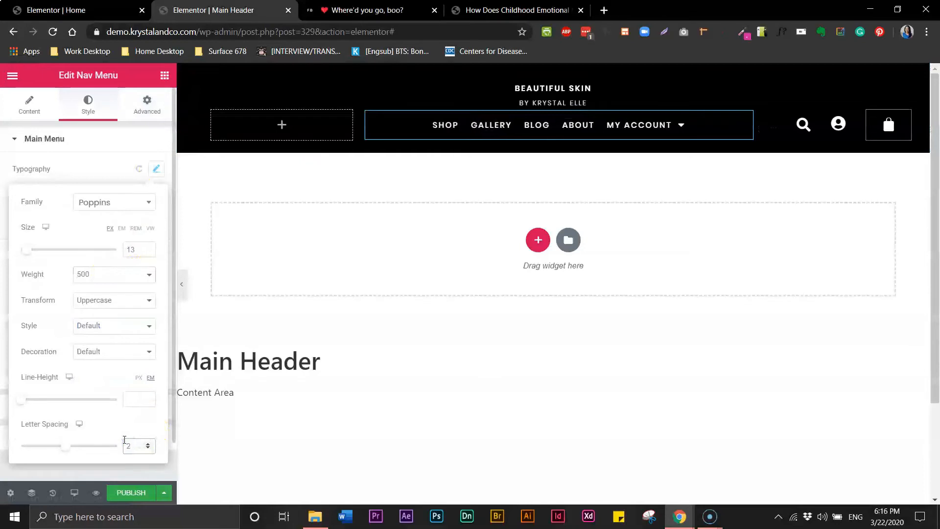
pyautogui.click(148, 444)
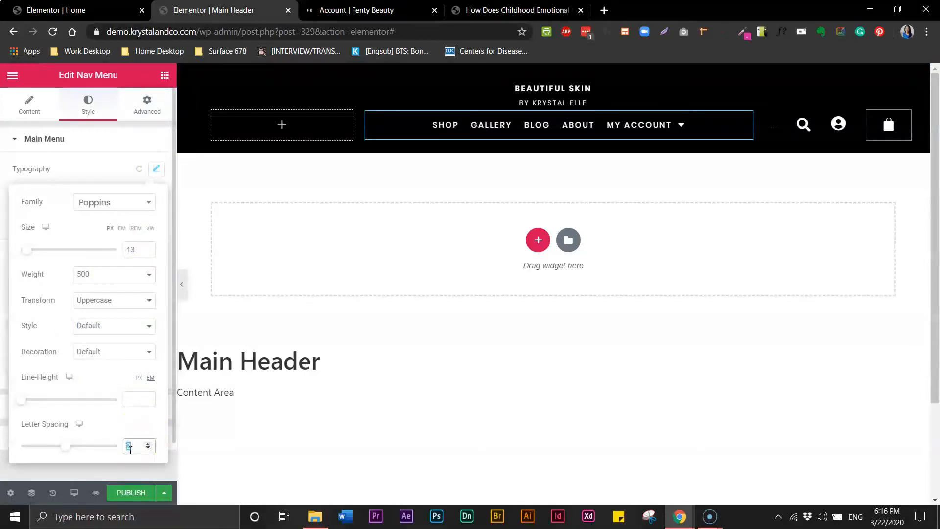
pyautogui.write('2.5')
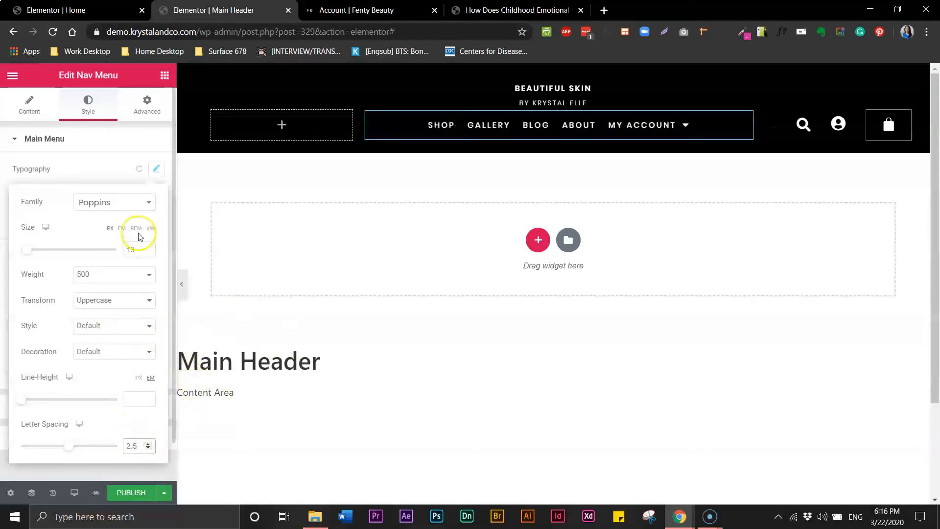
# Change the nav menu font weight from 500 to 400.
pyautogui.click(478, 123)
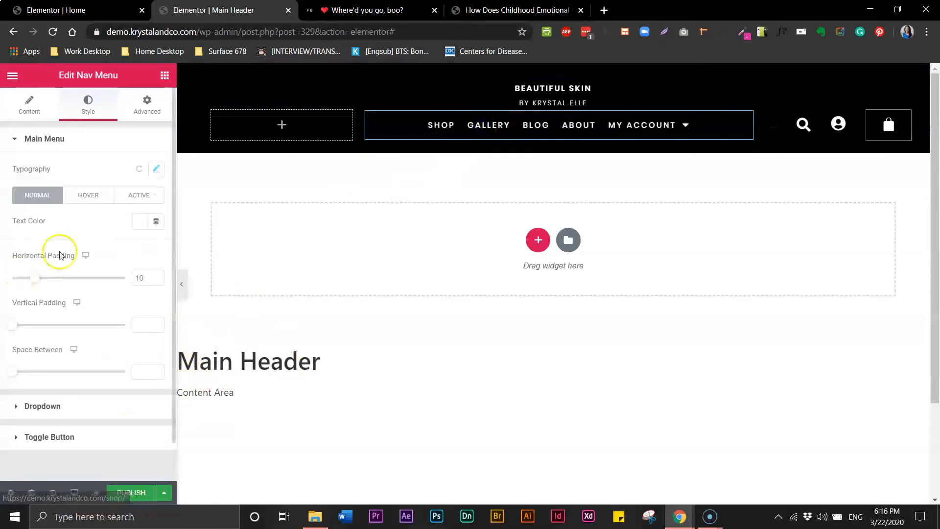
pyautogui.click(156, 169)
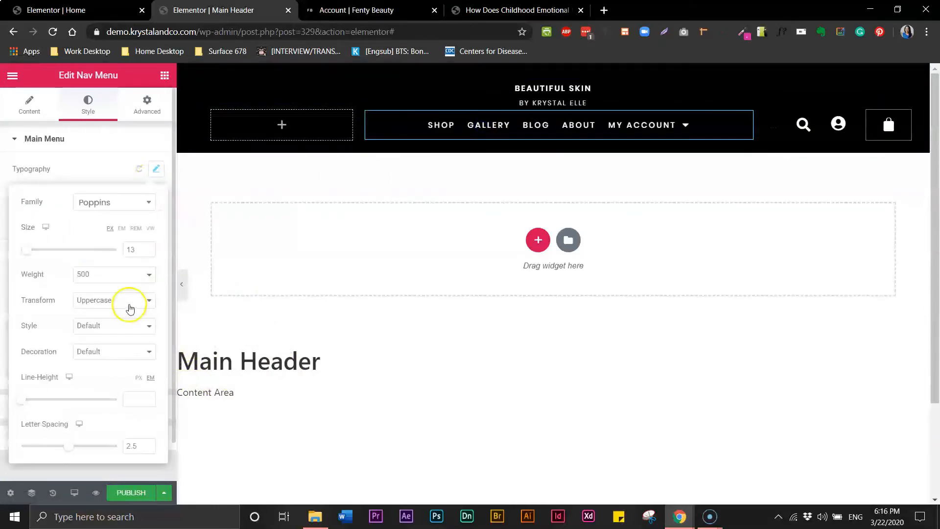
pyautogui.click(151, 278)
pyautogui.click(114, 316)
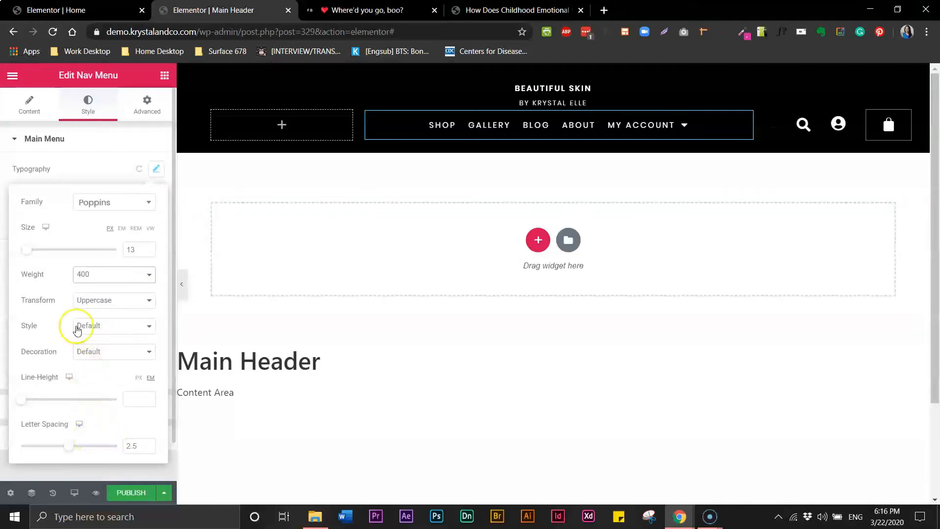
pyautogui.click(76, 160)
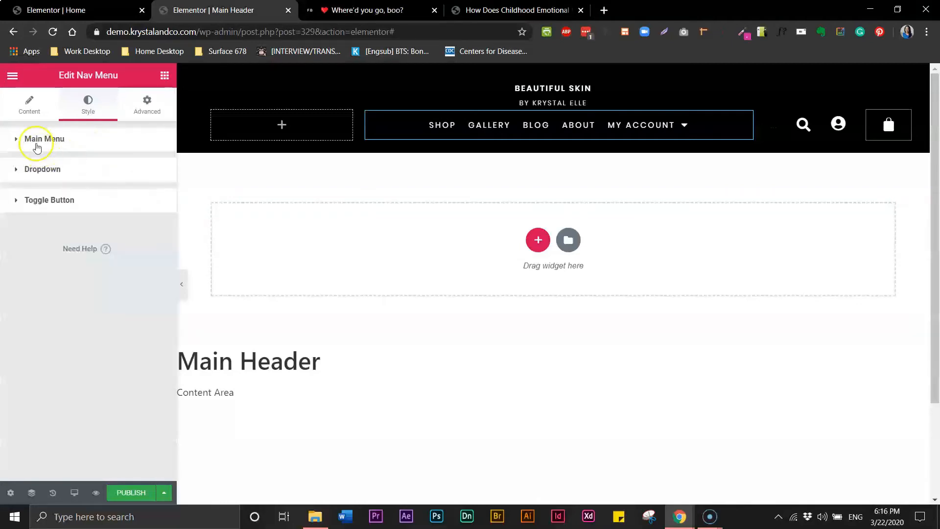
pyautogui.click(27, 112)
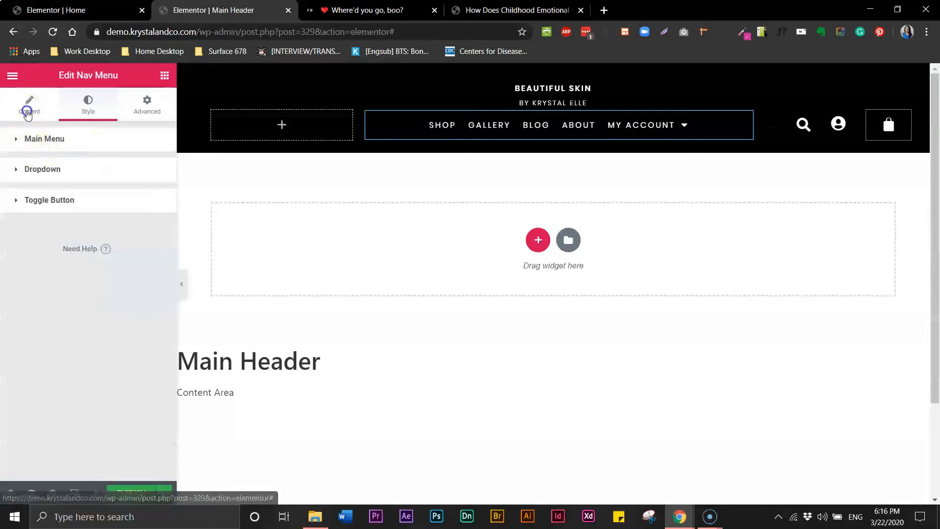
pyautogui.click(88, 106)
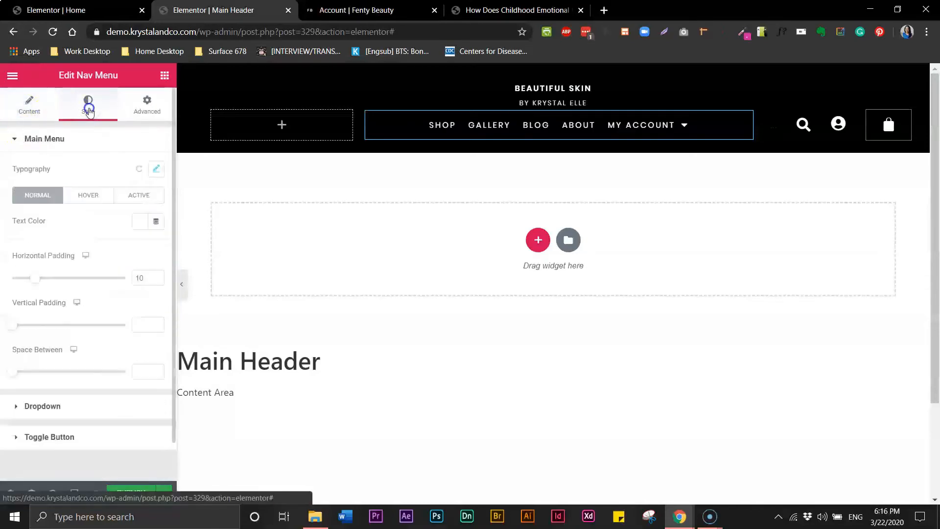
# Widen the menu item spacing to 25 and set nav letter spacing to 2.
pyautogui.moveTo(35, 278); pyautogui.dragTo(68, 283)
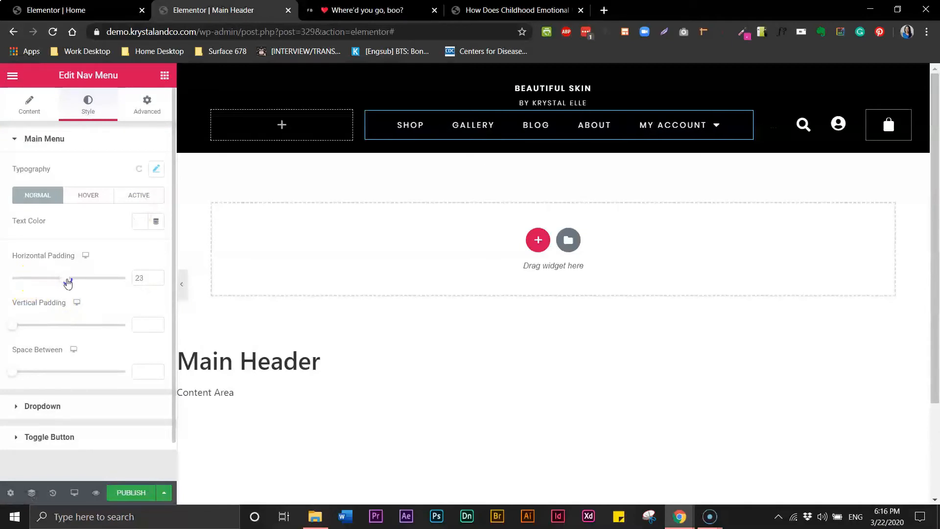
pyautogui.moveTo(68, 283); pyautogui.dragTo(72, 284)
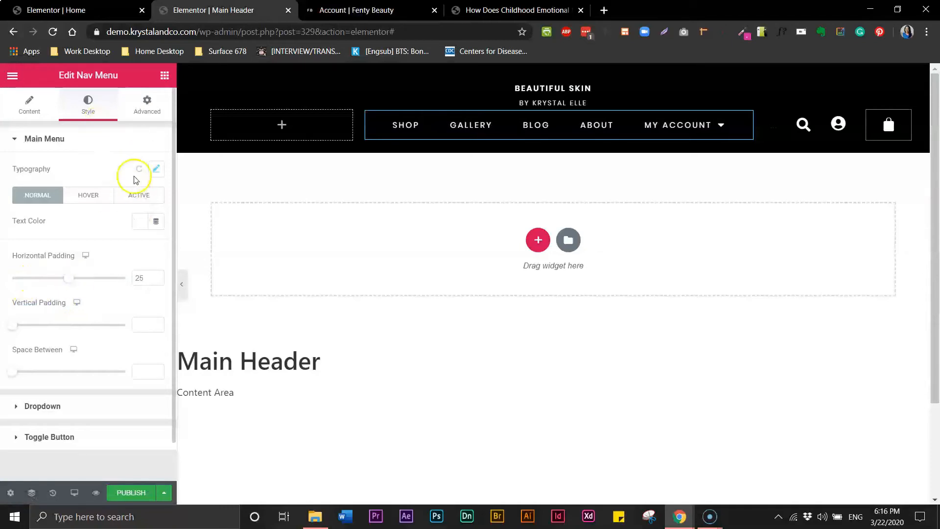
pyautogui.click(157, 169)
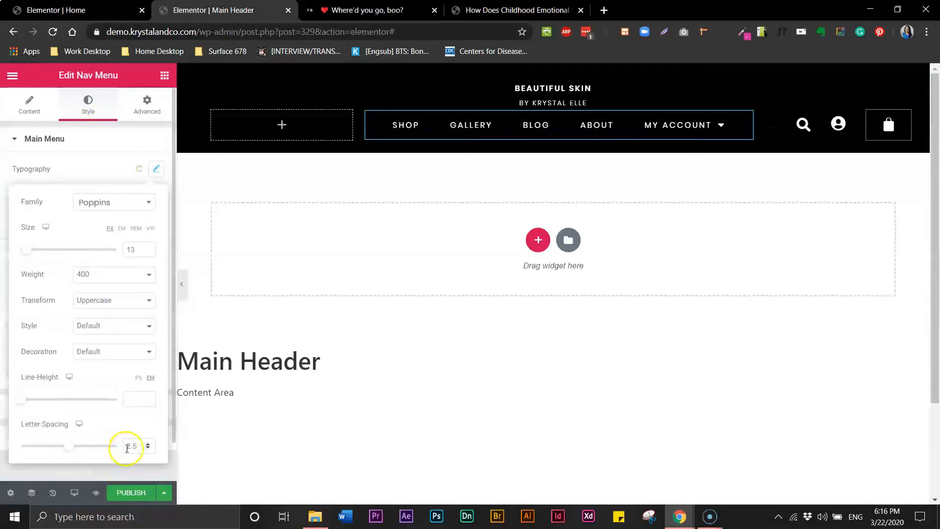
pyautogui.write('2')
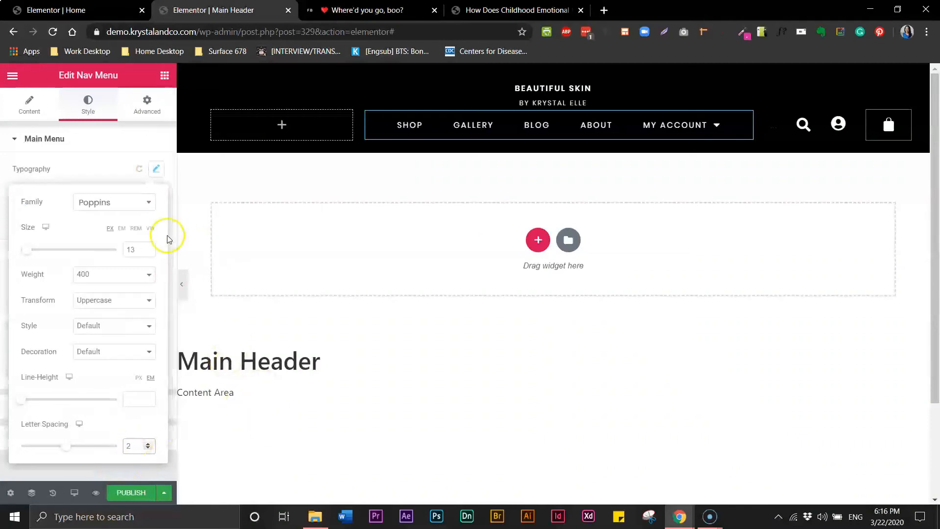
# Preview the header without the panel and compare it with the Fenty Beauty reference.
pyautogui.click(181, 283)
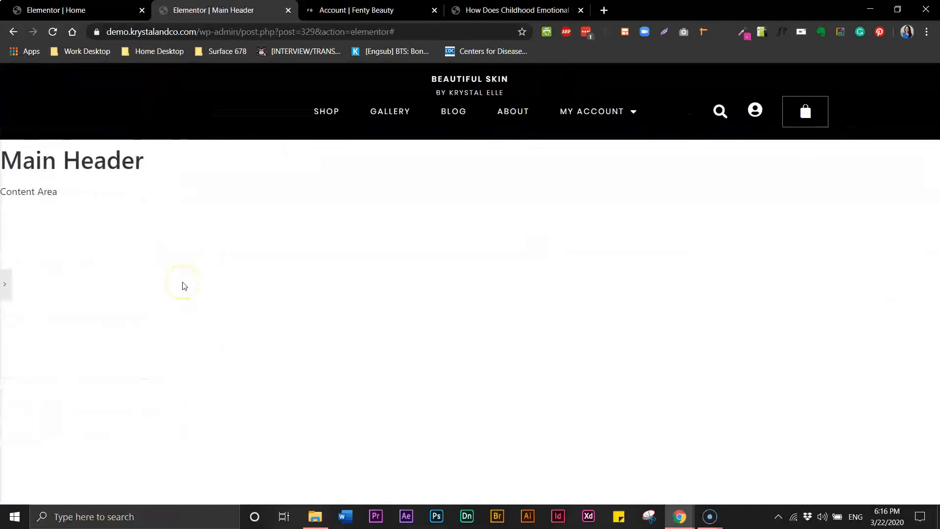
pyautogui.click(6, 284)
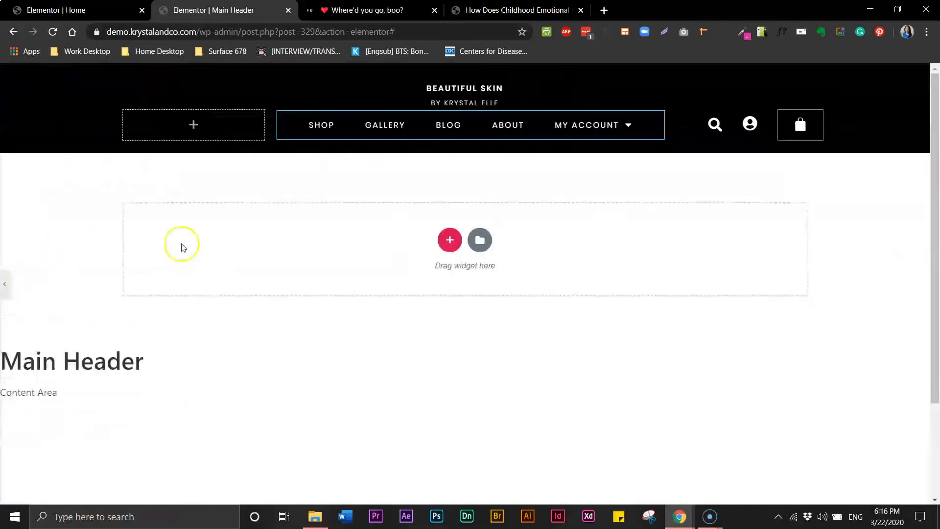
pyautogui.click(374, 10)
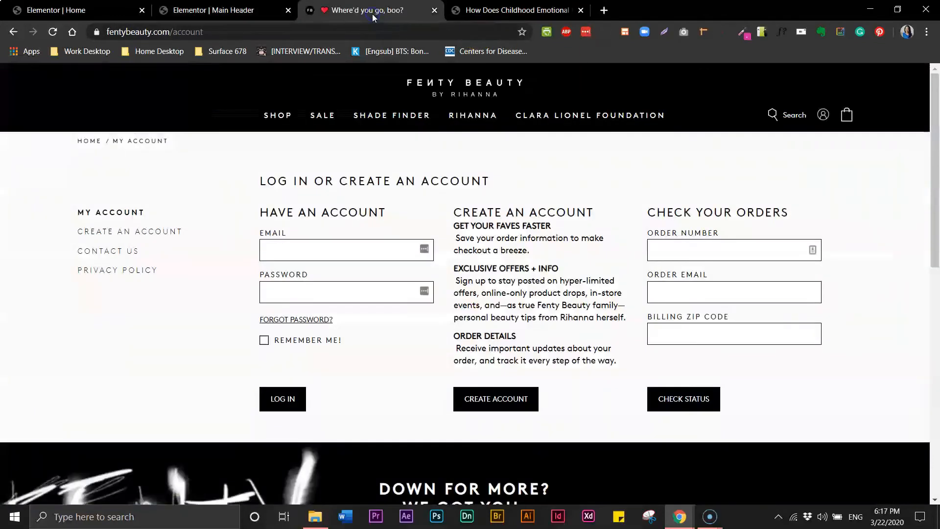
pyautogui.click(277, 11)
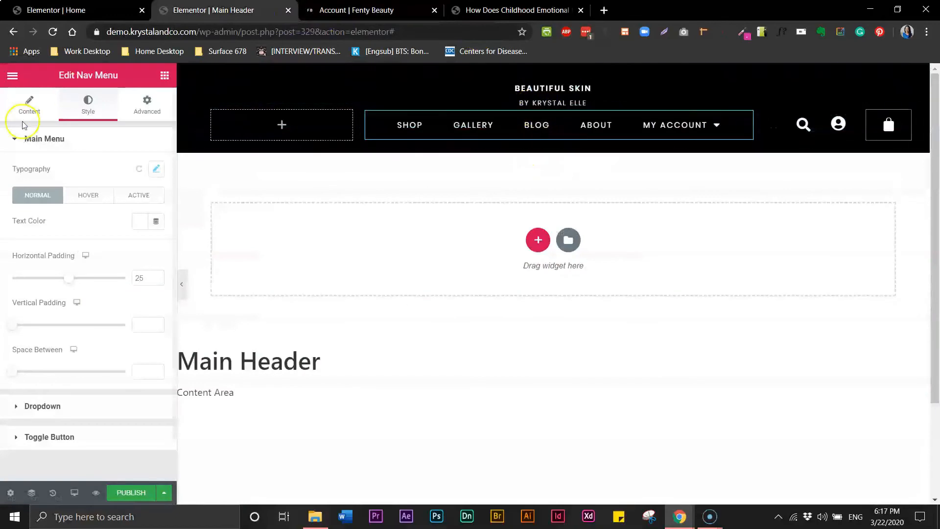
# Set the nav inner section's margins to -20 px top and -10 px bottom.
pyautogui.click(537, 112)
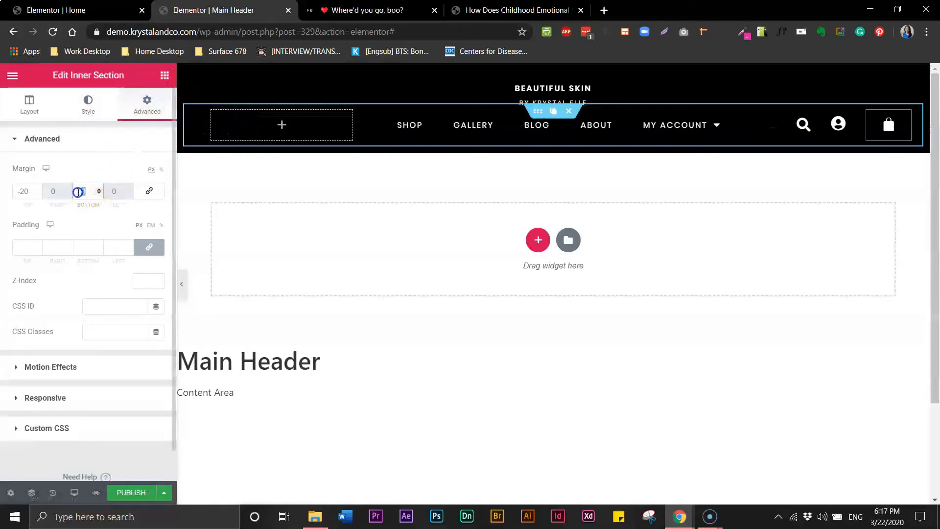
pyautogui.write('20')
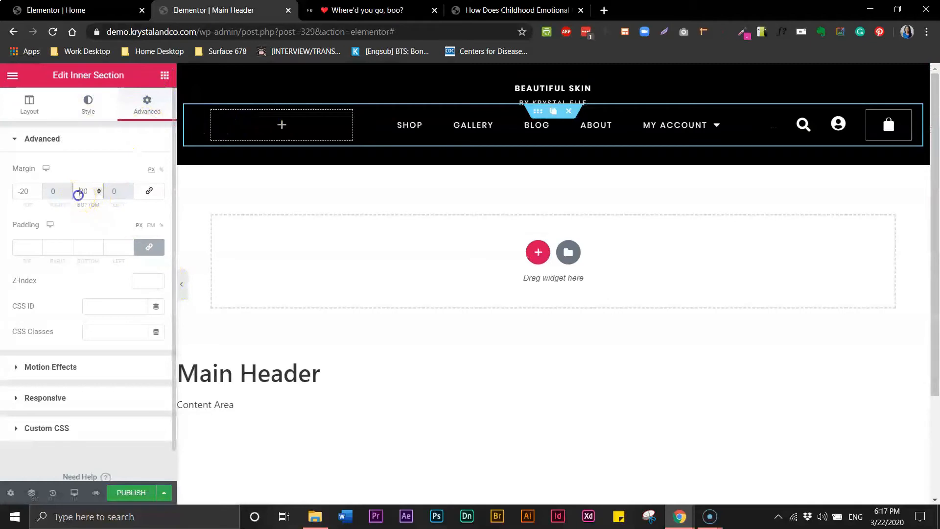
pyautogui.write('-')
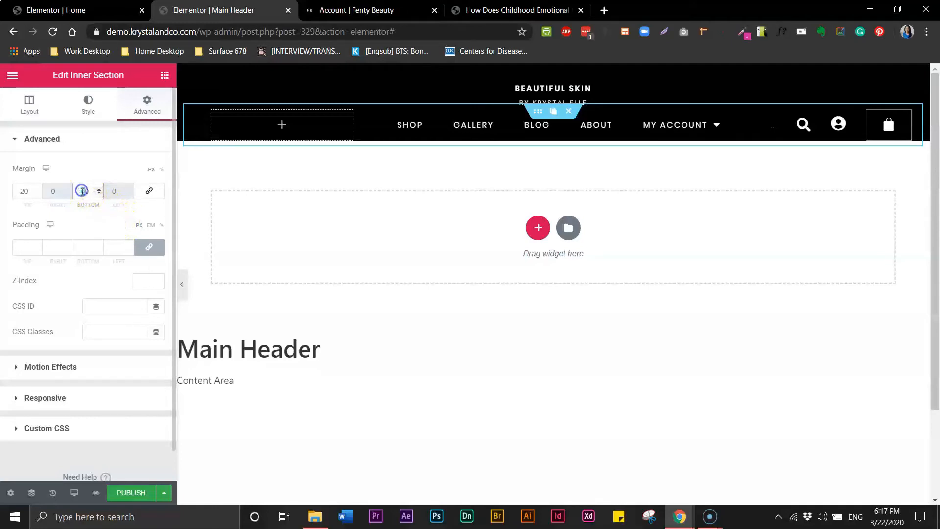
pyautogui.write('10')
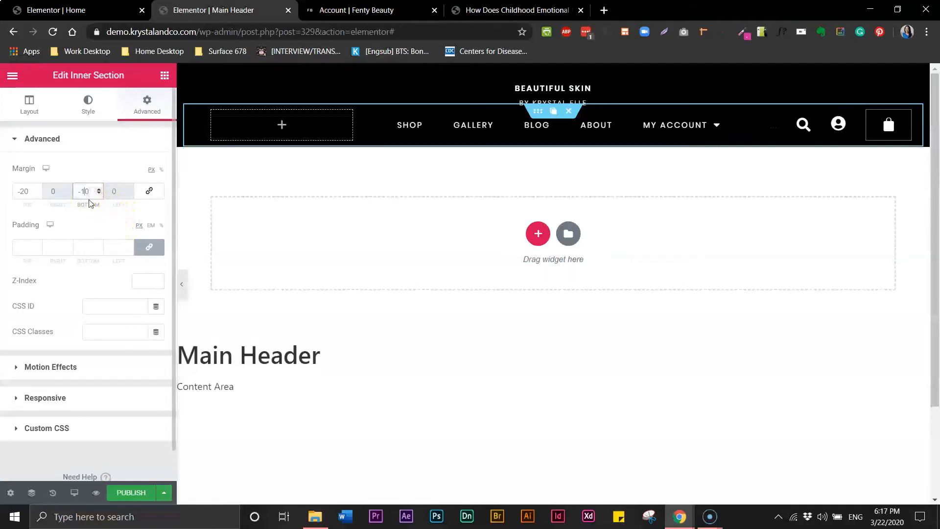
# Preview the tightened header against the Fenty Beauty reference, then restore the editing panel.
pyautogui.click(372, 12)
pyautogui.click(230, 20)
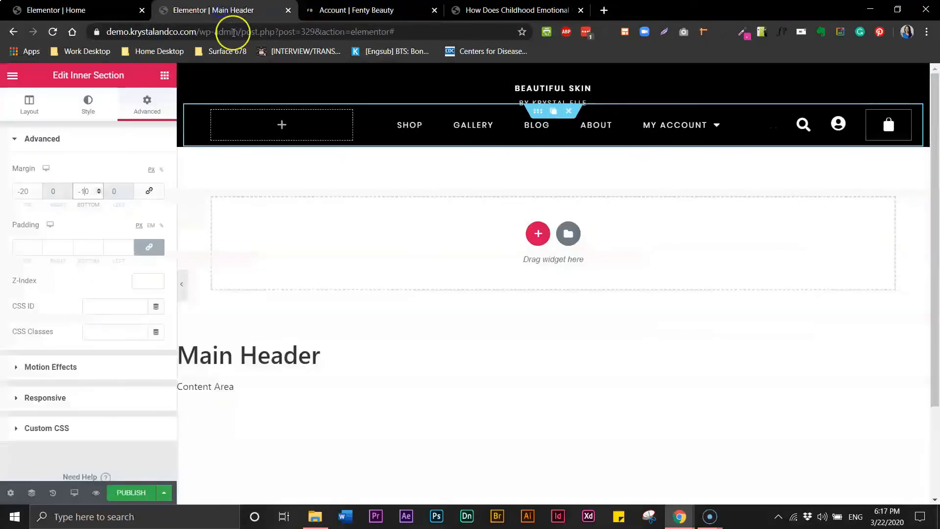
pyautogui.click(182, 286)
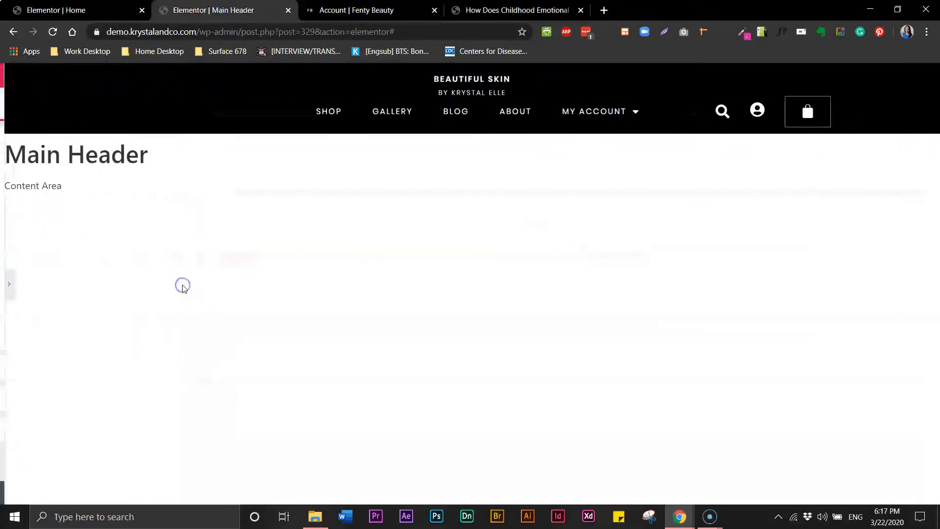
pyautogui.click(362, 14)
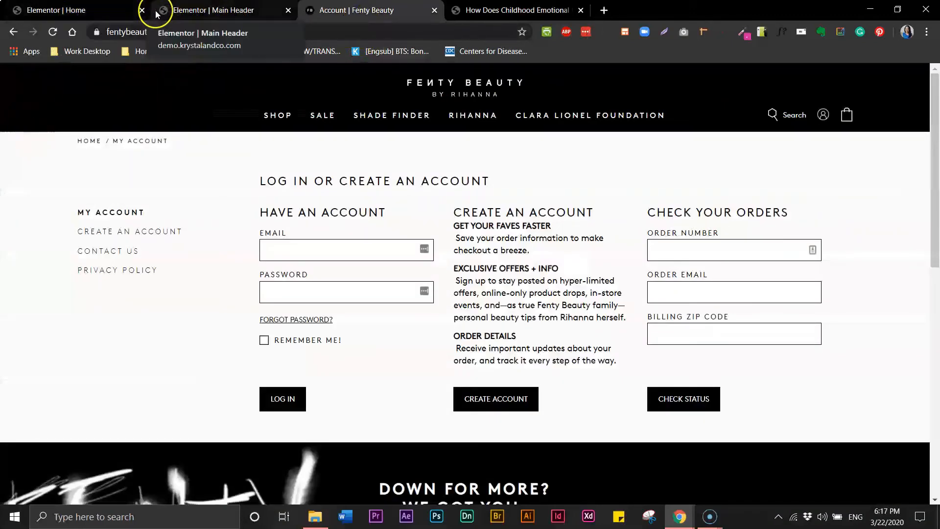
pyautogui.click(186, 13)
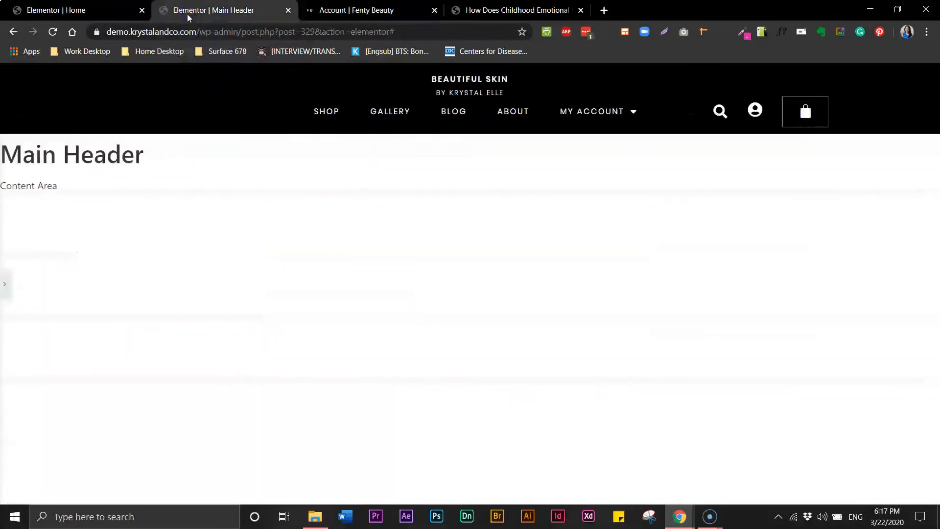
pyautogui.click(321, 15)
pyautogui.click(204, 16)
pyautogui.click(4, 284)
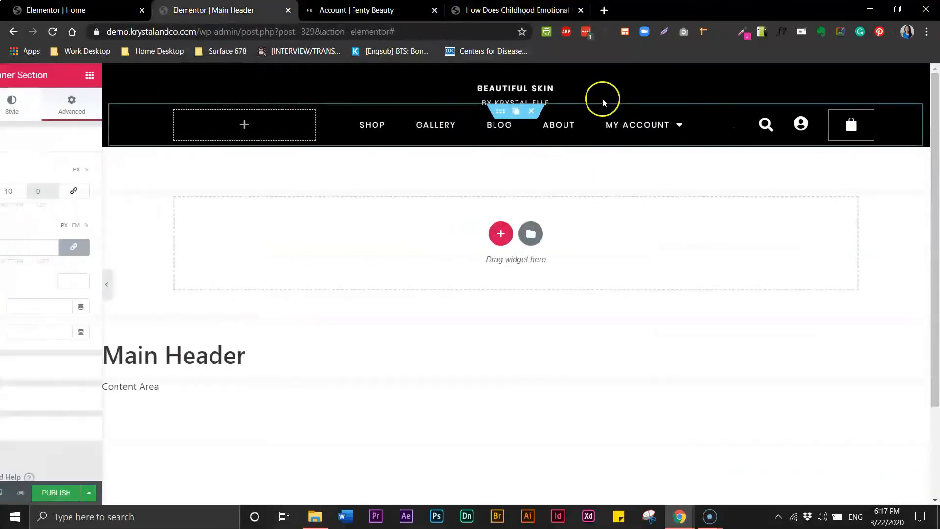
pyautogui.click(517, 87)
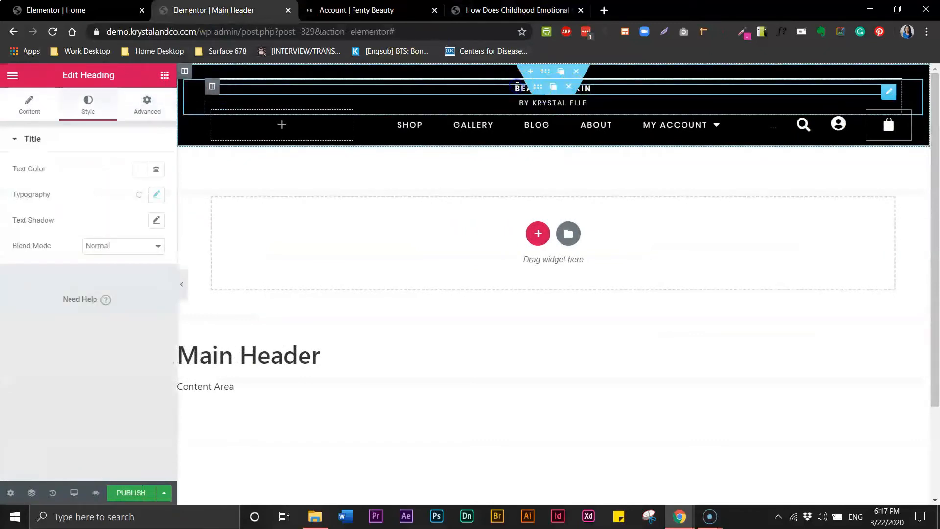
pyautogui.click(518, 87)
pyautogui.doubleClick(519, 87)
pyautogui.click(519, 87)
pyautogui.click(588, 88)
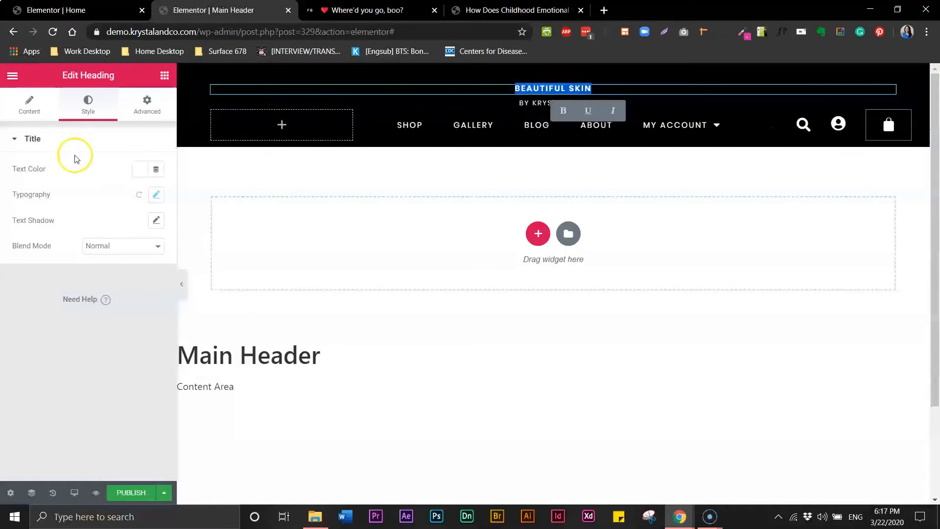
pyautogui.click(155, 195)
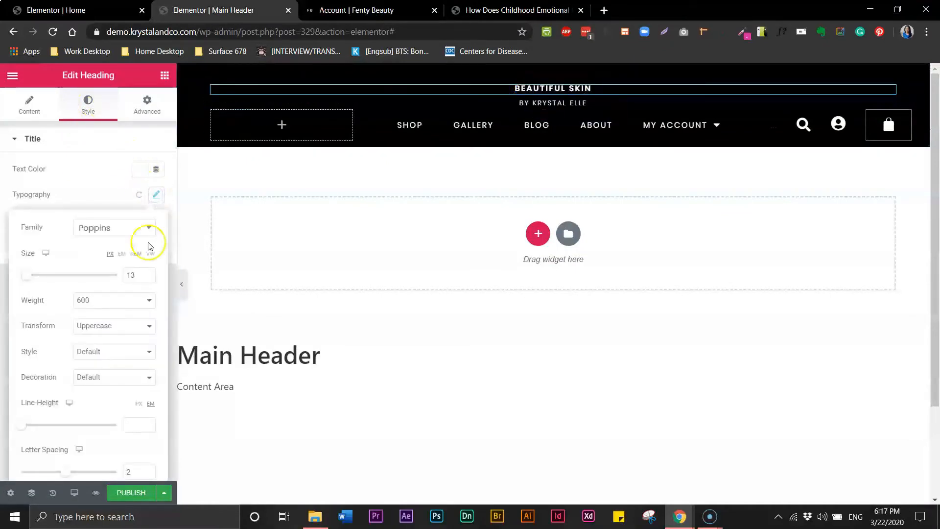
pyautogui.click(147, 274)
pyautogui.click(148, 274)
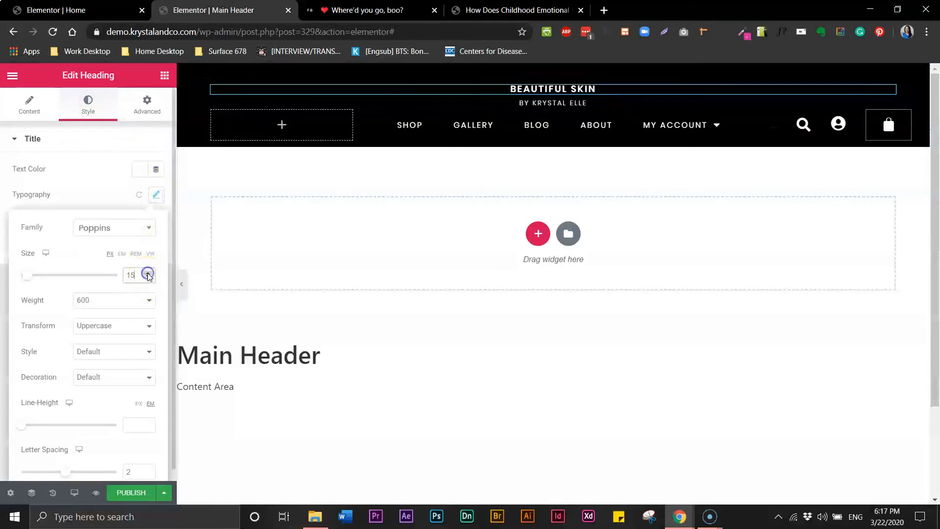
pyautogui.click(148, 274)
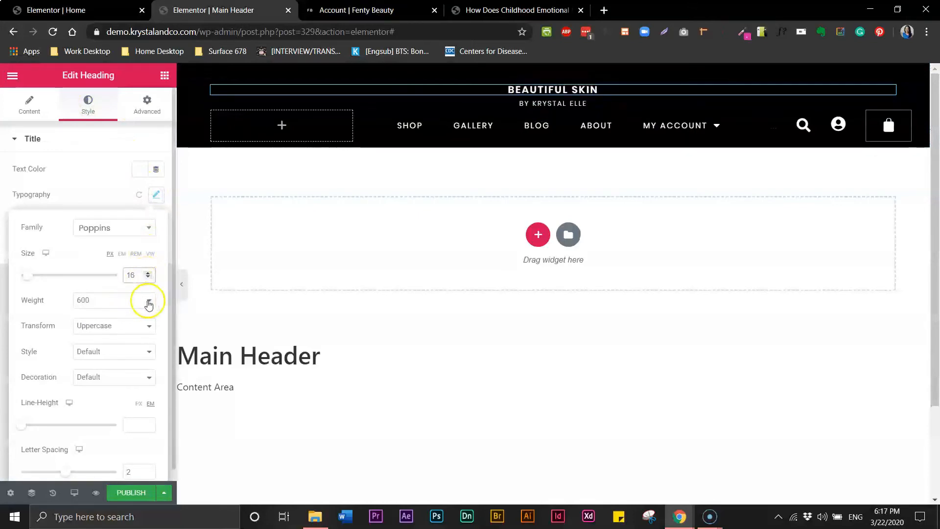
pyautogui.click(146, 300)
pyautogui.click(112, 341)
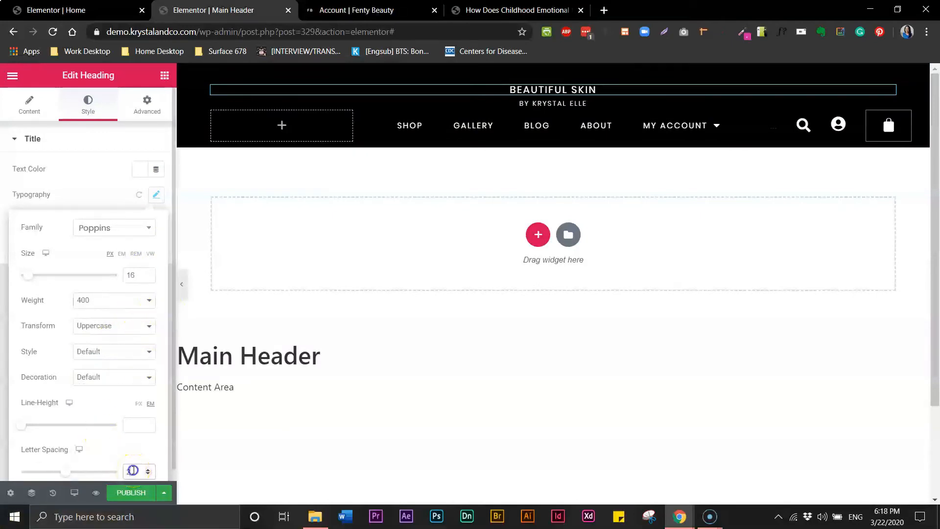
pyautogui.write('3')
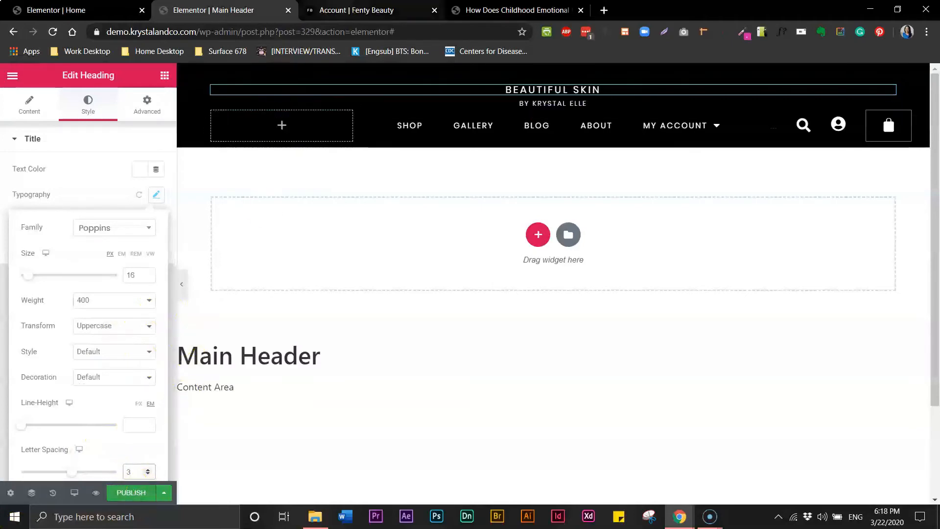
pyautogui.click(343, 10)
pyautogui.click(230, 10)
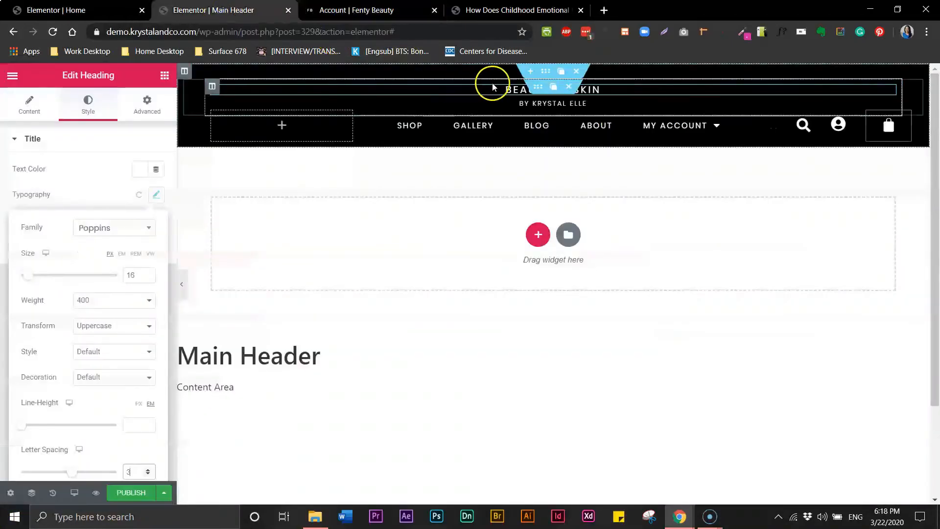
pyautogui.tripleClick(519, 89)
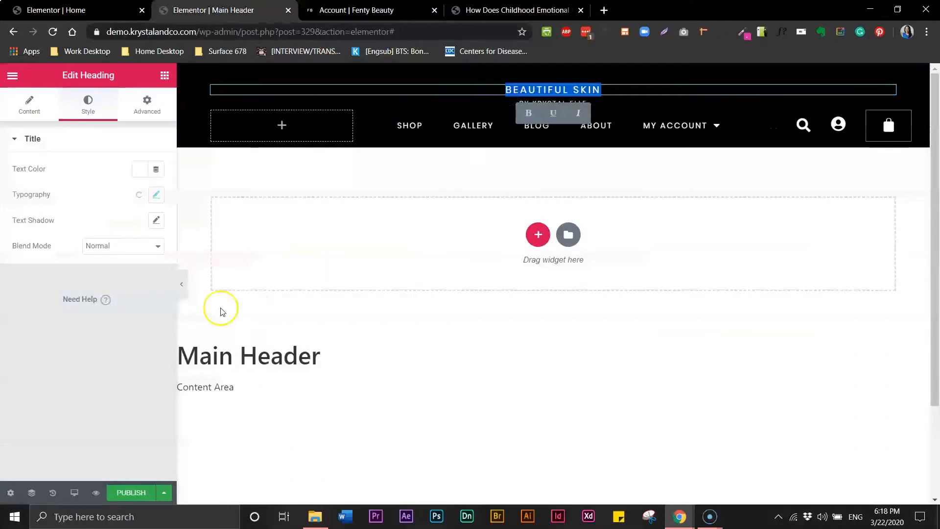
pyautogui.click(156, 195)
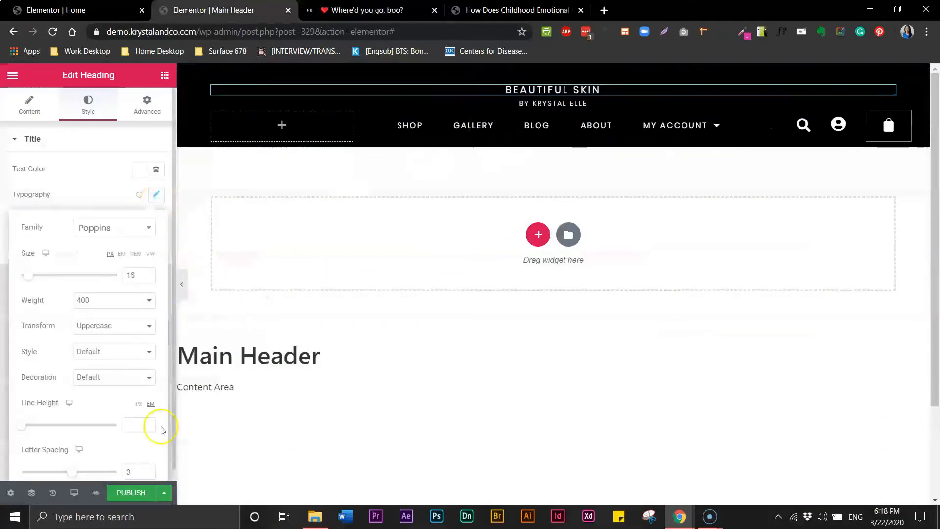
pyautogui.doubleClick(123, 471)
pyautogui.write('5')
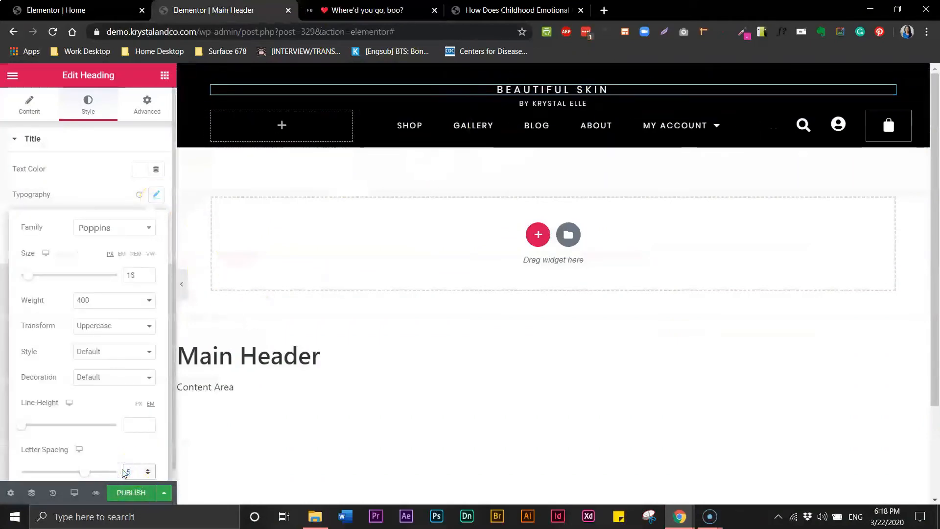
pyautogui.doubleClick(120, 472)
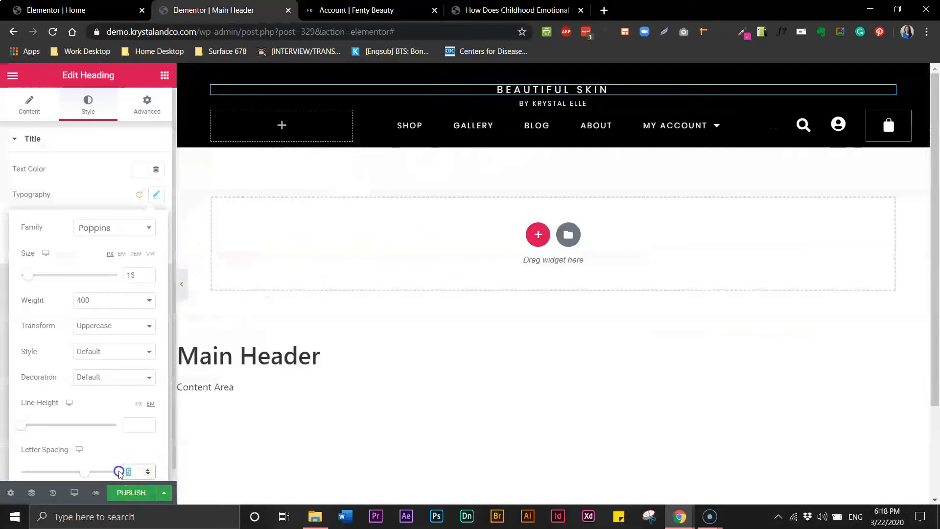
pyautogui.write('6')
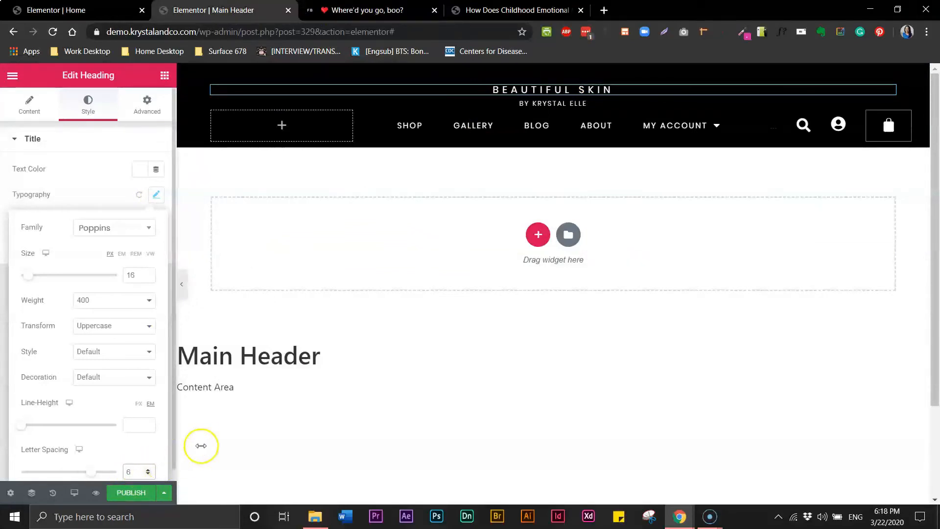
pyautogui.tripleClick(525, 102)
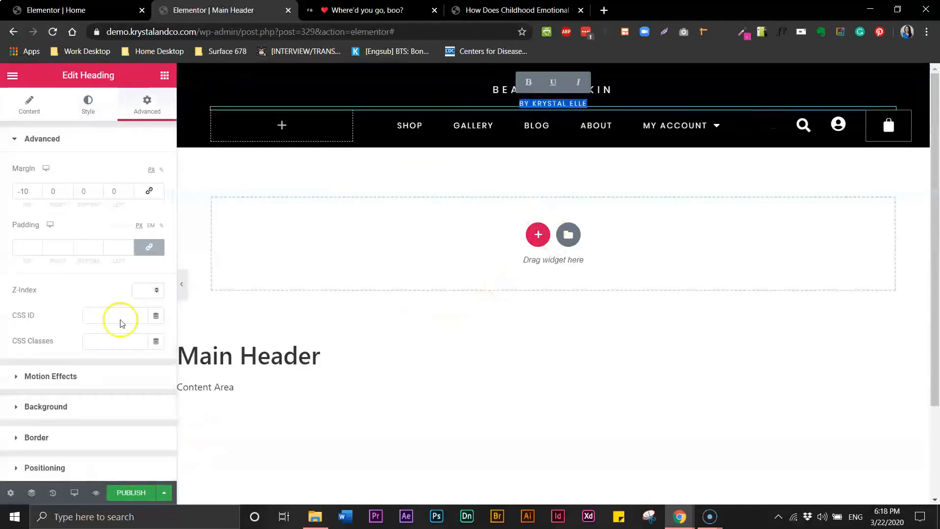
pyautogui.click(93, 115)
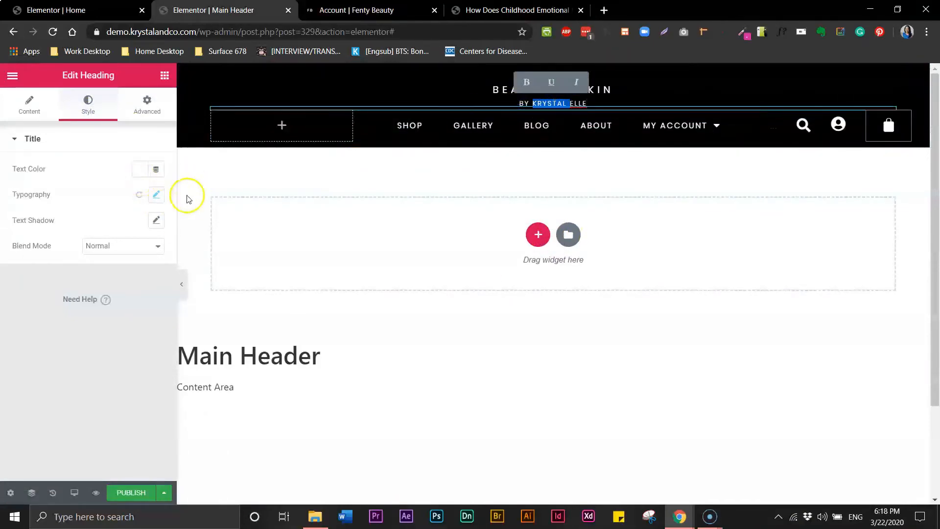
pyautogui.click(156, 194)
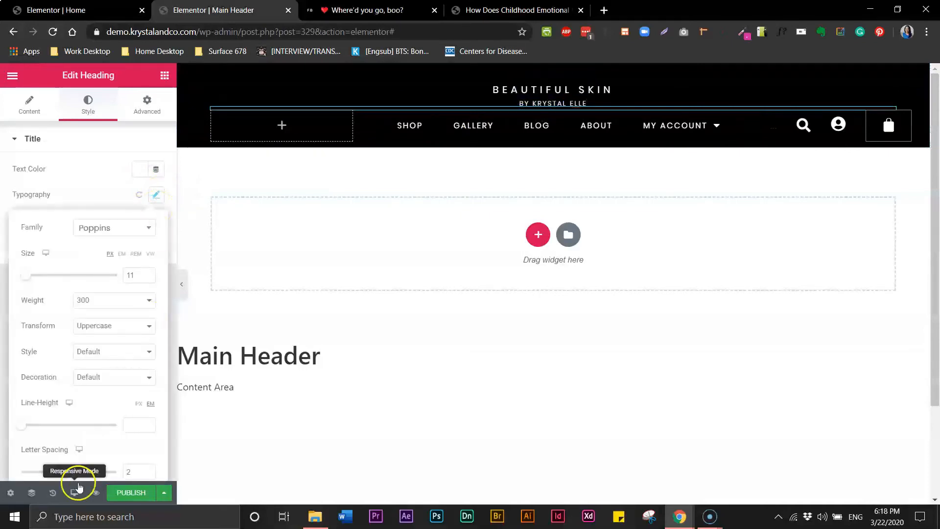
pyautogui.click(136, 474)
pyautogui.moveTo(128, 472); pyautogui.dragTo(114, 473)
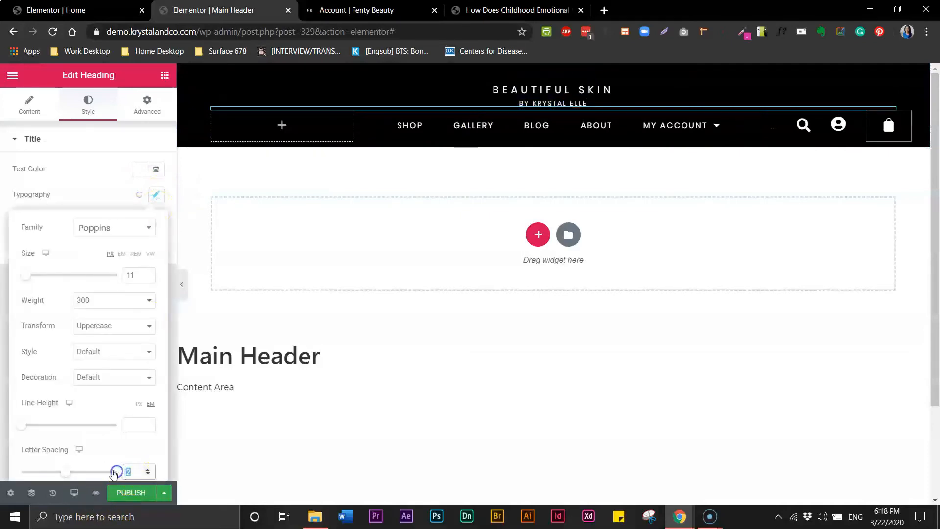
pyautogui.write('2.5')
pyautogui.click(166, 487)
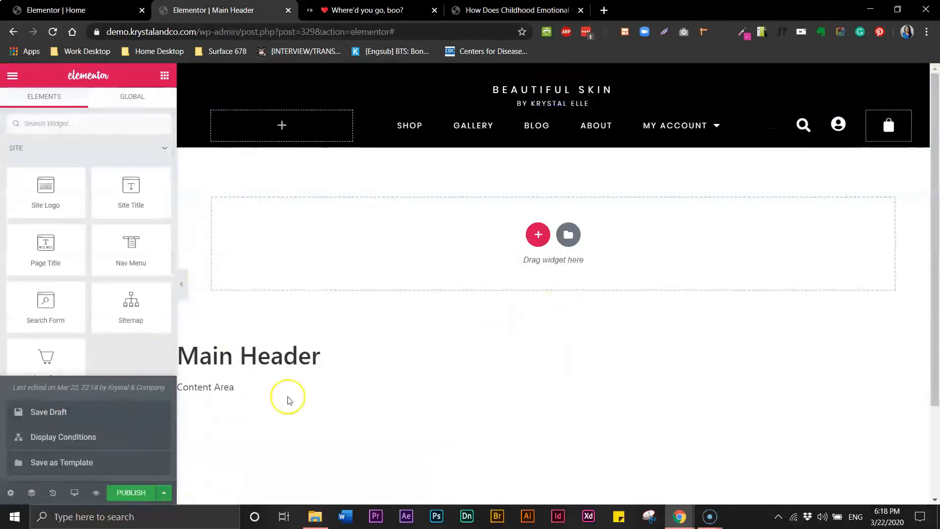
pyautogui.click(182, 284)
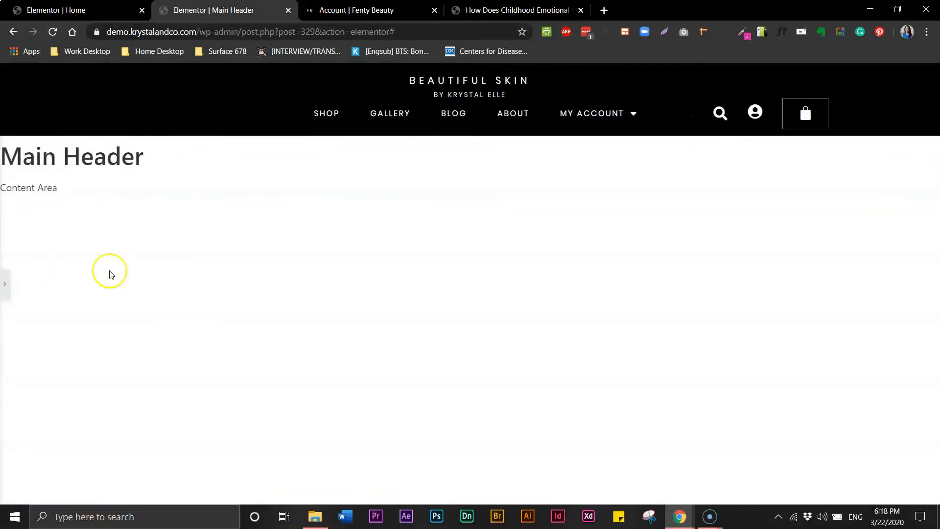
pyautogui.click(4, 283)
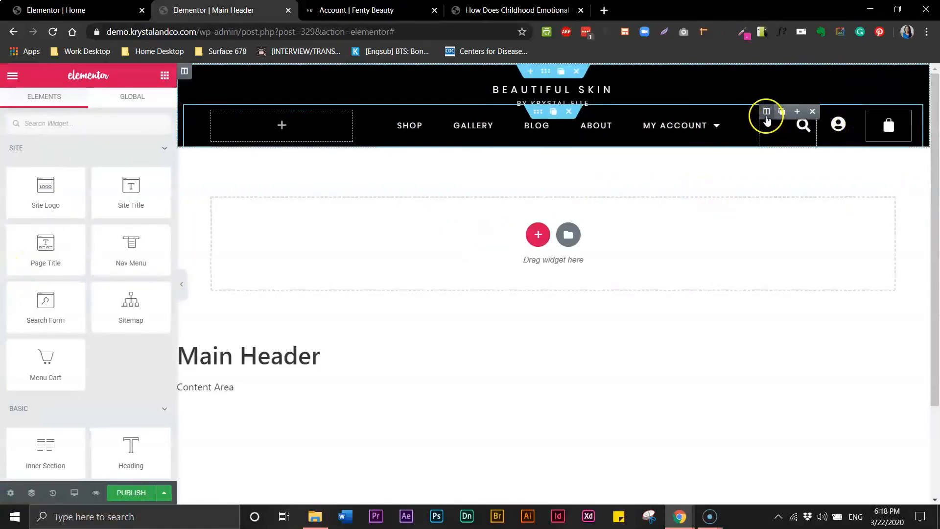
# Shrink the Menu Cart icon size to 23.
pyautogui.click(767, 111)
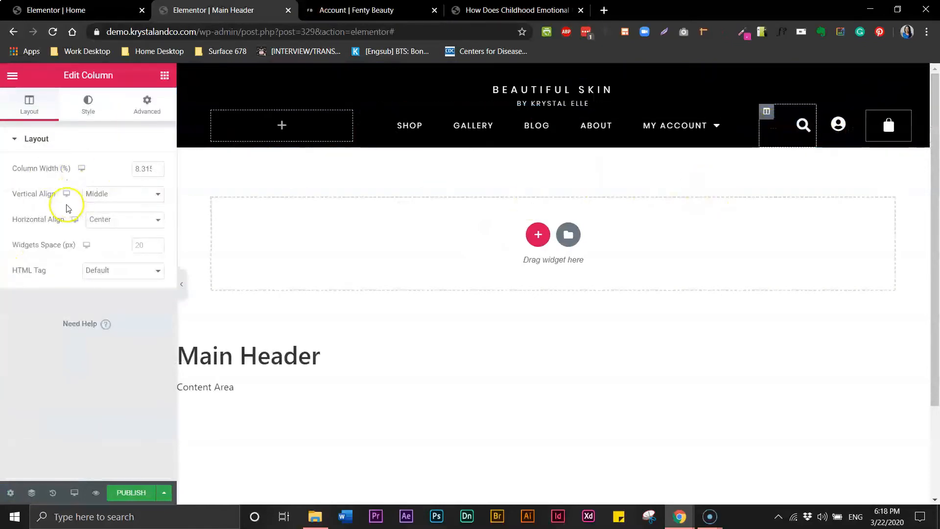
pyautogui.click(88, 104)
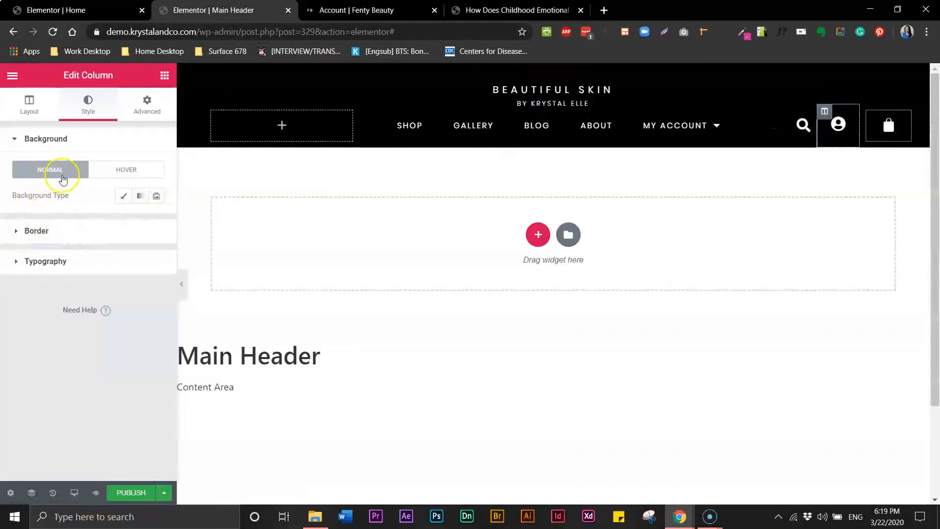
pyautogui.click(836, 135)
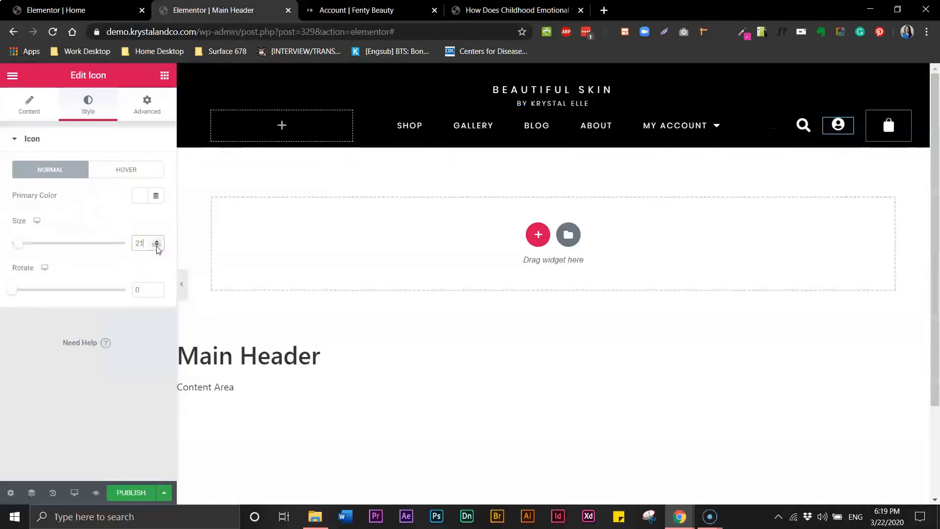
pyautogui.click(893, 133)
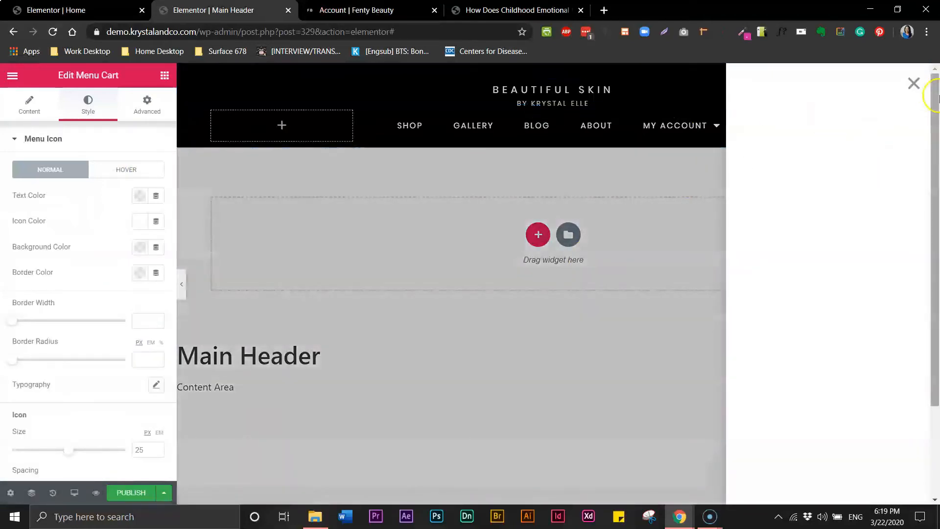
pyautogui.click(915, 86)
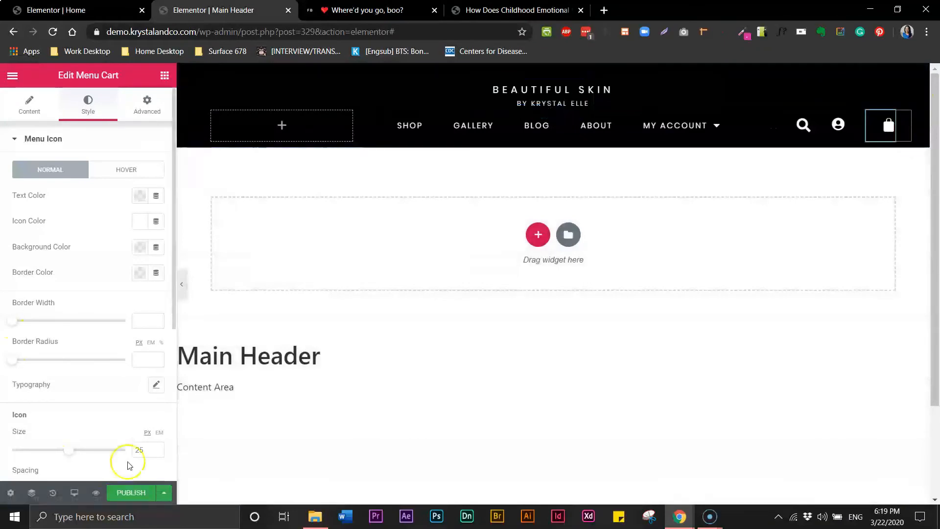
pyautogui.click(157, 454)
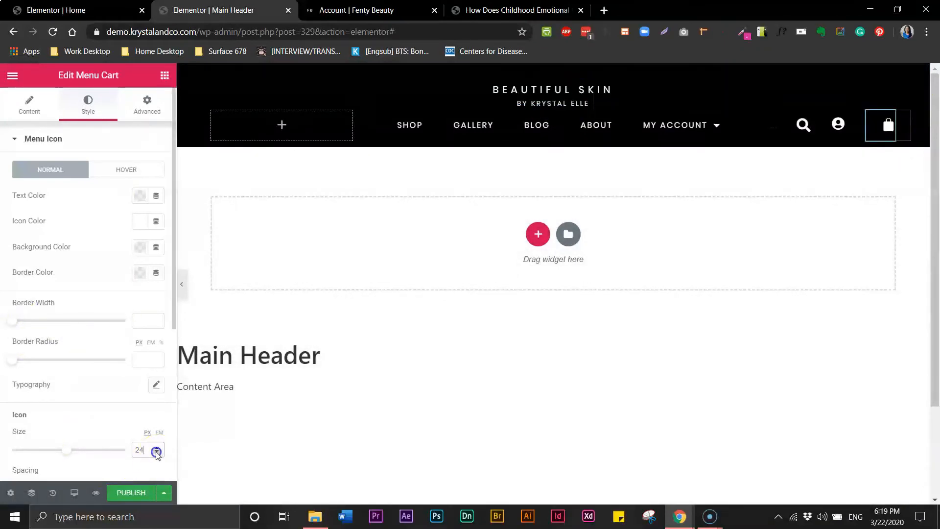
pyautogui.click(157, 453)
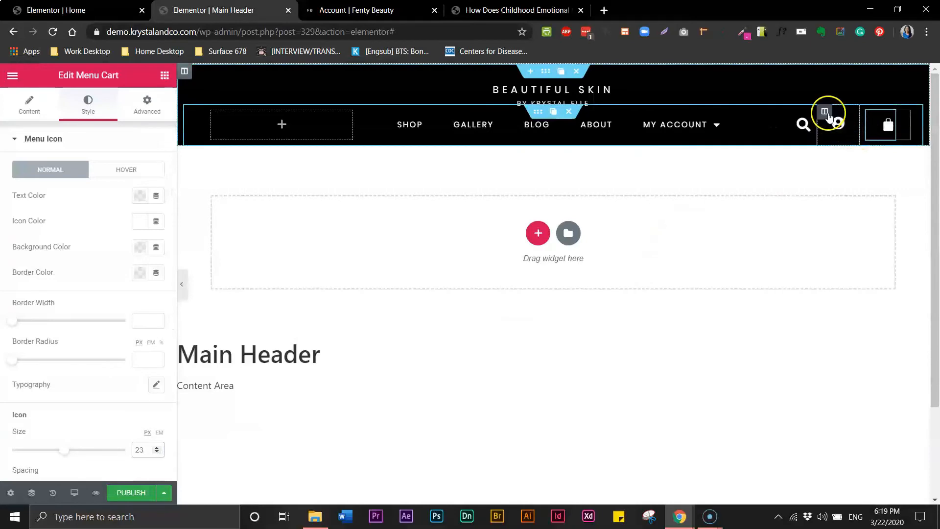
# Narrow the cart column width to 6% and adjust the account column's layout.
pyautogui.click(413, 232)
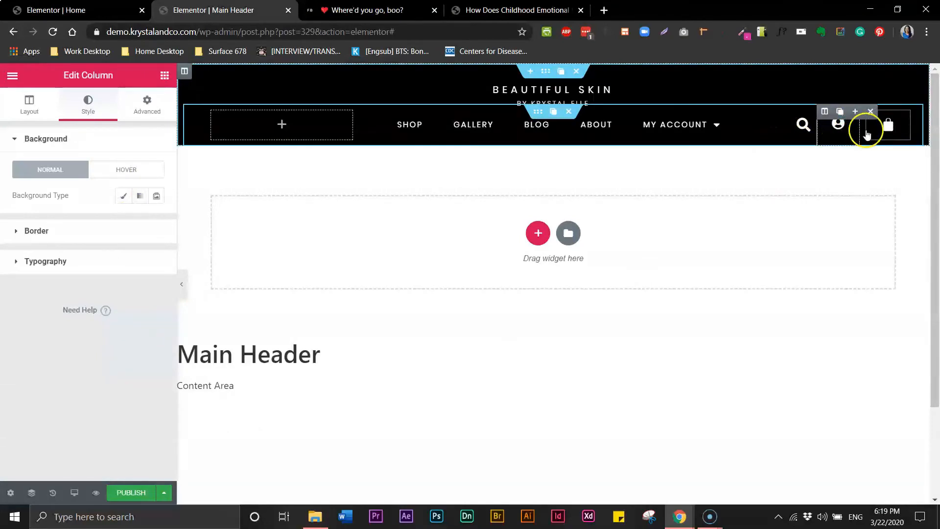
pyautogui.click(867, 116)
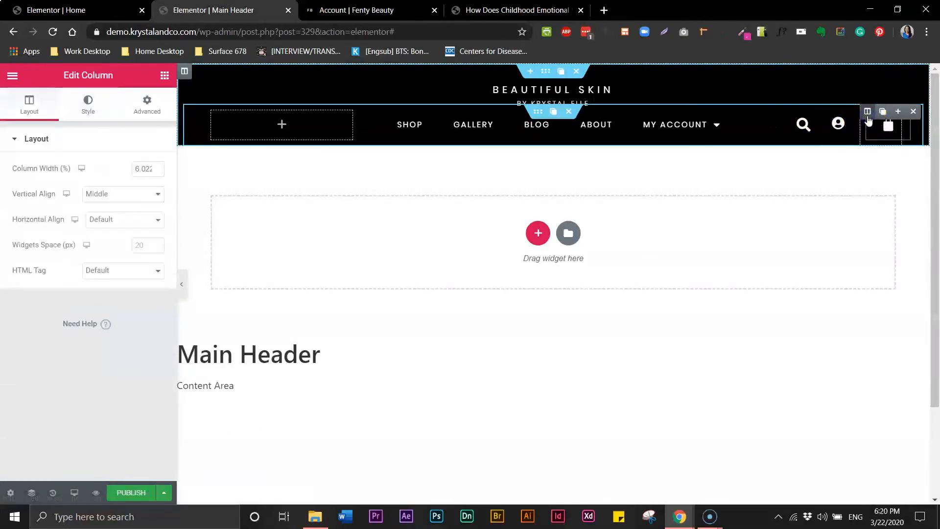
pyautogui.click(148, 171)
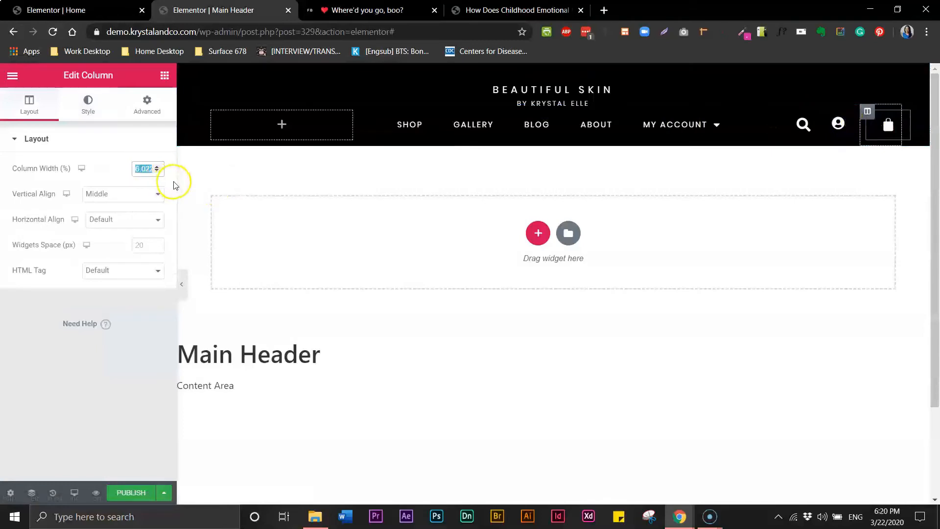
pyautogui.write('6')
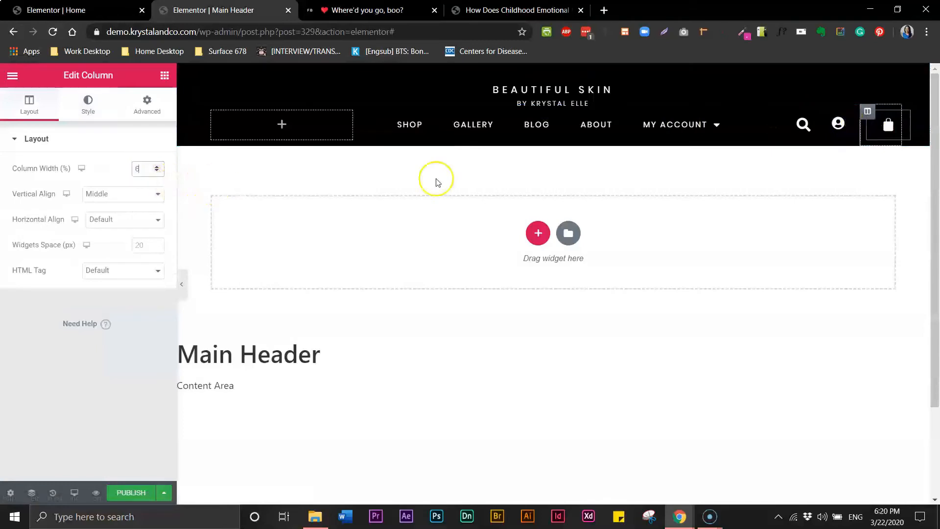
pyautogui.click(827, 116)
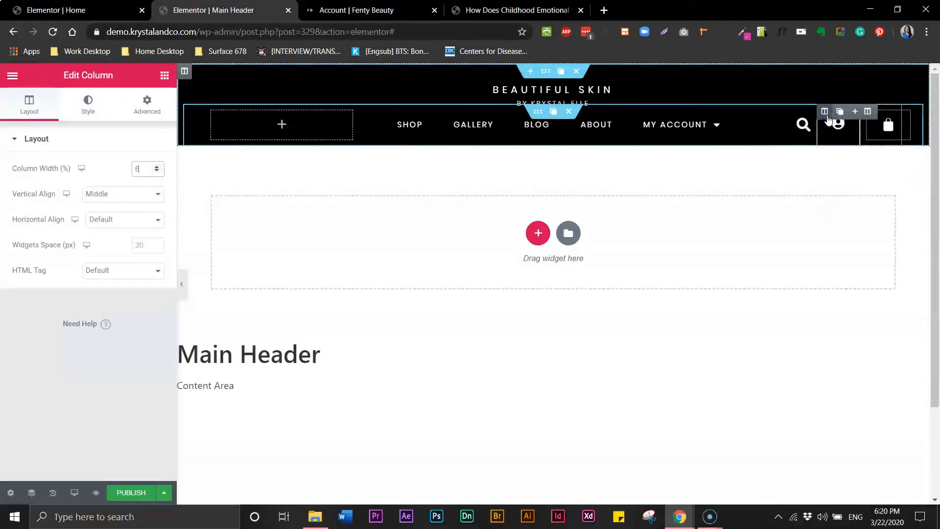
pyautogui.click(145, 168)
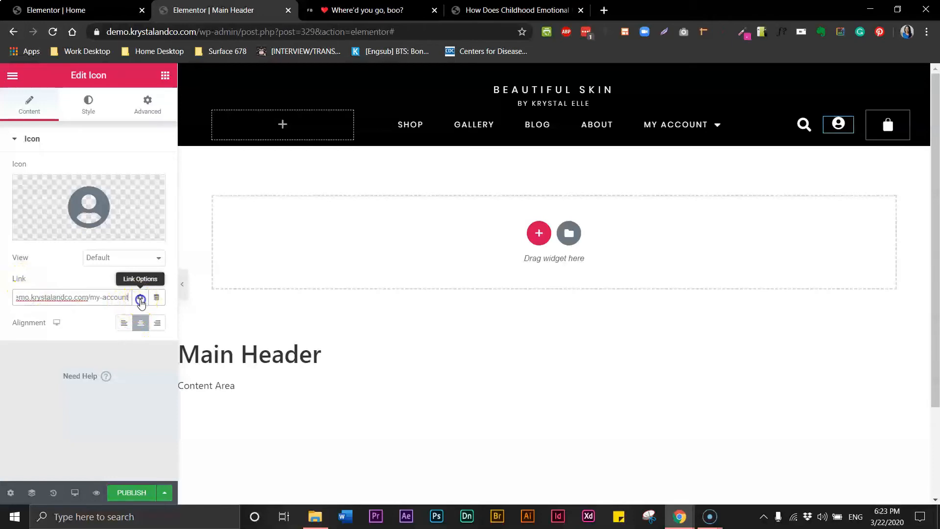
# Review the account link options and cart widget, then publish the header template.
pyautogui.click(141, 298)
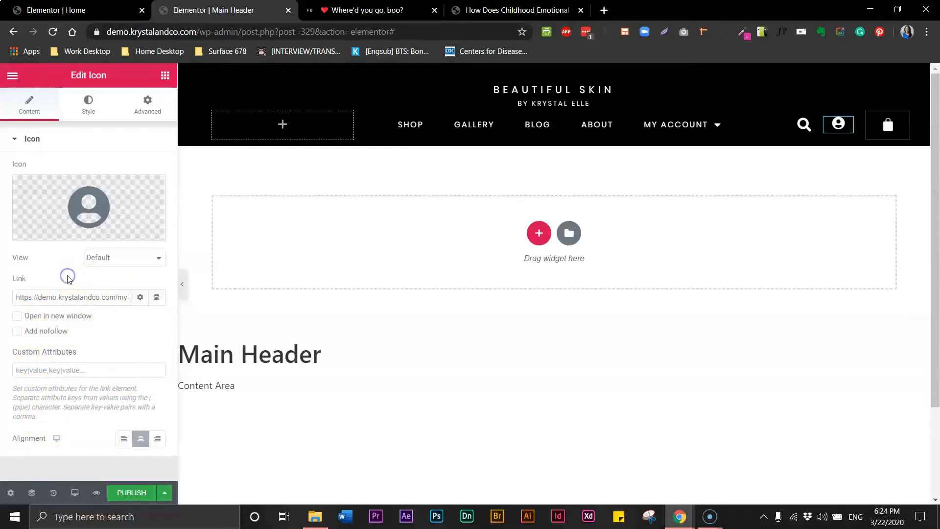
pyautogui.click(163, 494)
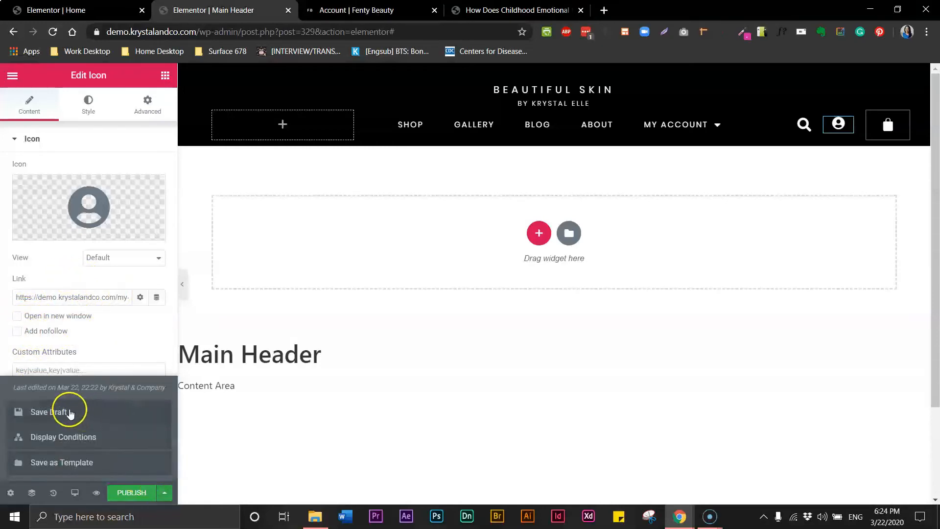
pyautogui.click(888, 131)
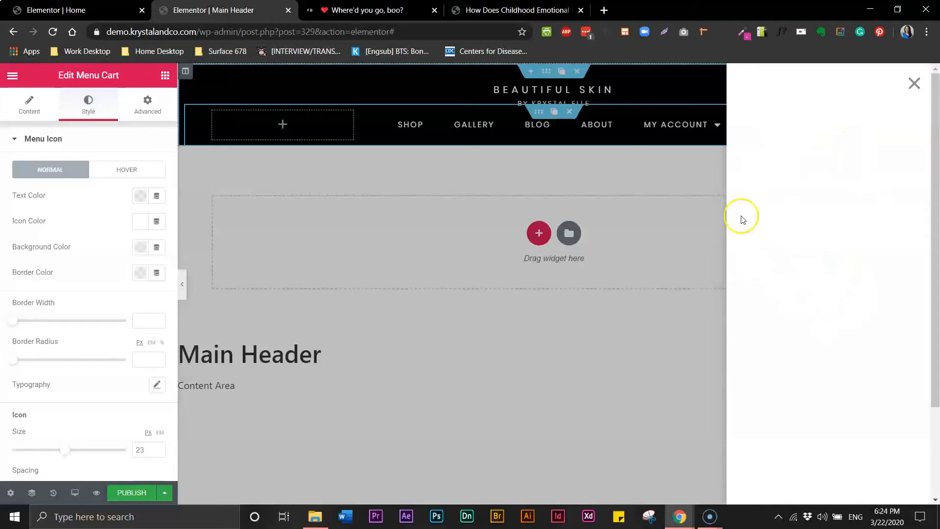
pyautogui.click(916, 86)
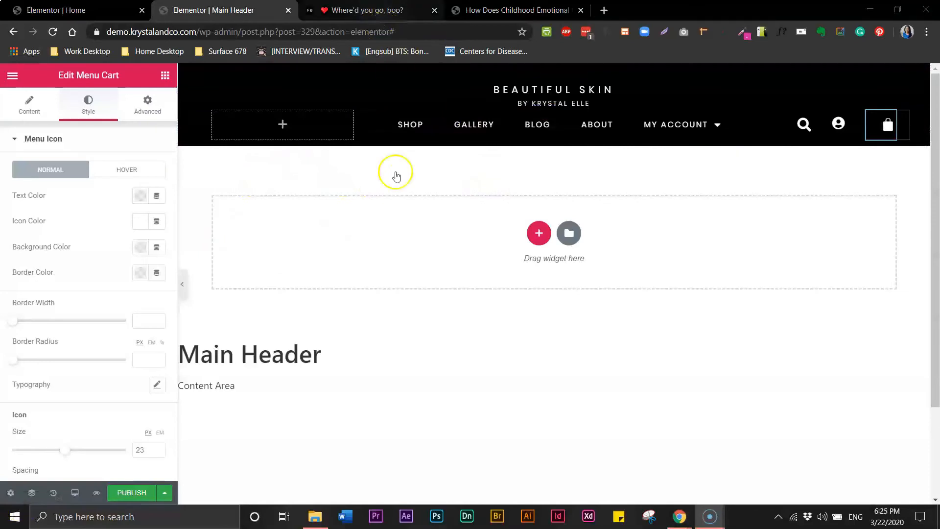
pyautogui.click(136, 496)
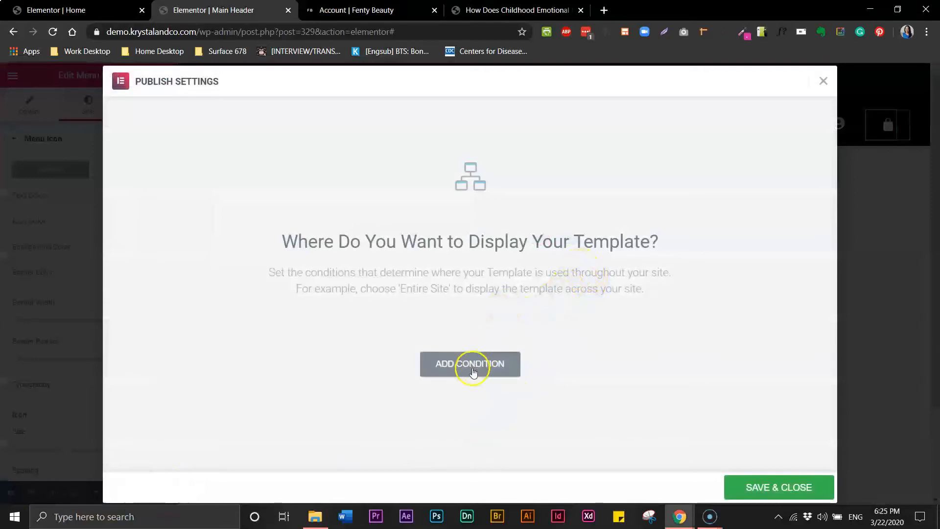
# Publish the header with an Include > Entire Site condition and preview it in a new tab.
pyautogui.click(474, 366)
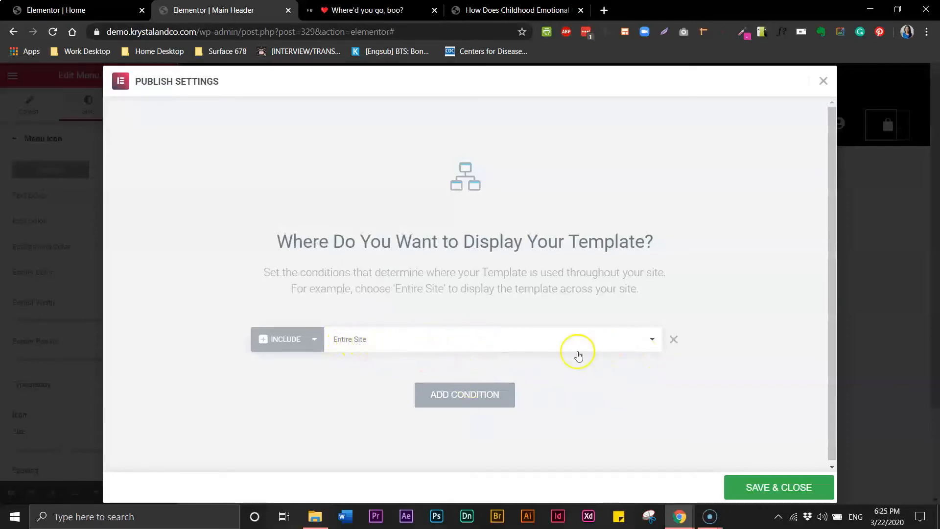
pyautogui.click(773, 489)
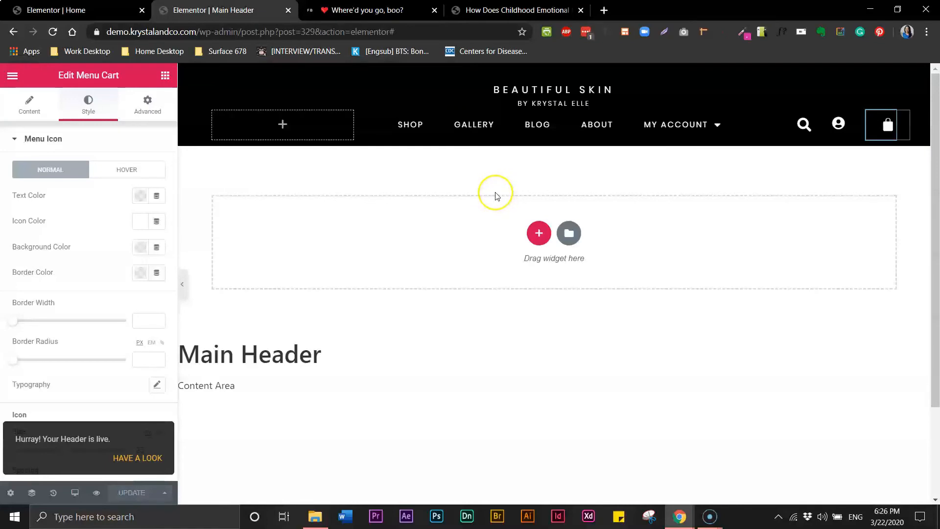
pyautogui.click(98, 494)
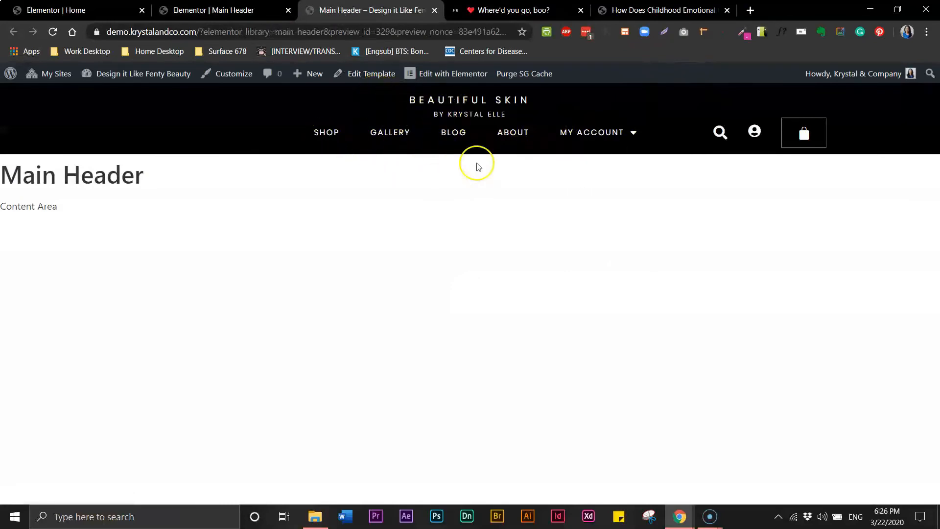
pyautogui.click(235, 11)
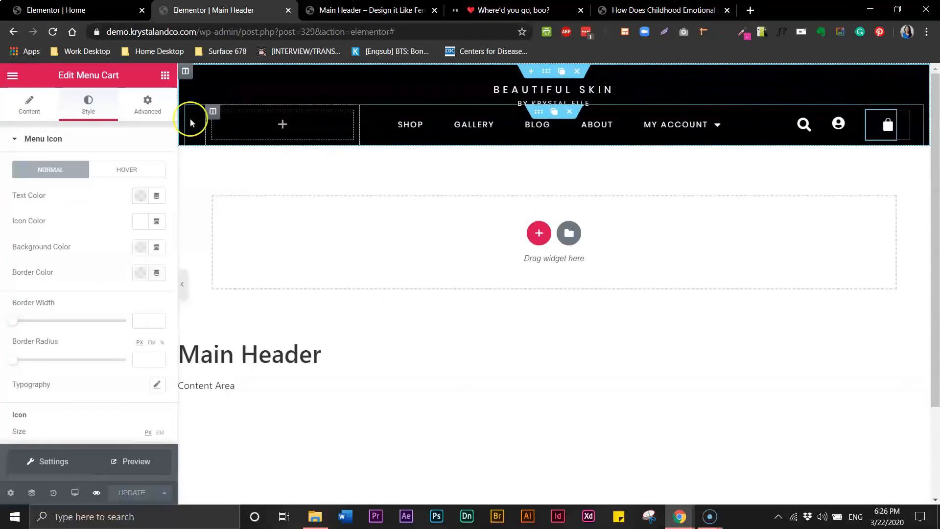
pyautogui.click(29, 107)
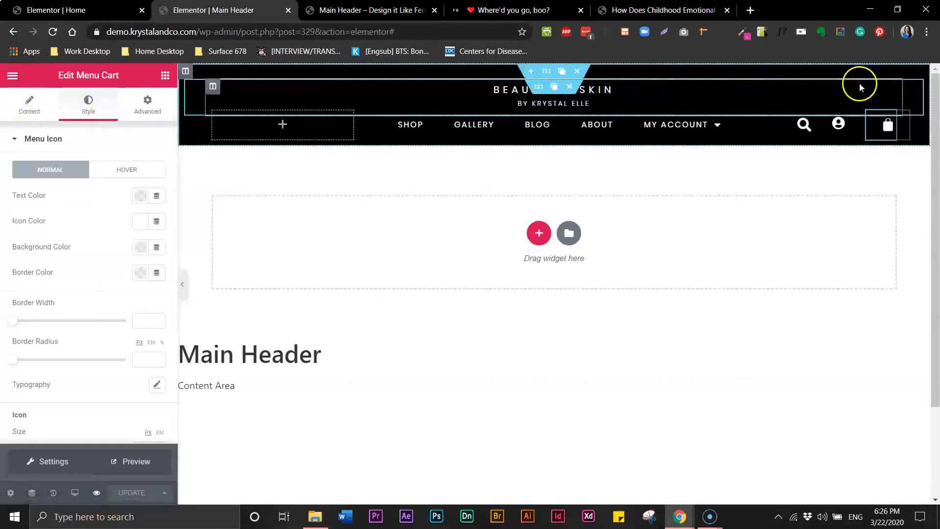
pyautogui.click(881, 90)
pyautogui.click(87, 123)
pyautogui.click(35, 106)
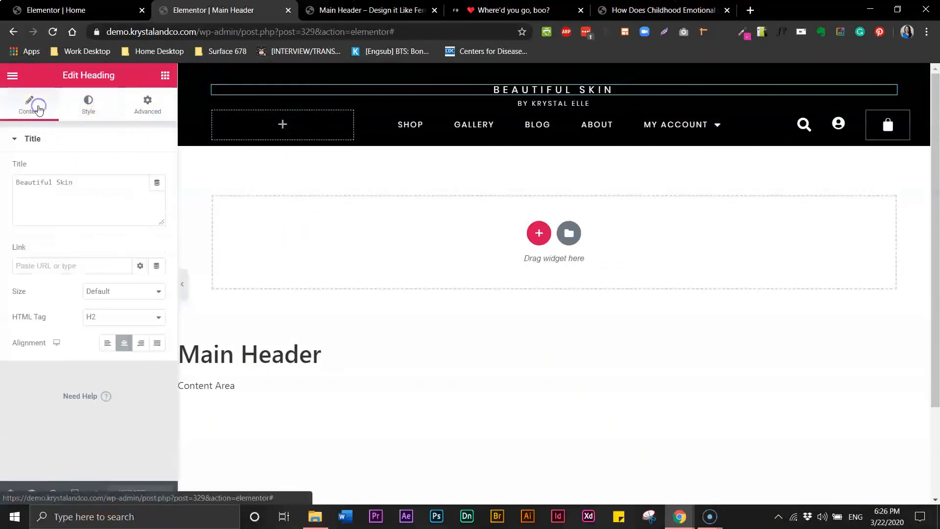
pyautogui.click(112, 264)
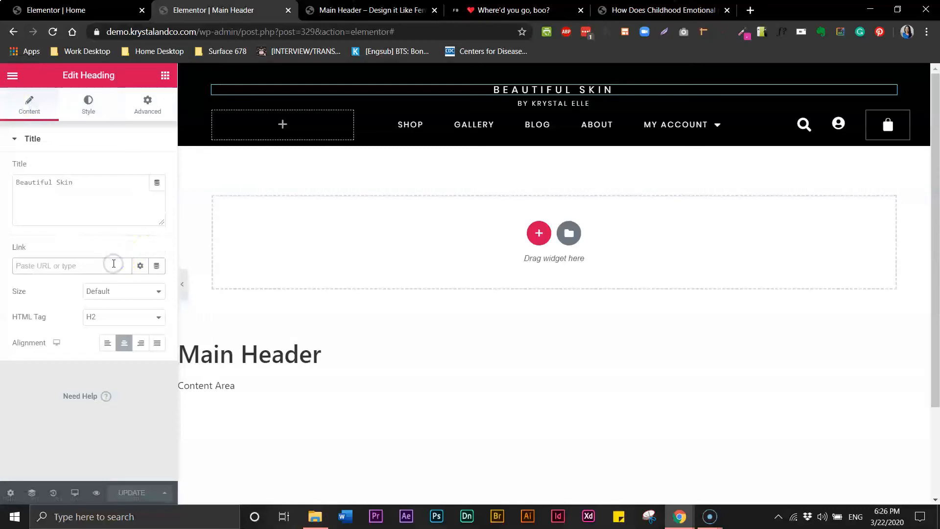
pyautogui.hotkey('ctrl', 'v')
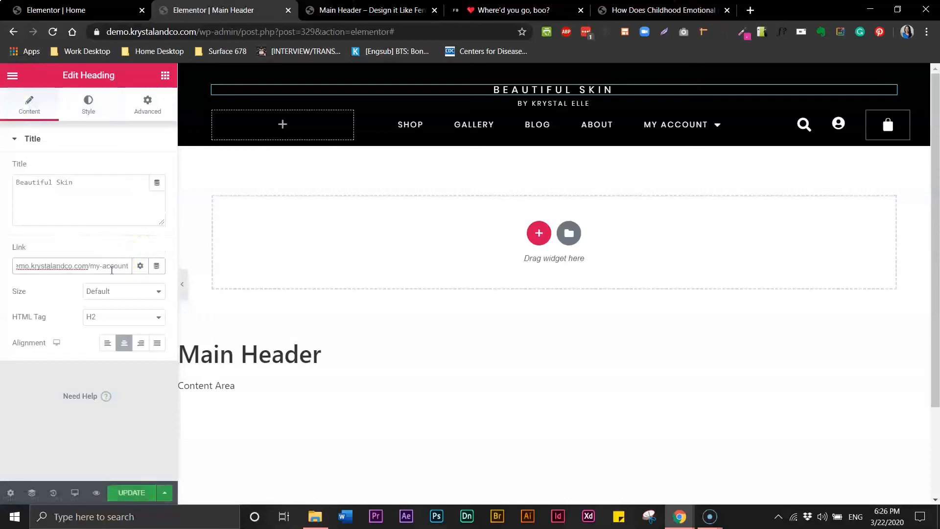
pyautogui.moveTo(117, 266); pyautogui.dragTo(148, 266)
pyautogui.press('BackSpace')
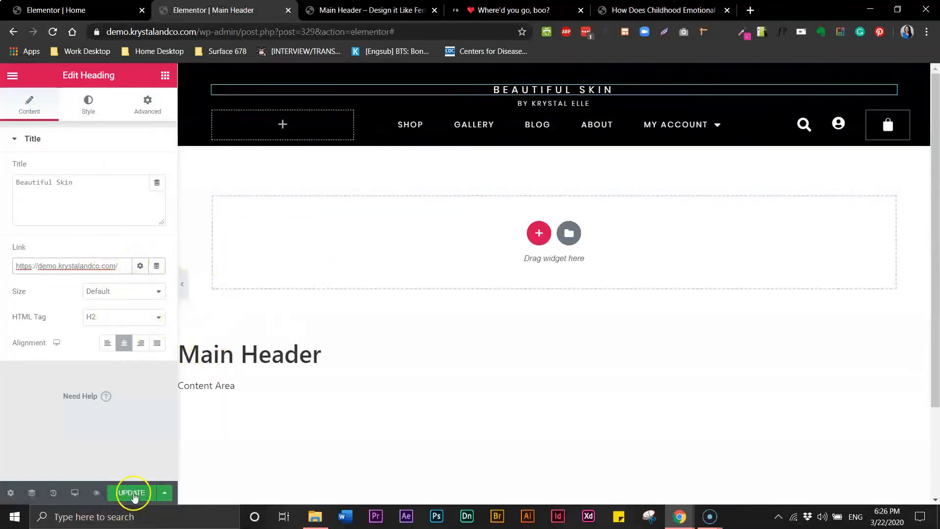
# Link the subtitle to the same homepage address, update the header, and view the preview.
pyautogui.click(586, 102)
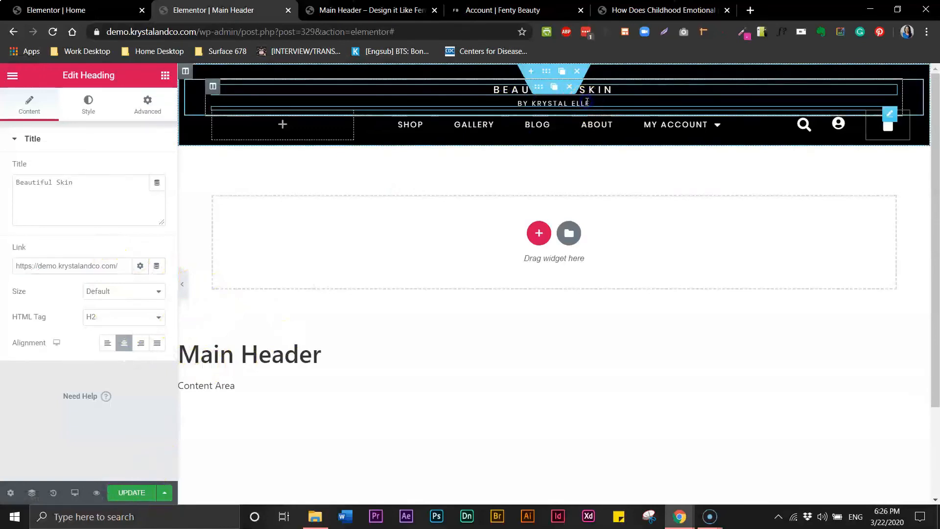
pyautogui.click(30, 103)
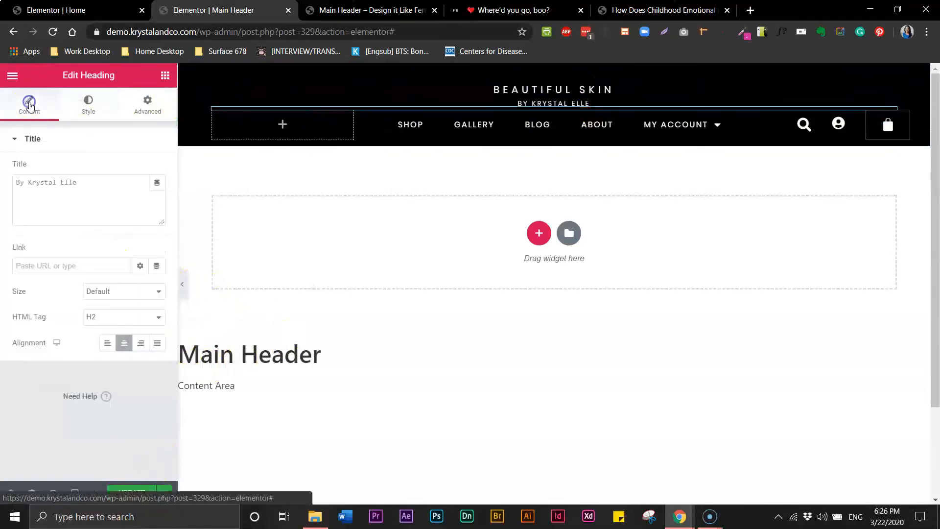
pyautogui.click(101, 265)
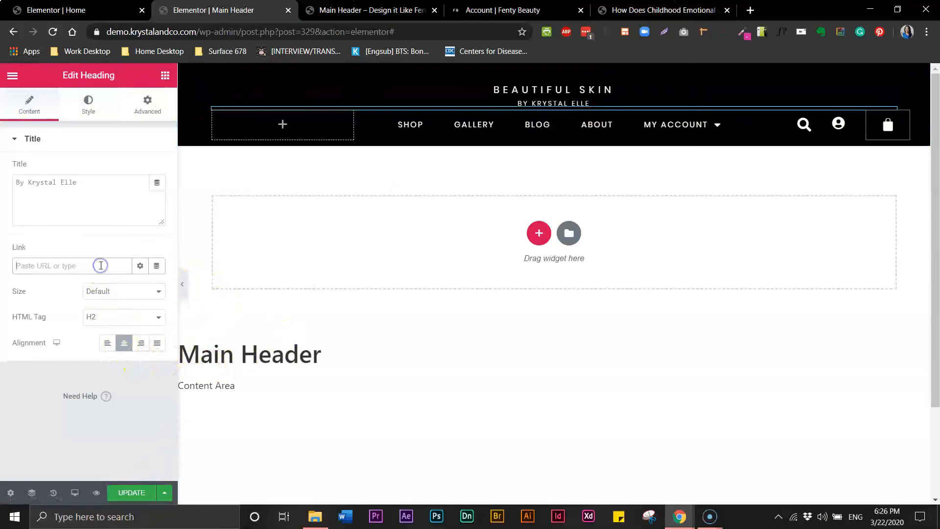
pyautogui.hotkey('ctrl', 'v')
pyautogui.press('BackSpace')
pyautogui.press('BackSpace')
pyautogui.press('BackSpace')
pyautogui.press('BackSpace')
pyautogui.press('BackSpace')
pyautogui.press('BackSpace')
pyautogui.press('BackSpace')
pyautogui.press('BackSpace')
pyautogui.press('BackSpace')
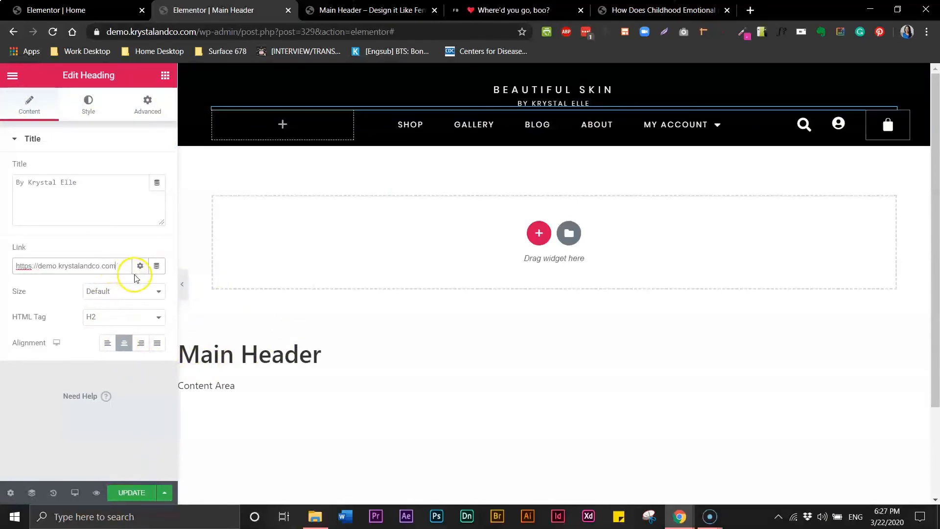
pyautogui.click(133, 494)
pyautogui.click(353, 12)
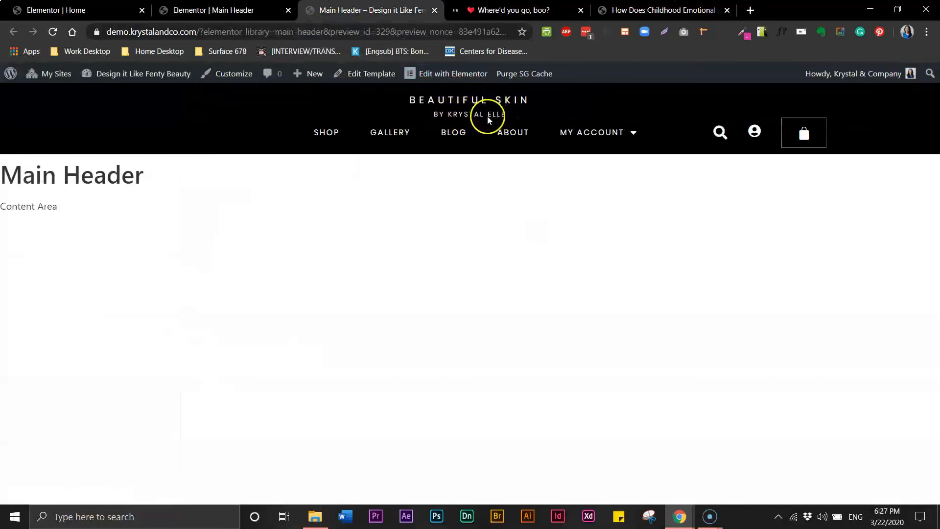
# Follow the BEAUTIFUL SKIN title link to the demo homepage, then return to the Main Header editor.
pyautogui.click(508, 105)
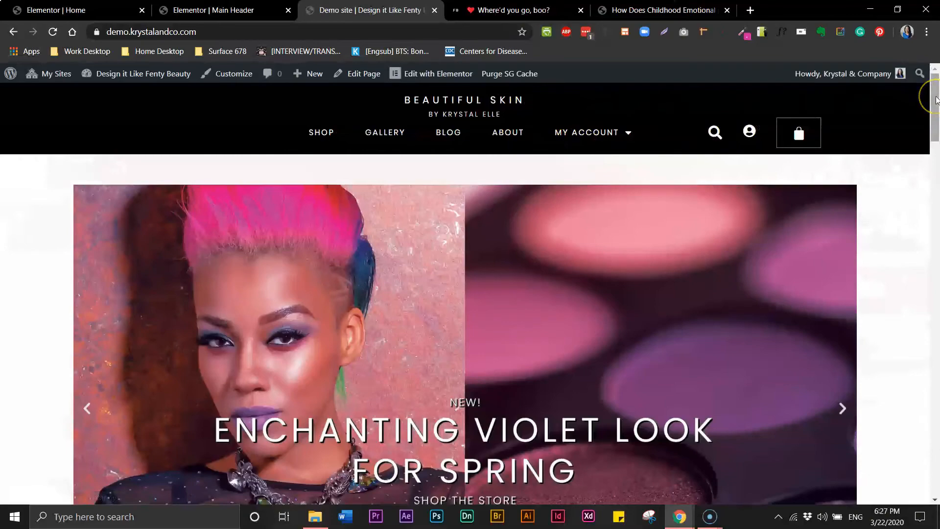
pyautogui.moveTo(936, 98); pyautogui.dragTo(936, 68)
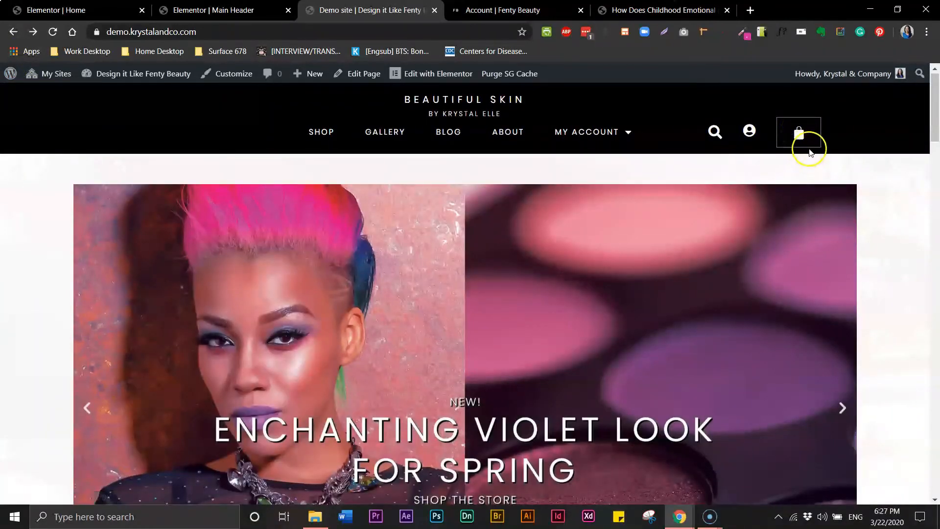
pyautogui.click(212, 11)
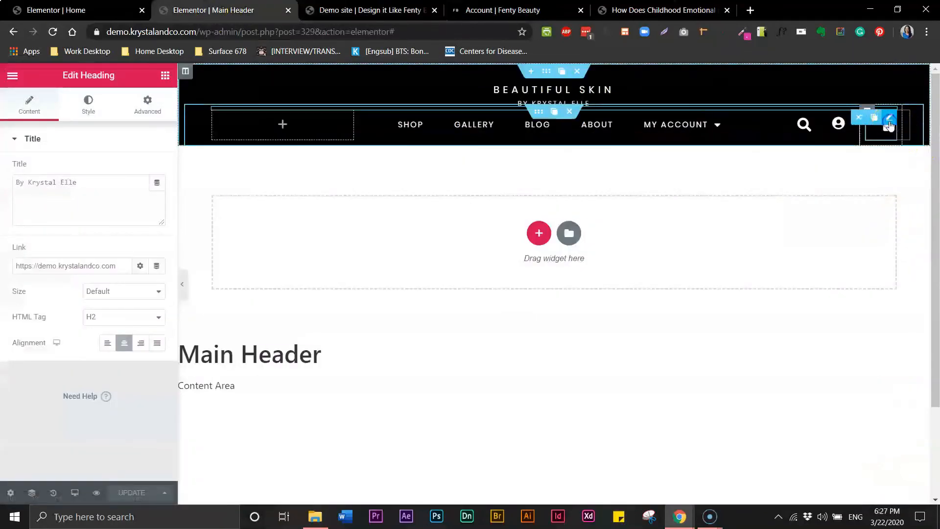
# Set the menu cart border colour to #020101 at full opacity and update the header.
pyautogui.click(890, 119)
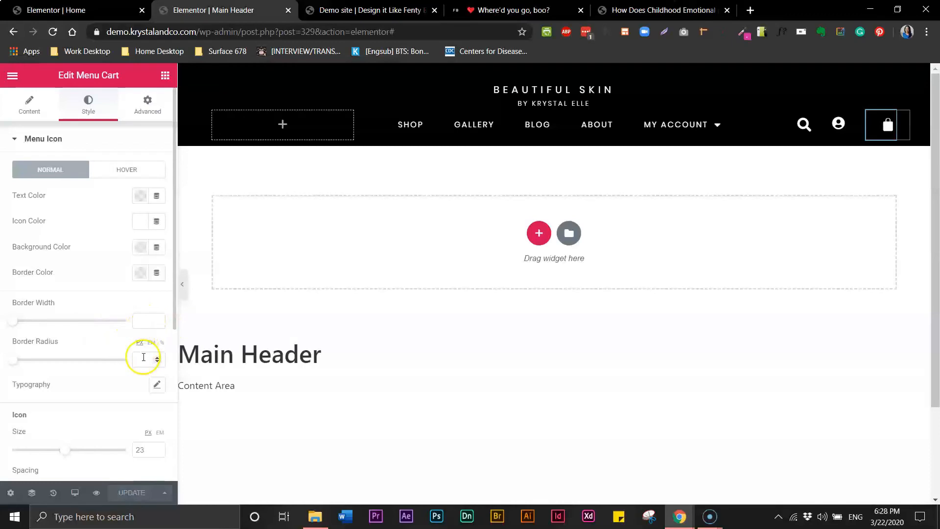
pyautogui.click(141, 274)
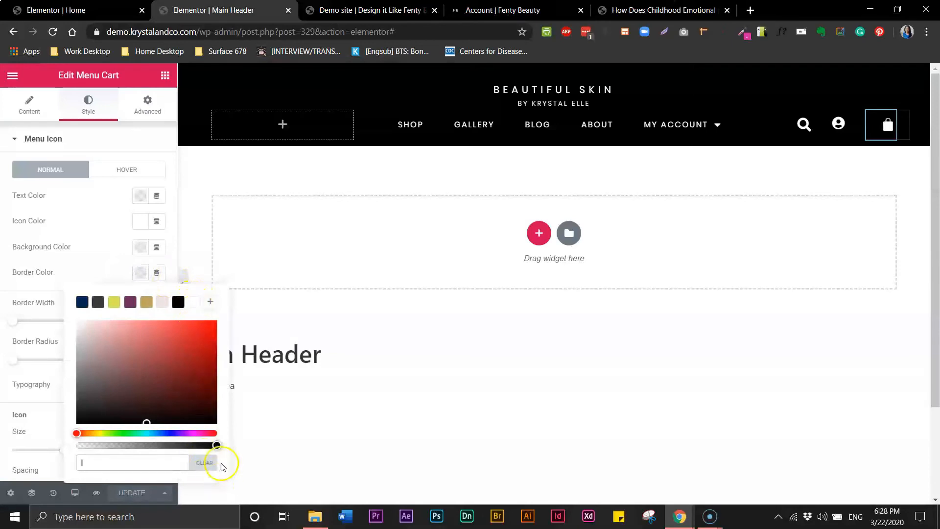
pyautogui.moveTo(216, 445); pyautogui.dragTo(57, 451)
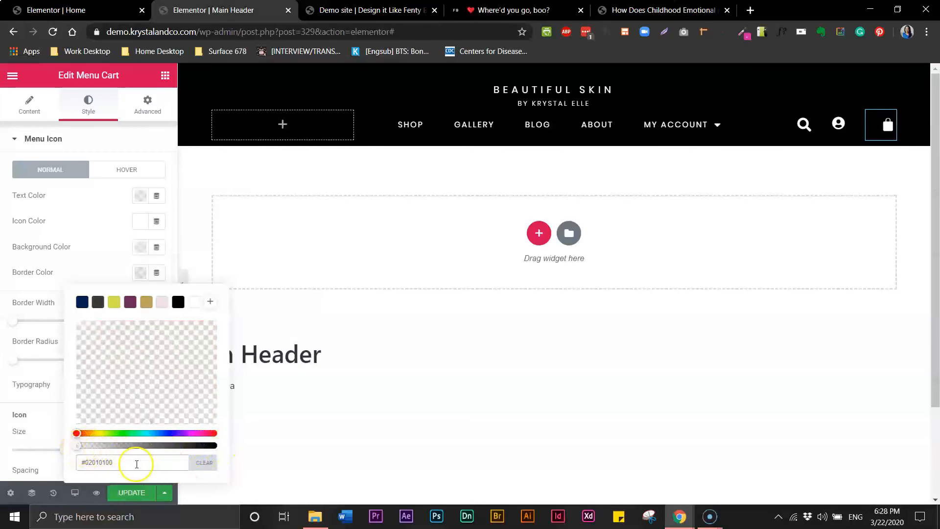
pyautogui.click(203, 463)
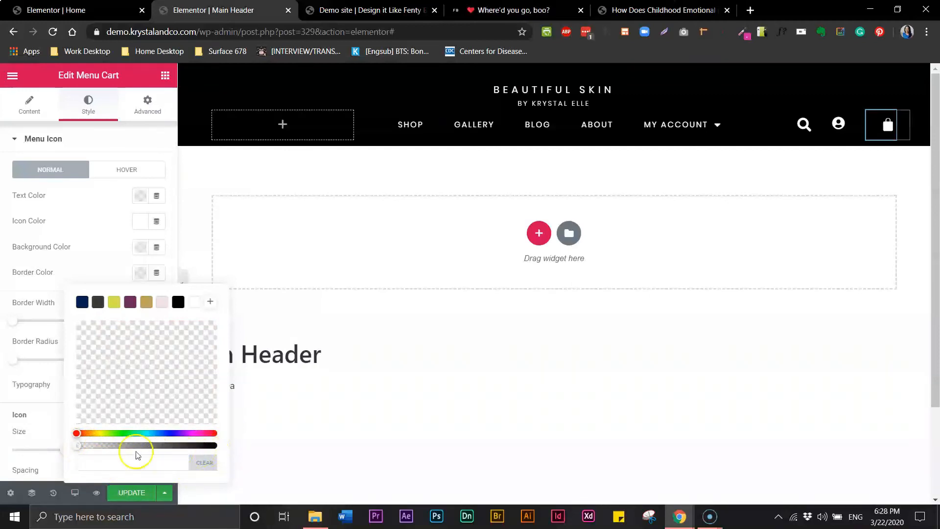
pyautogui.moveTo(76, 446); pyautogui.dragTo(214, 447)
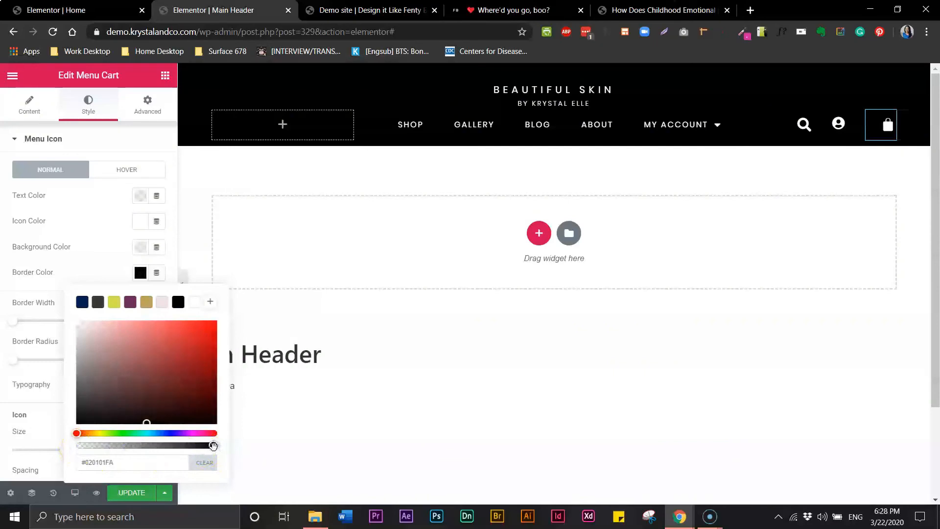
pyautogui.moveTo(214, 446)
pyautogui.mouseDown()
pyautogui.moveTo(198, 446)
pyautogui.moveTo(226, 448)
pyautogui.mouseUp()
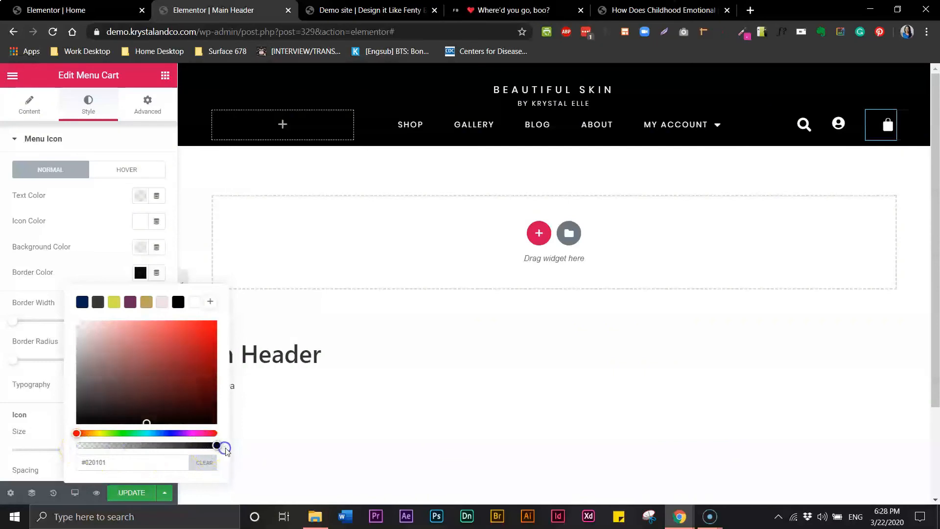
pyautogui.click(143, 494)
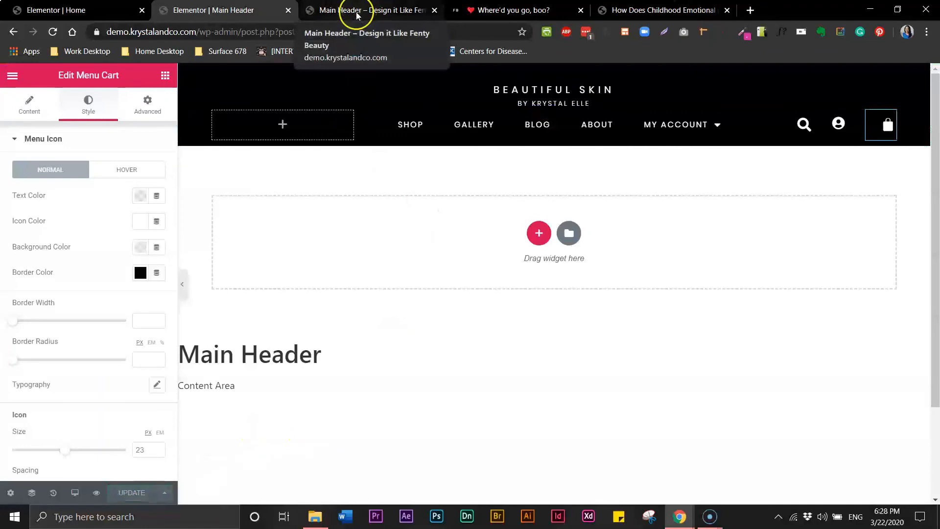
pyautogui.click(339, 16)
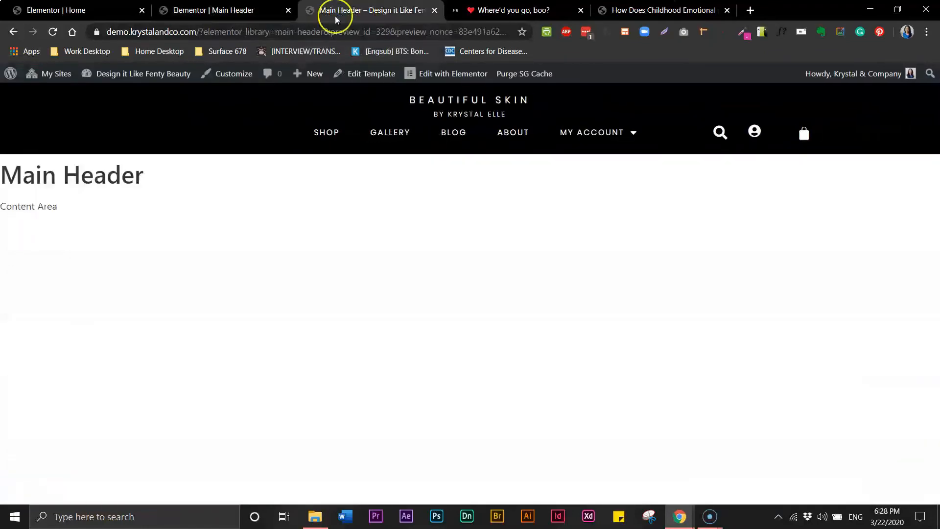
pyautogui.click(231, 17)
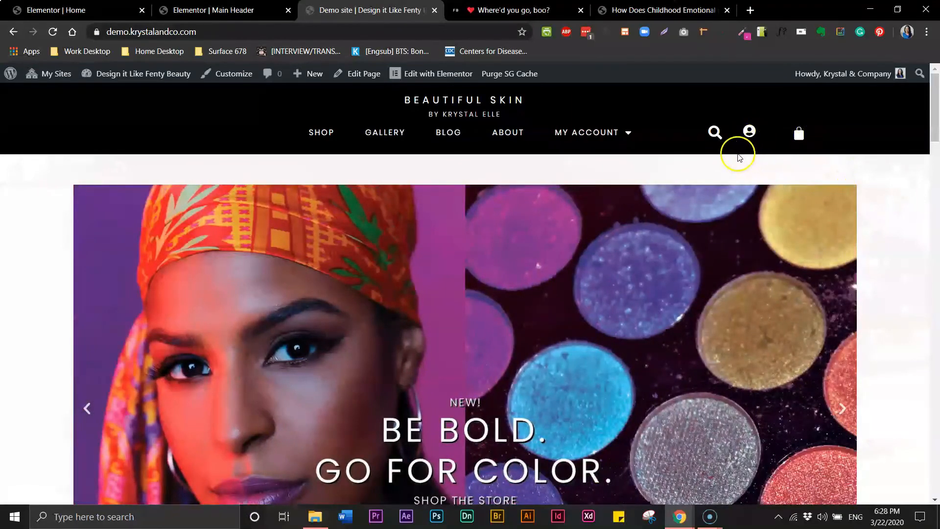
pyautogui.click(243, 15)
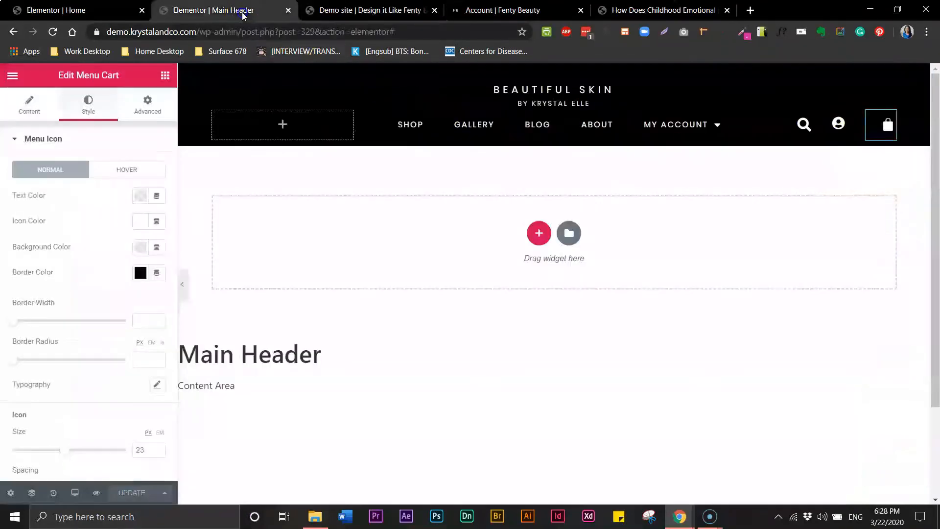
pyautogui.click(184, 283)
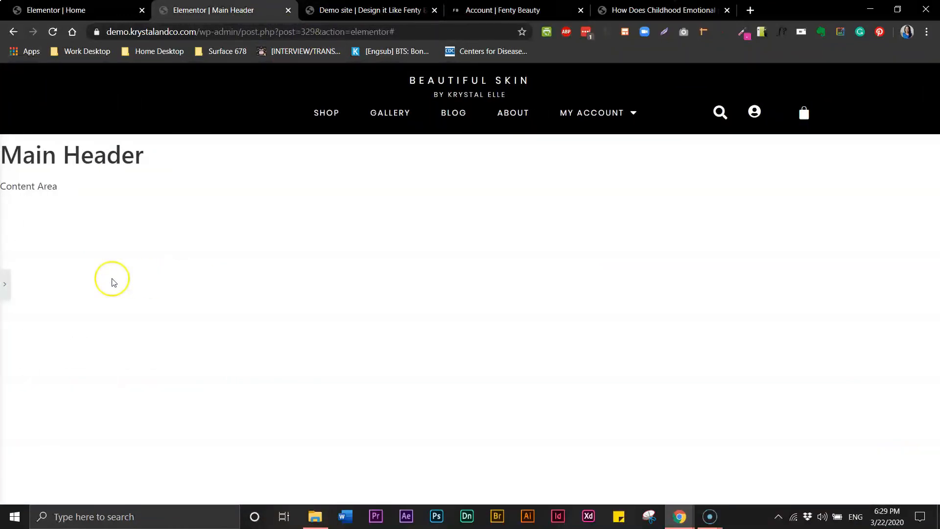
pyautogui.click(5, 288)
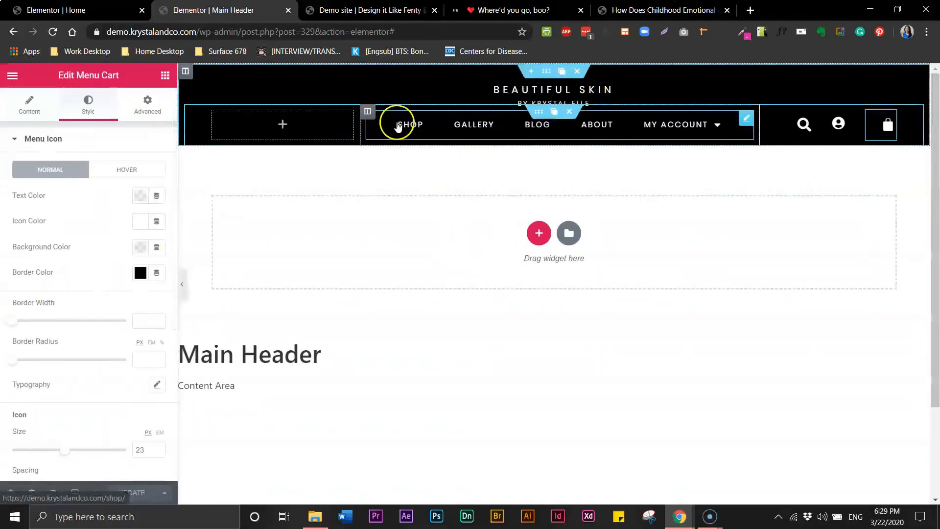
# Give the account icon an unlinked 4 px top margin and narrow its neighbouring columns.
pyautogui.click(848, 127)
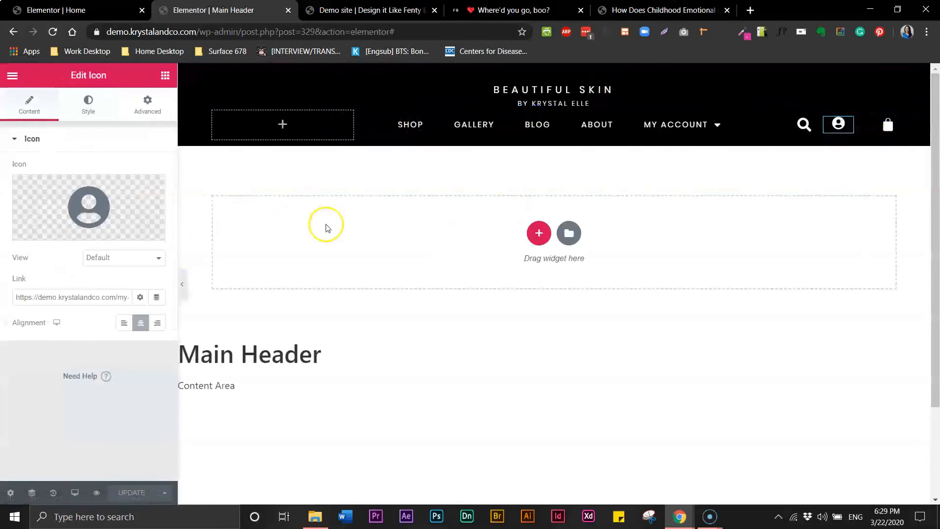
pyautogui.click(87, 117)
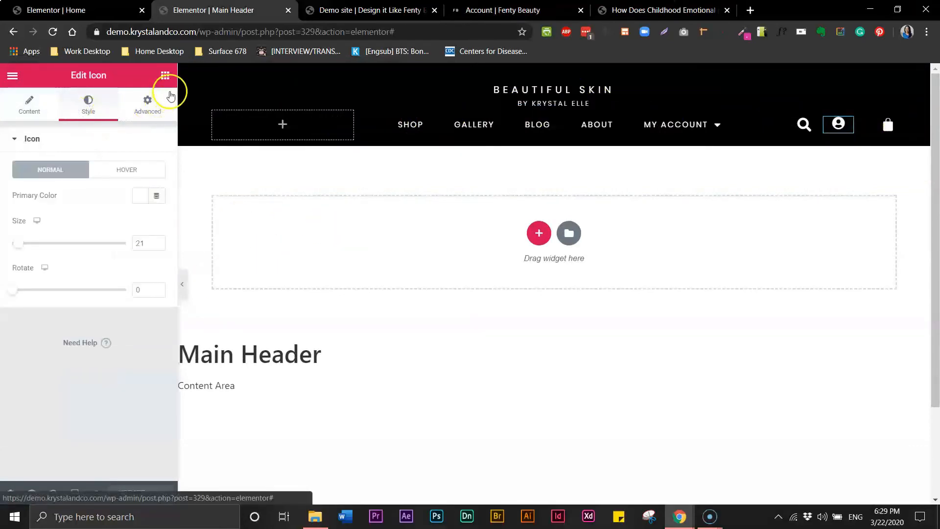
pyautogui.click(150, 104)
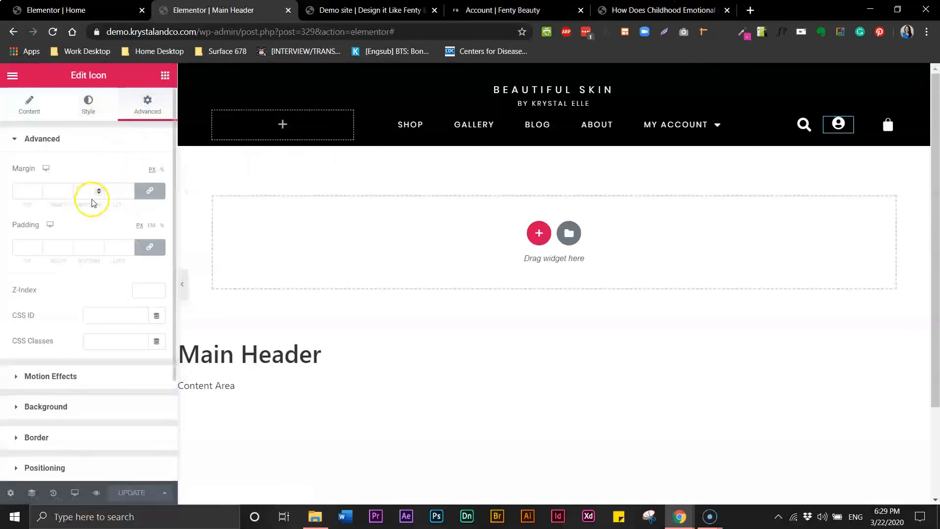
pyautogui.click(151, 194)
pyautogui.doubleClick(22, 192)
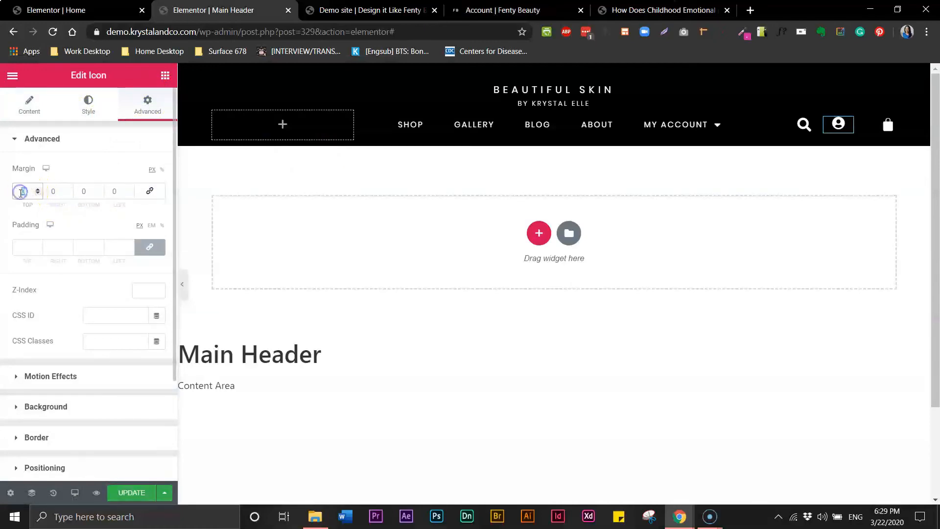
pyautogui.write('1')
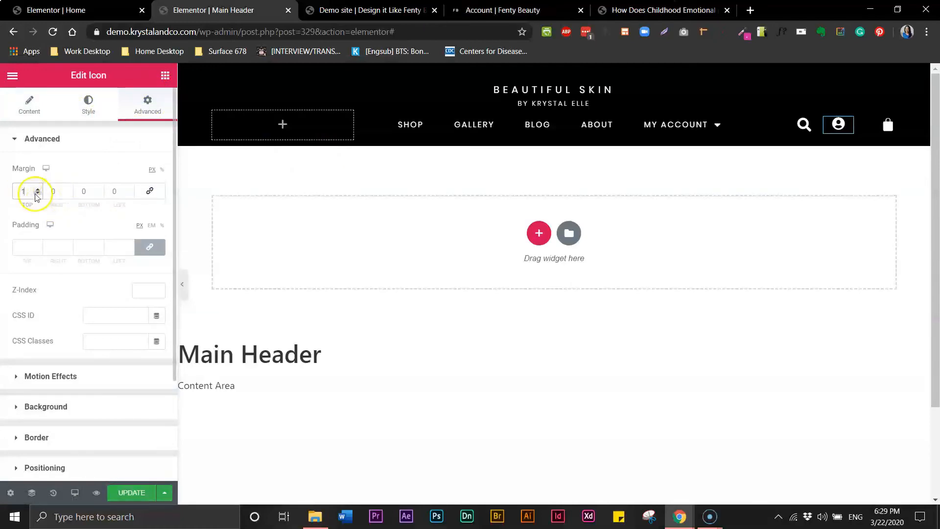
pyautogui.click(38, 190)
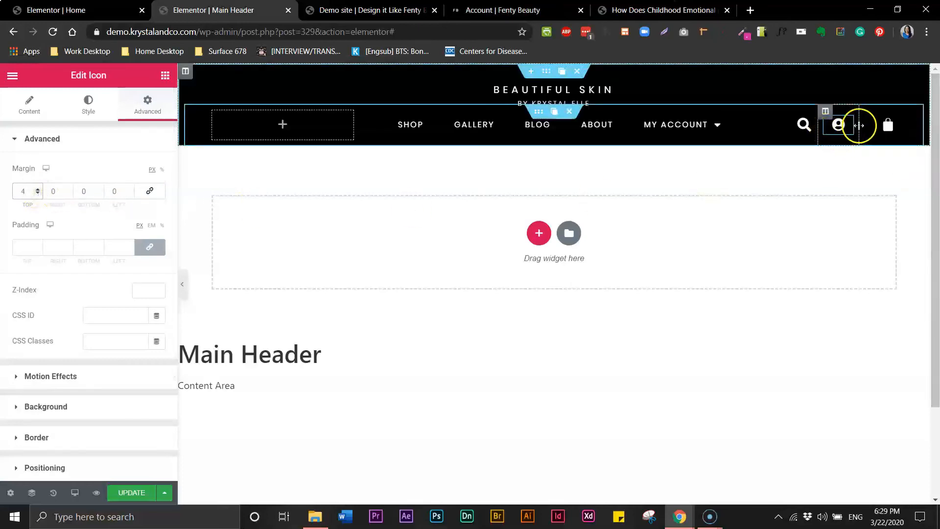
pyautogui.moveTo(876, 128)
pyautogui.mouseDown()
pyautogui.moveTo(890, 131)
pyautogui.moveTo(867, 138)
pyautogui.mouseUp()
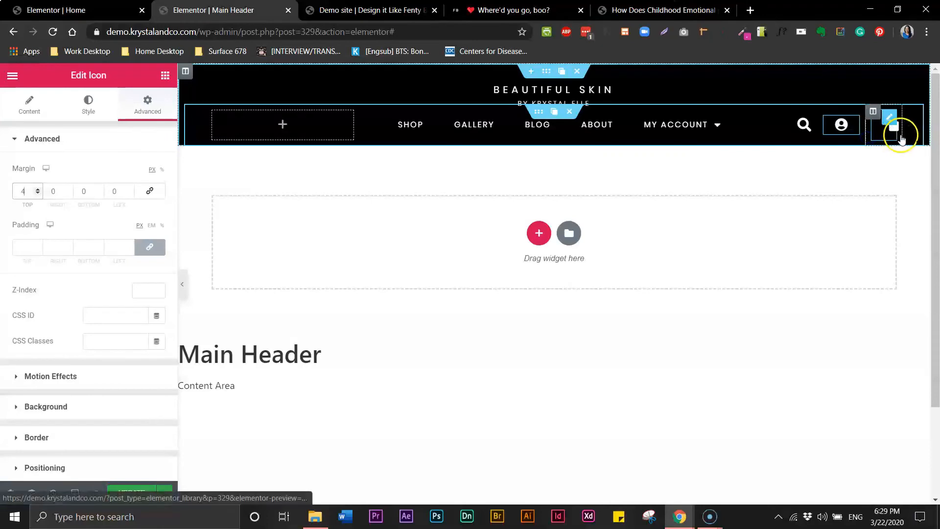
pyautogui.moveTo(867, 135); pyautogui.dragTo(856, 134)
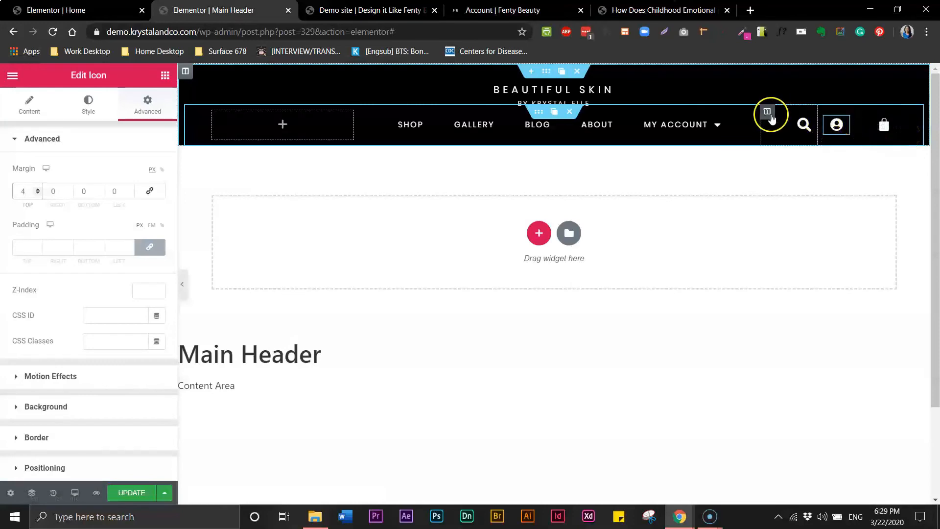
# Set the navigation menu column width to 60 and the empty left column to 20.
pyautogui.click(769, 114)
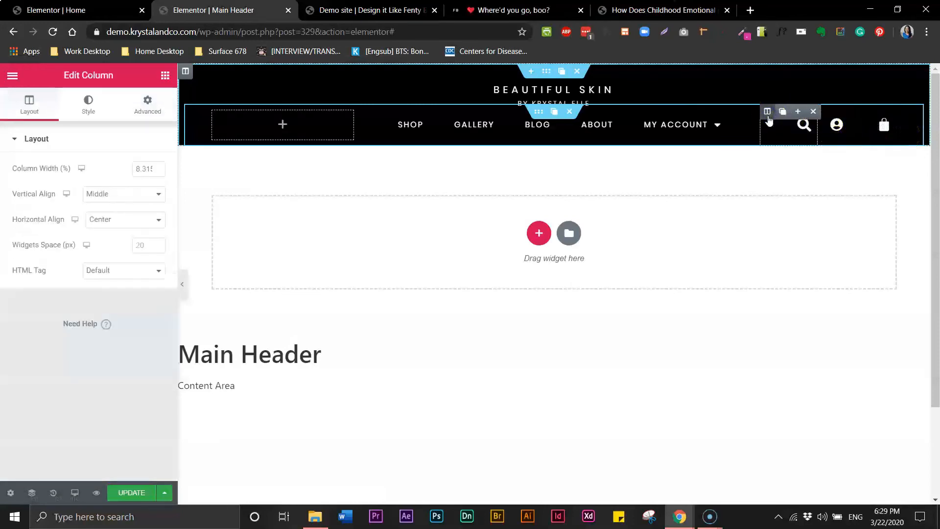
pyautogui.click(140, 170)
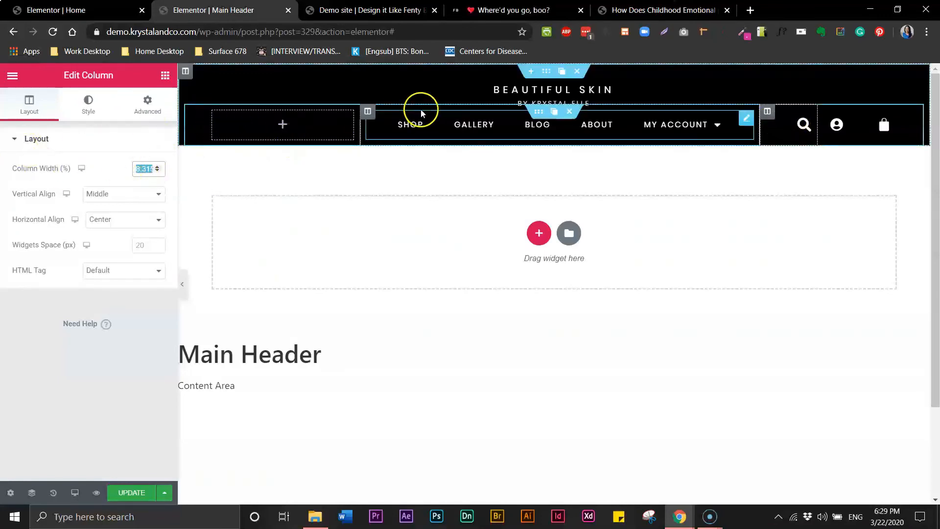
pyautogui.click(368, 112)
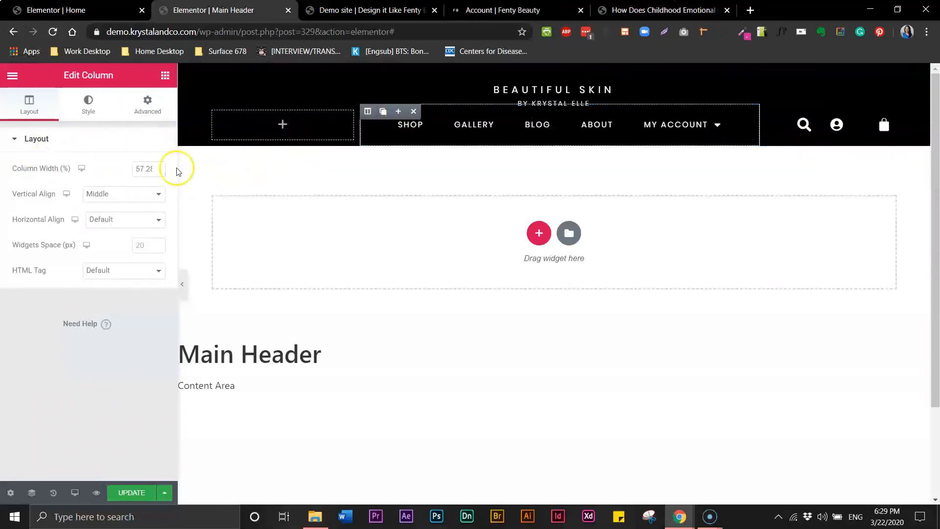
pyautogui.doubleClick(151, 169)
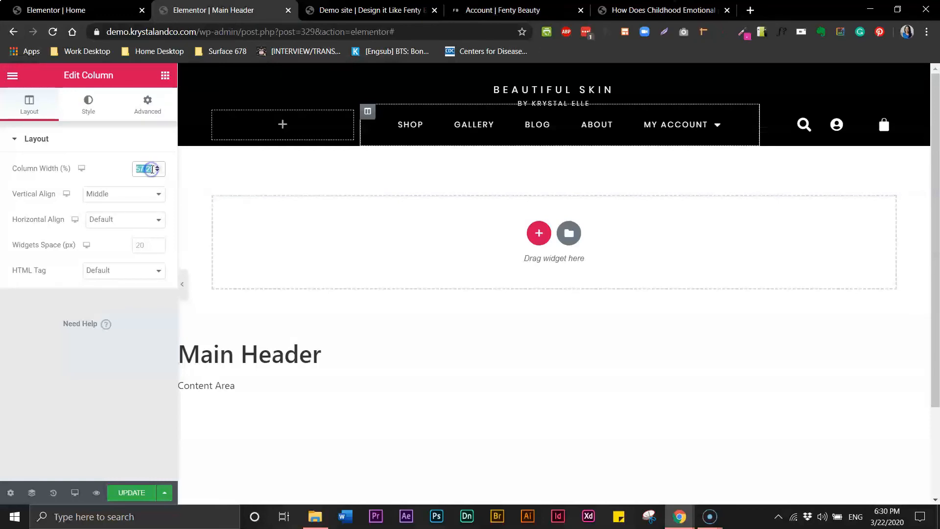
pyautogui.write('60')
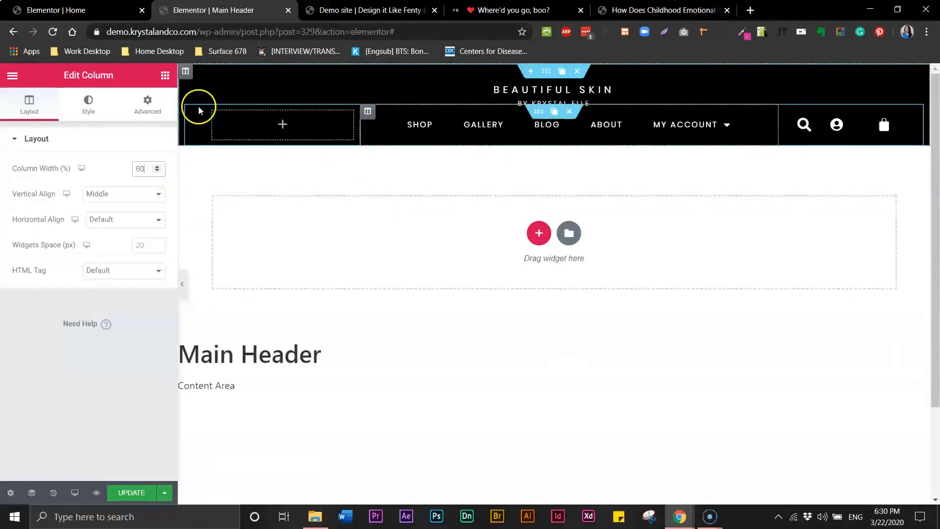
pyautogui.click(213, 112)
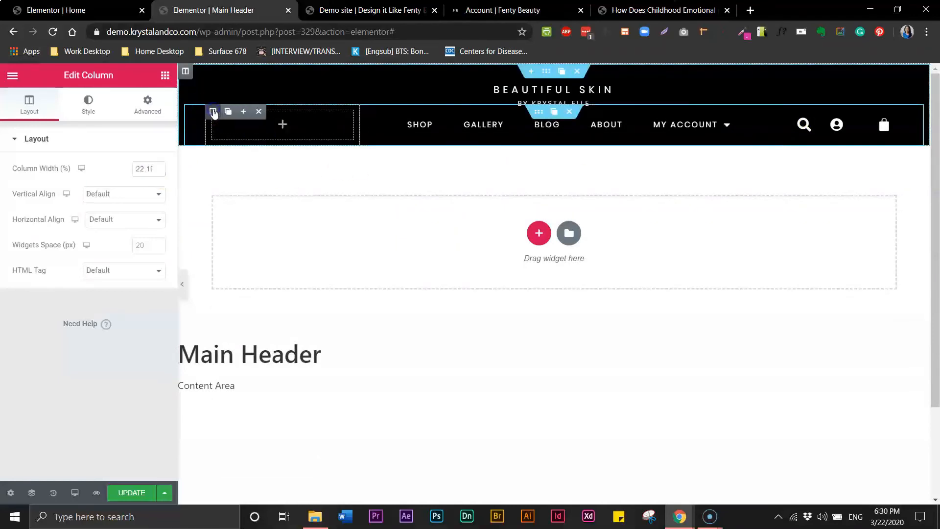
pyautogui.doubleClick(147, 168)
pyautogui.write('20')
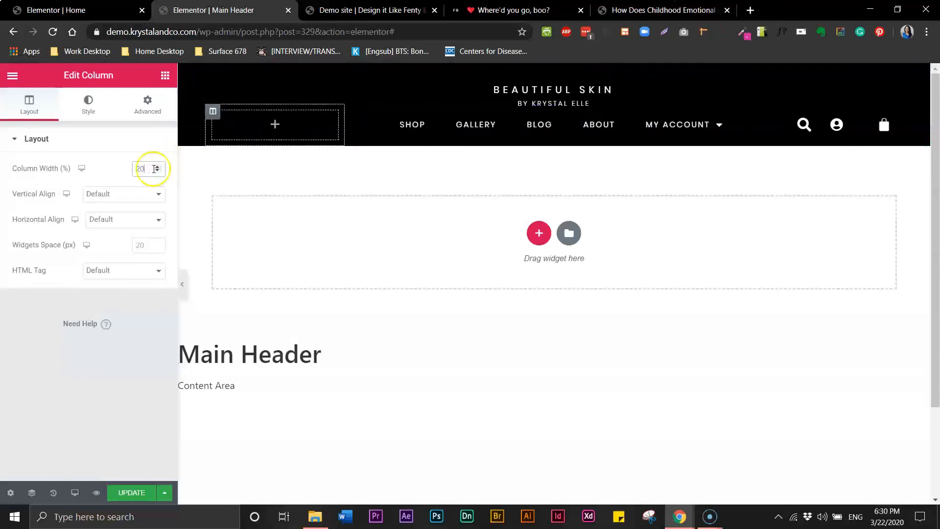
# Set the search, account and bag icon columns each to 6.66 width.
pyautogui.moveTo(787, 115)
pyautogui.click(787, 112)
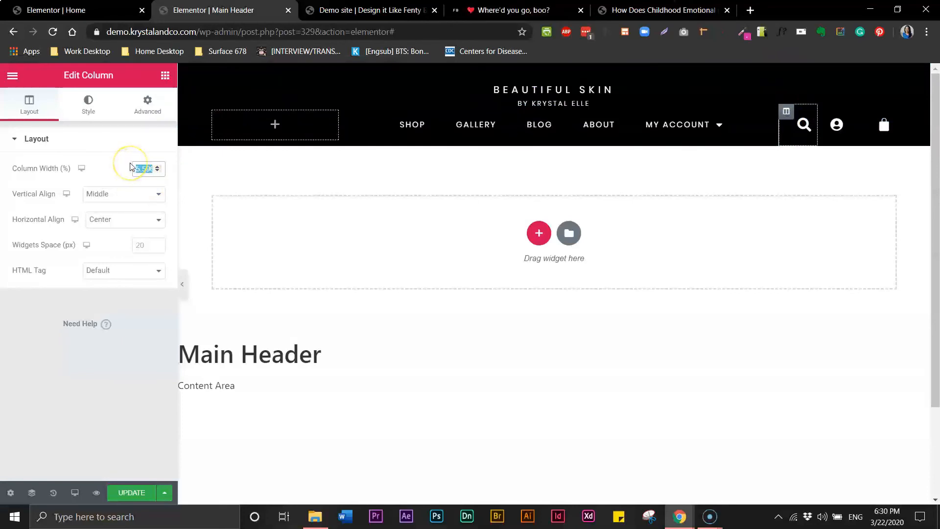
pyautogui.write('6')
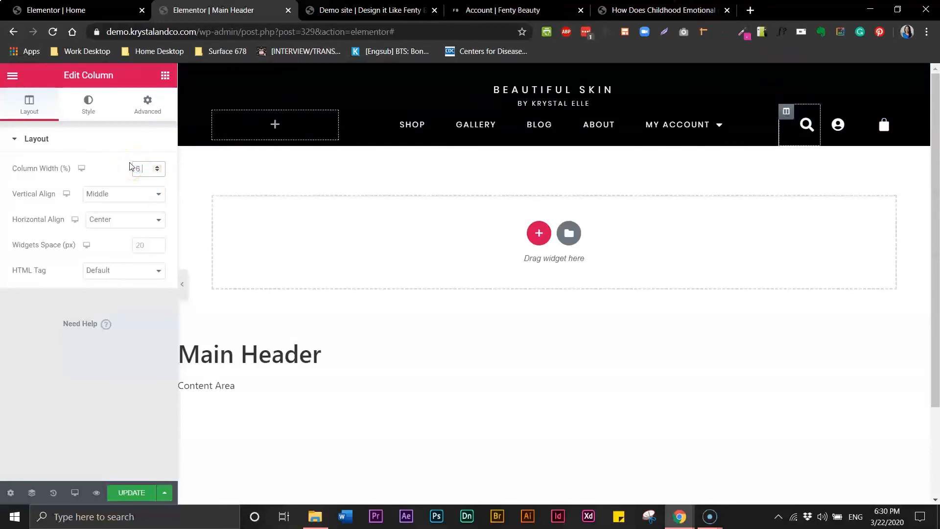
pyautogui.write('.66')
pyautogui.click(833, 113)
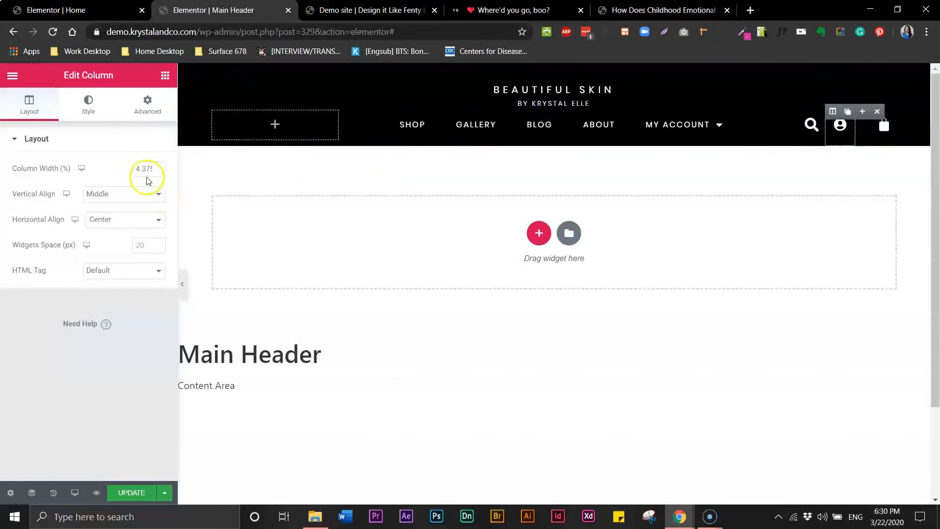
pyautogui.write('6.66')
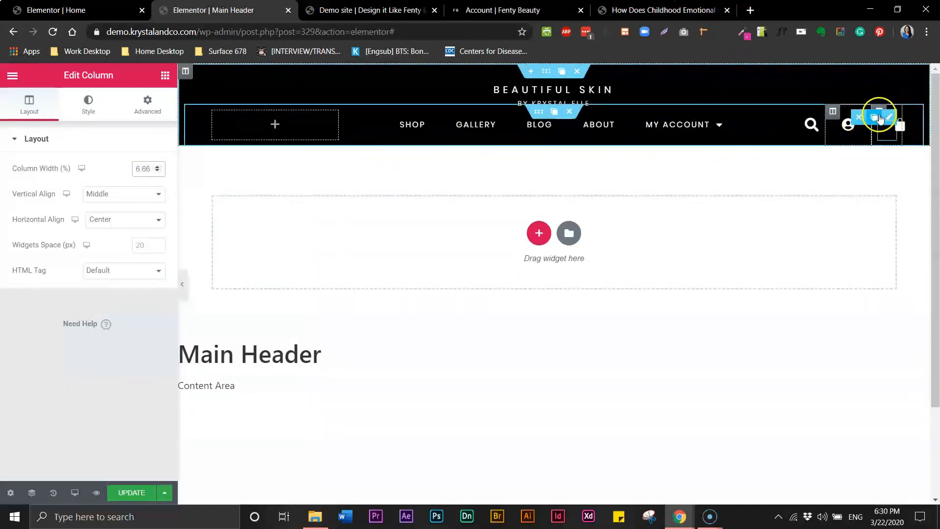
pyautogui.click(884, 132)
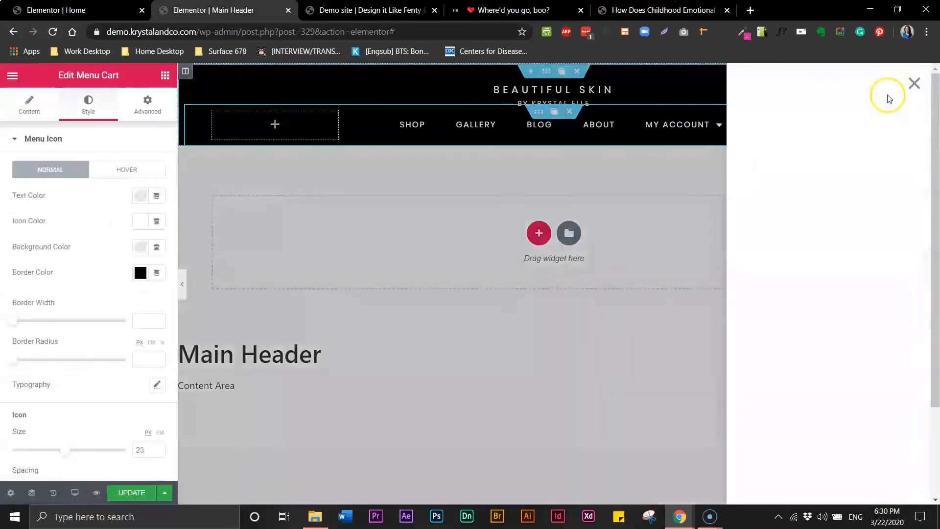
pyautogui.click(916, 85)
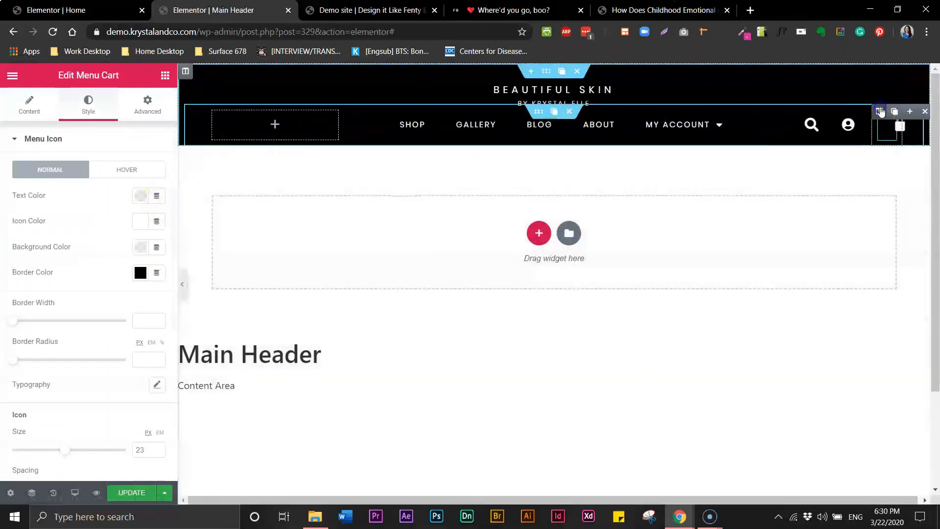
pyautogui.click(880, 112)
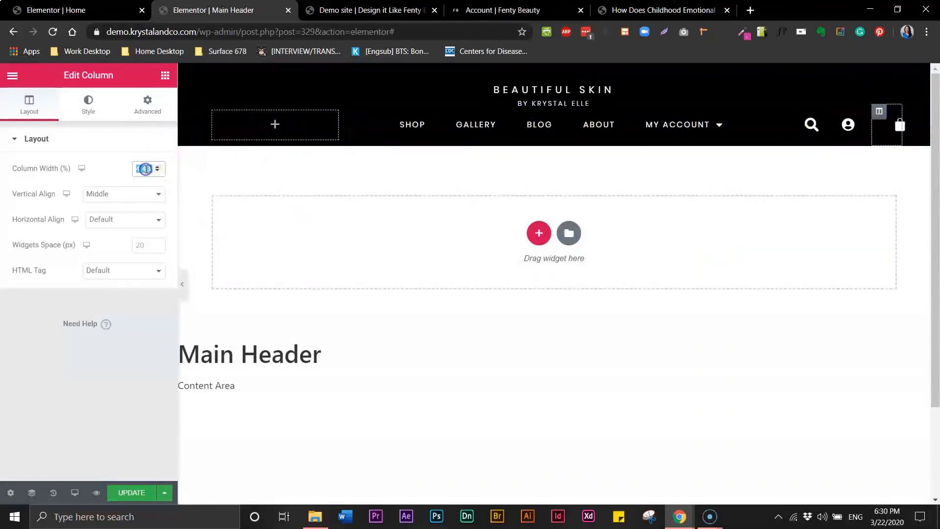
pyautogui.write('6.66')
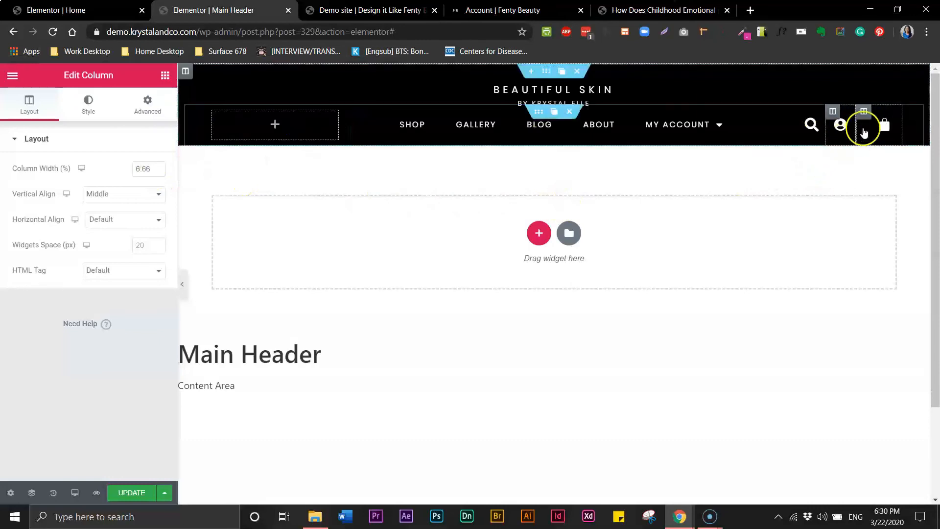
# Unlink the bag column's margins and step its left margin down to -23 px.
pyautogui.click(153, 111)
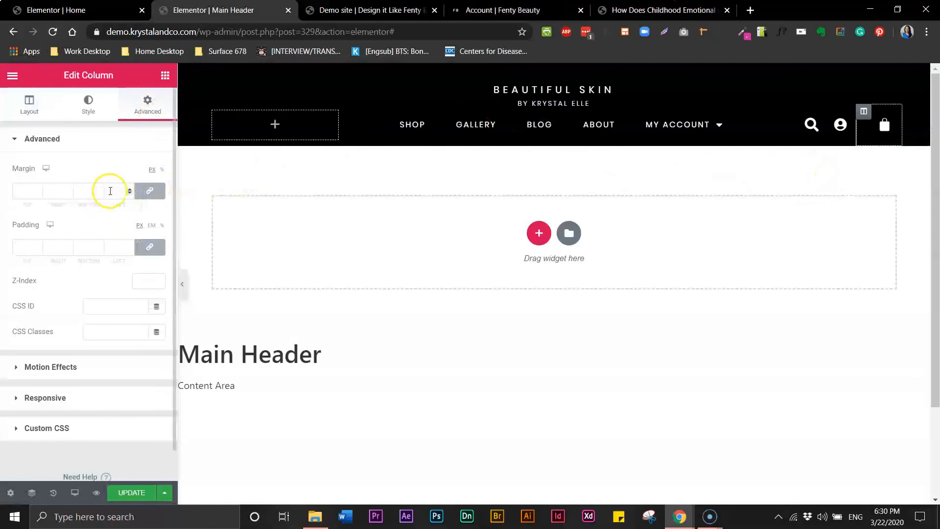
pyautogui.click(149, 190)
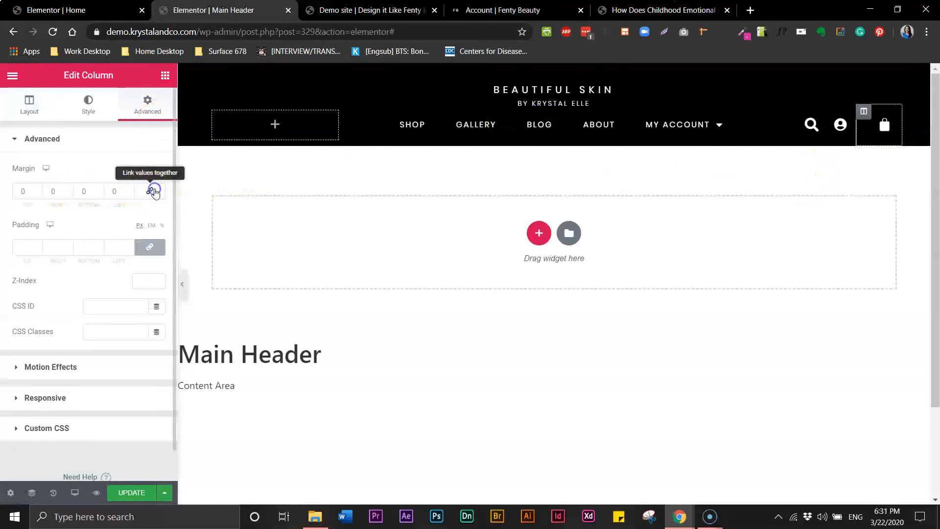
pyautogui.click(117, 190)
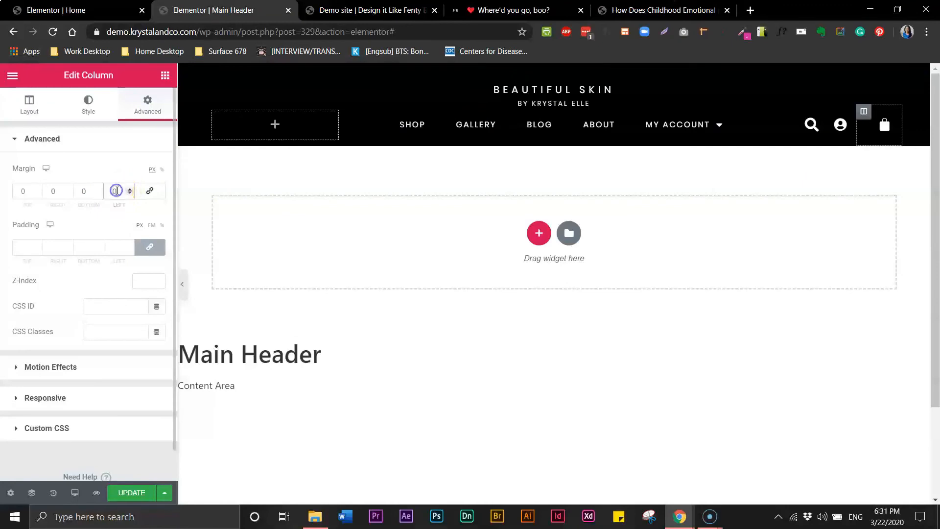
pyautogui.doubleClick(110, 191)
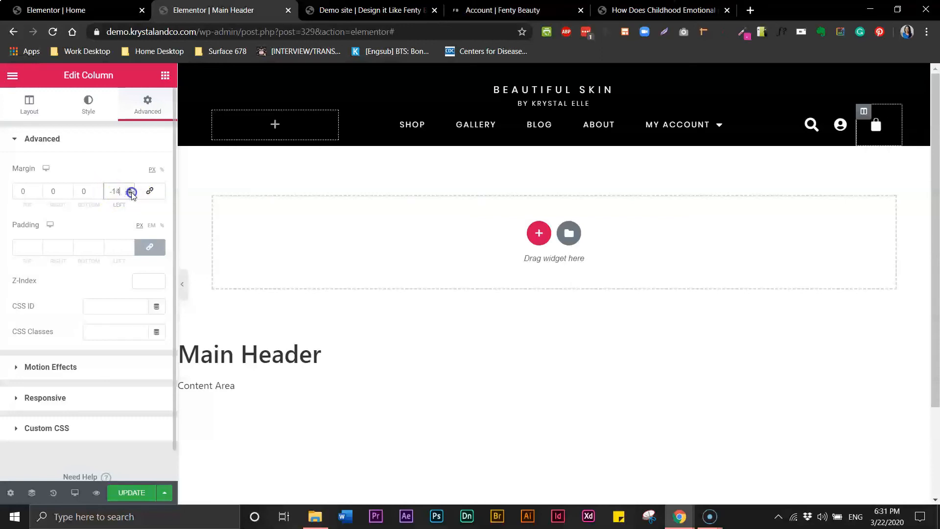
pyautogui.click(132, 193)
pyautogui.click(132, 193)
pyautogui.click(132, 193)
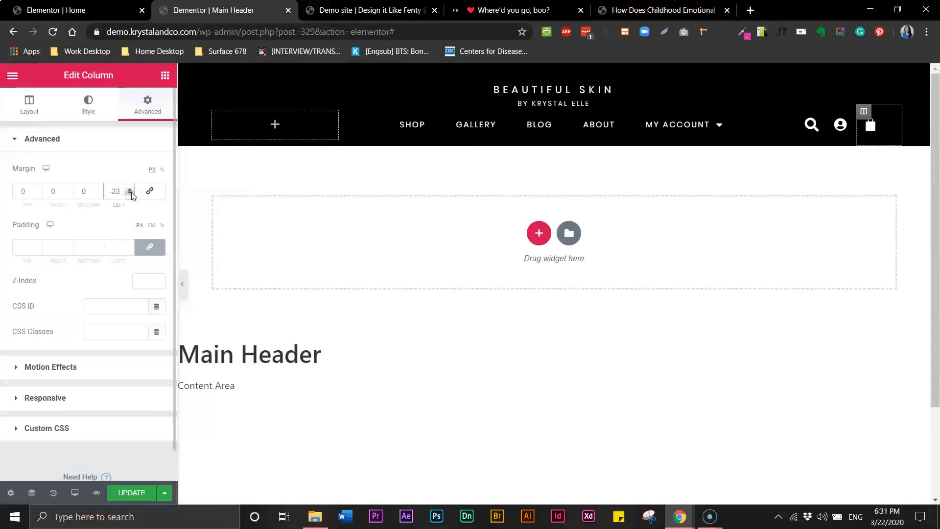
pyautogui.click(183, 284)
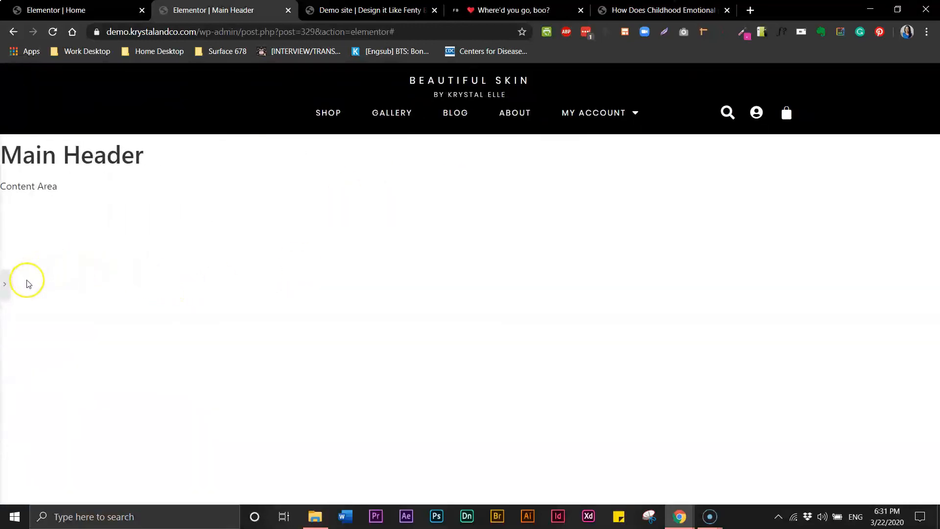
pyautogui.click(7, 287)
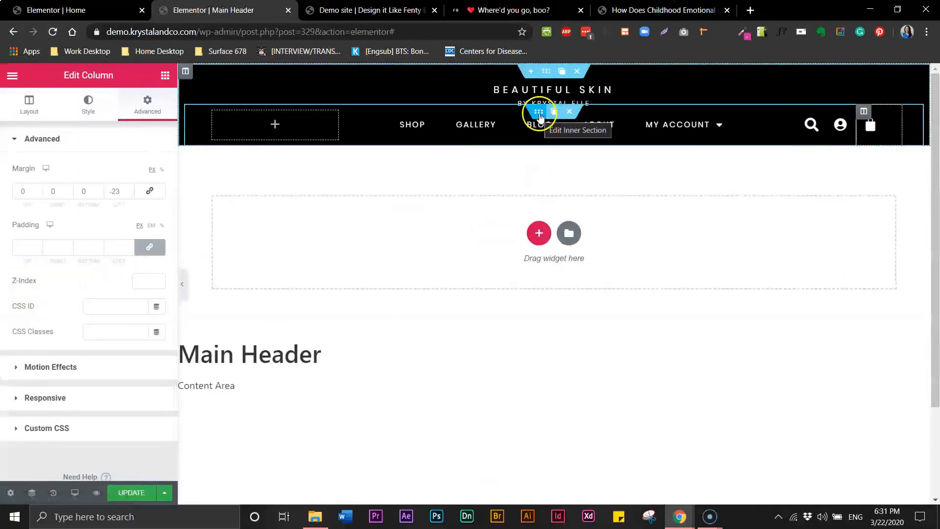
# Switch the navigation inner section's content width to Full Width and save the header with UPDATE.
pyautogui.click(539, 117)
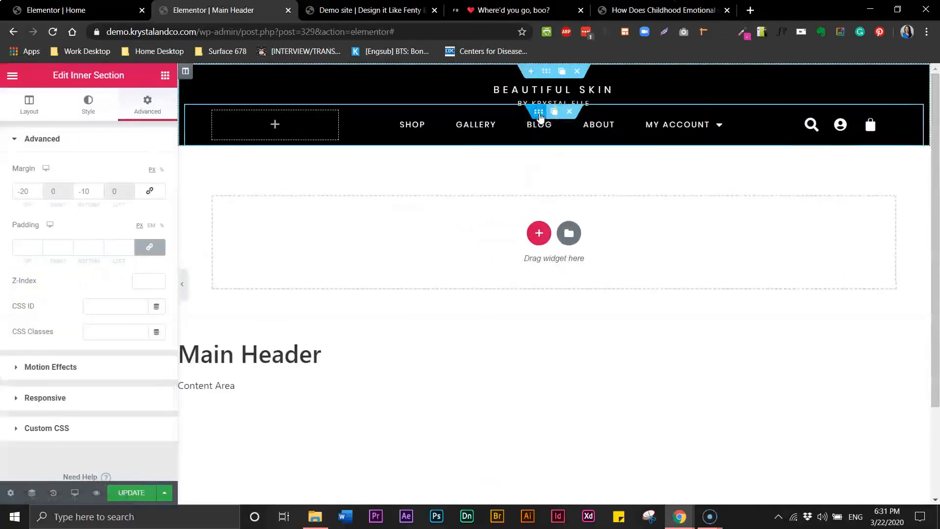
pyautogui.click(25, 105)
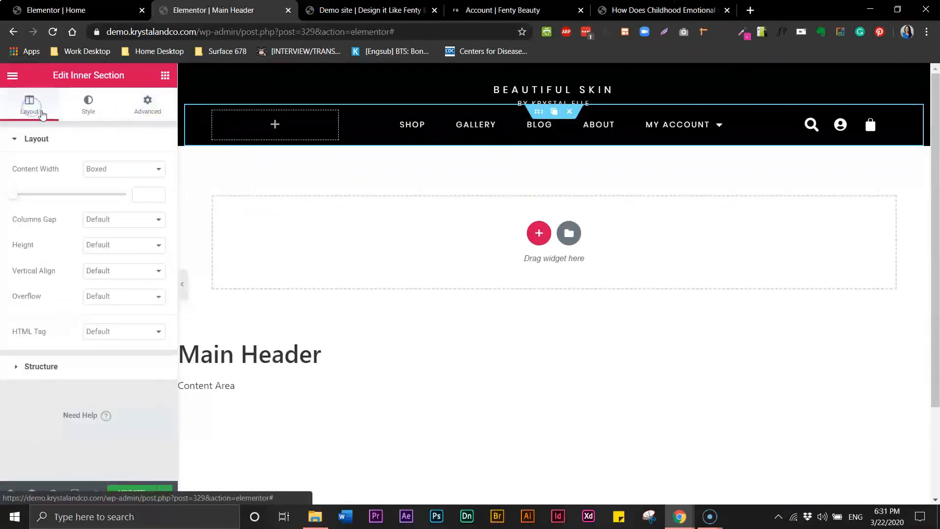
pyautogui.click(159, 171)
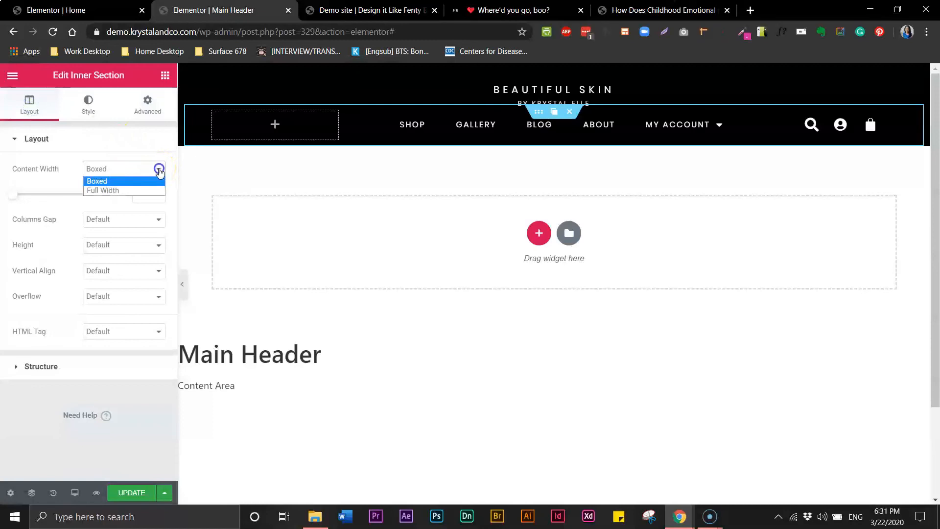
pyautogui.click(114, 191)
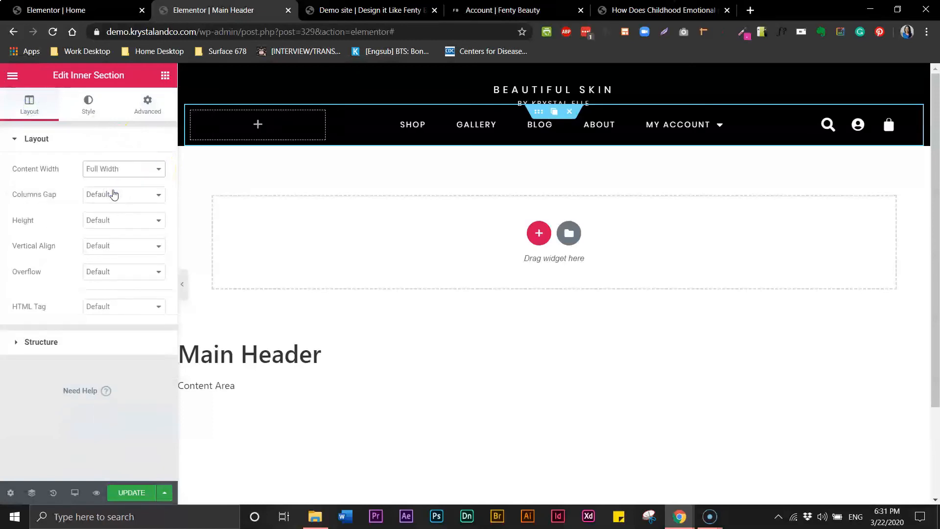
pyautogui.click(181, 285)
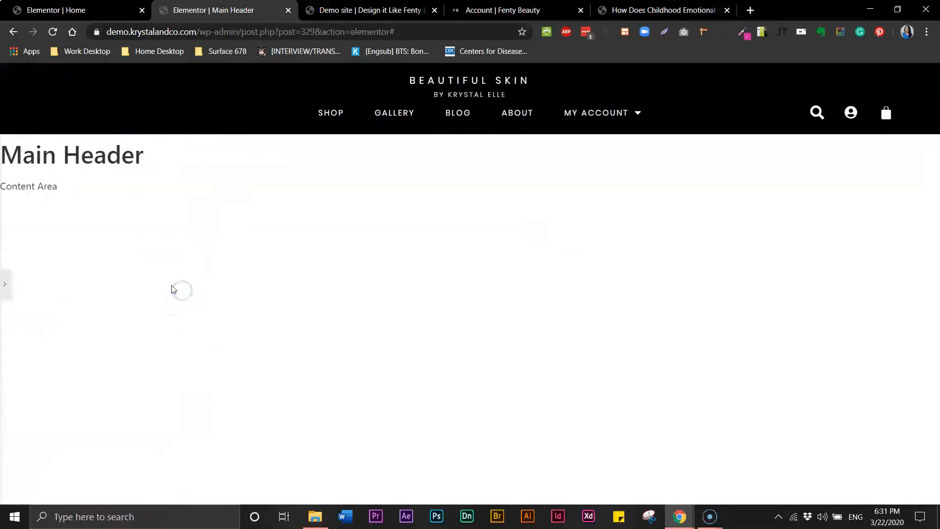
pyautogui.click(6, 280)
pyautogui.click(141, 493)
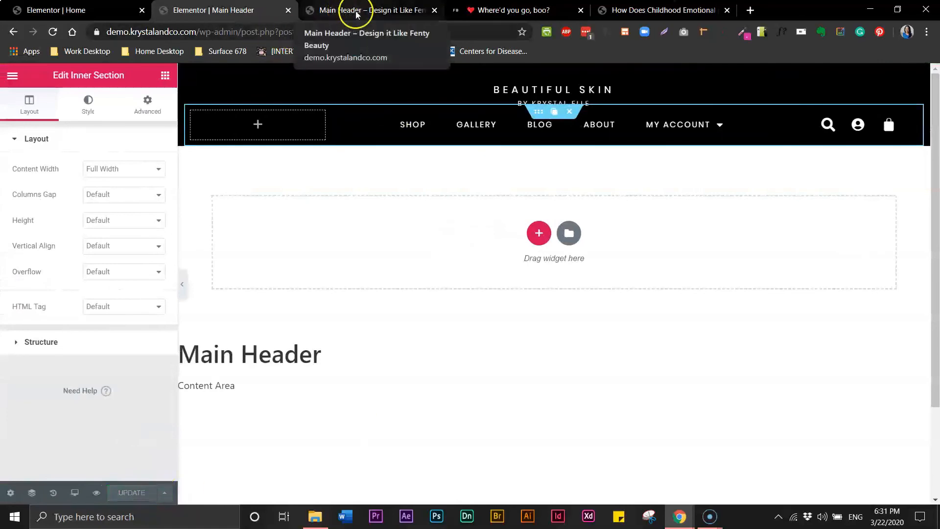
pyautogui.click(356, 13)
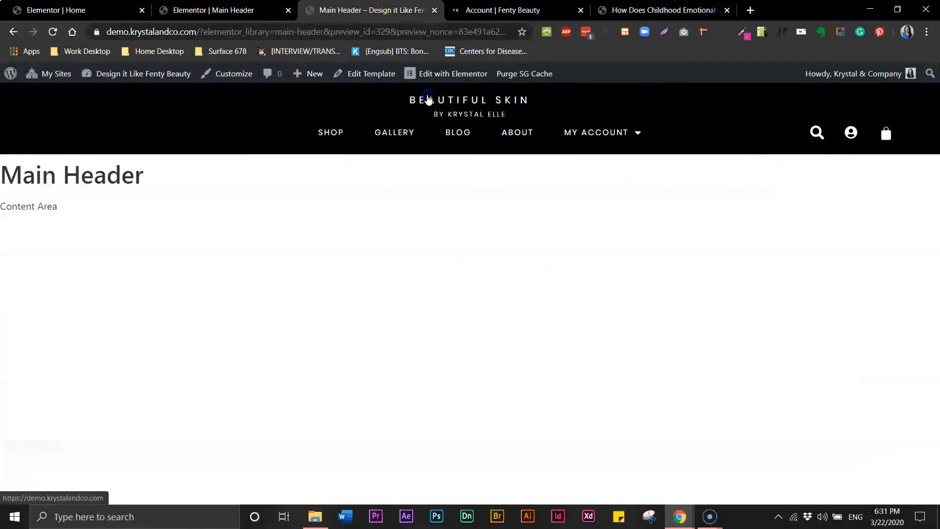
pyautogui.click(428, 100)
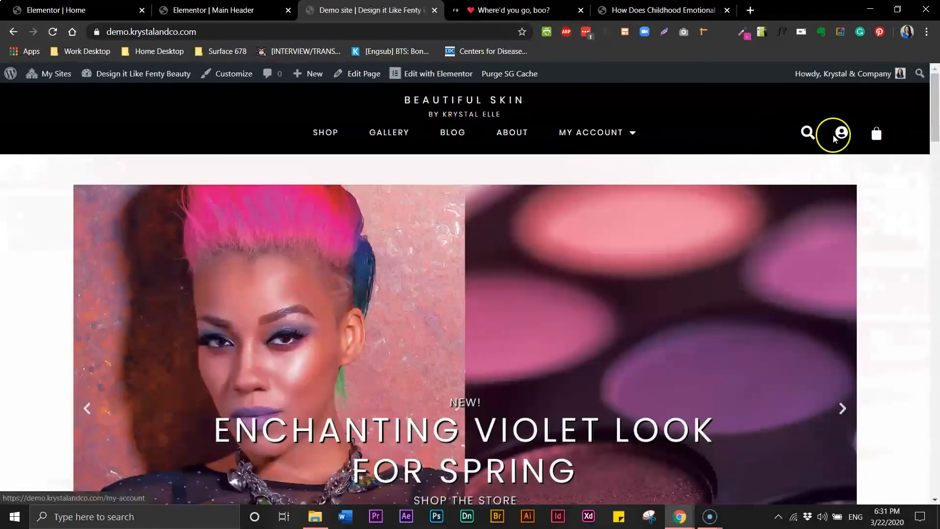
pyautogui.hotkey('ctrl', 'shift', 'Tab')
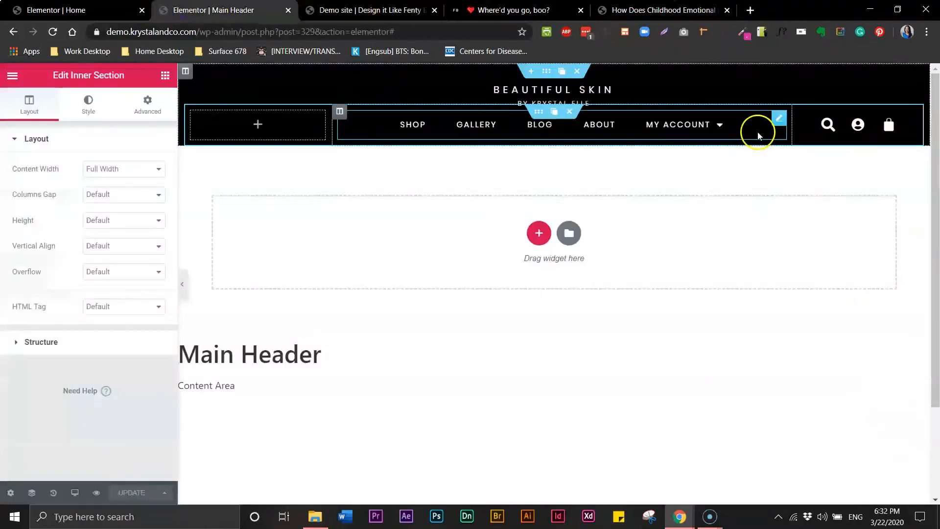
pyautogui.click(548, 73)
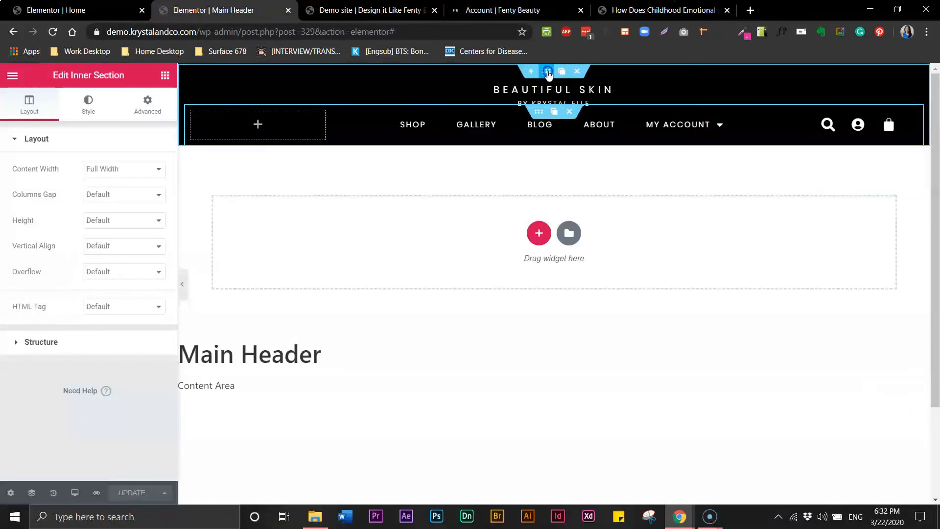
# Set the header's Motion Effects to Sticky Top on Desktop only, removing Tablet and Mobile, then save.
pyautogui.click(147, 104)
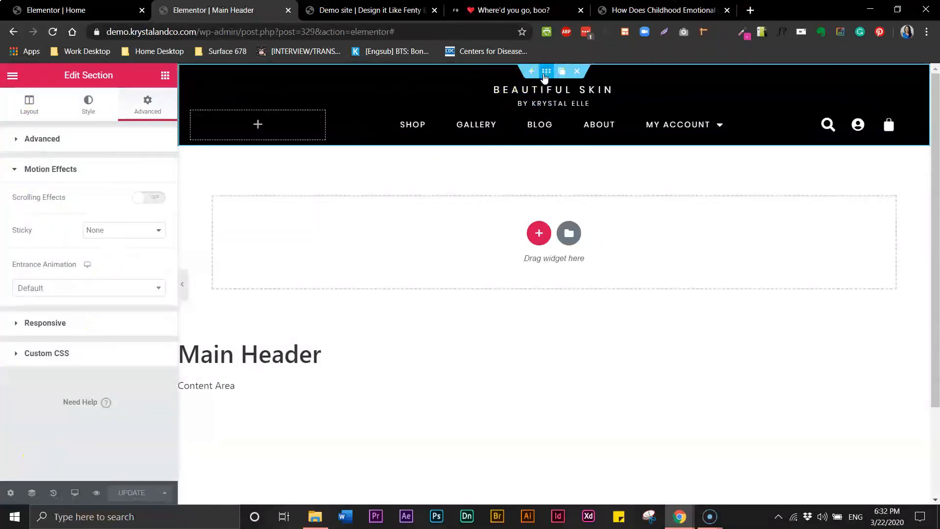
pyautogui.click(16, 175)
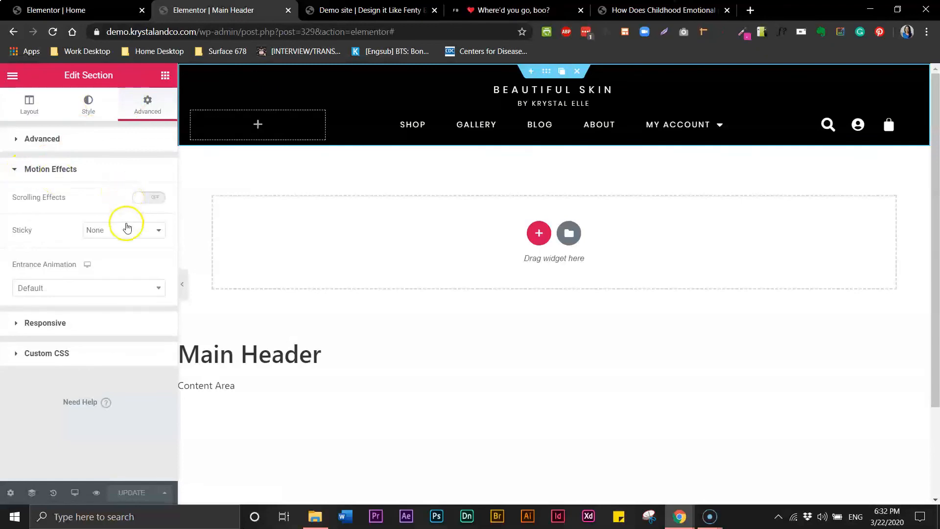
pyautogui.click(159, 232)
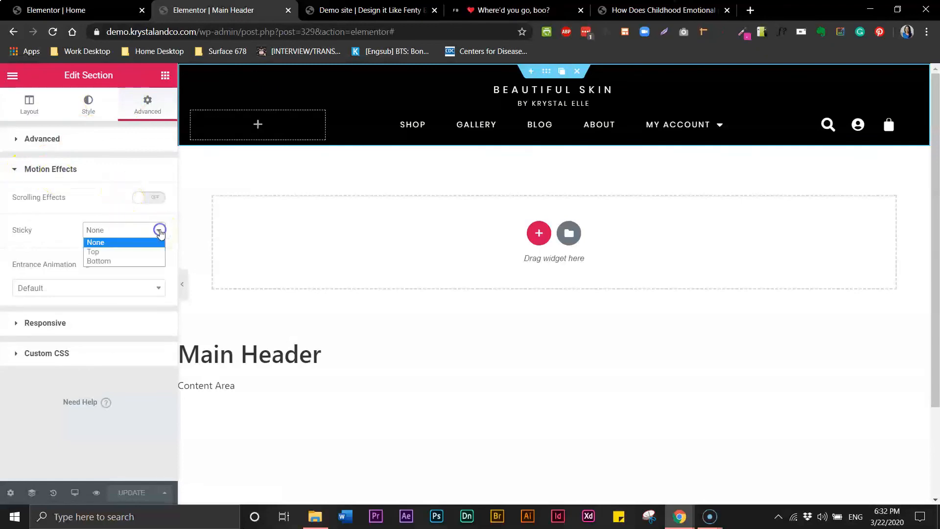
pyautogui.click(112, 252)
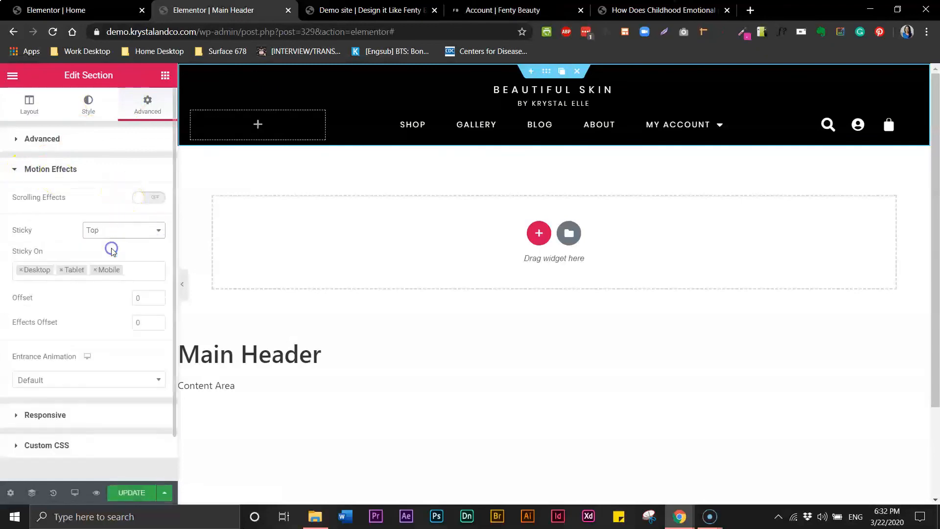
pyautogui.click(62, 270)
pyautogui.click(58, 271)
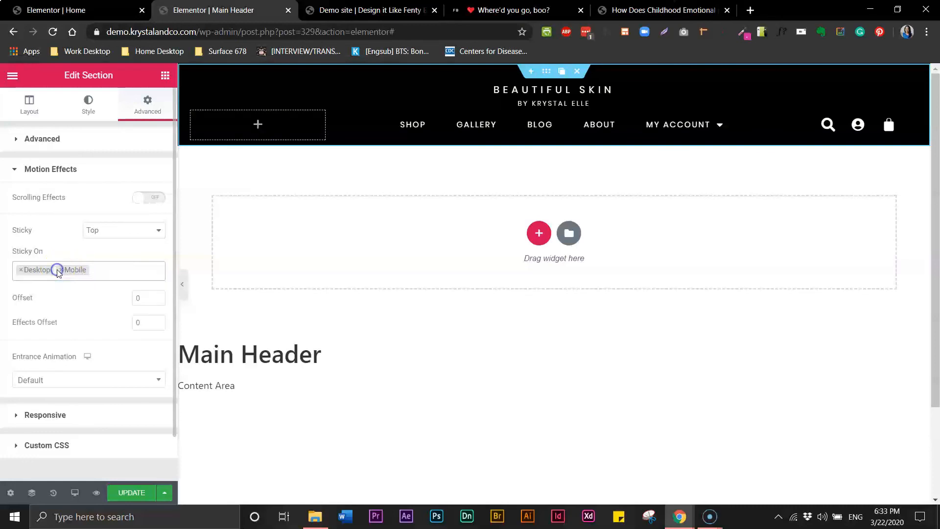
pyautogui.click(60, 271)
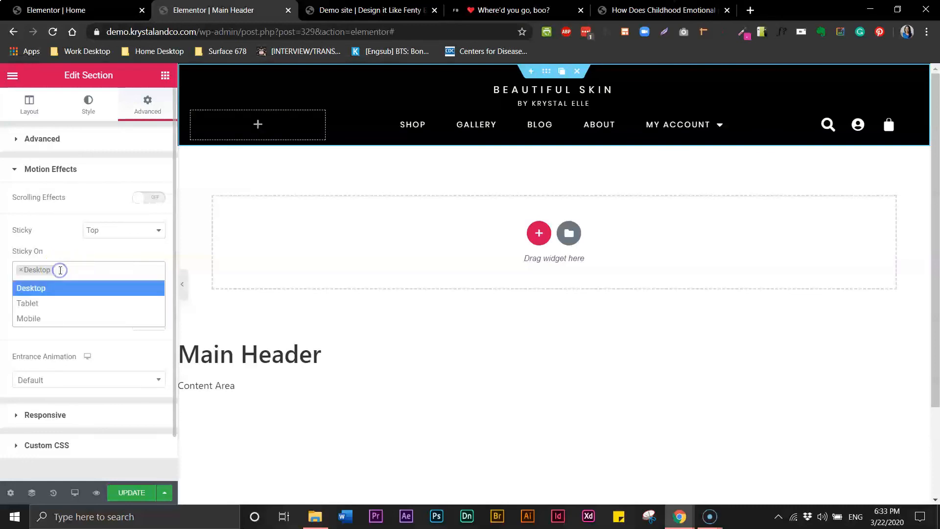
pyautogui.click(74, 231)
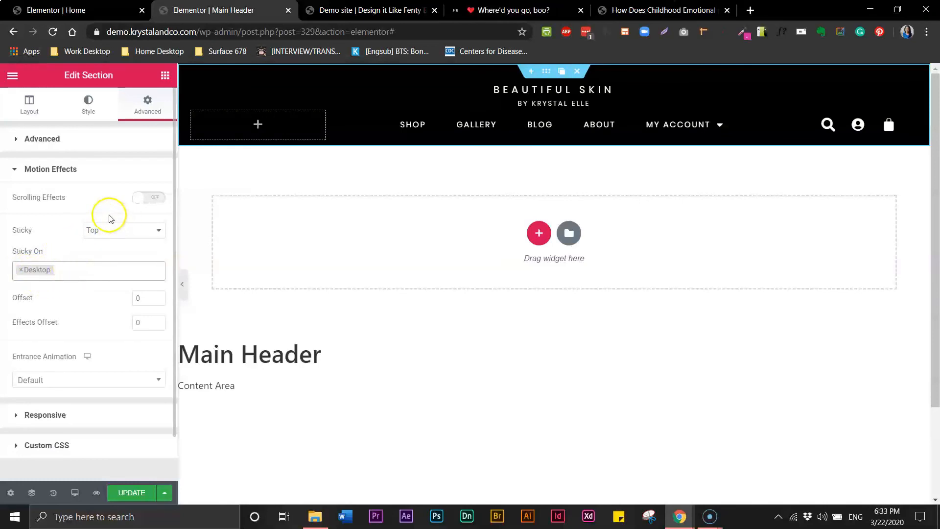
pyautogui.click(140, 490)
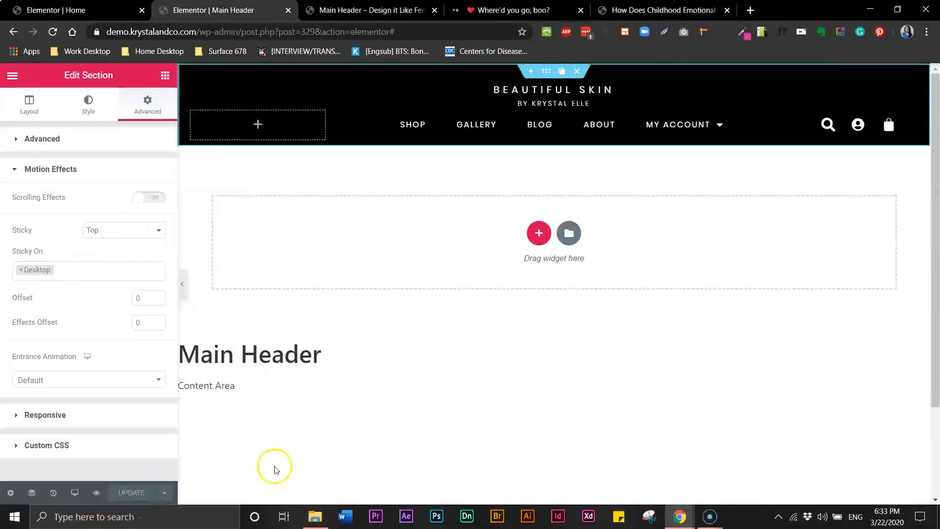
# Load the live home page from the preview tab to view the new header.
pyautogui.click(351, 11)
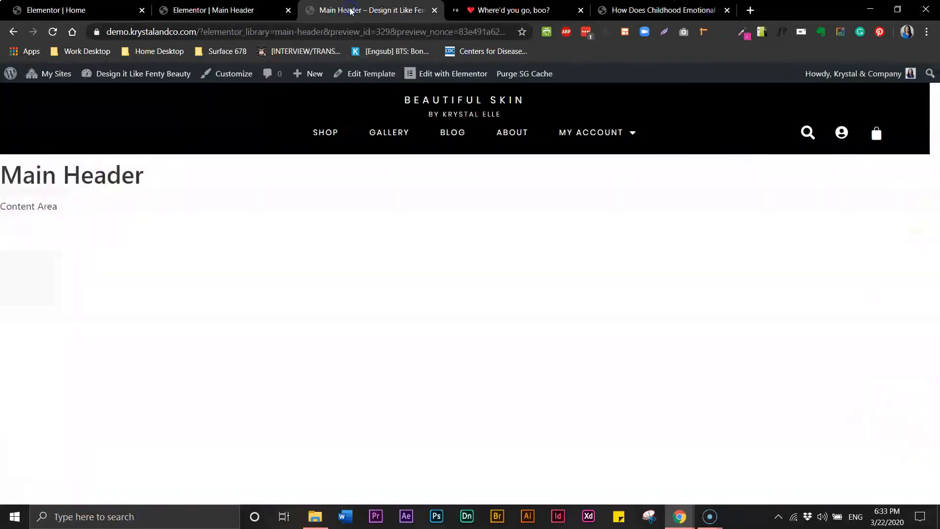
pyautogui.click(423, 102)
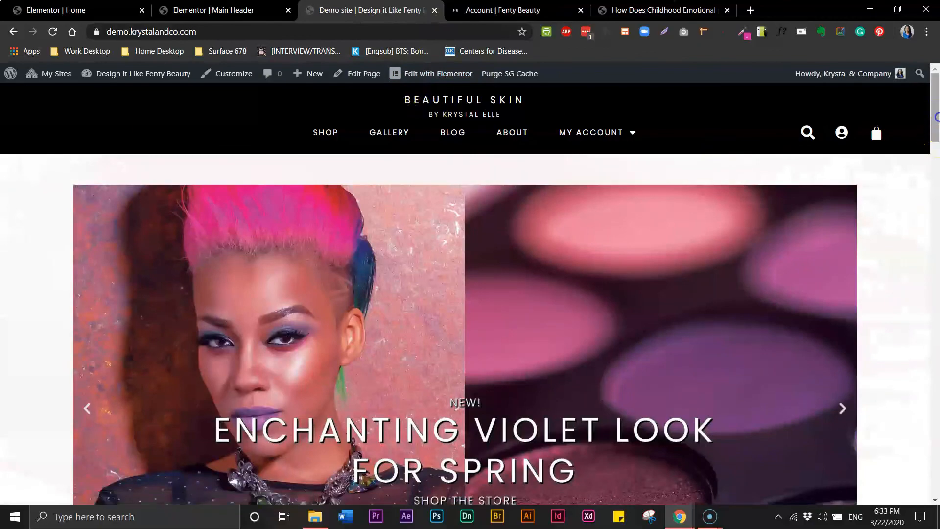
pyautogui.moveTo(937, 117)
pyautogui.mouseDown()
pyautogui.moveTo(937, 470)
pyautogui.moveTo(937, 116)
pyautogui.mouseUp()
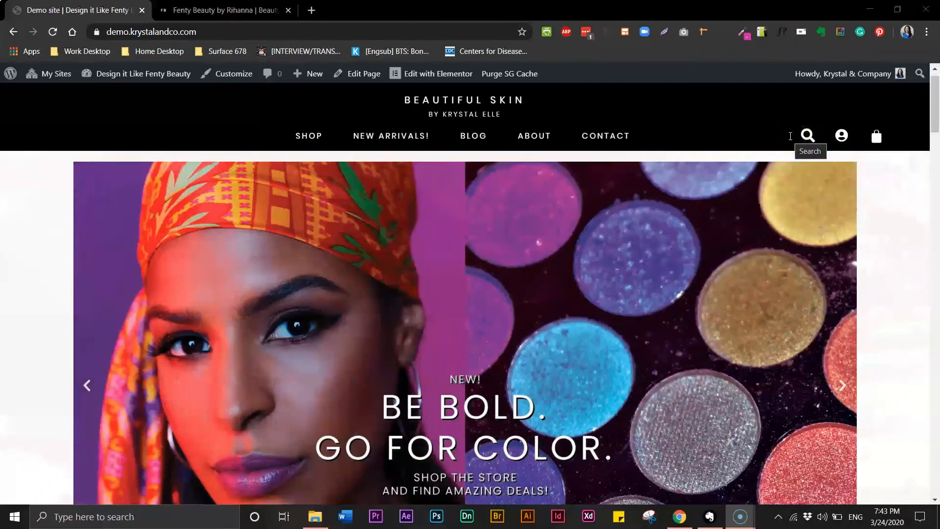
# Check the faint text in the header search field, then choose Edit with Elementor for the home page.
pyautogui.click(795, 135)
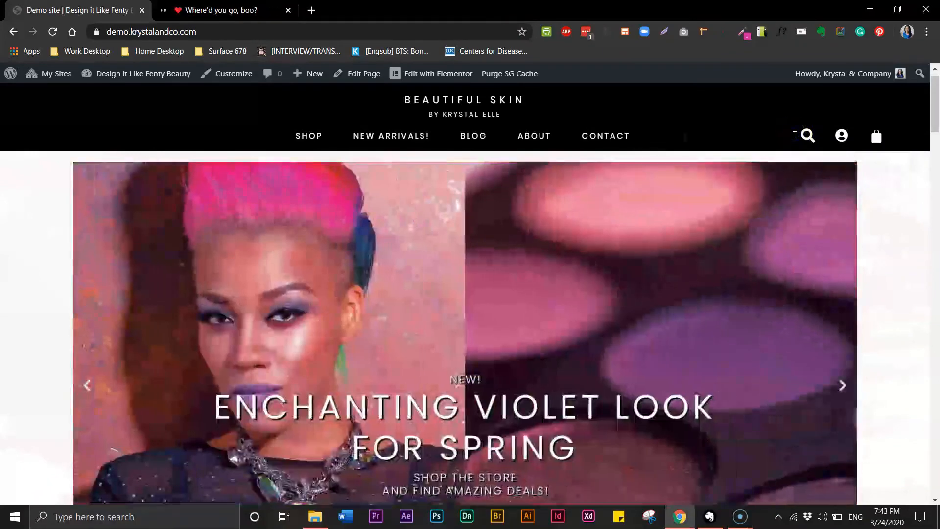
pyautogui.click(792, 137)
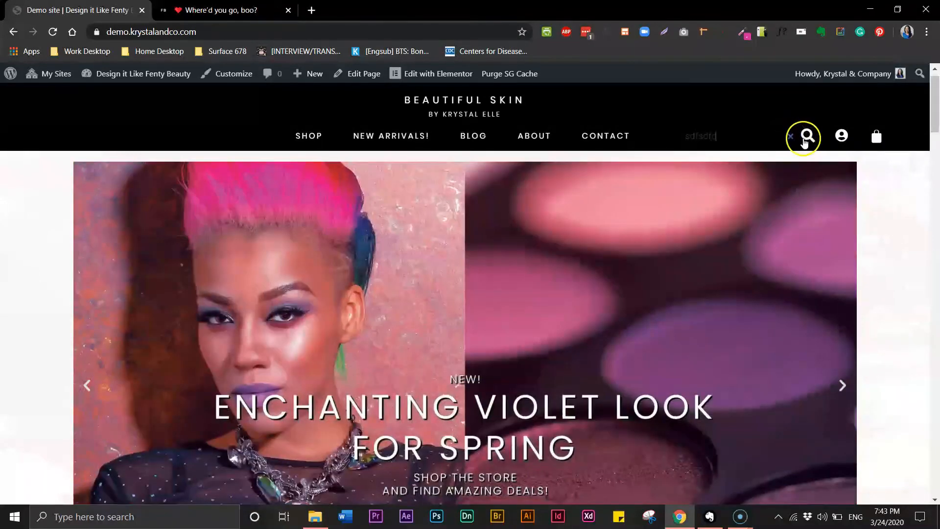
pyautogui.doubleClick(707, 135)
pyautogui.click(746, 140)
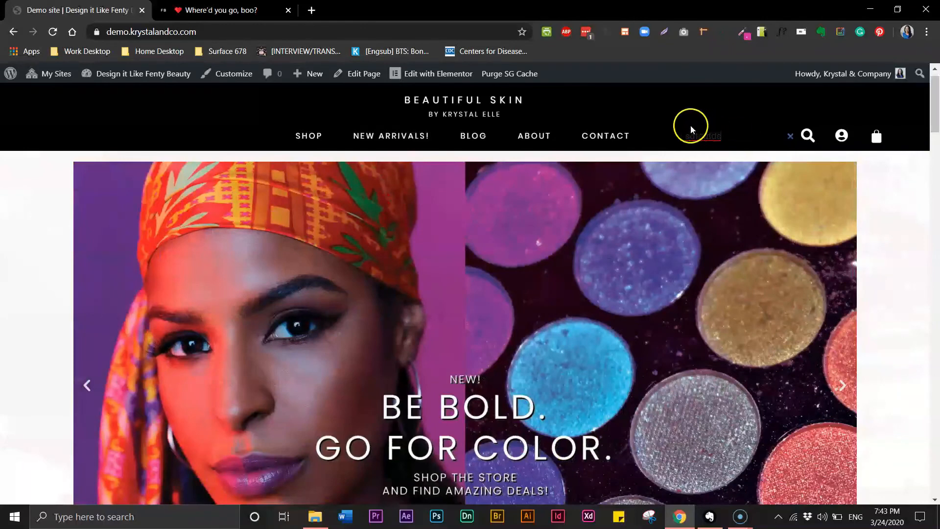
pyautogui.moveTo(444, 80)
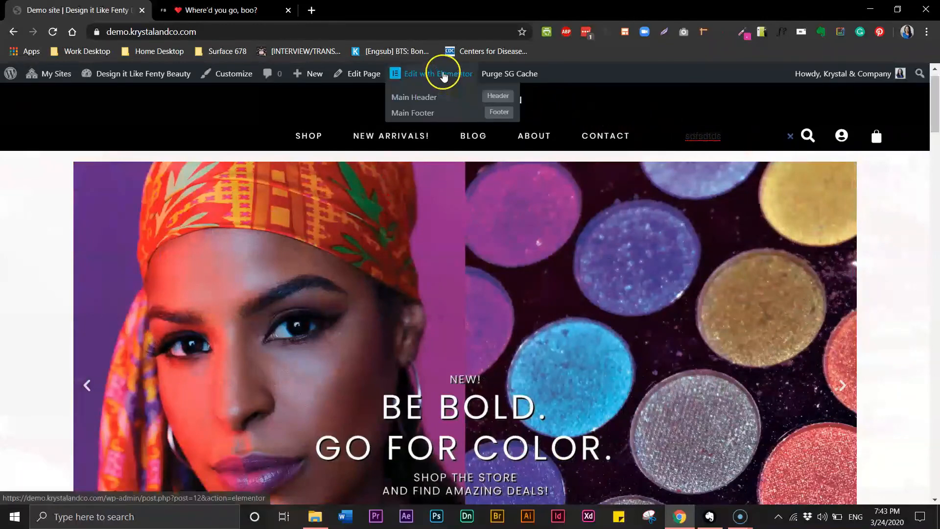
pyautogui.click(443, 73)
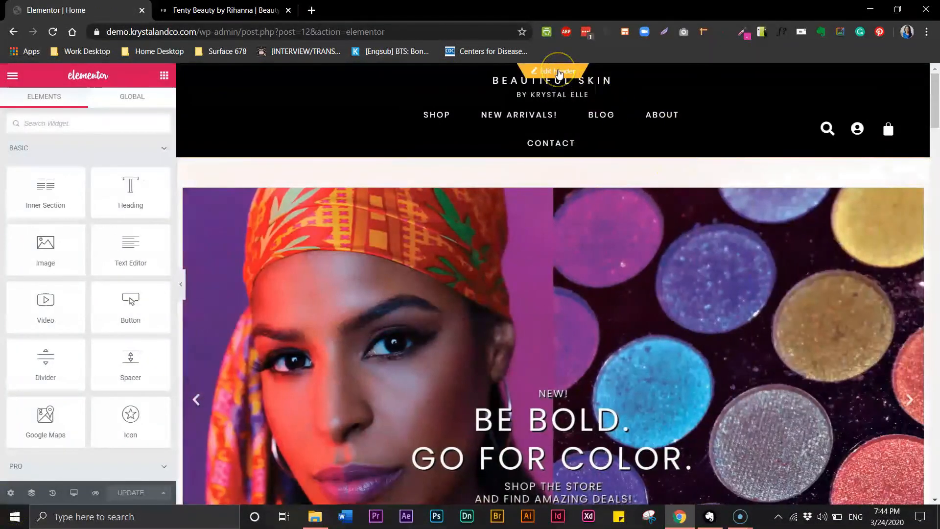
# Set the Search Form's input text color to white #FFFFFF, test-type in it, and save the header.
pyautogui.click(560, 72)
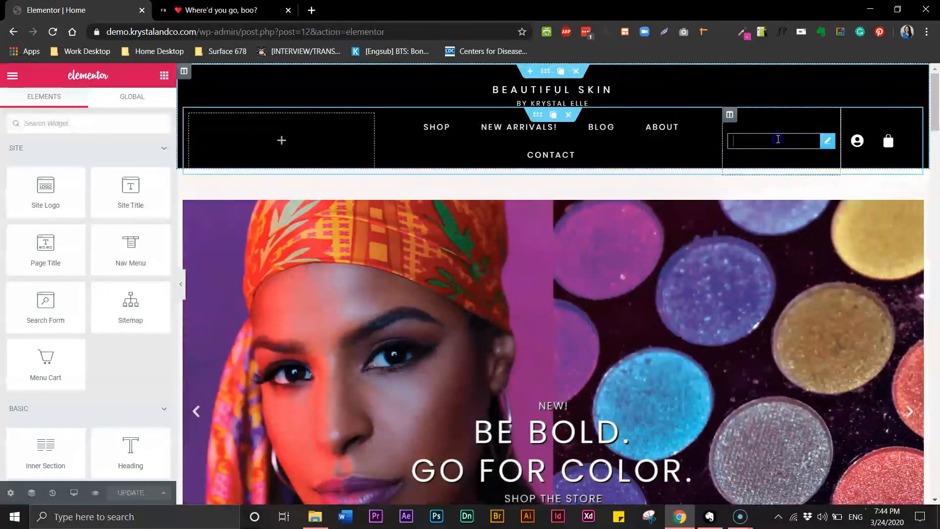
pyautogui.click(783, 138)
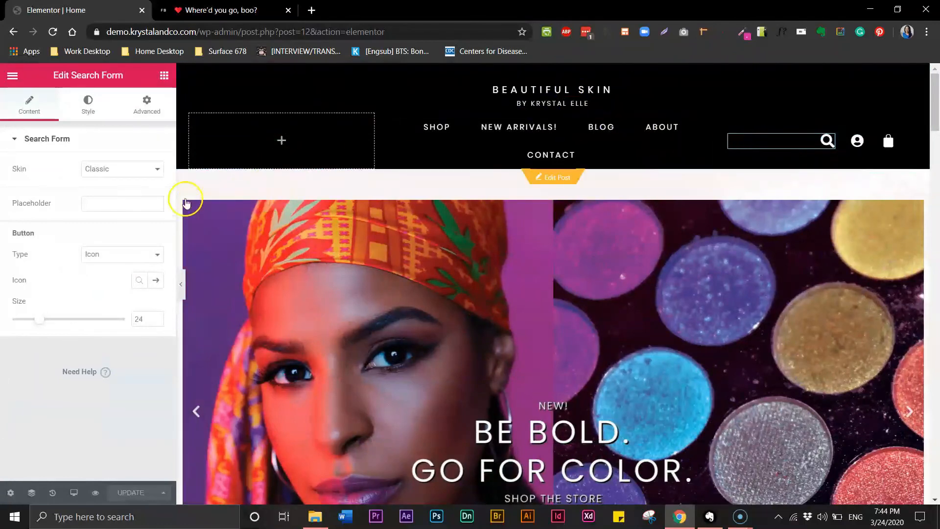
pyautogui.click(89, 103)
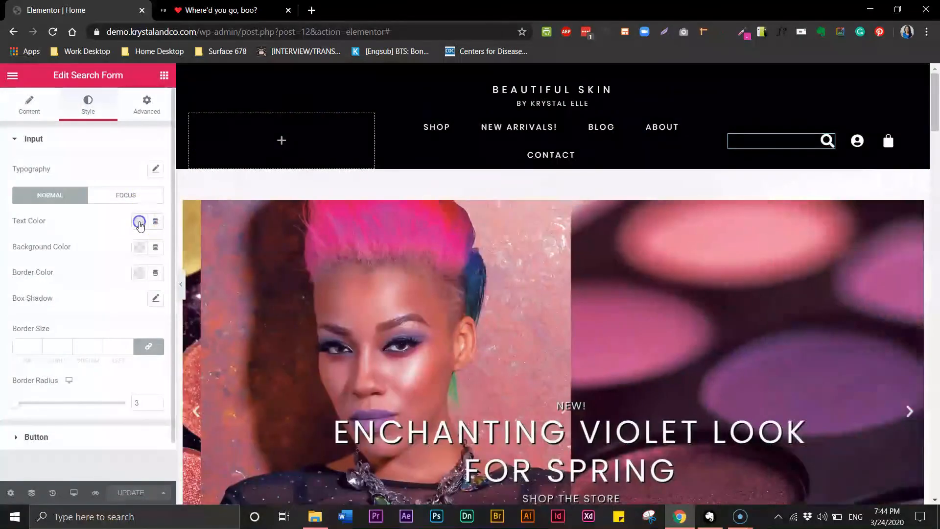
pyautogui.click(140, 223)
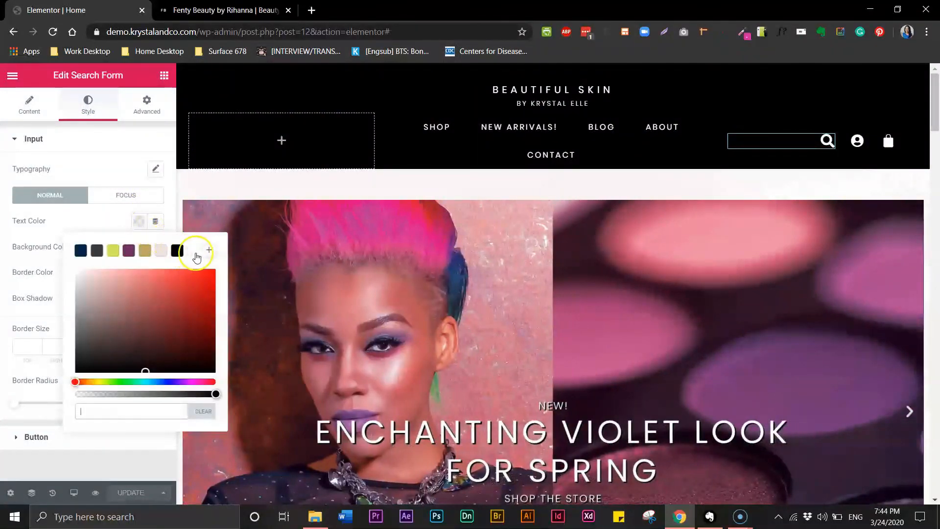
pyautogui.click(196, 253)
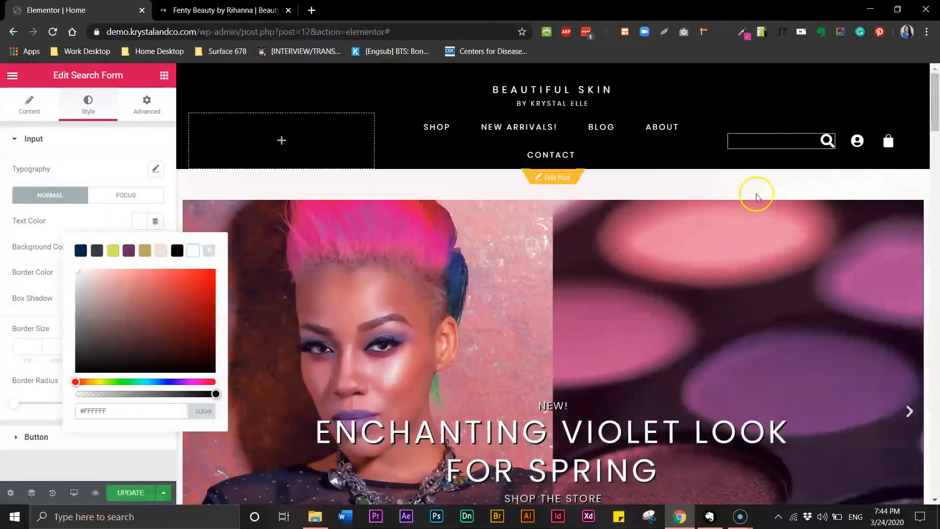
pyautogui.click(748, 141)
pyautogui.write('sfdf')
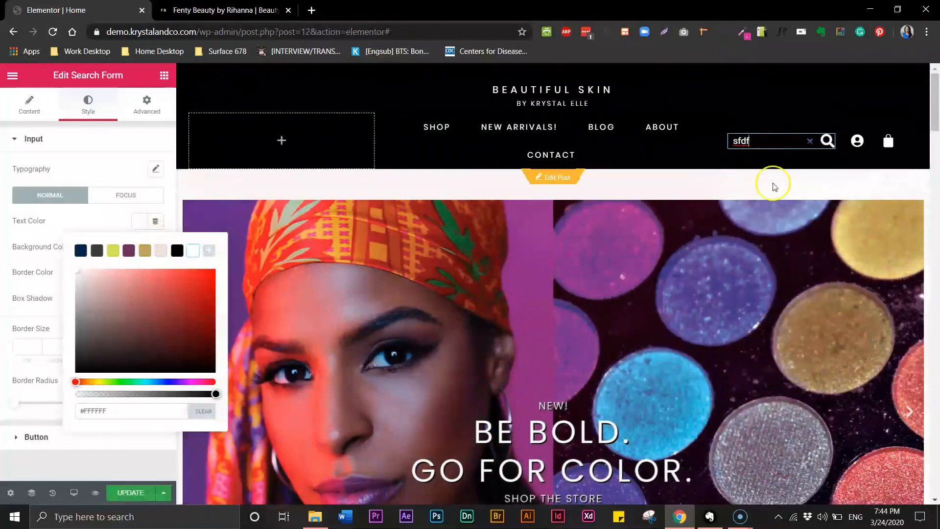
pyautogui.press('BackSpace')
pyautogui.press('BackSpace')
pyautogui.press('BackSpace')
pyautogui.press('BackSpace')
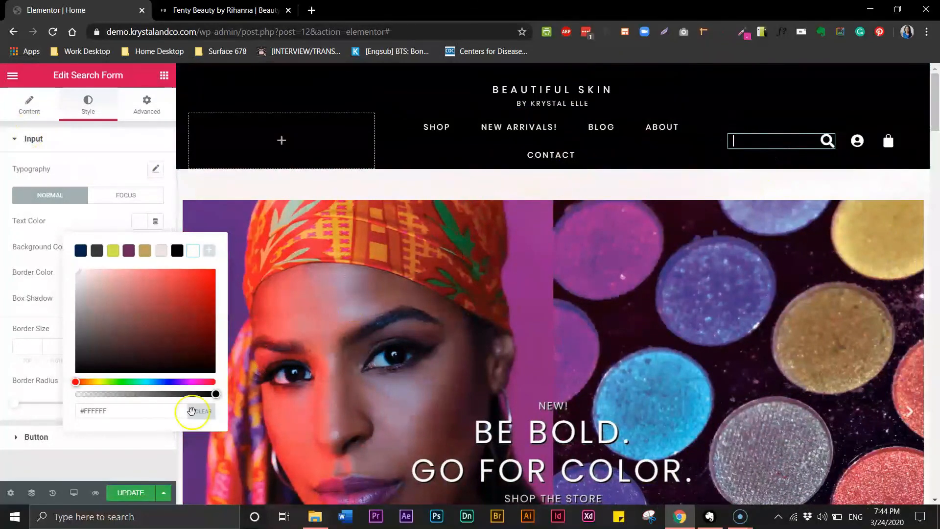
pyautogui.click(130, 493)
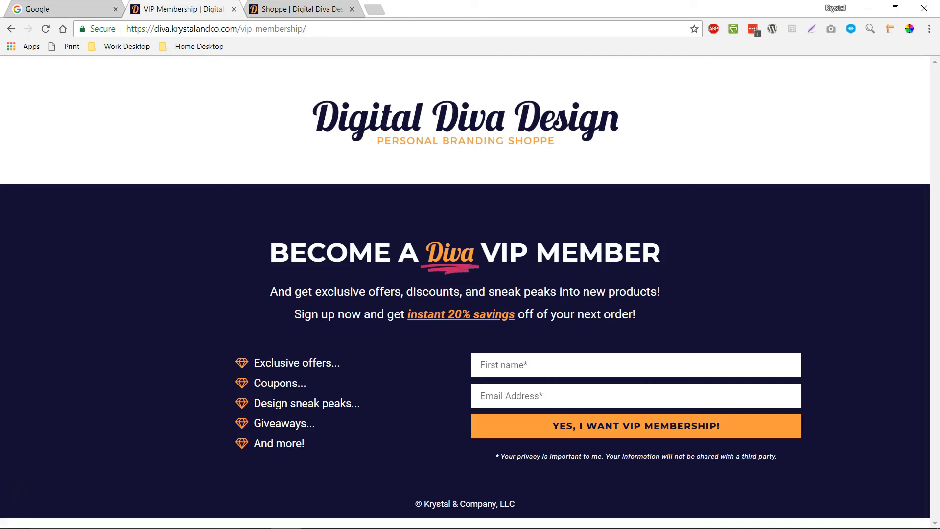
# Browse the Shoppe's InDesign Templates and Illustrator Templates categories.
pyautogui.click(268, 13)
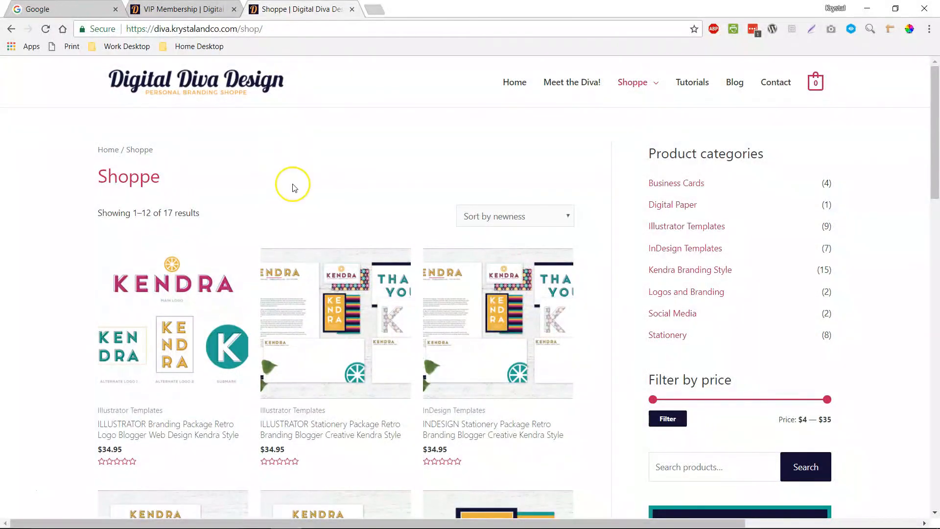
pyautogui.scroll(-3, 346, 228)
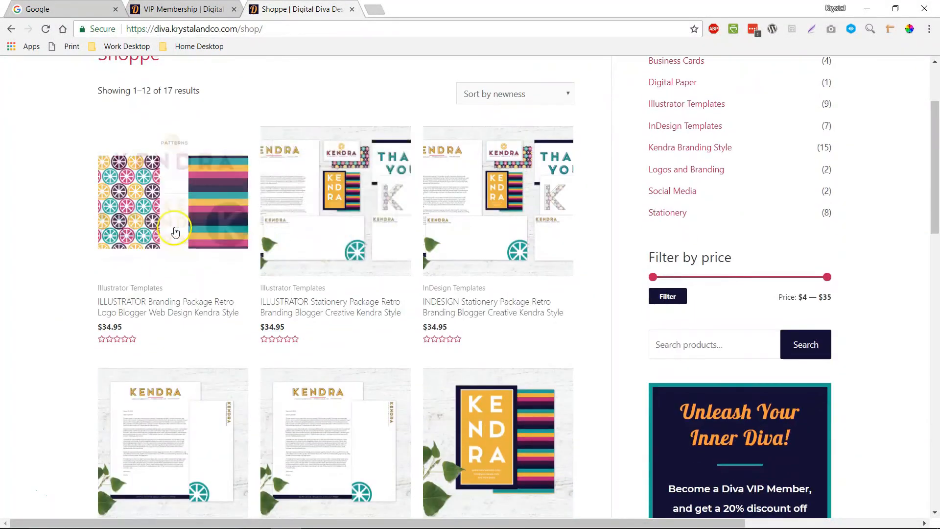
pyautogui.scroll(-9, 487, 255)
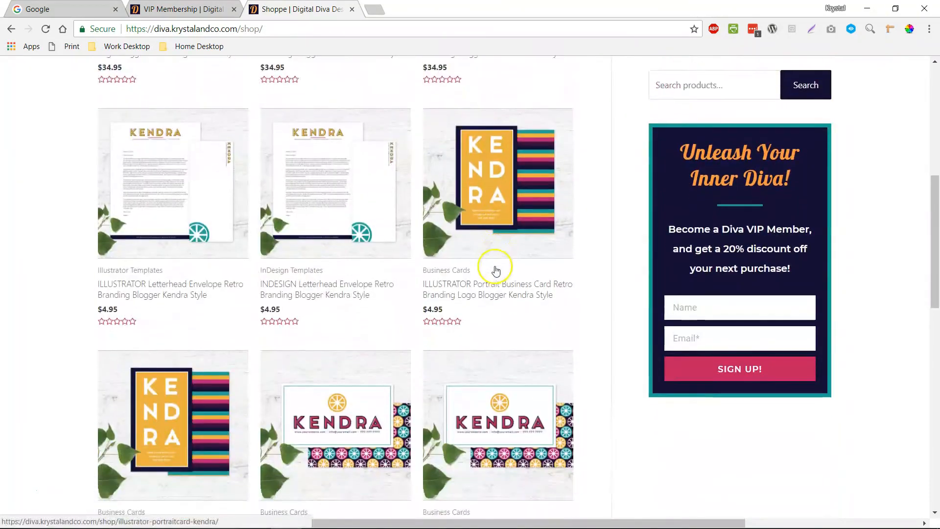
pyautogui.scroll(12, 491, 285)
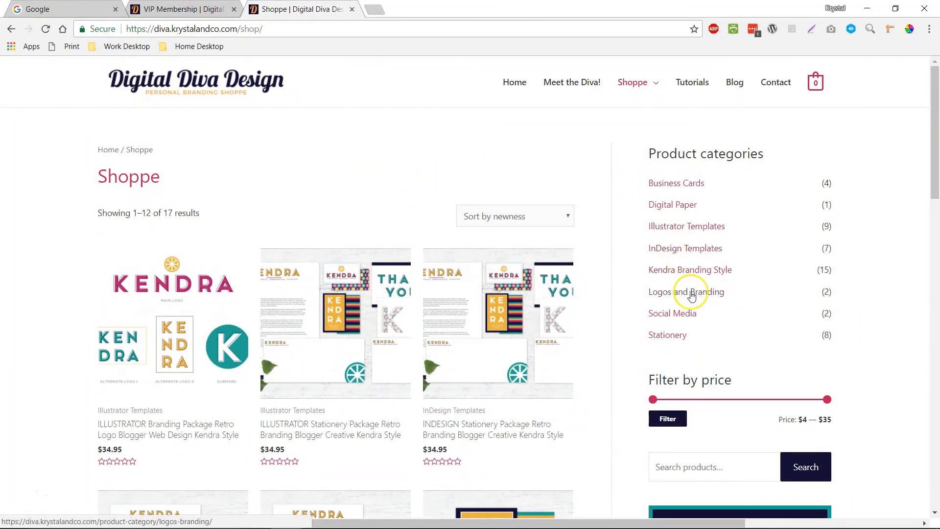
pyautogui.click(677, 248)
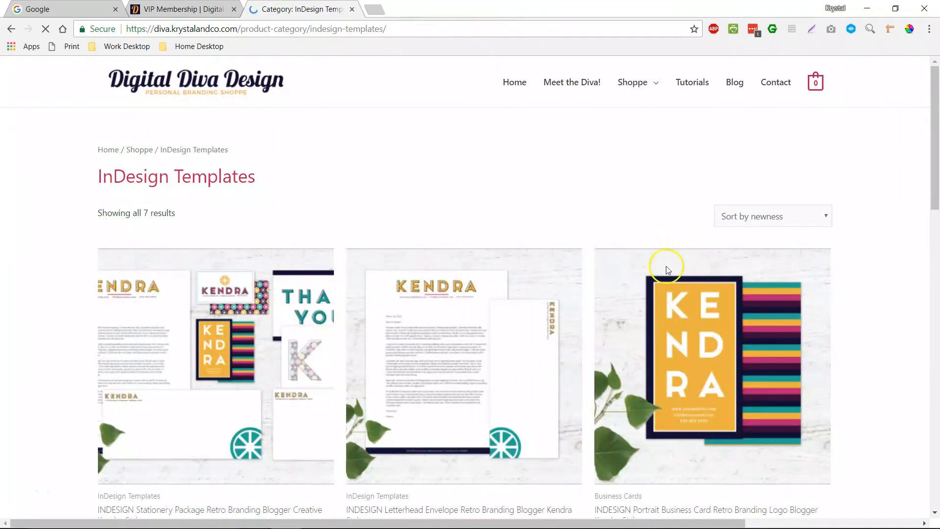
pyautogui.click(10, 30)
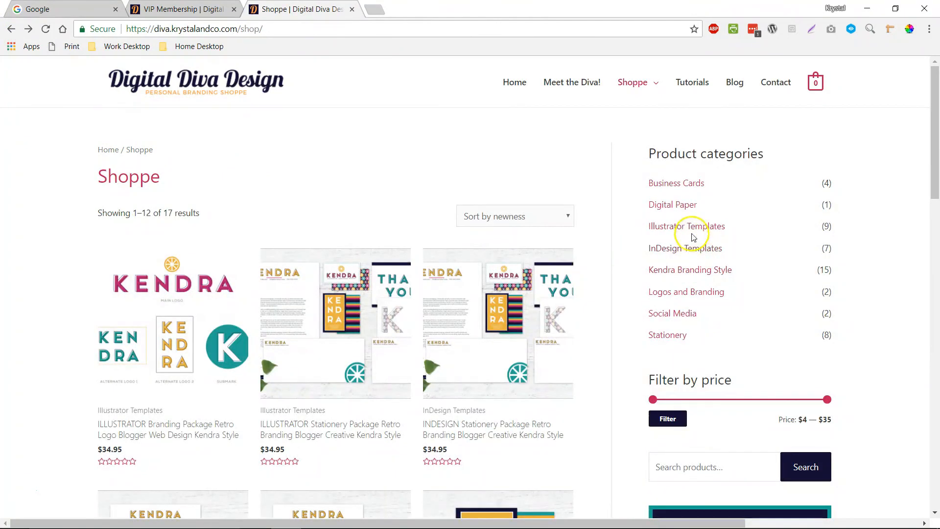
pyautogui.click(693, 238)
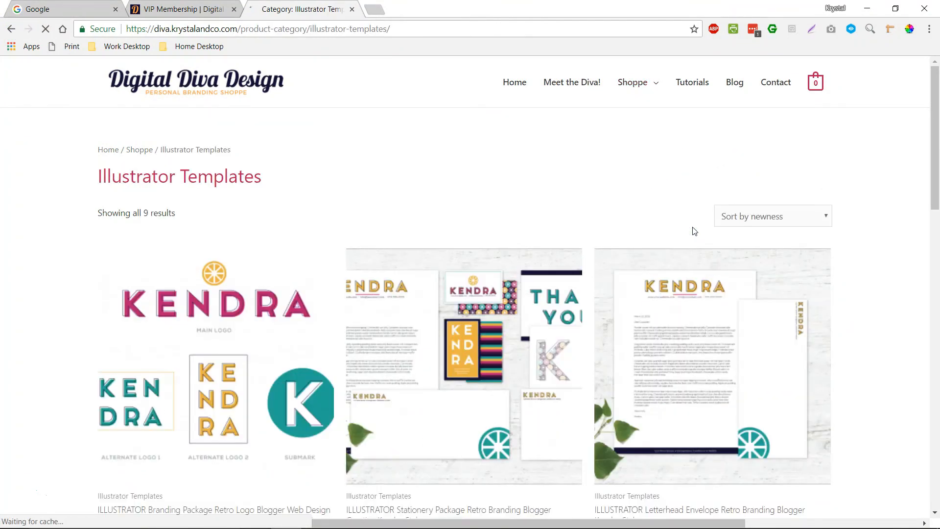
# Enter a first name and email on the VIP Membership form and submit it.
pyautogui.click(179, 13)
pyautogui.click(549, 365)
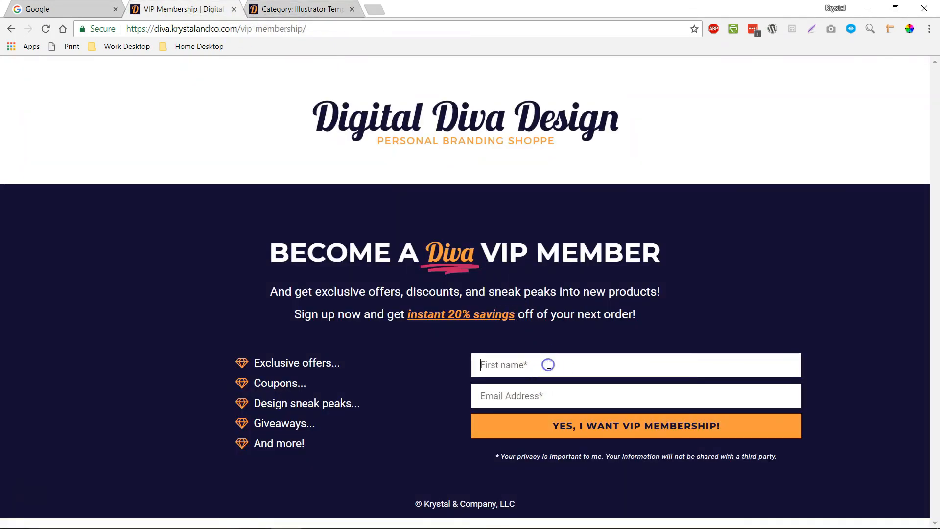
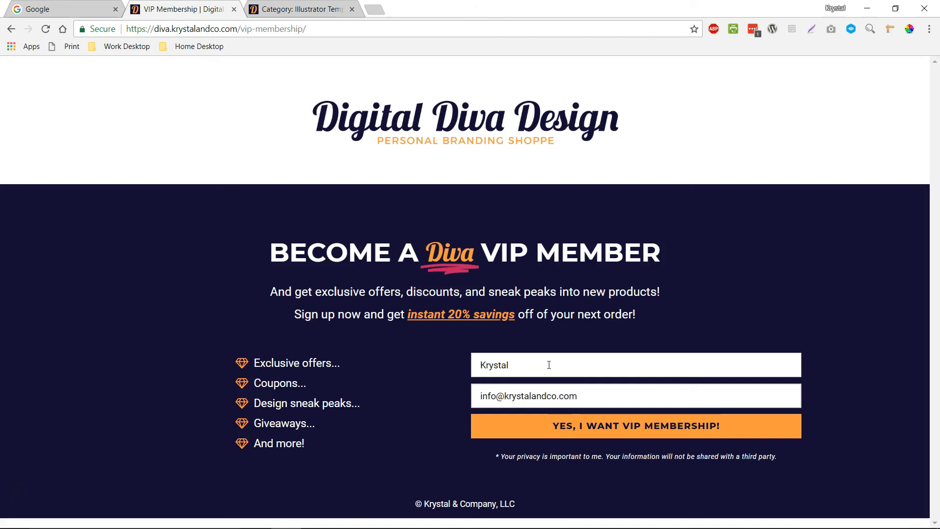
pyautogui.click(626, 431)
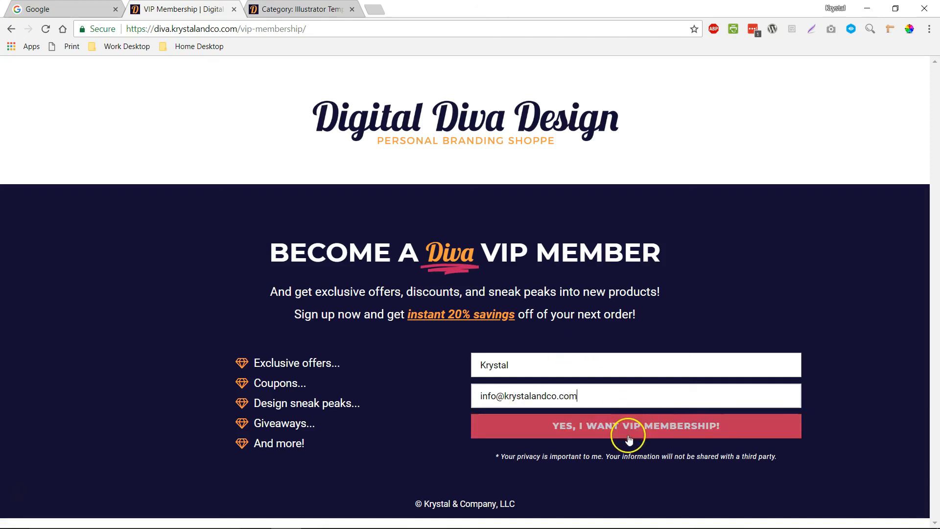